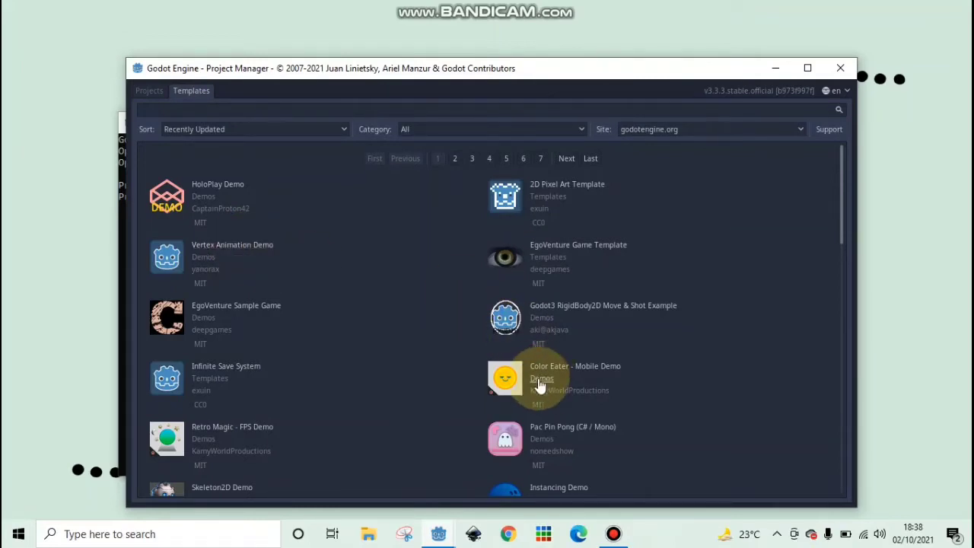
# - Browse the first two pages of project templates and demos on godotengine.org
pyautogui.scroll(-1, 537, 389)
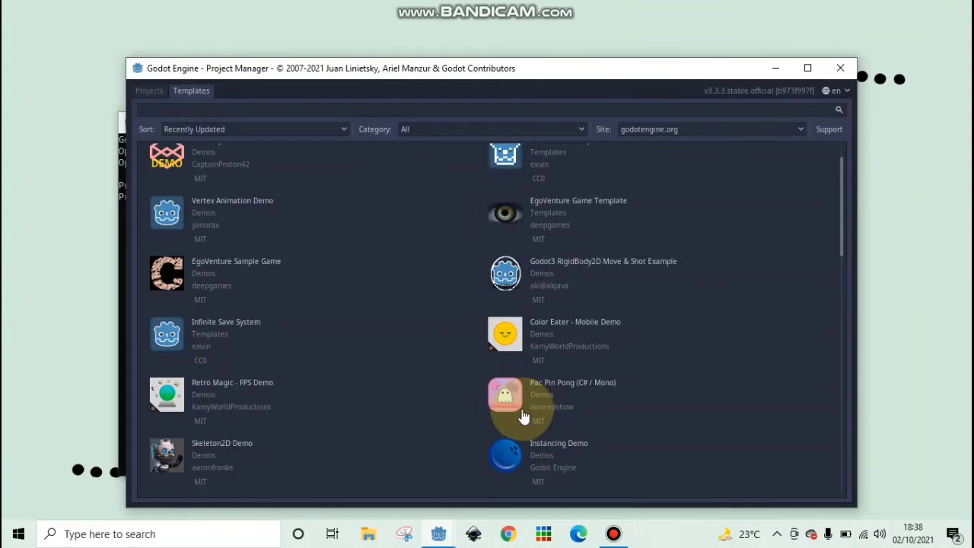
pyautogui.scroll(-3, 524, 417)
pyautogui.scroll(-4, 509, 439)
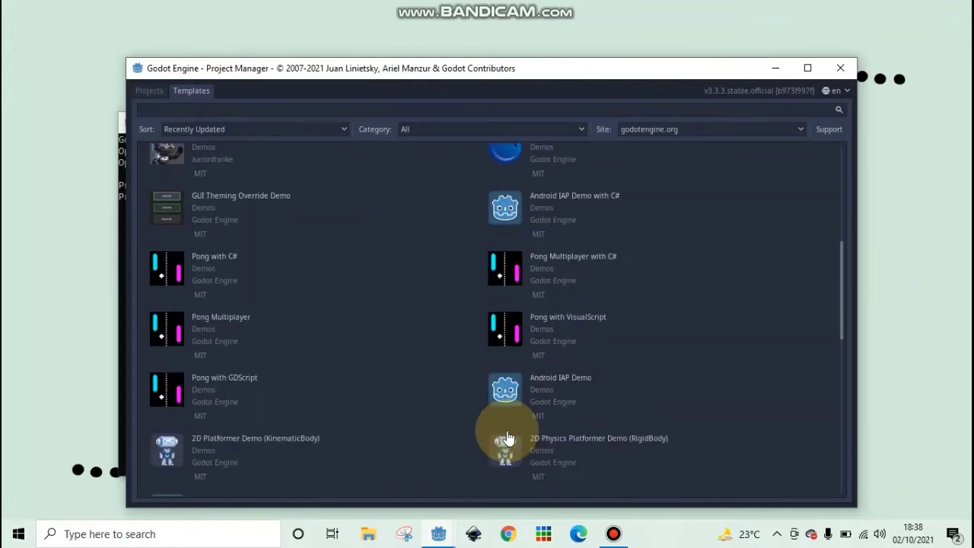
pyautogui.scroll(-3, 502, 417)
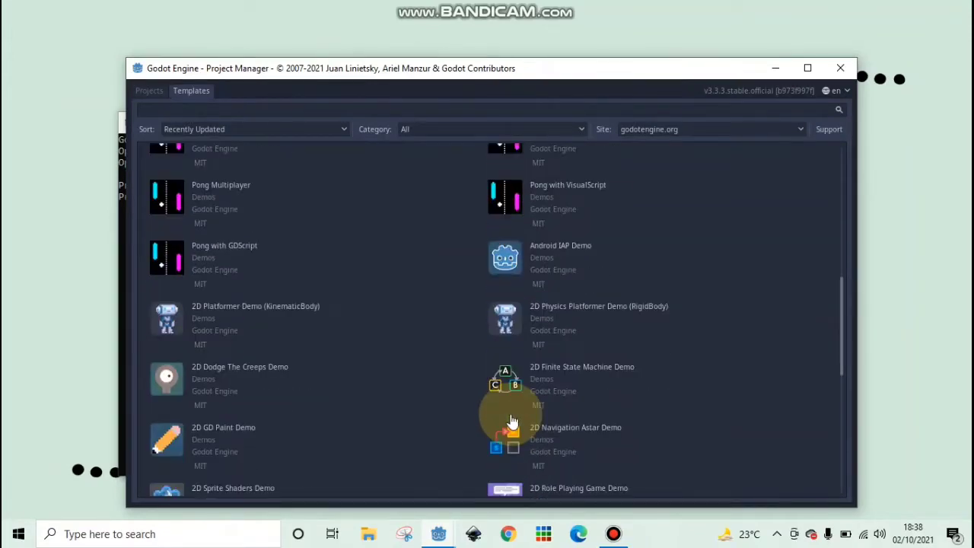
pyautogui.scroll(-4, 482, 426)
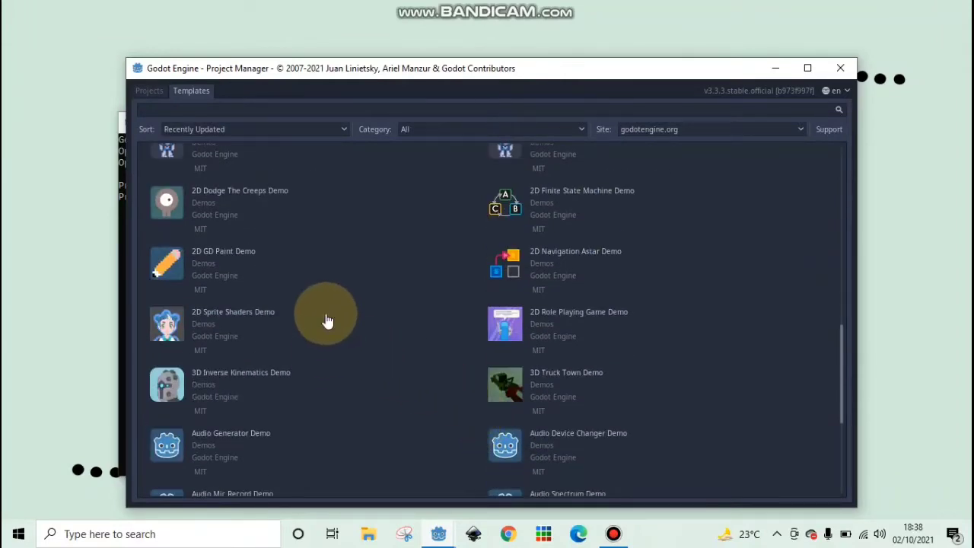
pyautogui.scroll(10, 337, 200)
pyautogui.scroll(-15, 434, 391)
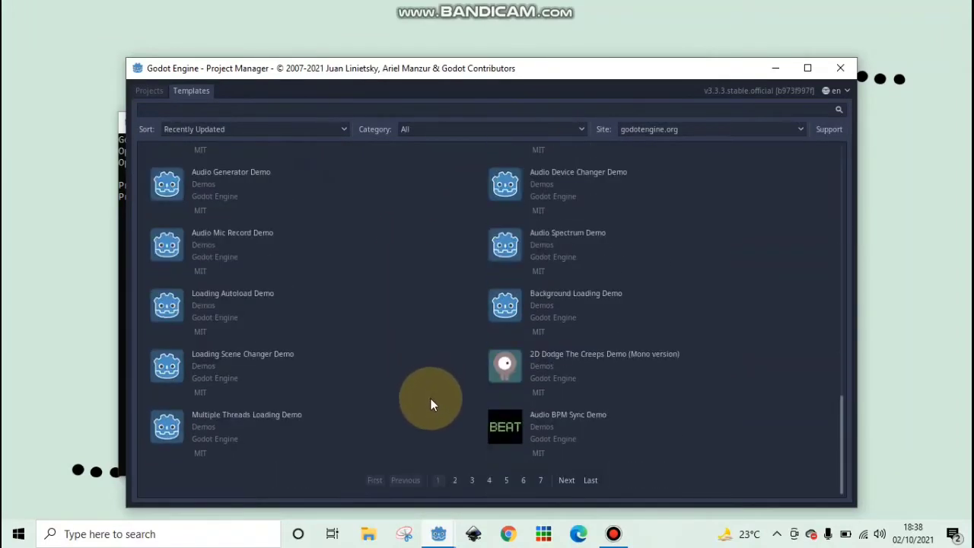
pyautogui.click(455, 480)
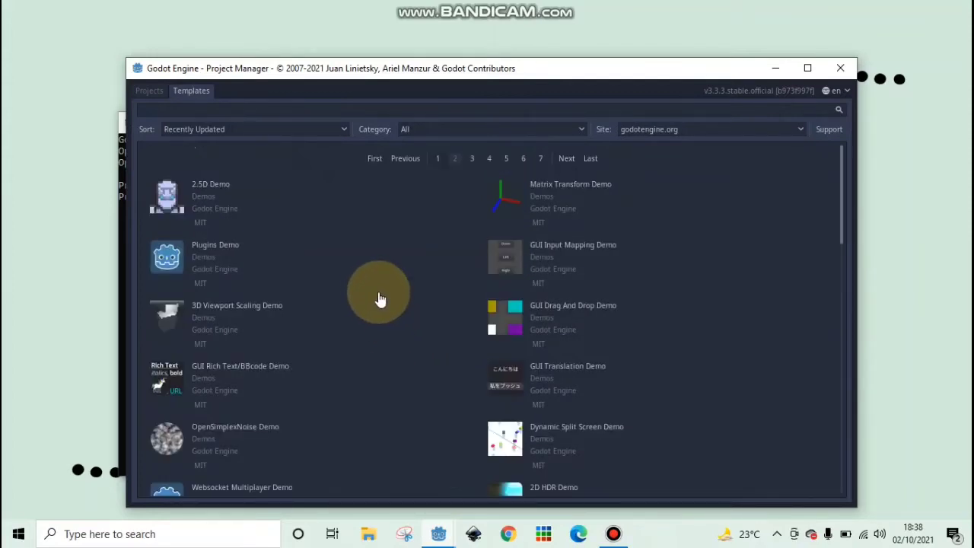
pyautogui.scroll(-3, 533, 358)
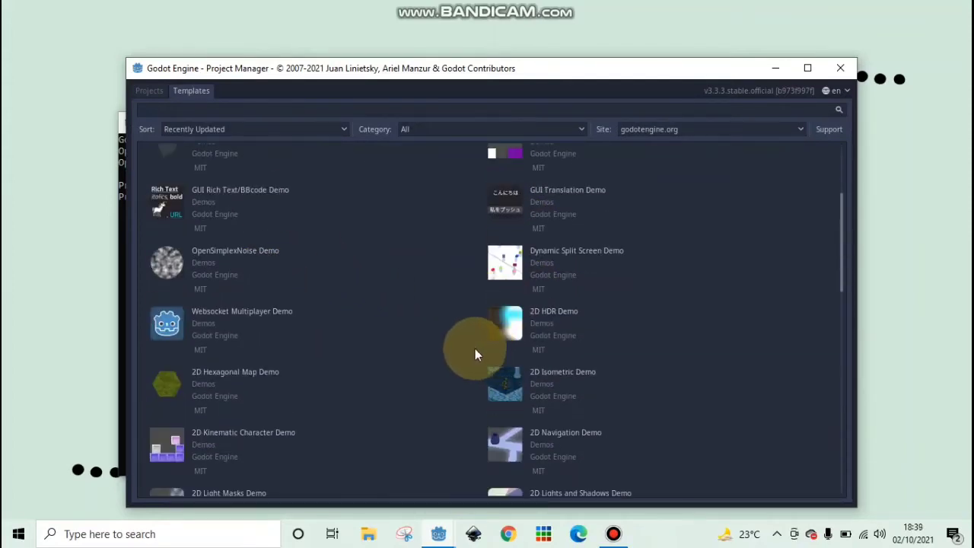
pyautogui.scroll(-1, 205, 421)
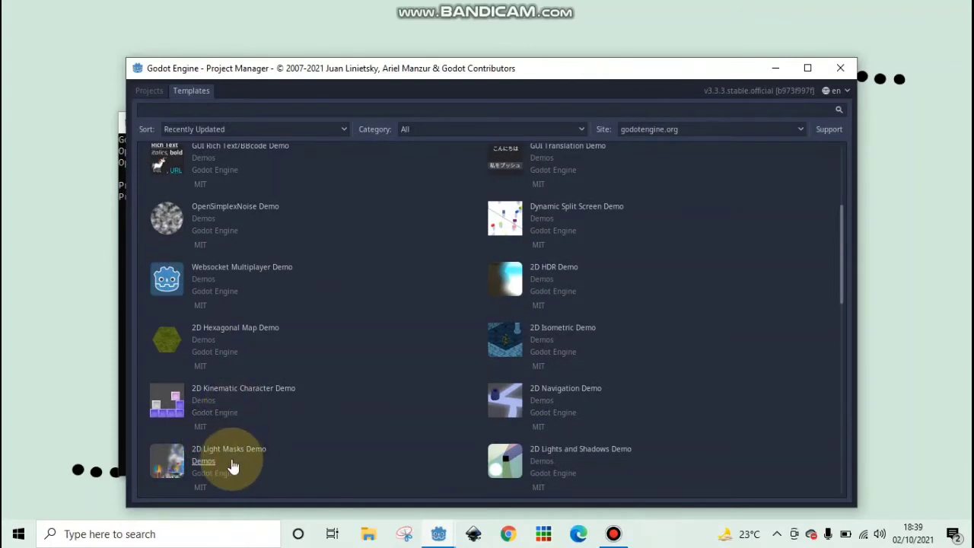
pyautogui.scroll(-3, 539, 411)
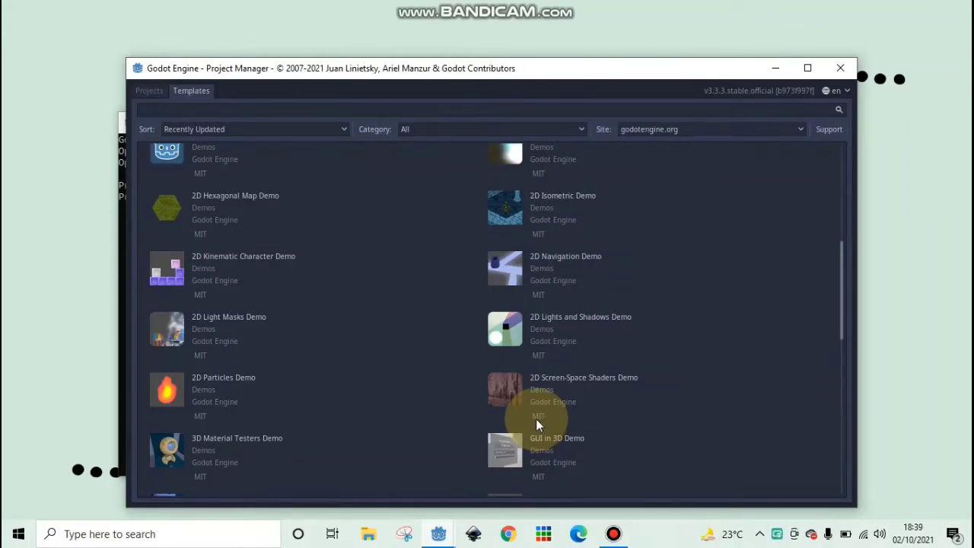
pyautogui.scroll(7, 502, 392)
pyautogui.scroll(1, 502, 390)
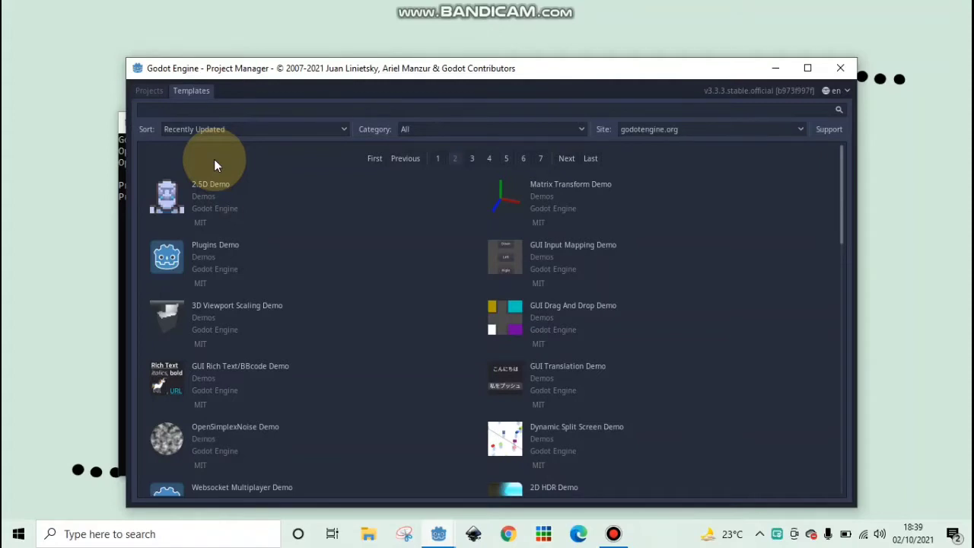
# - Start a new project and browse for its path in Universitas Suryakancana/Materi/Multimedia Interaktif
pyautogui.click(150, 90)
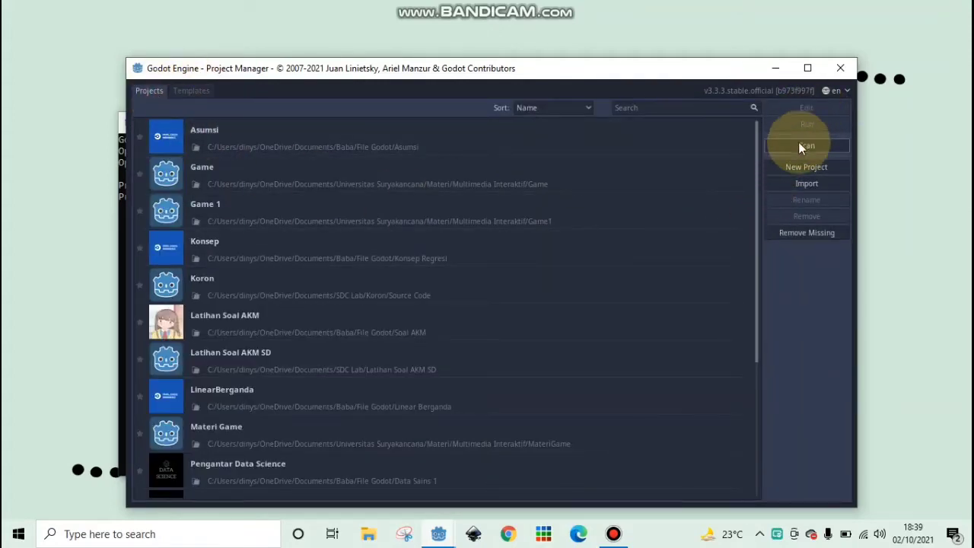
pyautogui.click(805, 169)
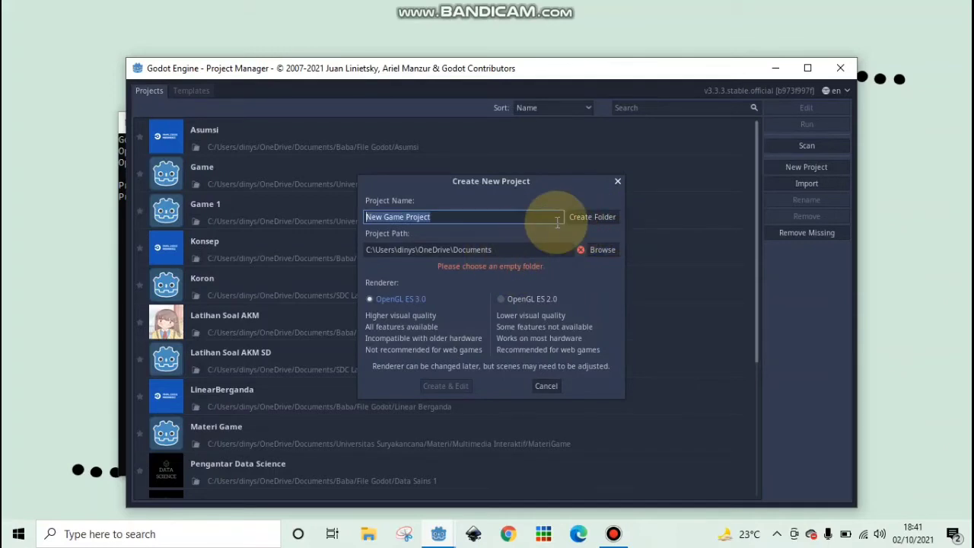
pyautogui.click(600, 252)
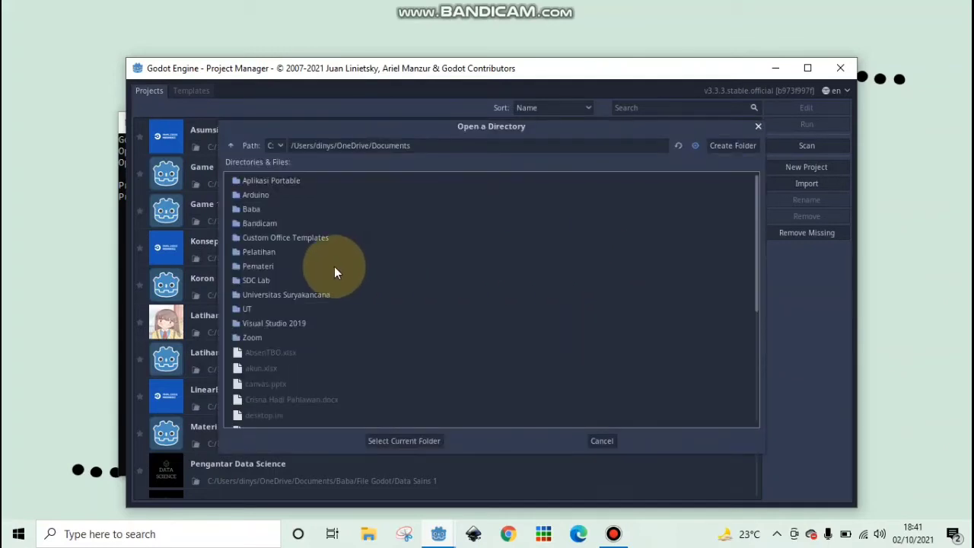
pyautogui.doubleClick(274, 296)
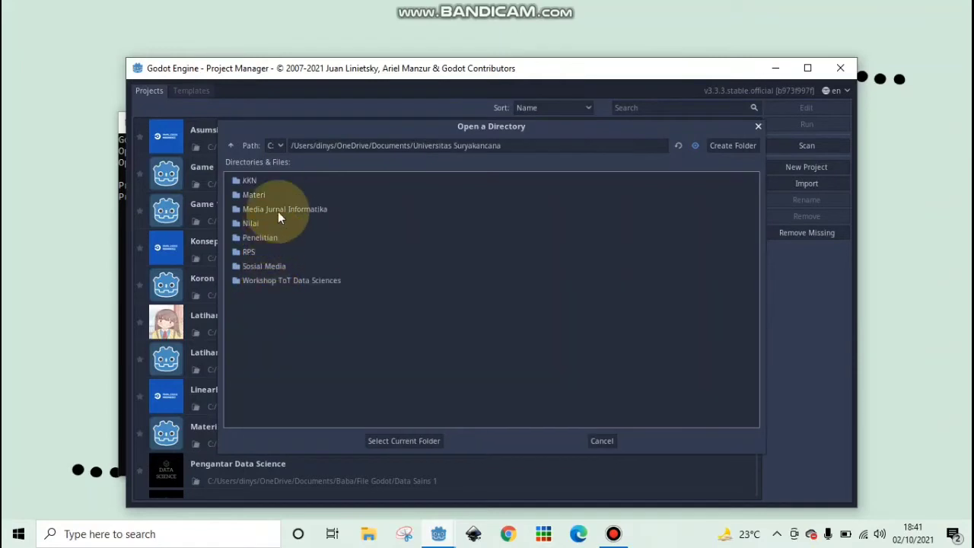
pyautogui.doubleClick(268, 194)
pyautogui.doubleClick(283, 184)
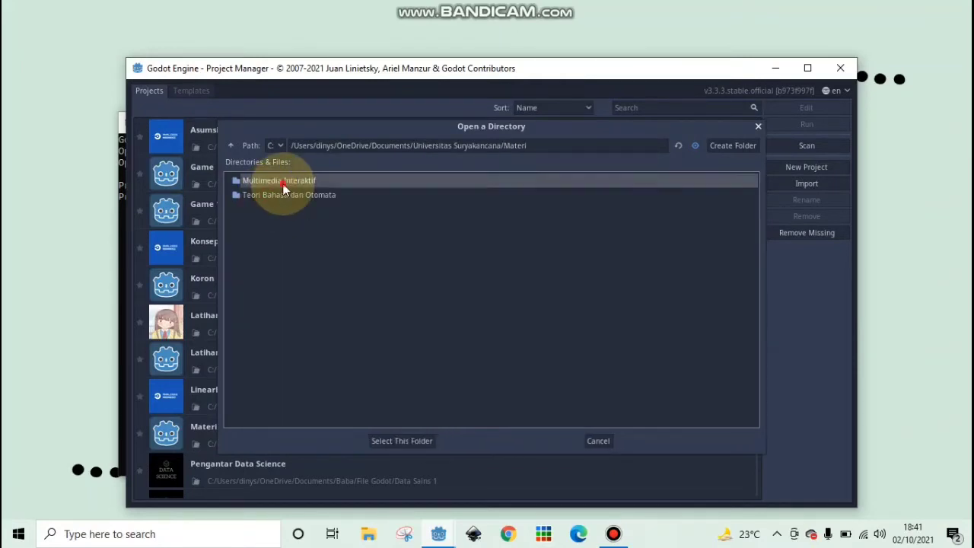
# - Create a folder named Game Skin Tone as the project path and create the project there with the OpenGL ES 3.0 renderer
pyautogui.click(735, 146)
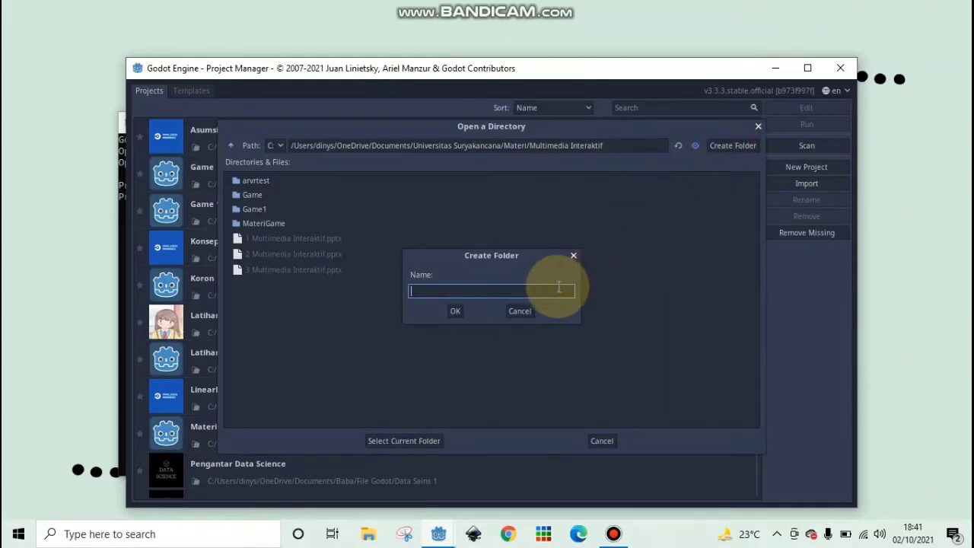
pyautogui.write('Game Skin Tone')
pyautogui.click(457, 308)
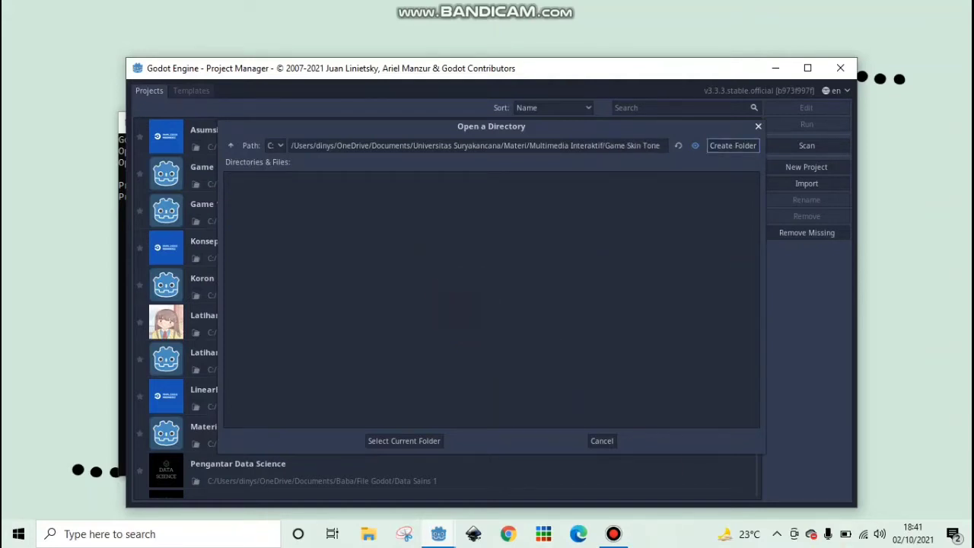
pyautogui.click(374, 441)
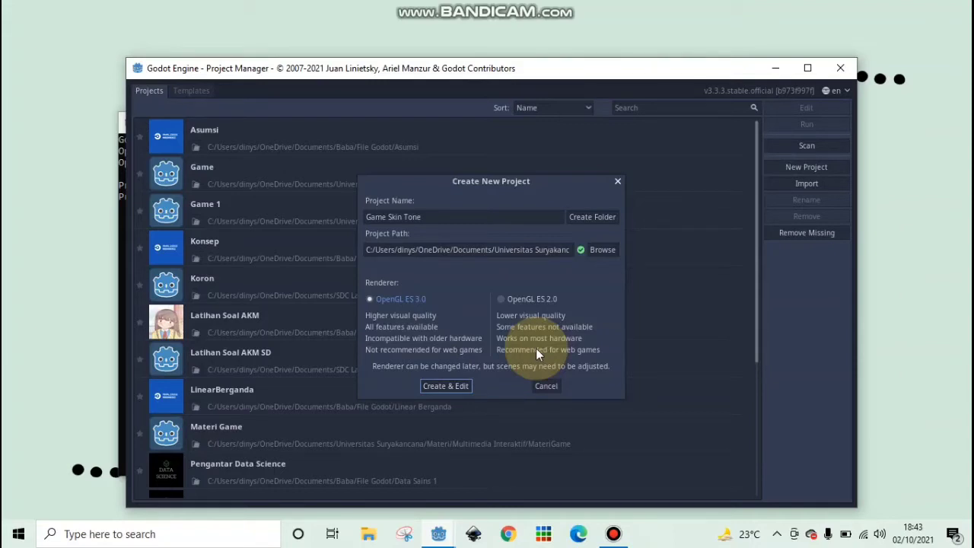
pyautogui.click(445, 387)
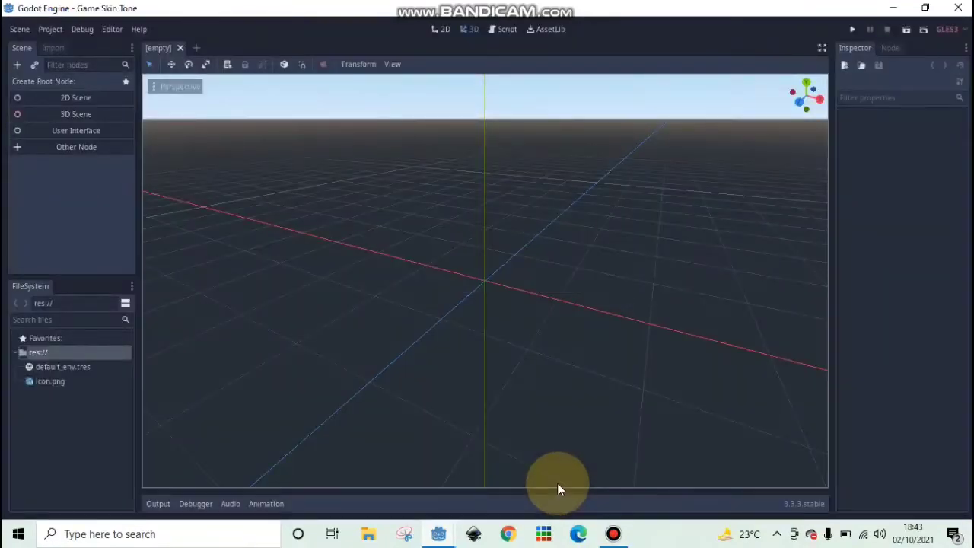
pyautogui.click(614, 534)
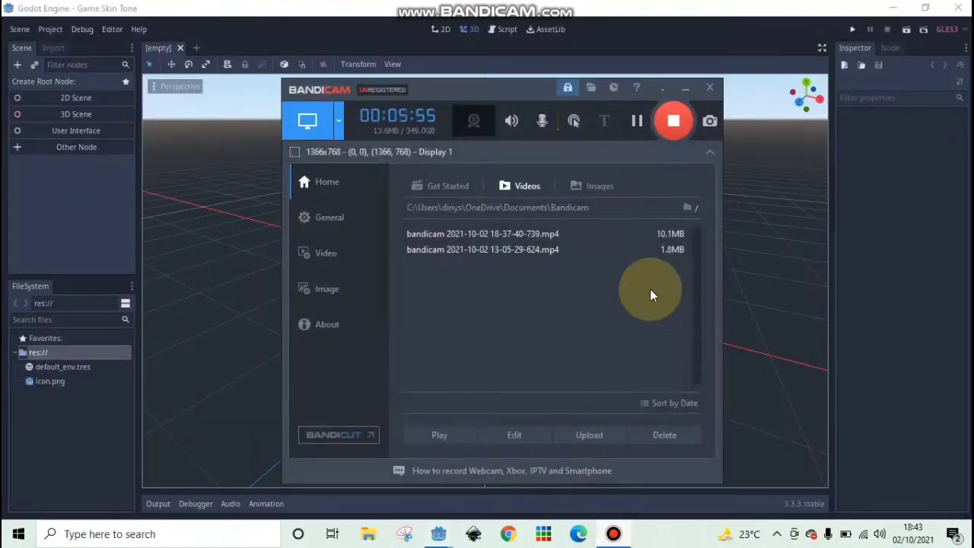
pyautogui.click(671, 129)
pyautogui.click(688, 90)
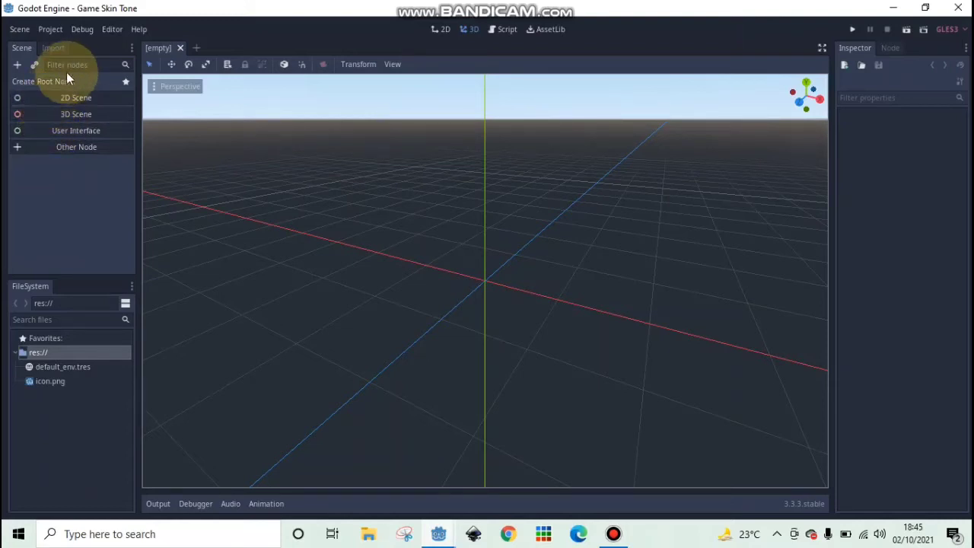
# - Look at the import options and the node signals and groups area, and return to the scene tree
pyautogui.click(53, 48)
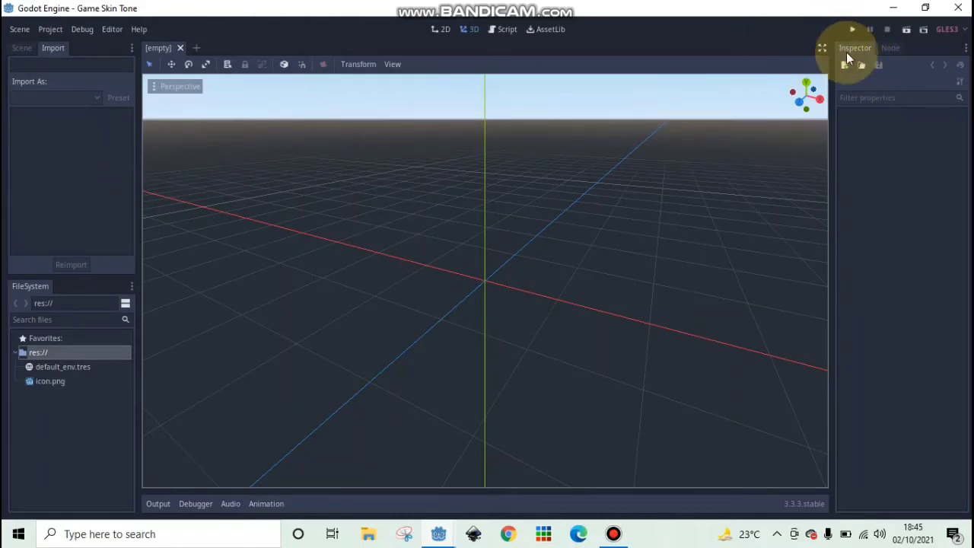
pyautogui.click(888, 48)
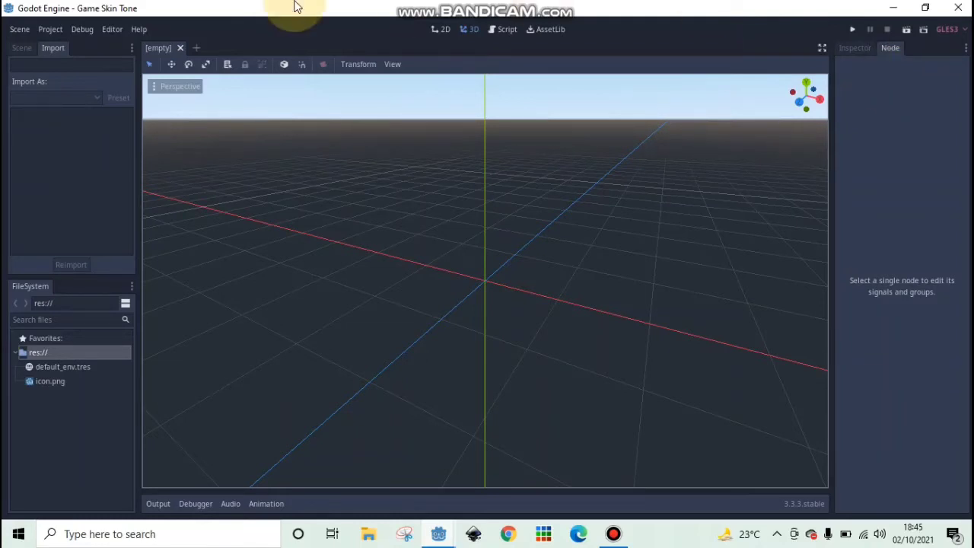
pyautogui.click(20, 49)
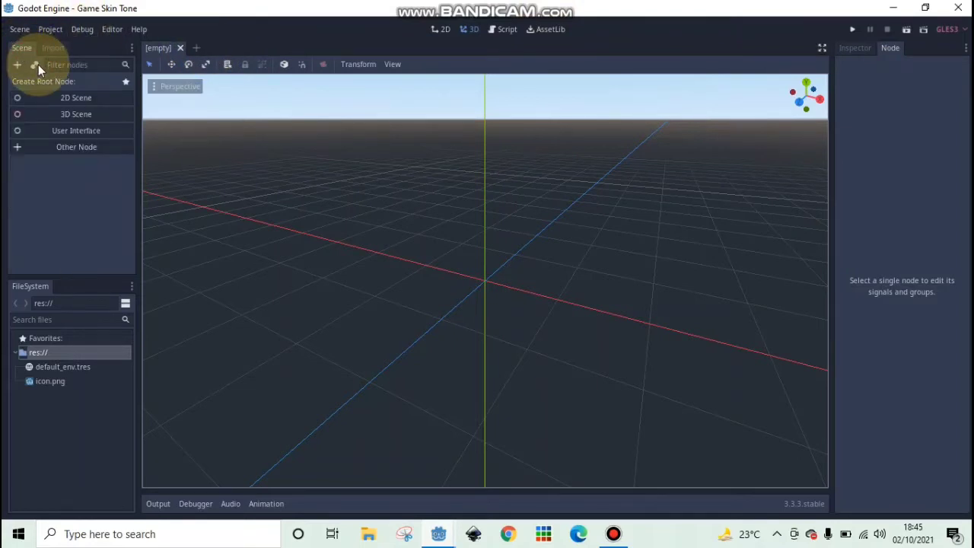
# - Create a 2D Scene root node in the empty scene
pyautogui.click(75, 100)
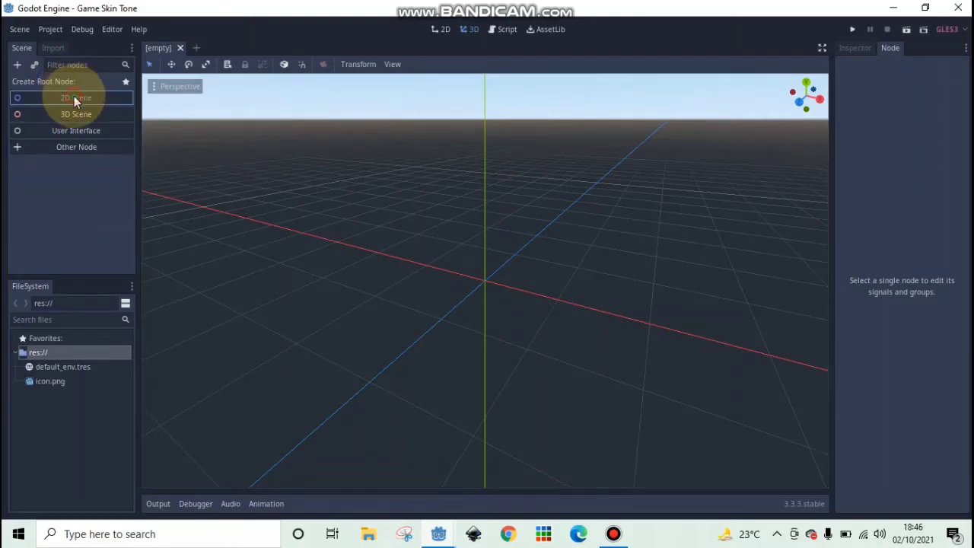
pyautogui.scroll(-2, 388, 213)
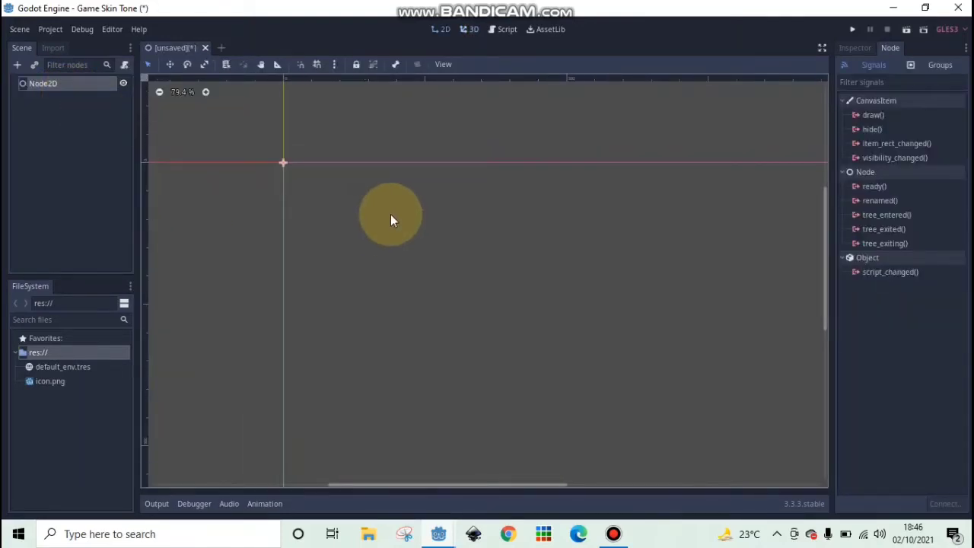
pyautogui.scroll(-3, 390, 214)
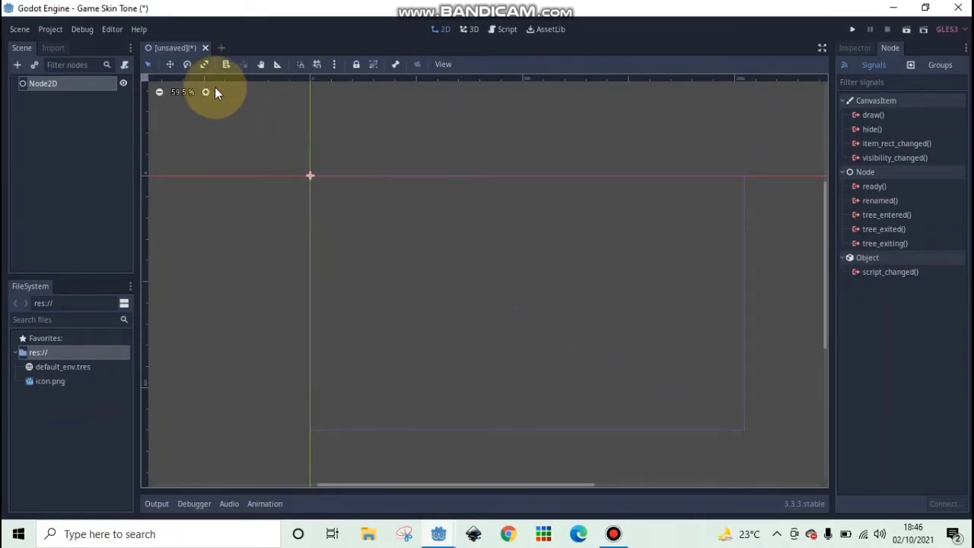
# - Open the project settings and look through the general setting categories, from Application to Layer Names and World
pyautogui.click(66, 38)
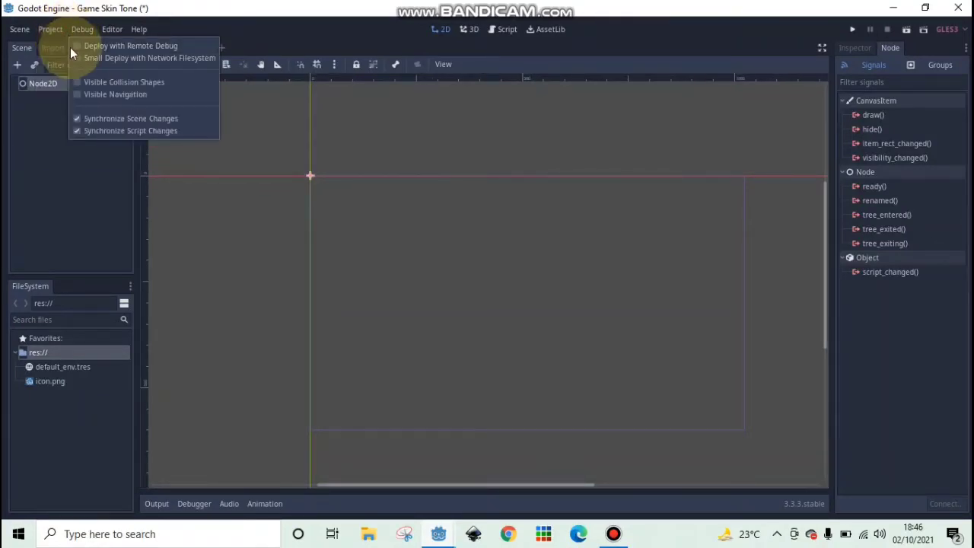
pyautogui.click(46, 45)
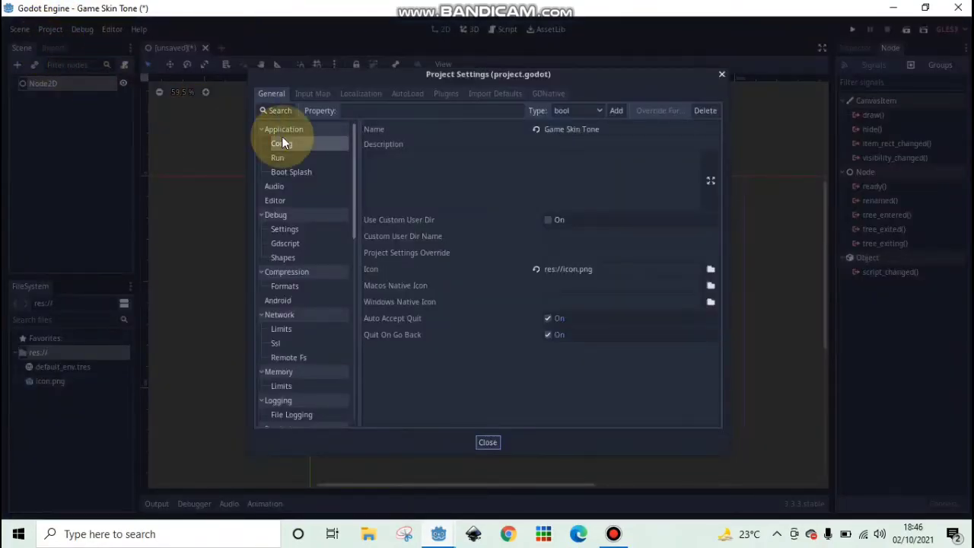
pyautogui.scroll(-5, 289, 325)
pyautogui.scroll(5, 288, 312)
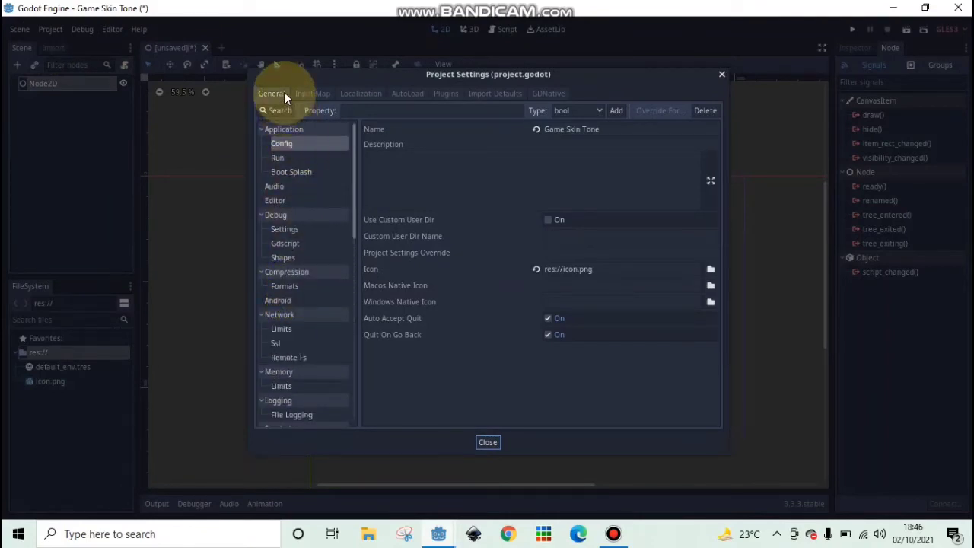
pyautogui.scroll(-5, 315, 264)
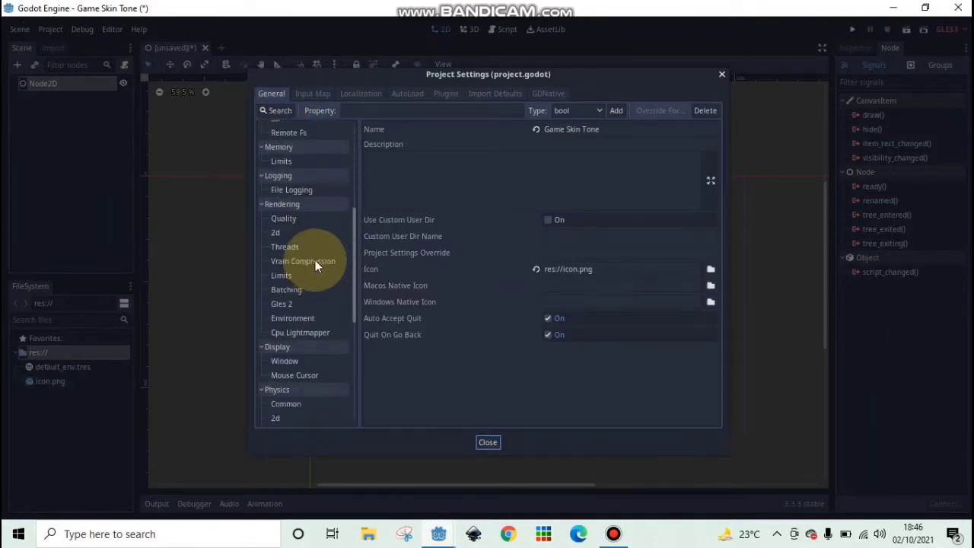
pyautogui.scroll(-5, 315, 263)
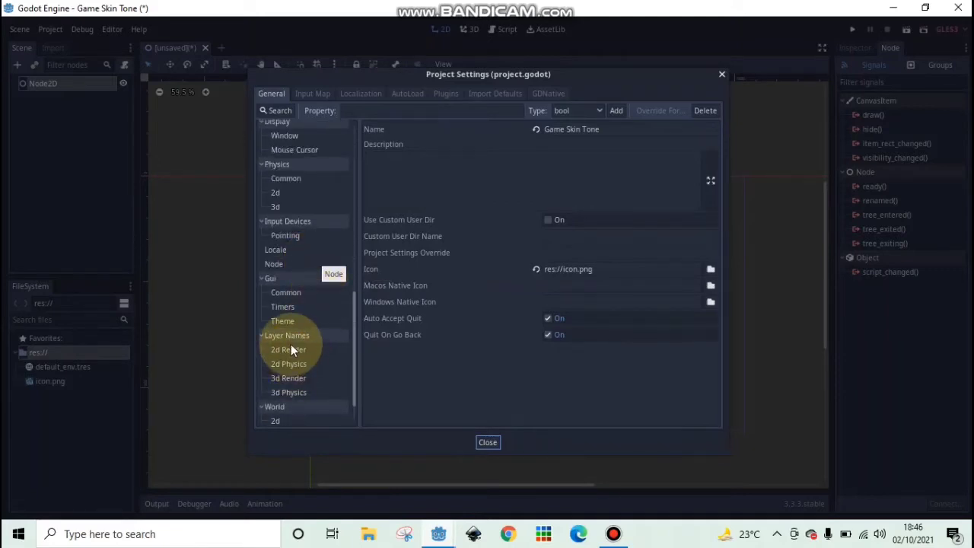
pyautogui.scroll(-2, 290, 344)
pyautogui.scroll(4, 290, 342)
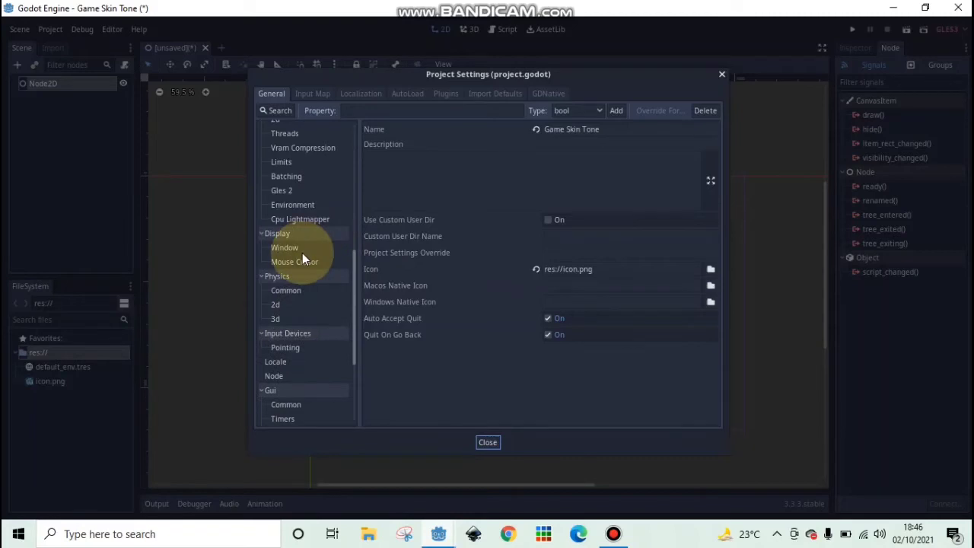
# - Examine the actions and their assigned keys in the project's Input Map
pyautogui.click(318, 95)
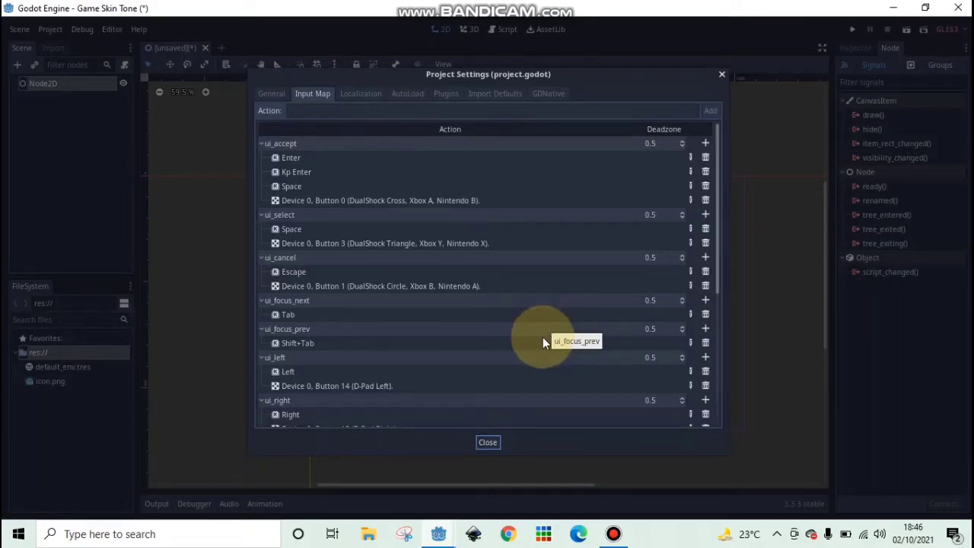
pyautogui.scroll(-1, 542, 339)
pyautogui.scroll(-1, 540, 344)
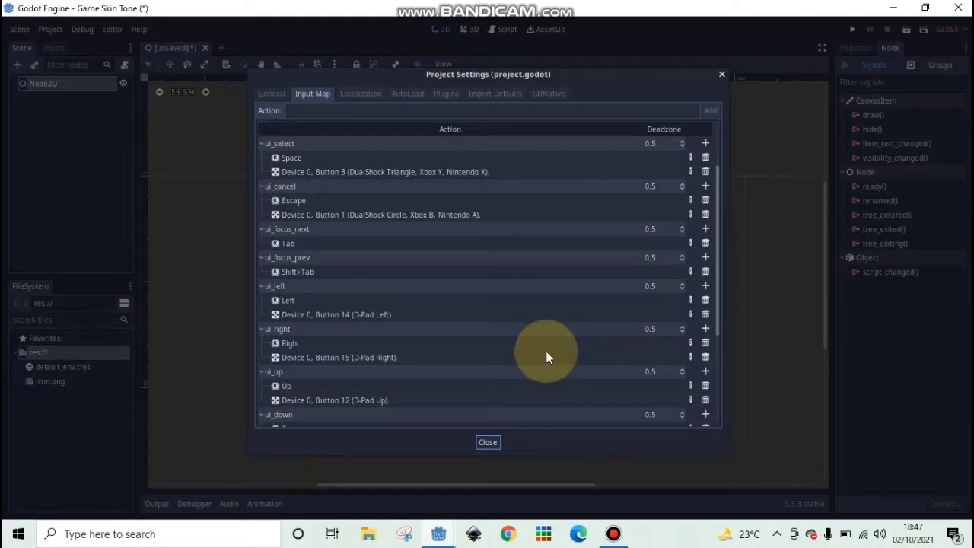
# - Look through the remaining Input Map actions and the Localization, AutoLoad, Plugins, Import Defaults and GDNative settings, and close the project settings
pyautogui.scroll(-2, 548, 354)
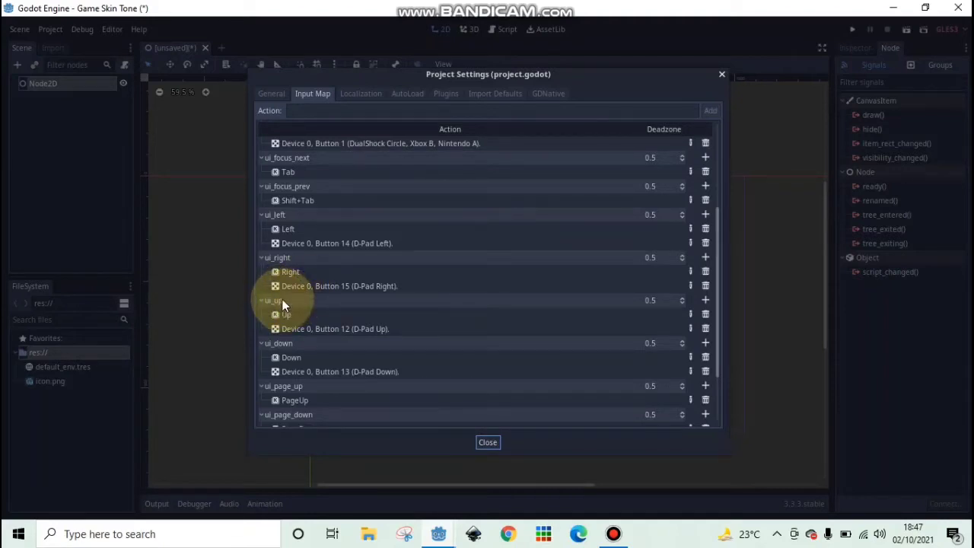
pyautogui.click(364, 94)
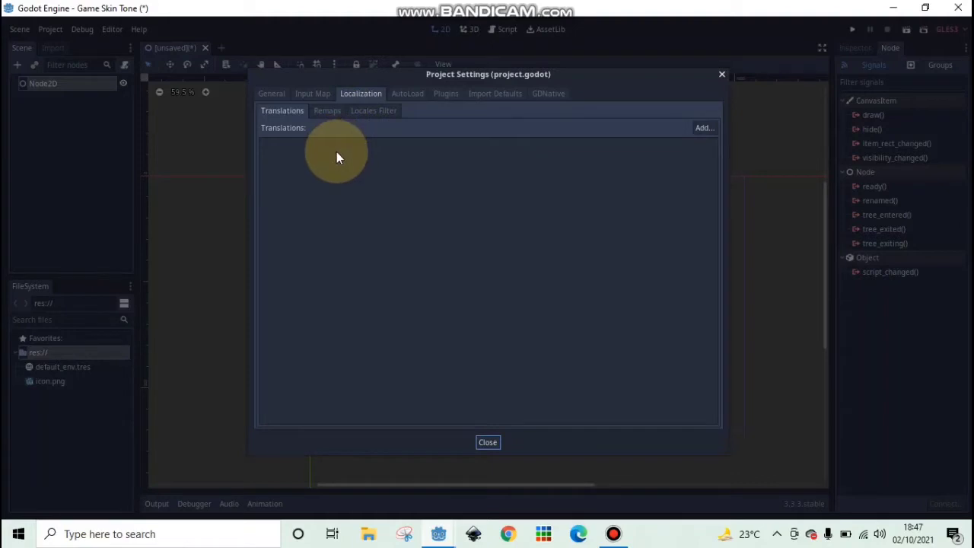
pyautogui.click(398, 93)
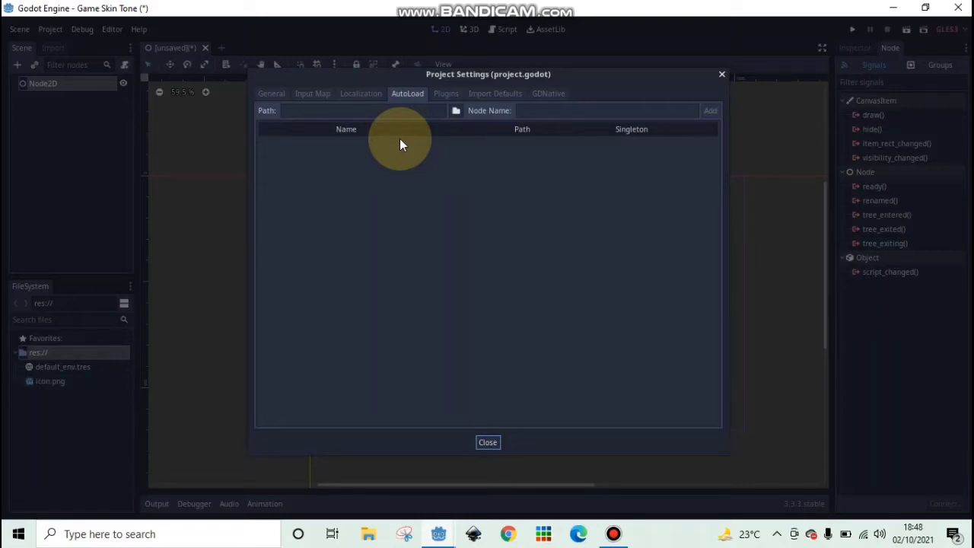
pyautogui.click(451, 93)
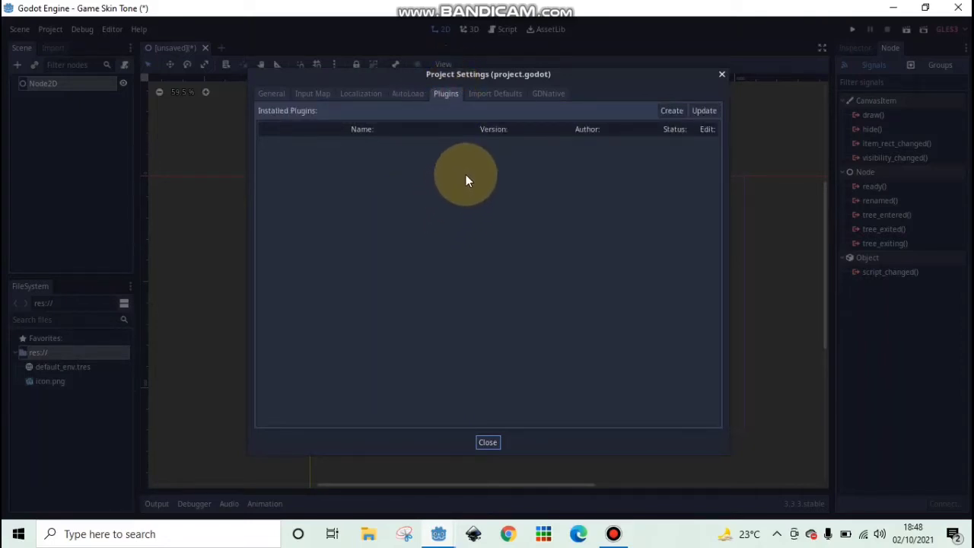
pyautogui.click(490, 94)
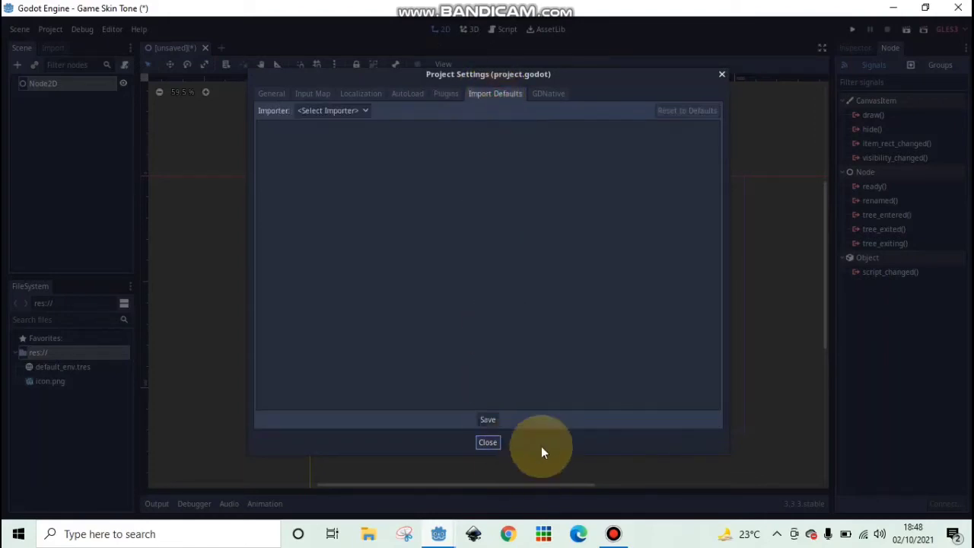
pyautogui.click(549, 95)
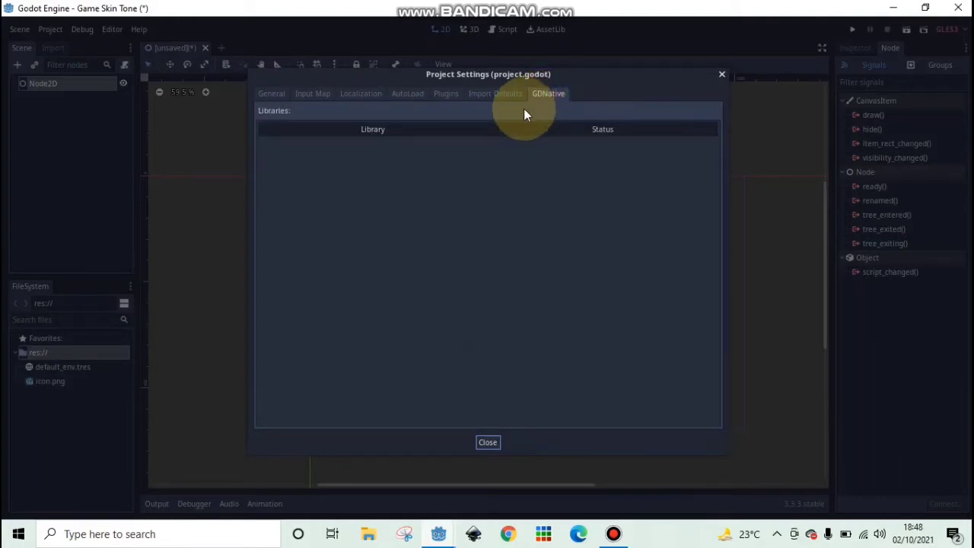
pyautogui.click(723, 75)
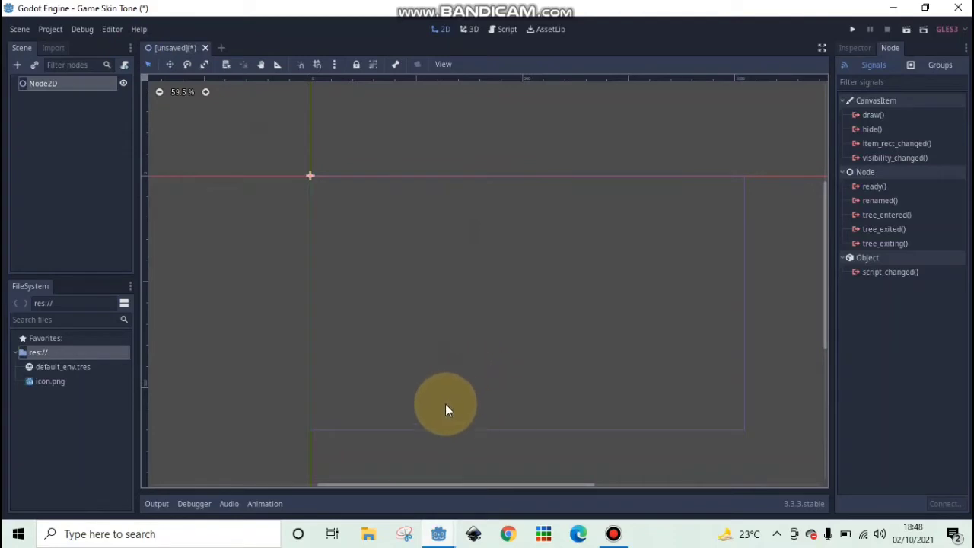
# - In the project's Display Window settings, set the window width to 240 and the height to 480
pyautogui.click(47, 29)
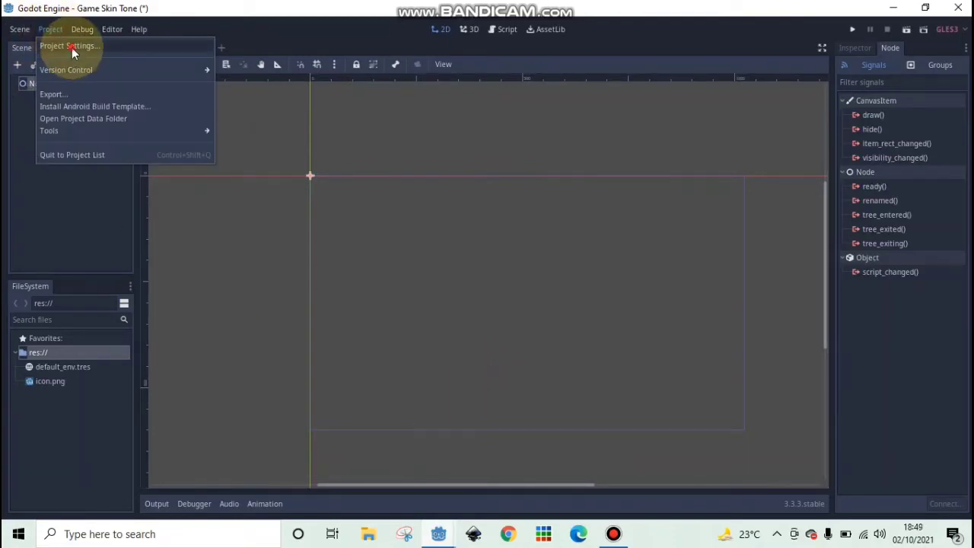
pyautogui.click(71, 48)
pyautogui.click(274, 93)
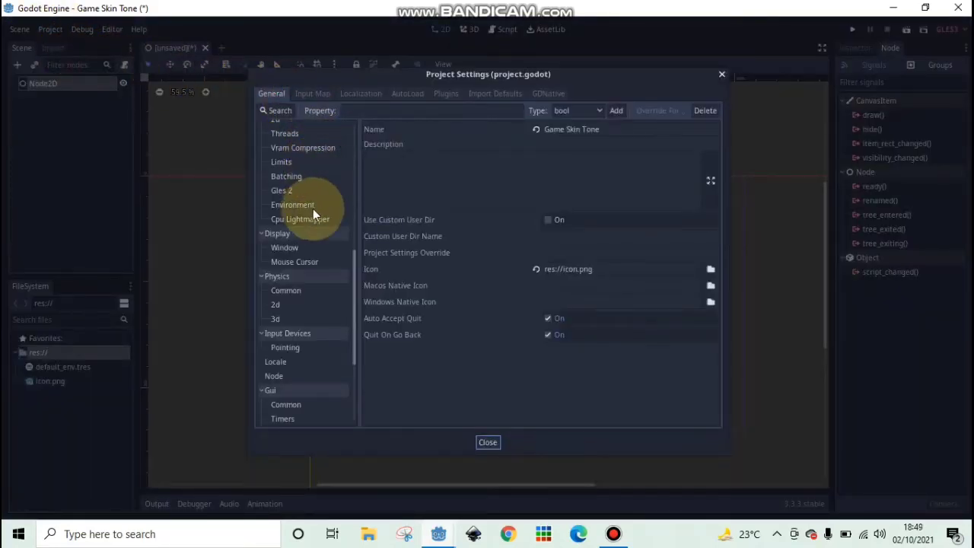
pyautogui.click(314, 249)
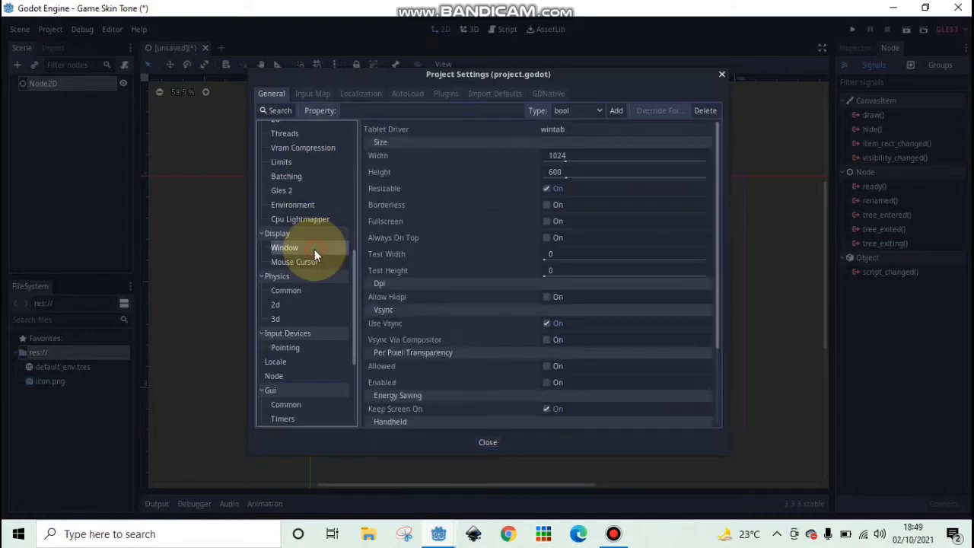
pyautogui.click(581, 154)
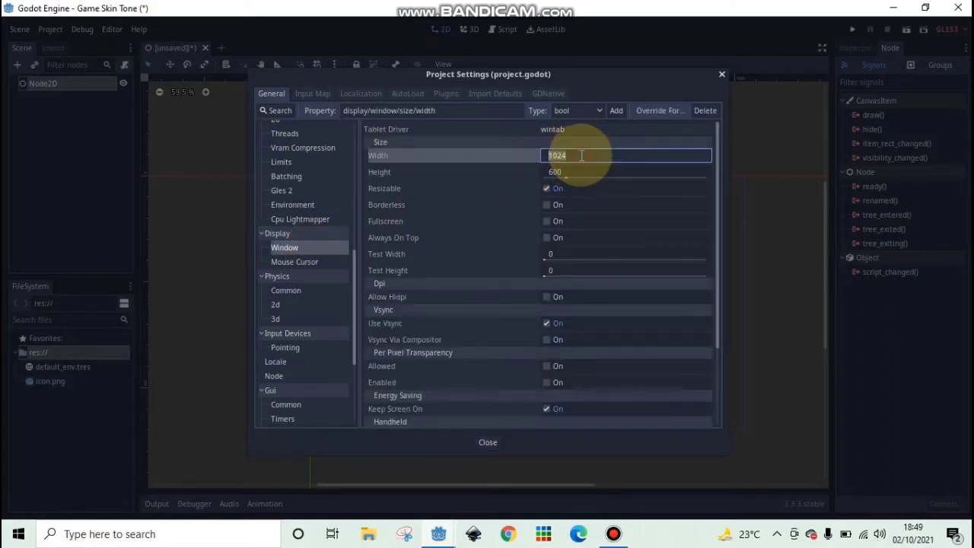
pyautogui.write('240')
pyautogui.click(579, 171)
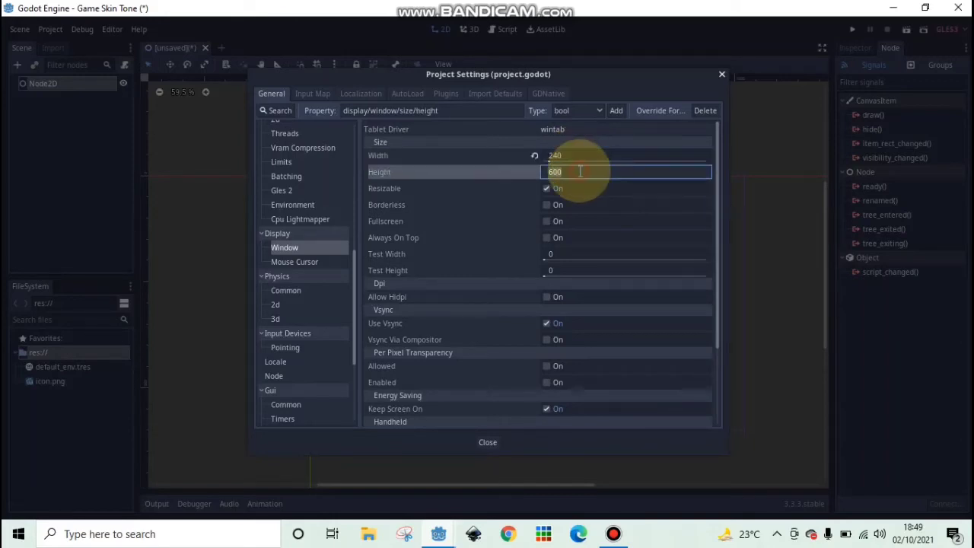
pyautogui.write('480')
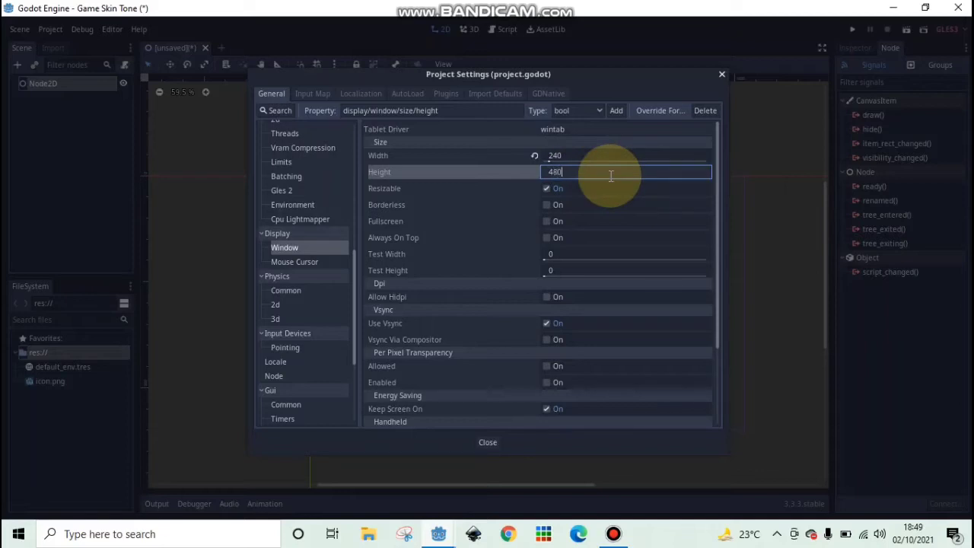
pyautogui.press('Return')
# - Set the window's Test Width to 240 and Test Height to 480, and close the project settings
pyautogui.click(605, 252)
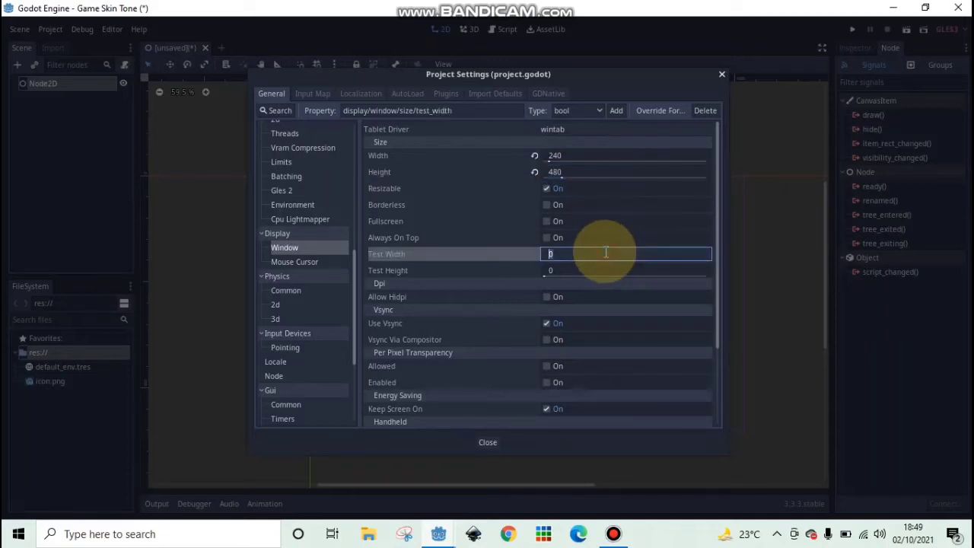
pyautogui.write('240')
pyautogui.click(568, 271)
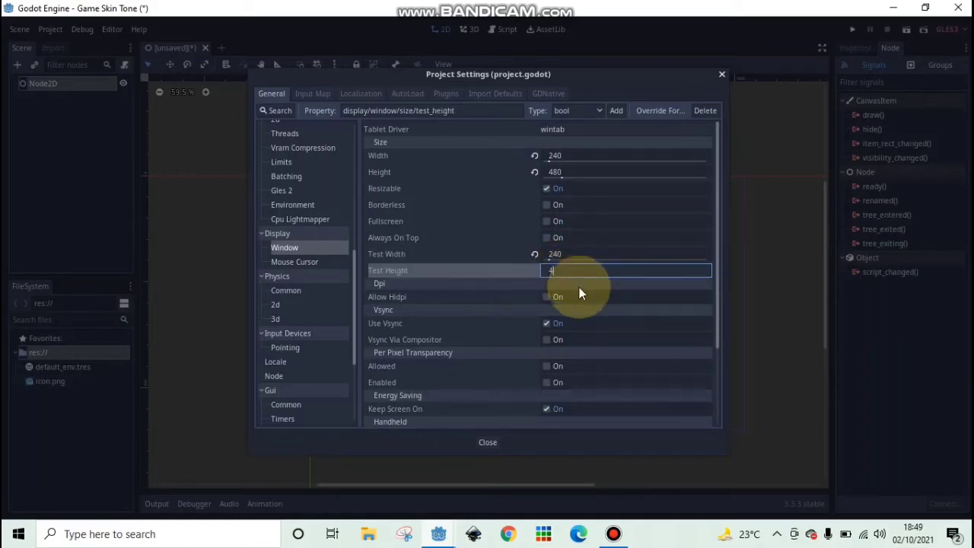
pyautogui.write('480')
pyautogui.press('Return')
pyautogui.click(488, 442)
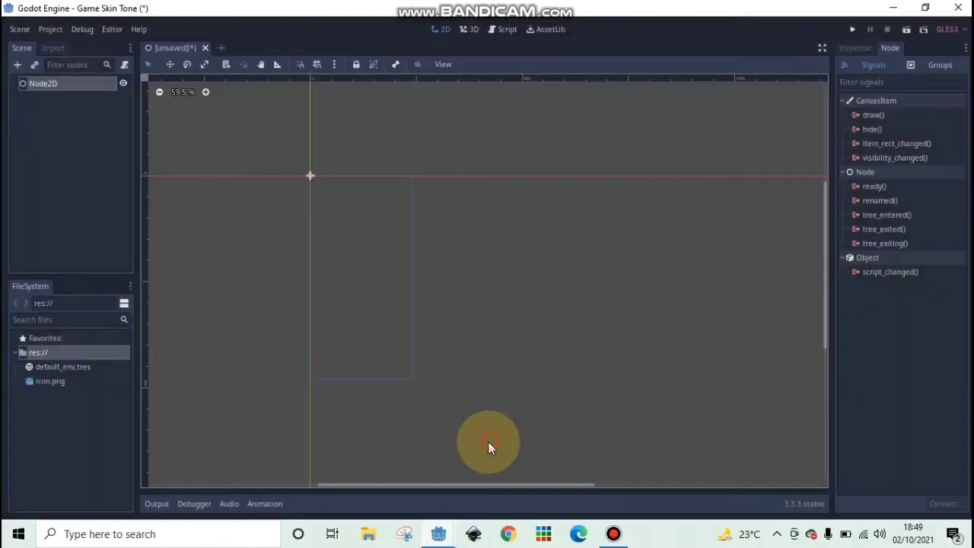
# - Rename the scene's root node to Menu
pyautogui.doubleClick(79, 84)
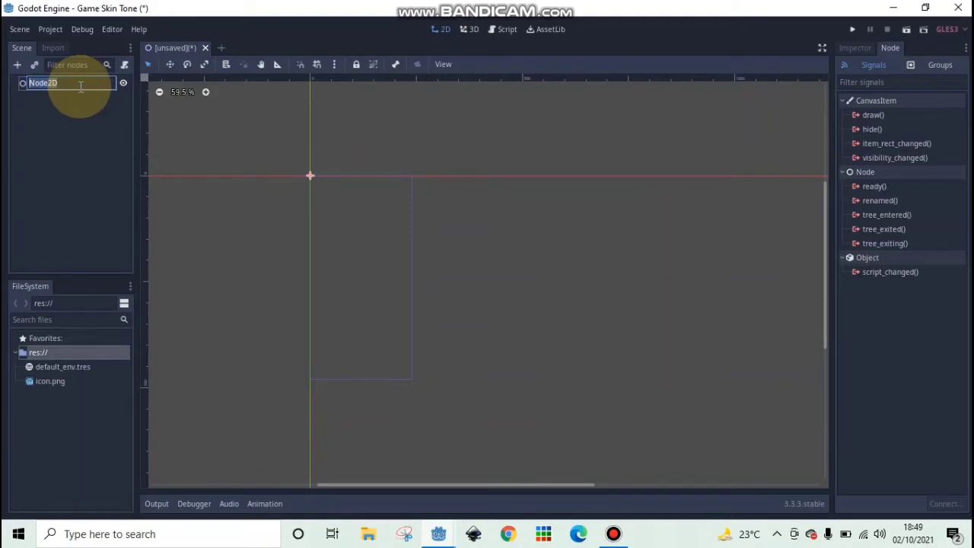
pyautogui.write('Menu')
pyautogui.click(67, 145)
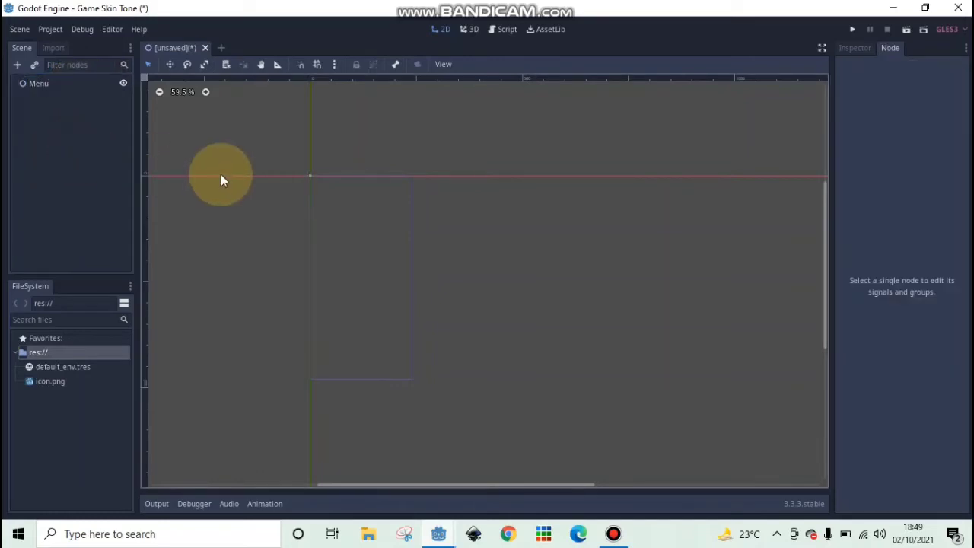
# - Save the scene as Menu.tscn in a new project folder named Scene, dismissing the Norton subscription alert
pyautogui.hotkey('ctrl', 's')
pyautogui.rightClick(371, 178)
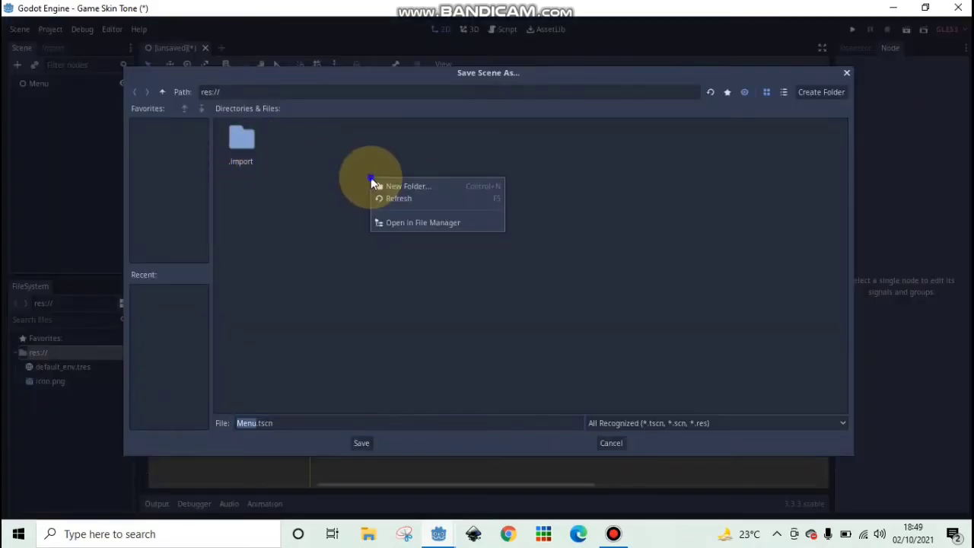
pyautogui.click(415, 186)
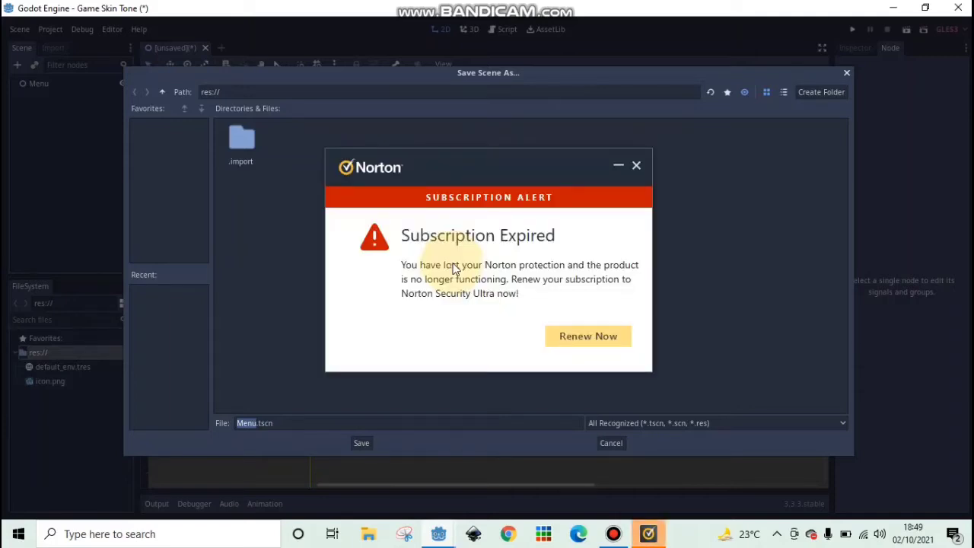
pyautogui.click(636, 165)
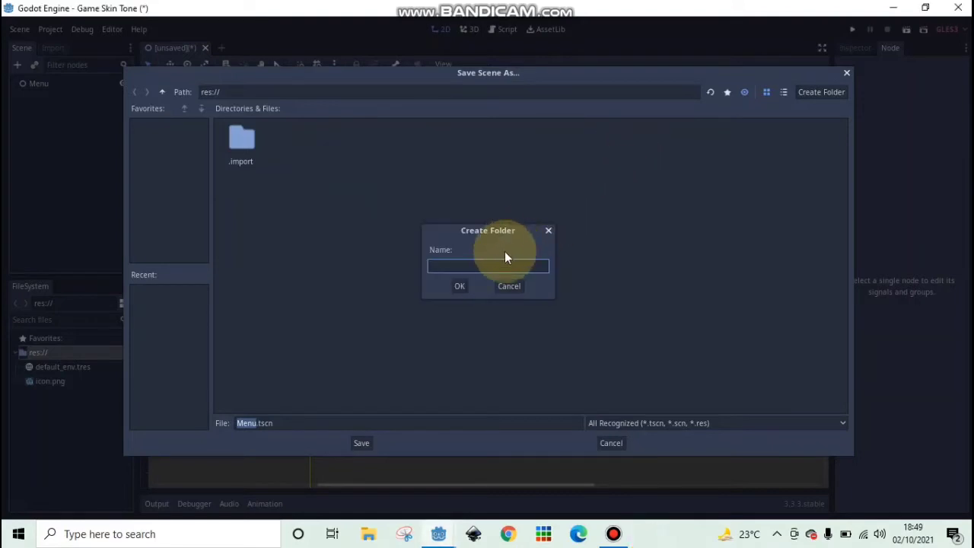
pyautogui.click(487, 268)
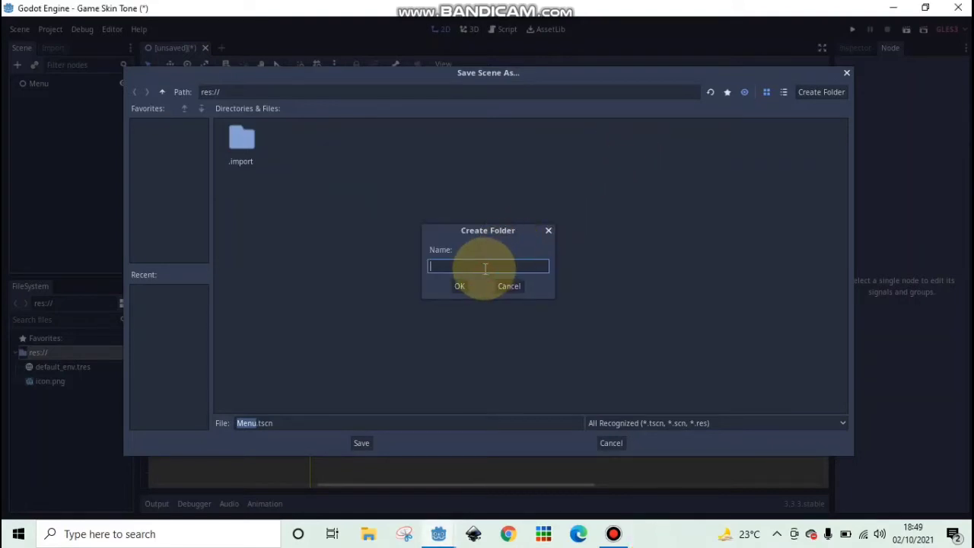
pyautogui.write('Scene')
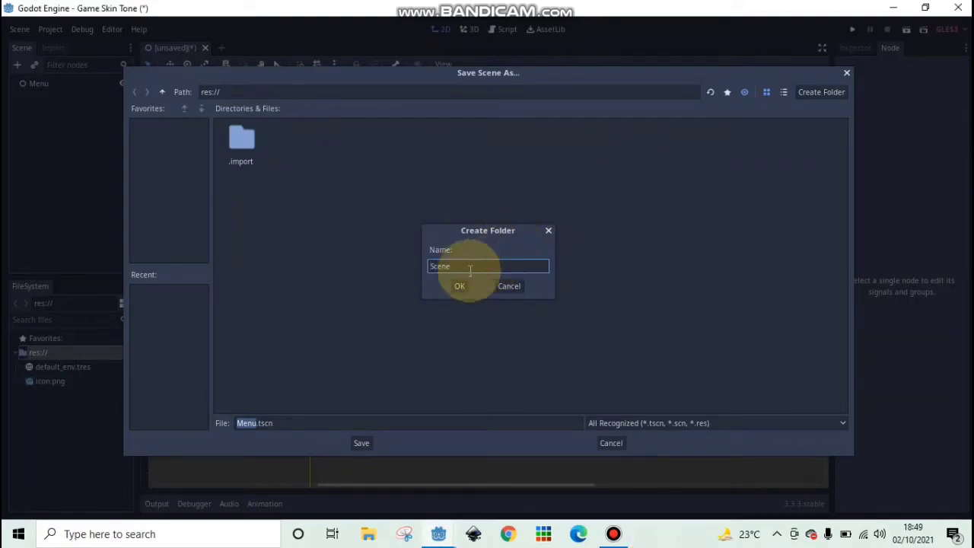
pyautogui.click(460, 287)
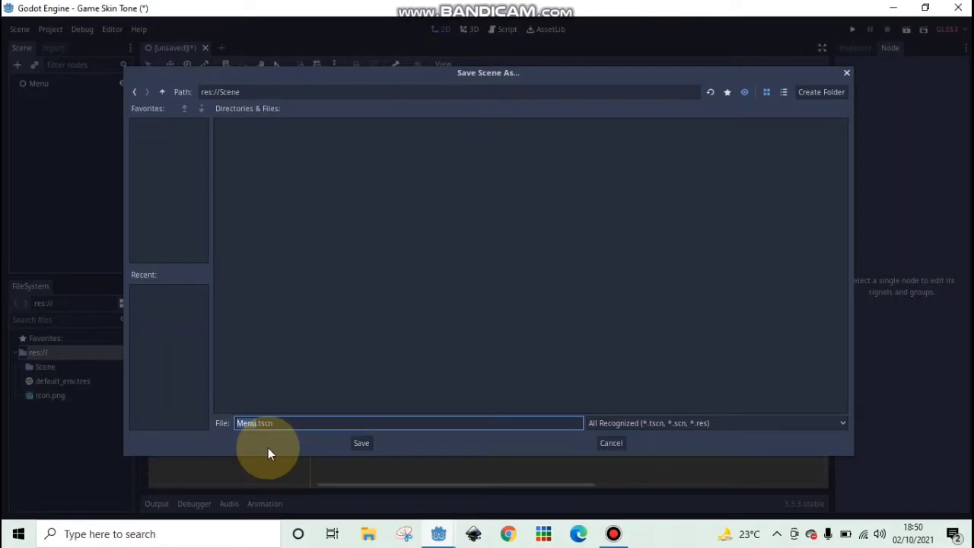
pyautogui.click(360, 443)
# - Run the project with Menu.tscn selected as its main scene, and close the game window after viewing it
pyautogui.scroll(1, 409, 290)
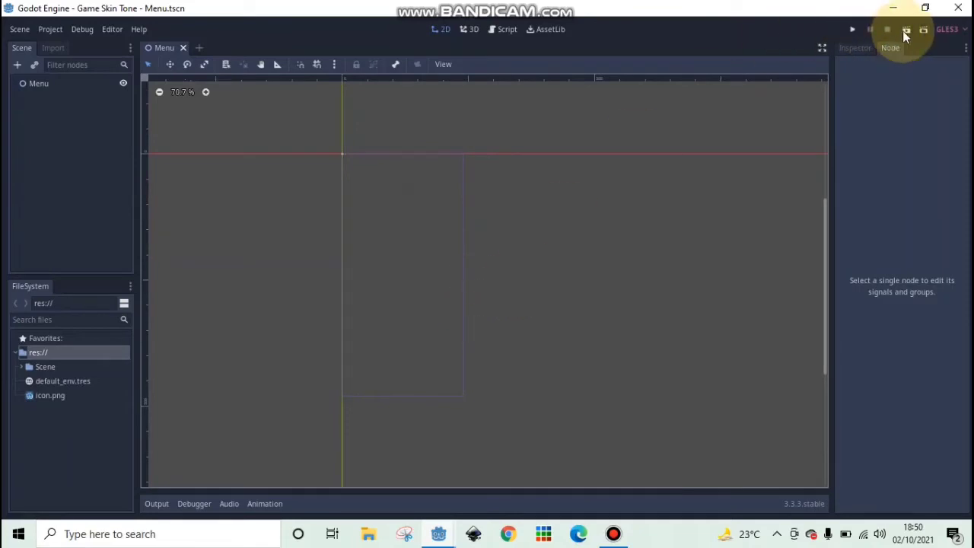
pyautogui.click(852, 36)
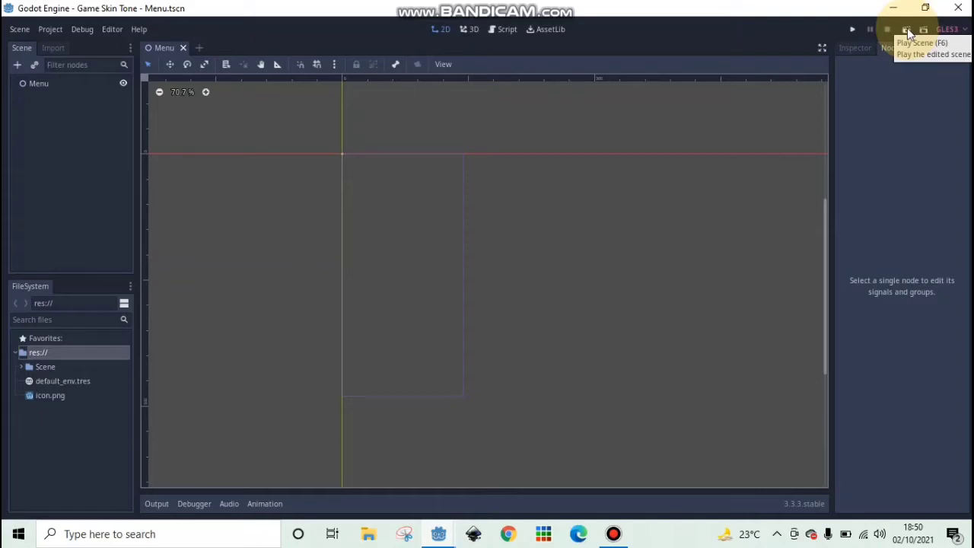
pyautogui.click(851, 29)
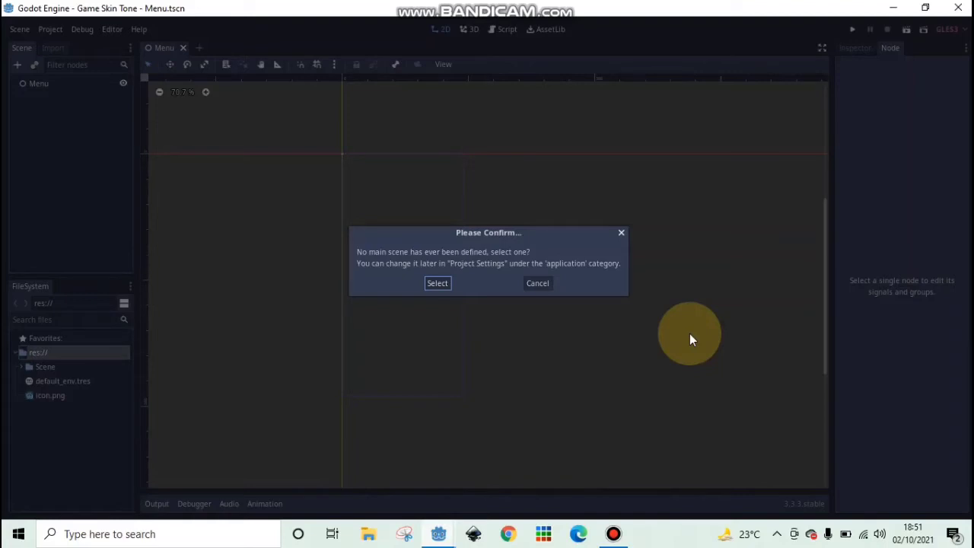
pyautogui.click(438, 283)
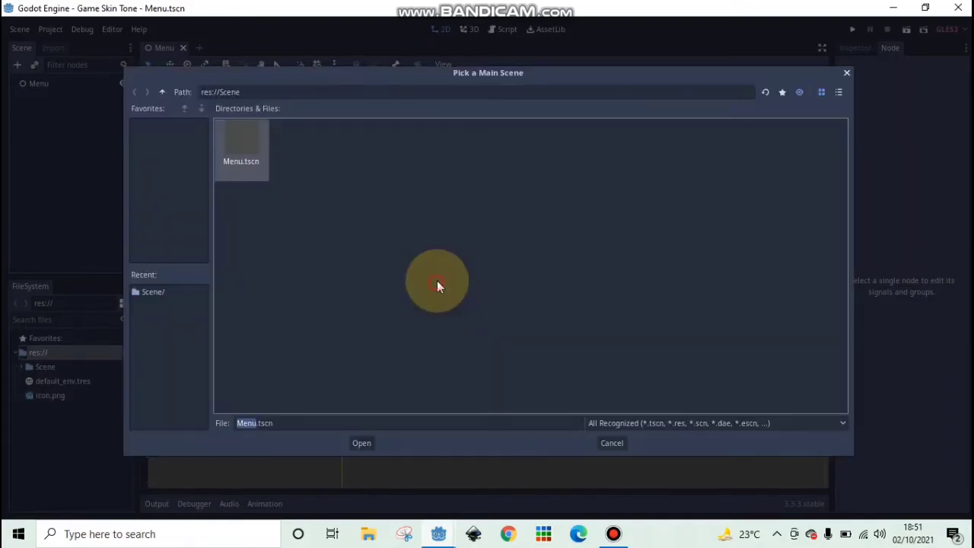
pyautogui.click(236, 148)
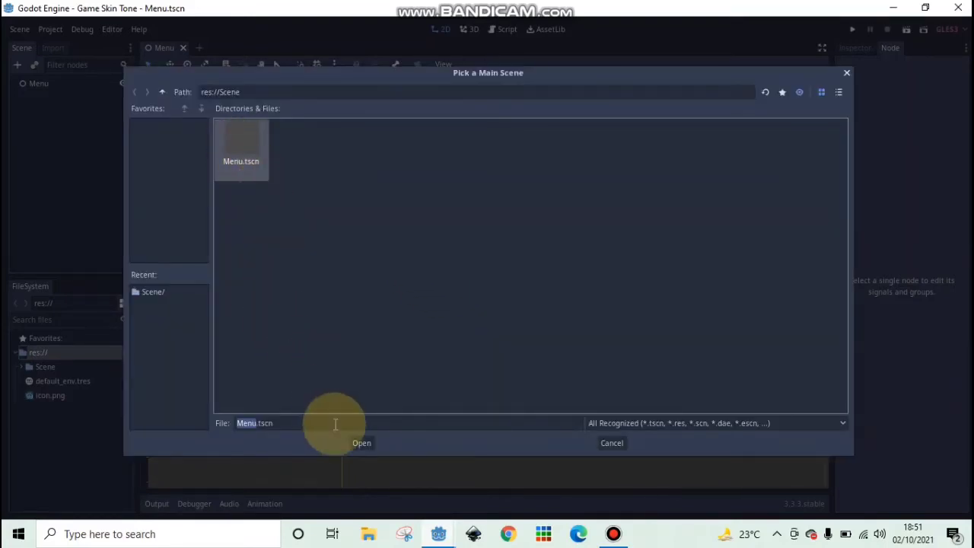
pyautogui.click(358, 443)
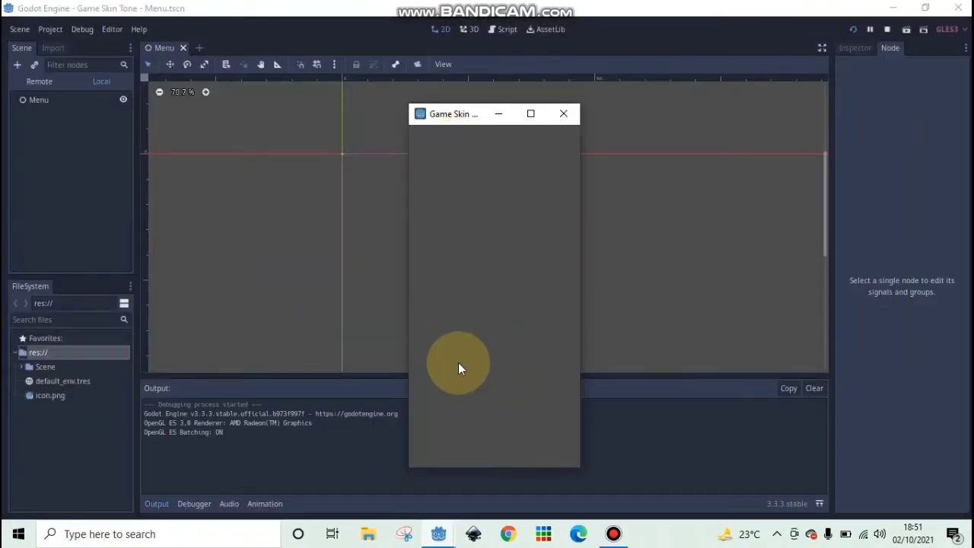
pyautogui.moveTo(465, 115); pyautogui.dragTo(477, 108)
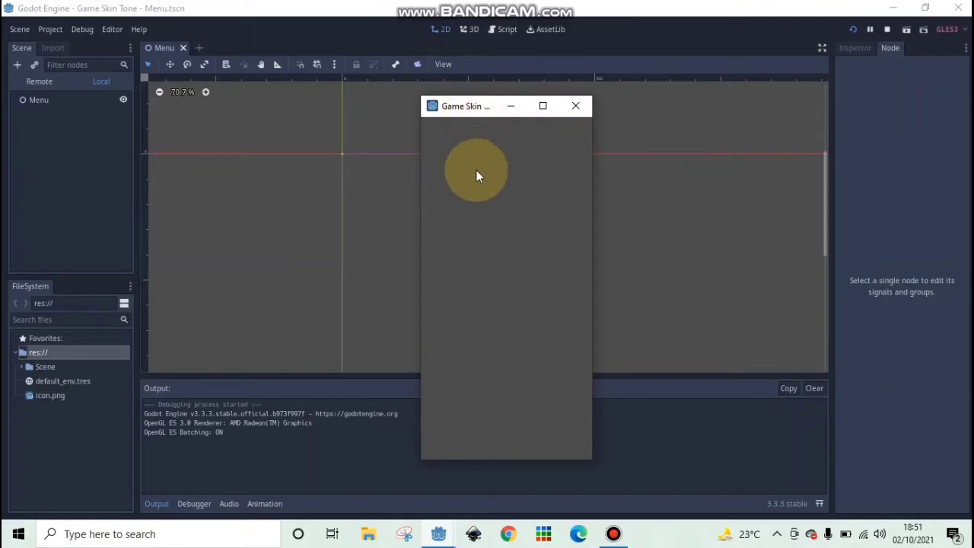
pyautogui.click(576, 106)
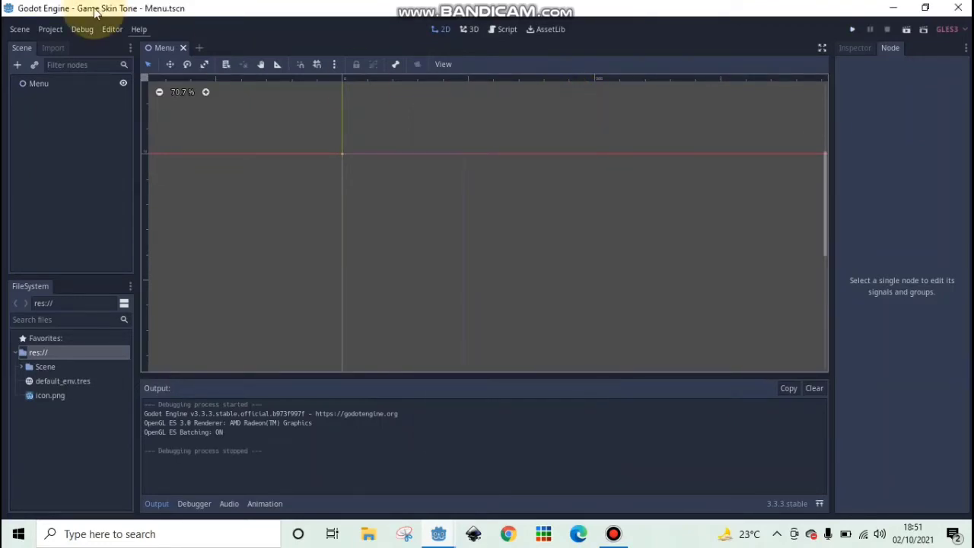
# - Set the window's Test Width to 360 and Test Height to 720 in the project settings, and close them
pyautogui.click(56, 31)
pyautogui.click(59, 44)
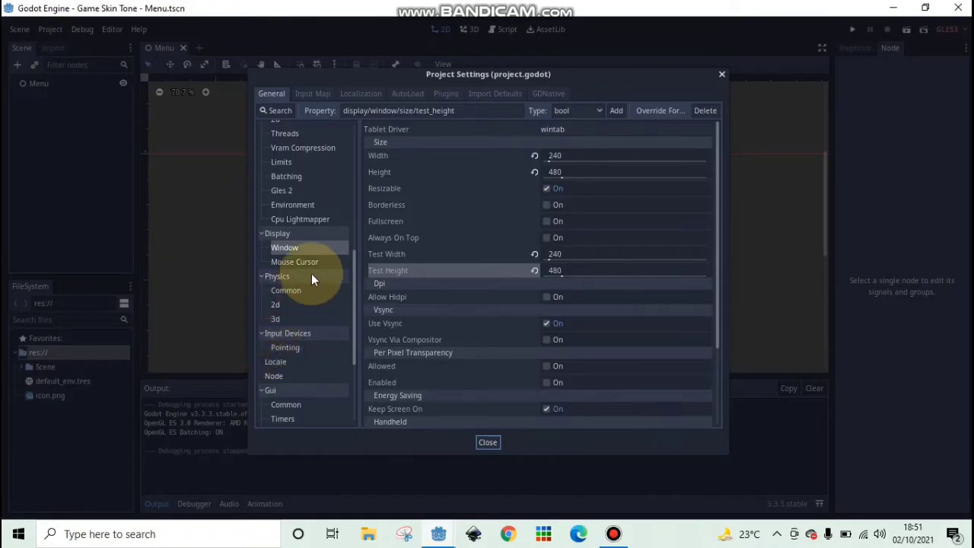
pyautogui.click(424, 255)
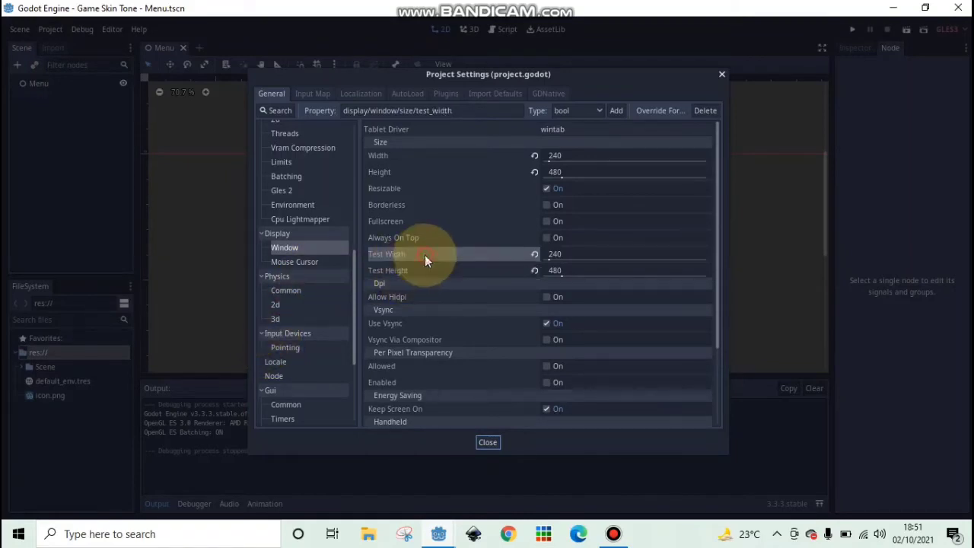
pyautogui.click(592, 252)
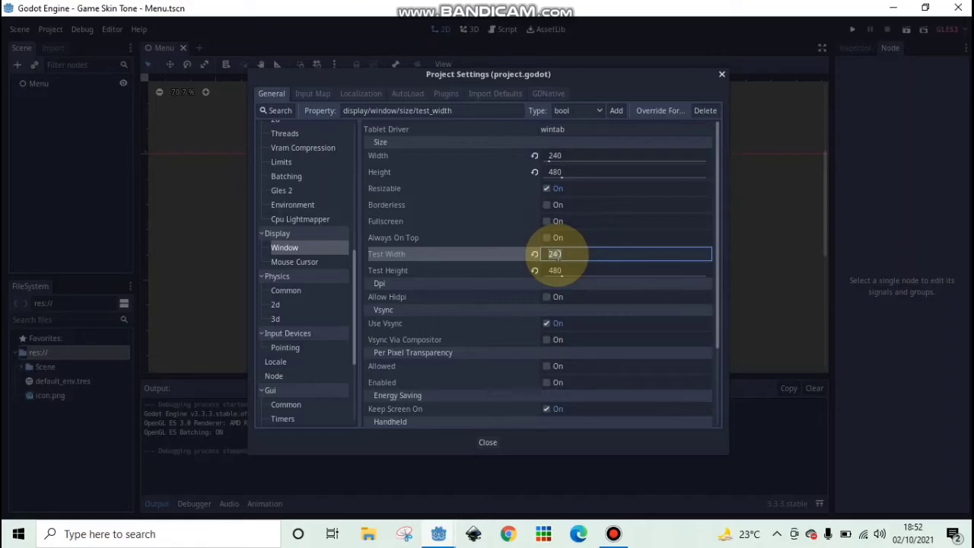
pyautogui.write('360')
pyautogui.click(581, 266)
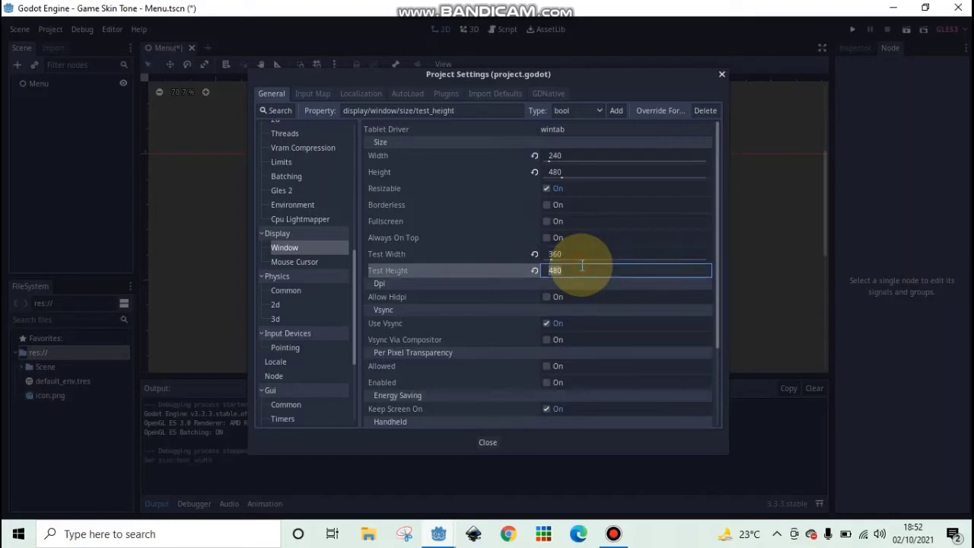
pyautogui.write('720')
pyautogui.click(491, 443)
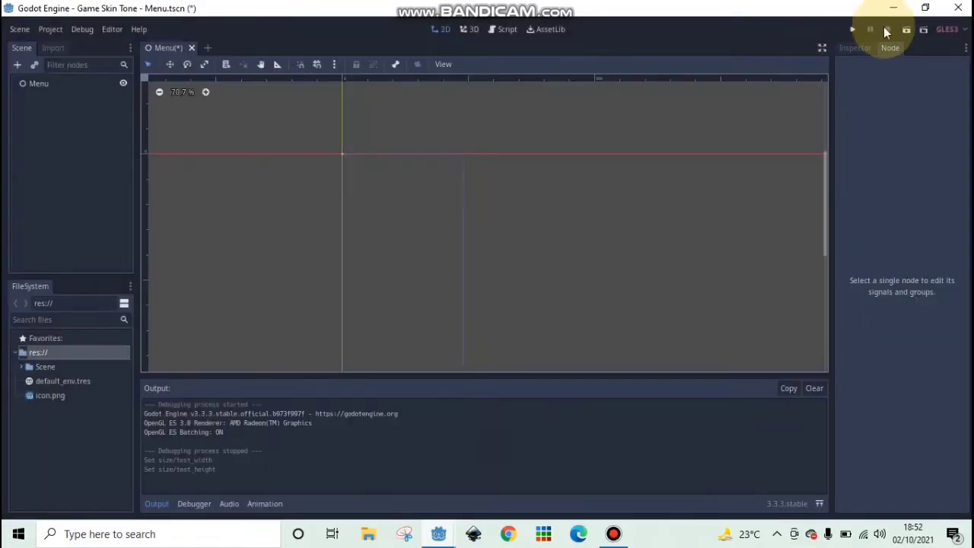
# - Run the Menu scene to check the game window's size, and close the game window
pyautogui.click(906, 31)
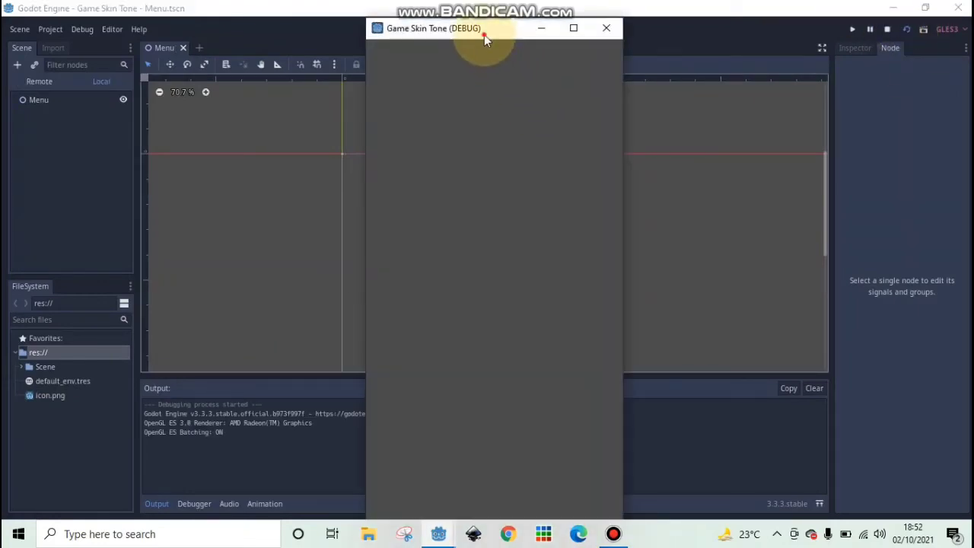
pyautogui.moveTo(484, 34); pyautogui.dragTo(498, 49)
pyautogui.click(619, 45)
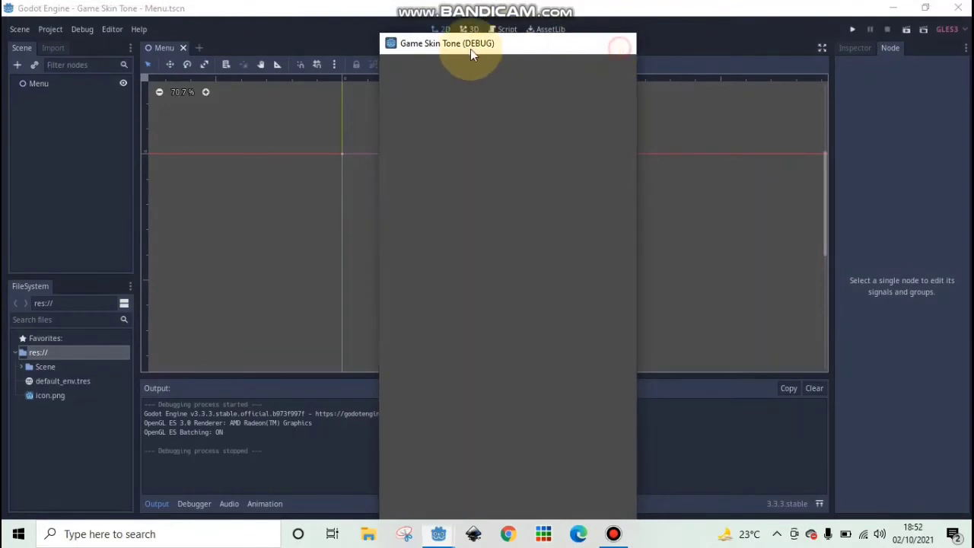
# - Set the window's Test Width to 300 and Test Height to 600 in the project settings, and close them
pyautogui.click(48, 29)
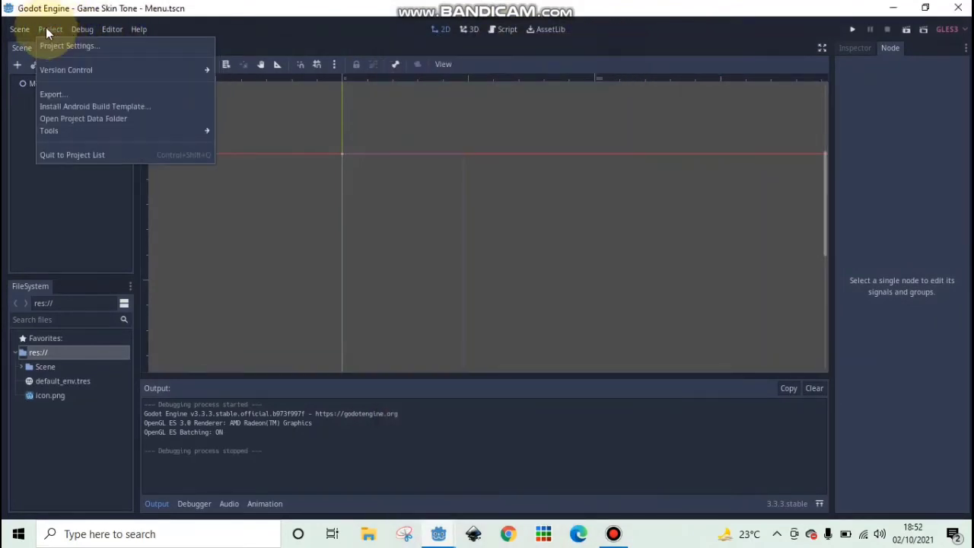
pyautogui.click(53, 43)
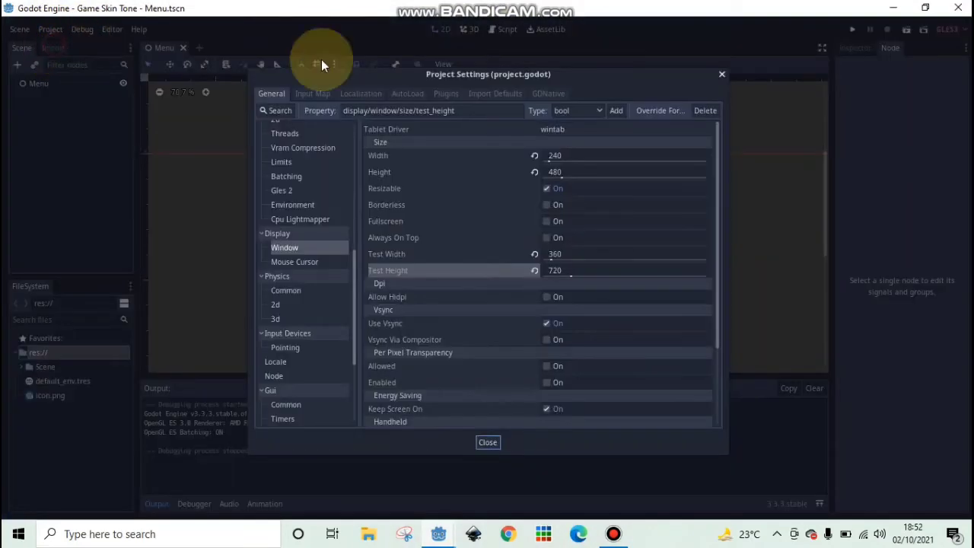
pyautogui.click(572, 254)
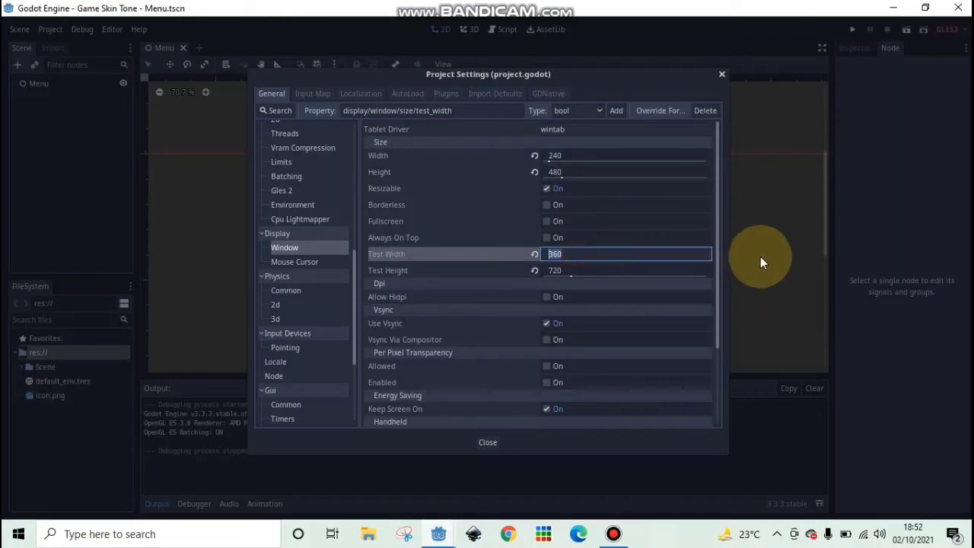
pyautogui.write('300')
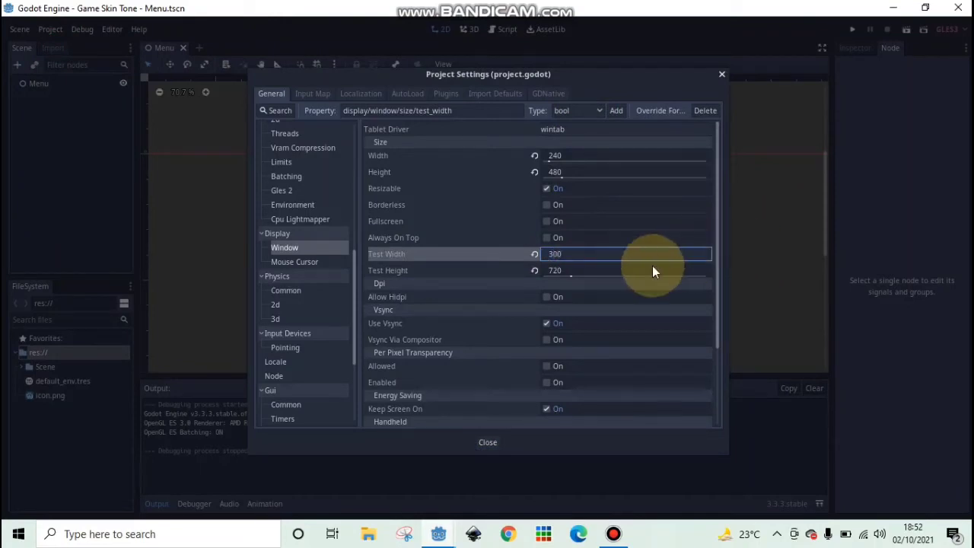
pyautogui.click(653, 270)
pyautogui.write('600')
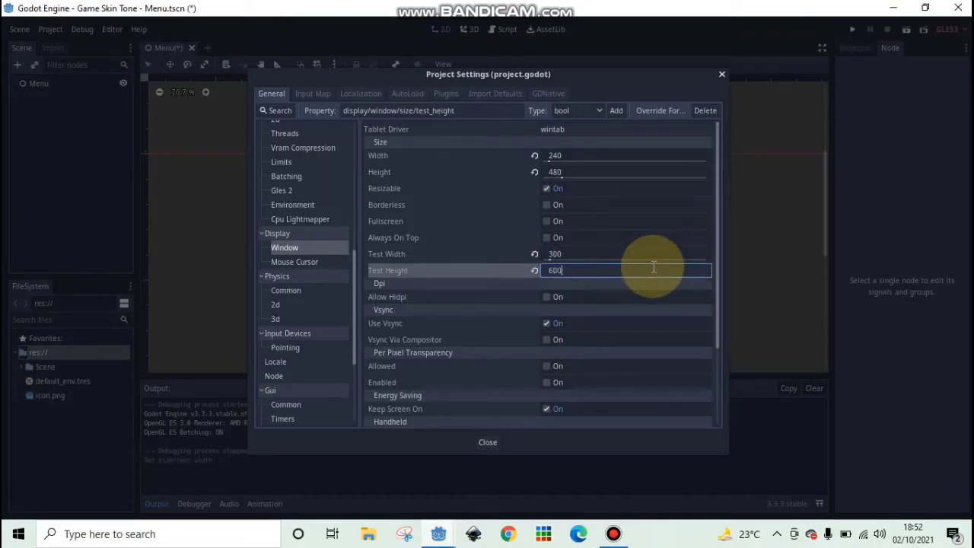
pyautogui.click(496, 441)
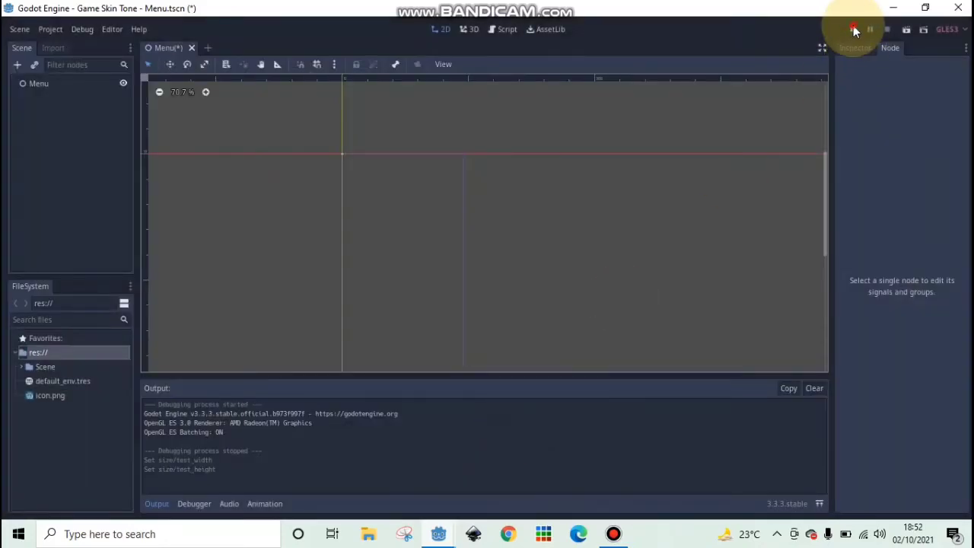
# - Run the project, move the game window into full view to examine its size, and close it
pyautogui.click(853, 29)
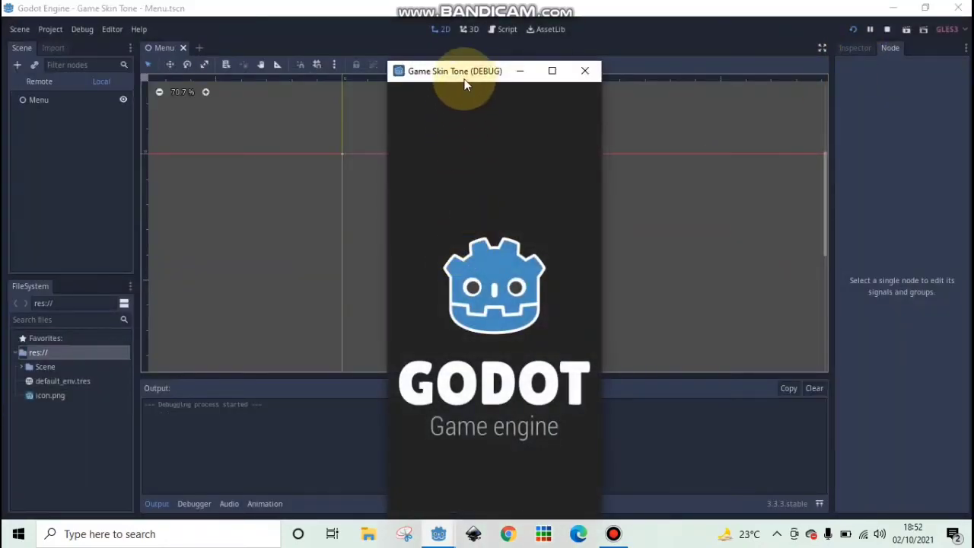
pyautogui.moveTo(478, 26); pyautogui.dragTo(539, 57)
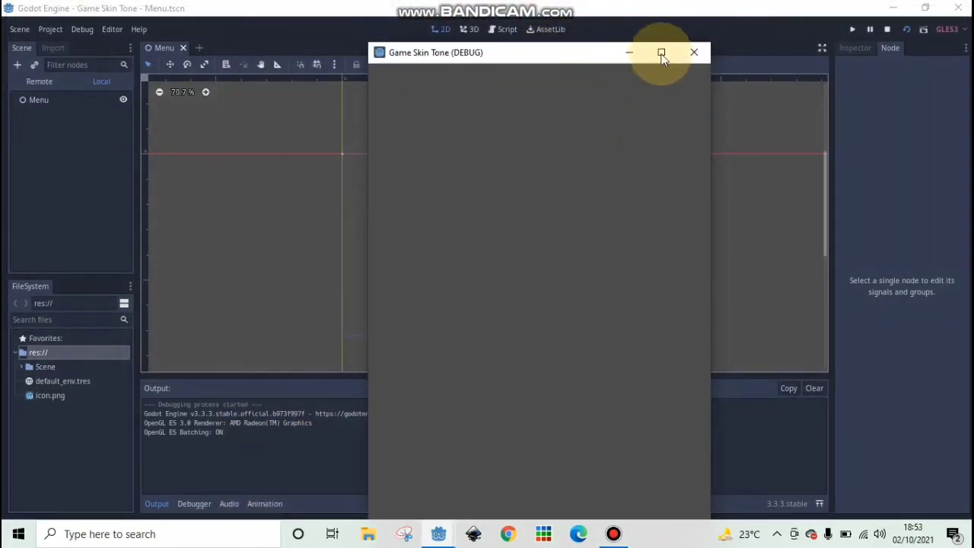
pyautogui.click(696, 55)
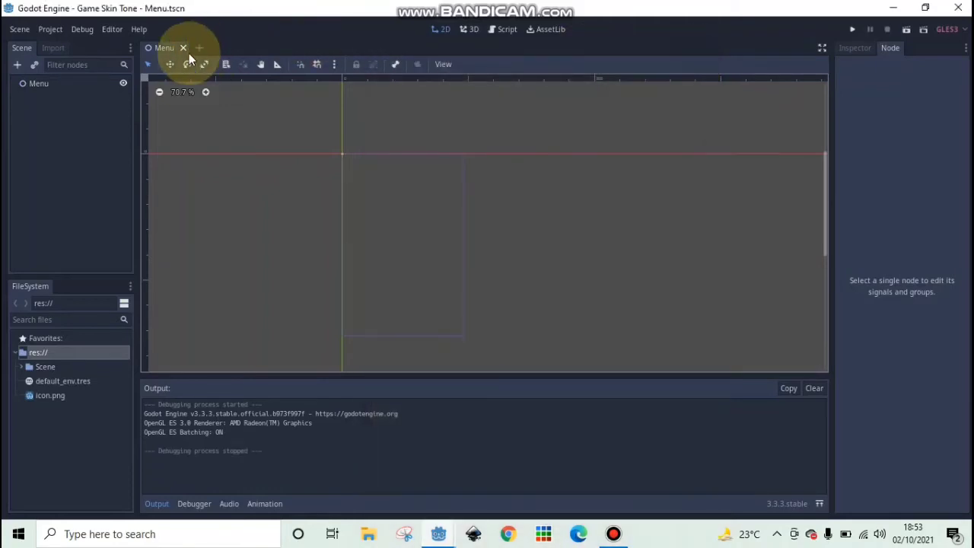
# - Set the window's Width to 200 and Height to 300 in the project settings
pyautogui.click(51, 30)
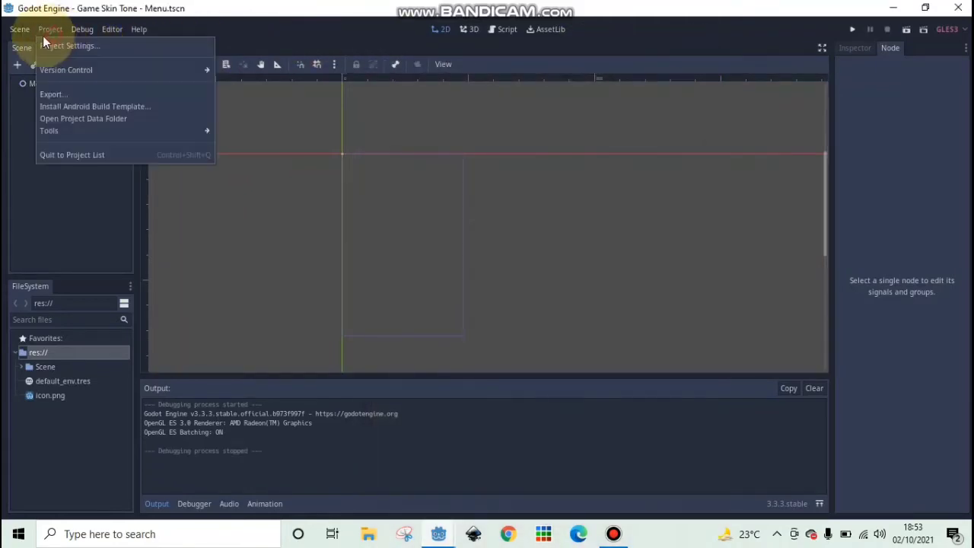
pyautogui.click(59, 48)
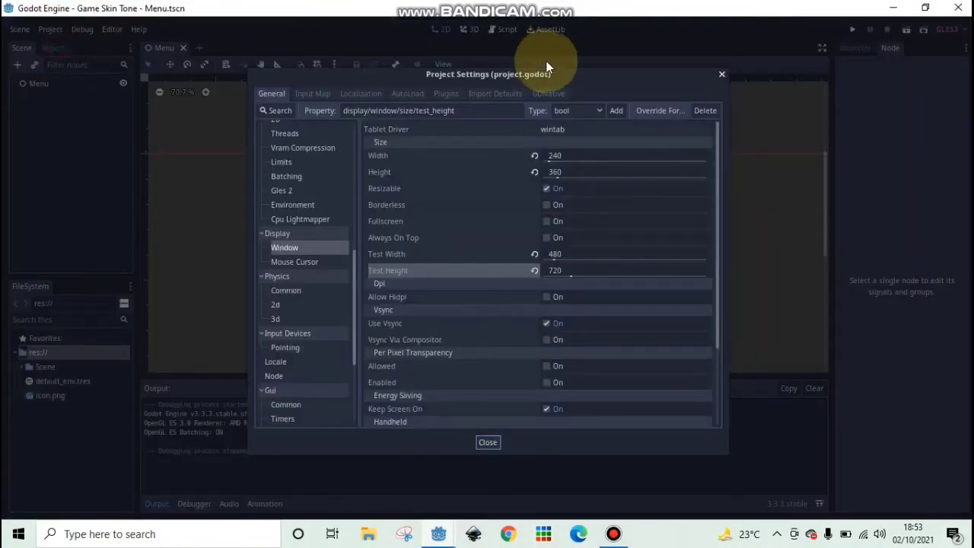
pyautogui.click(571, 156)
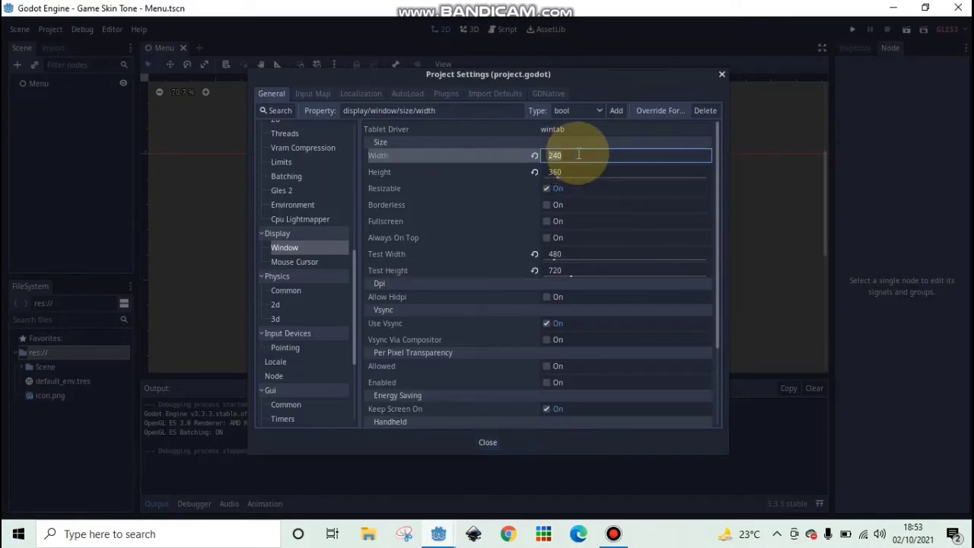
pyautogui.write('200')
pyautogui.click(581, 172)
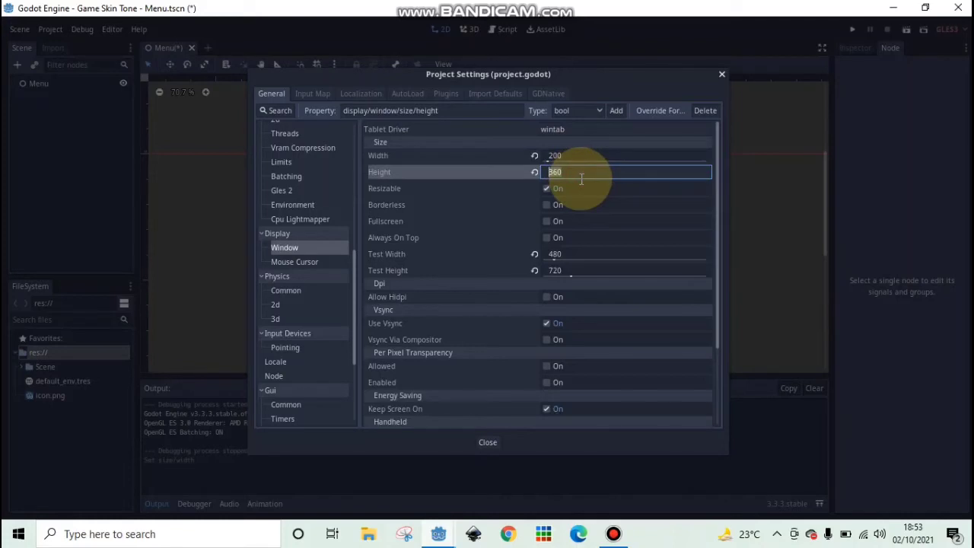
pyautogui.write('300')
pyautogui.click(564, 253)
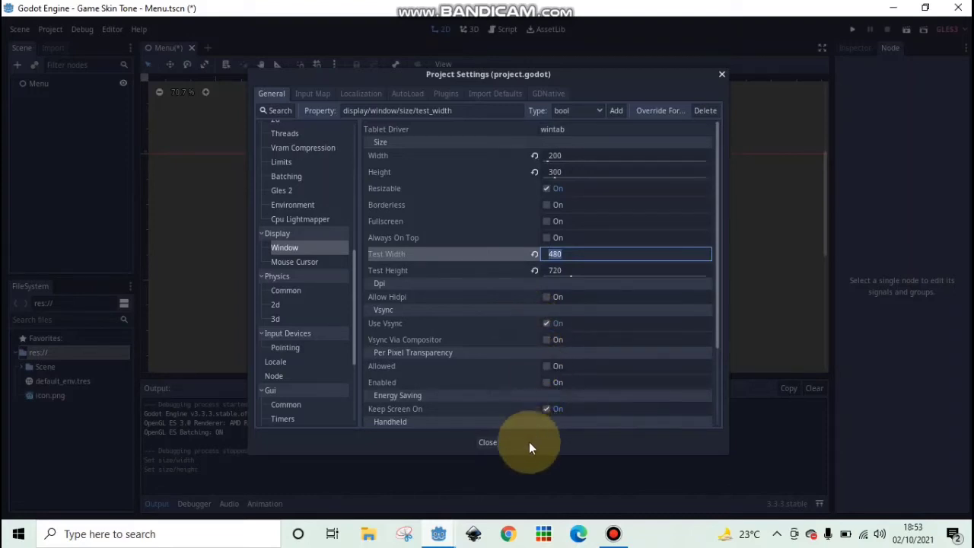
pyautogui.click(512, 536)
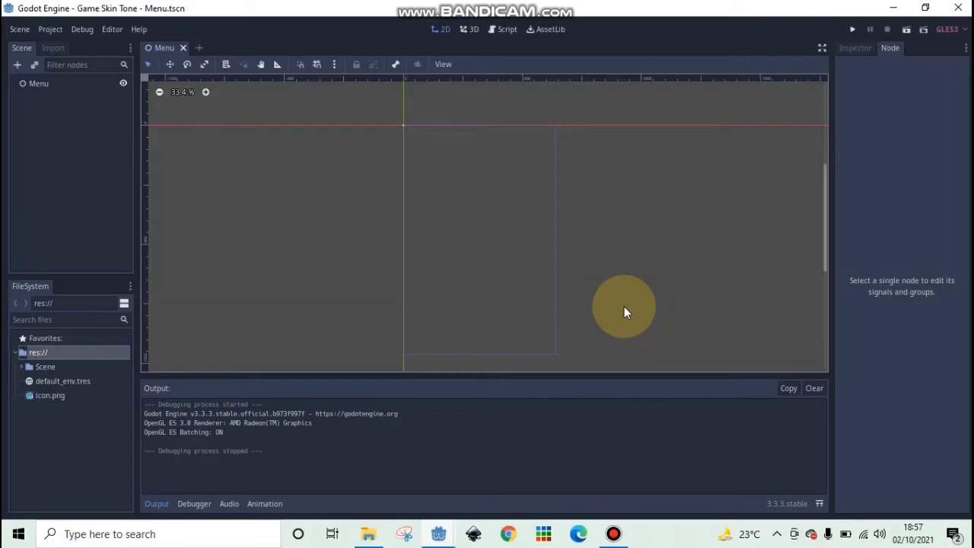
# - Switch to File Explorer and examine the images in the Eyebrows and Hair folders of Pakai's Create_Character folder
pyautogui.click(367, 535)
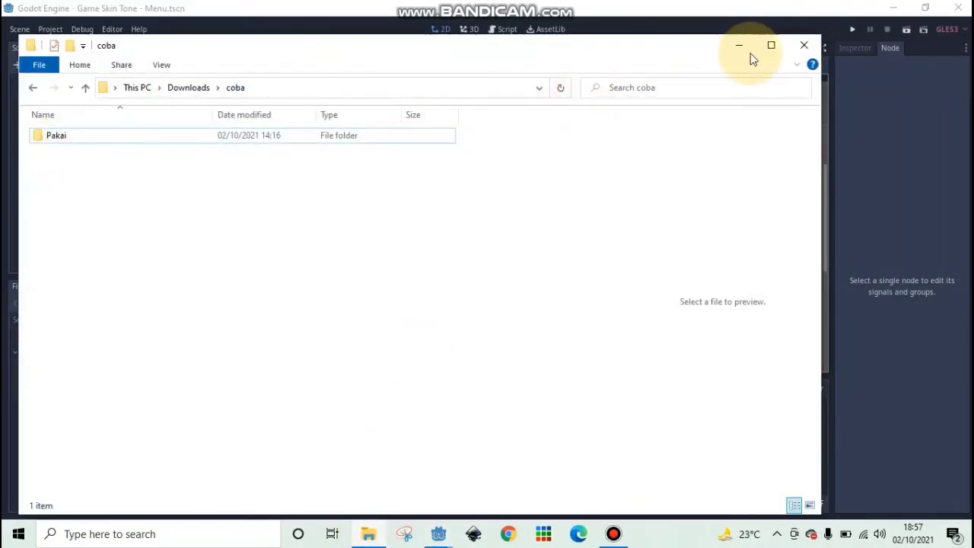
pyautogui.click(769, 44)
pyautogui.doubleClick(104, 97)
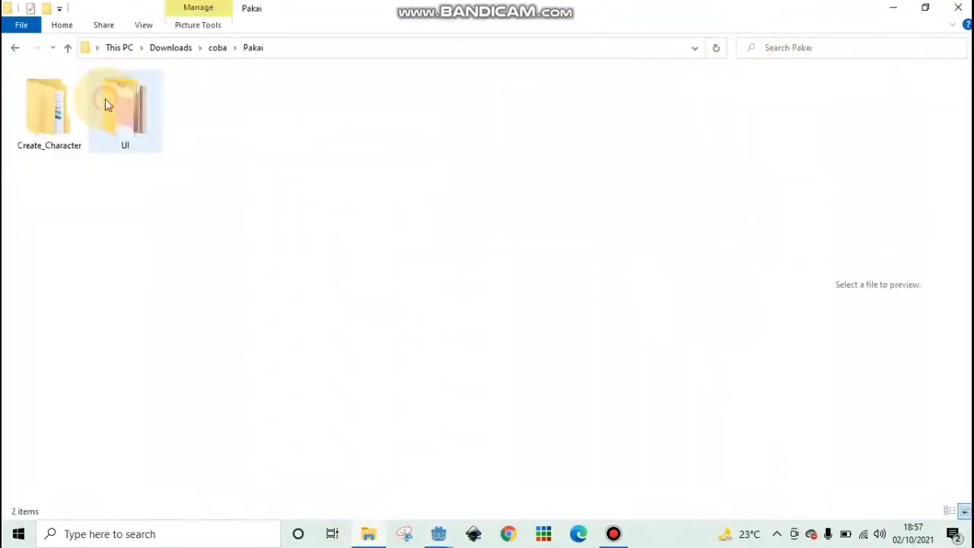
pyautogui.doubleClick(60, 117)
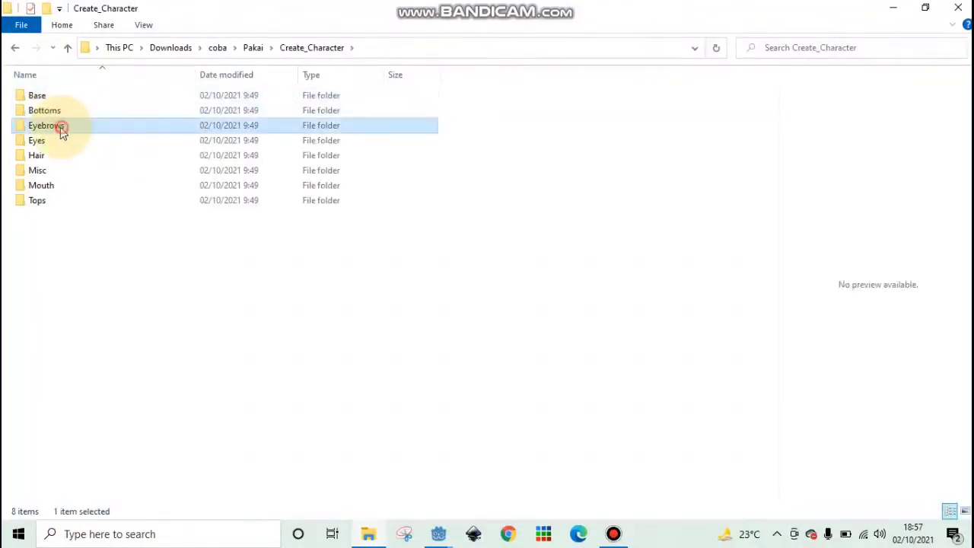
pyautogui.doubleClick(60, 127)
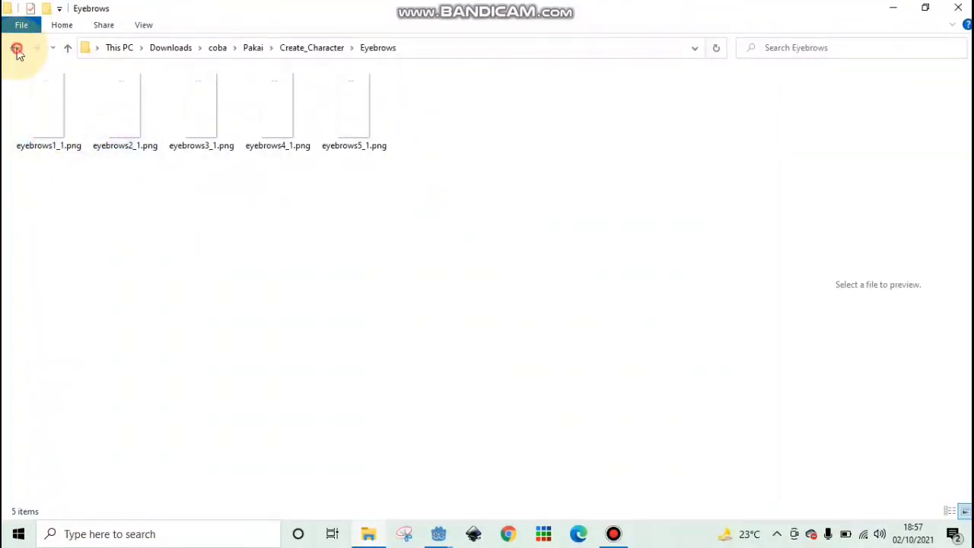
pyautogui.click(14, 47)
pyautogui.doubleClick(39, 155)
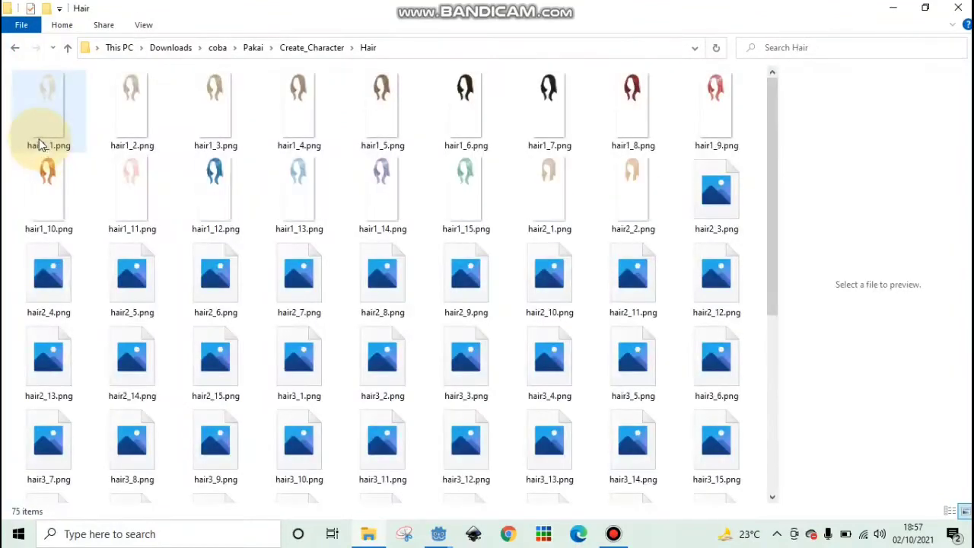
pyautogui.scroll(-4, 414, 320)
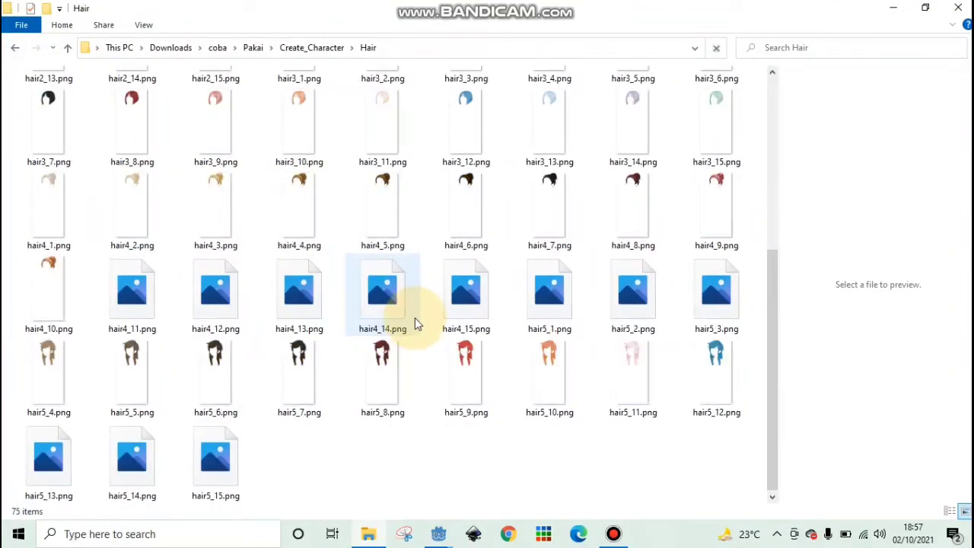
# - Examine the itch.io asset page of the Free Character Creation Template for Ren'Py in the browser
pyautogui.click(384, 248)
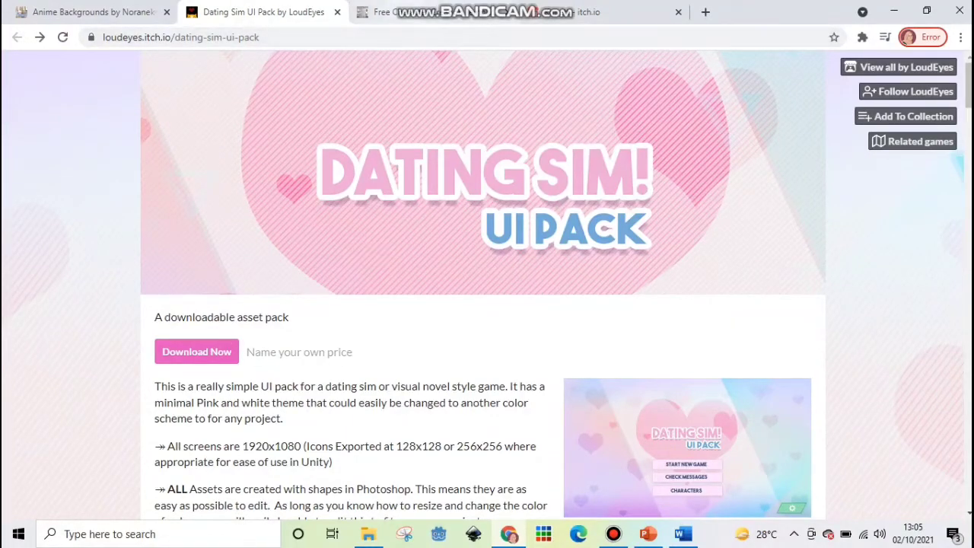
pyautogui.click(411, 13)
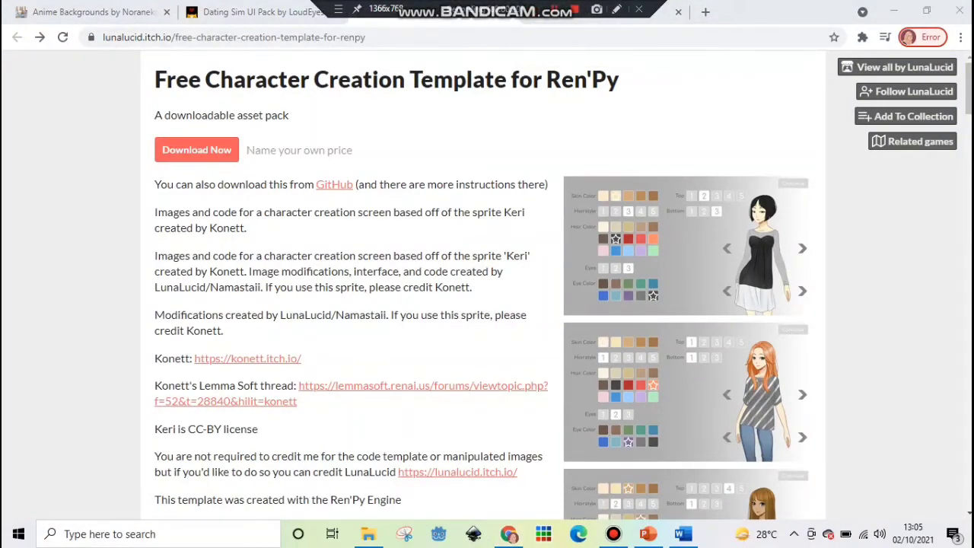
pyautogui.click(601, 12)
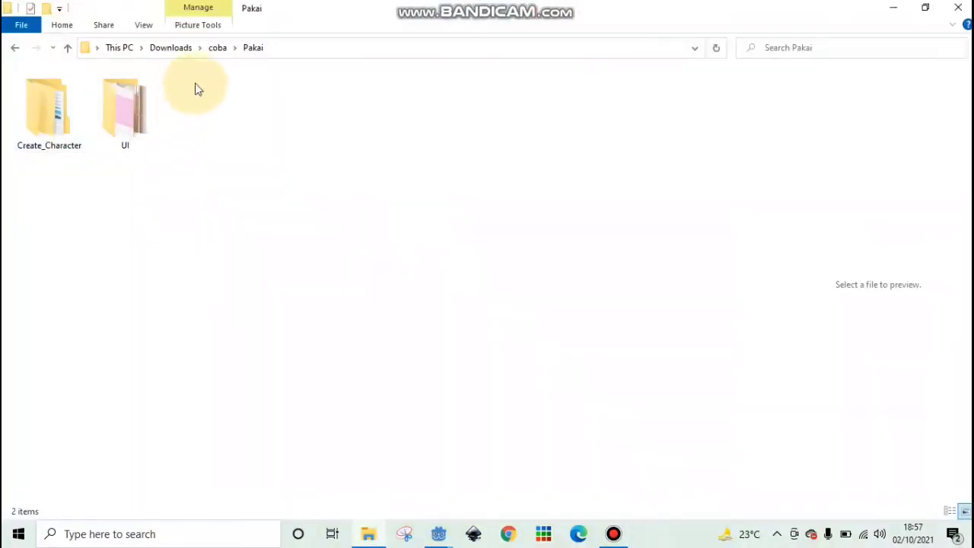
# - Copy the Create_Character and UI folders from Pakai into Documents > Universitas Suryakancana > Materi > Multimedia Interaktif > Game Skin Tone
pyautogui.moveTo(126, 110); pyautogui.dragTo(62, 92)
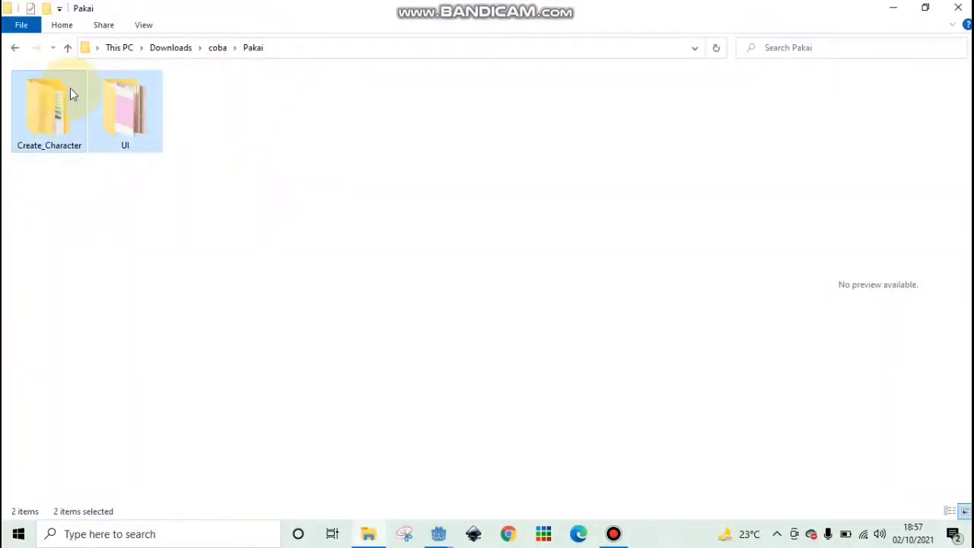
pyautogui.click(126, 48)
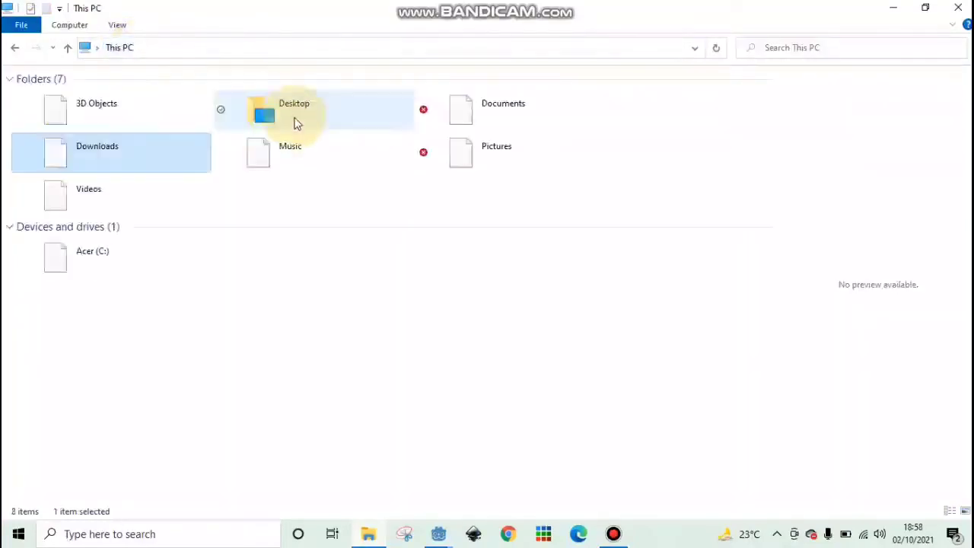
pyautogui.doubleClick(485, 102)
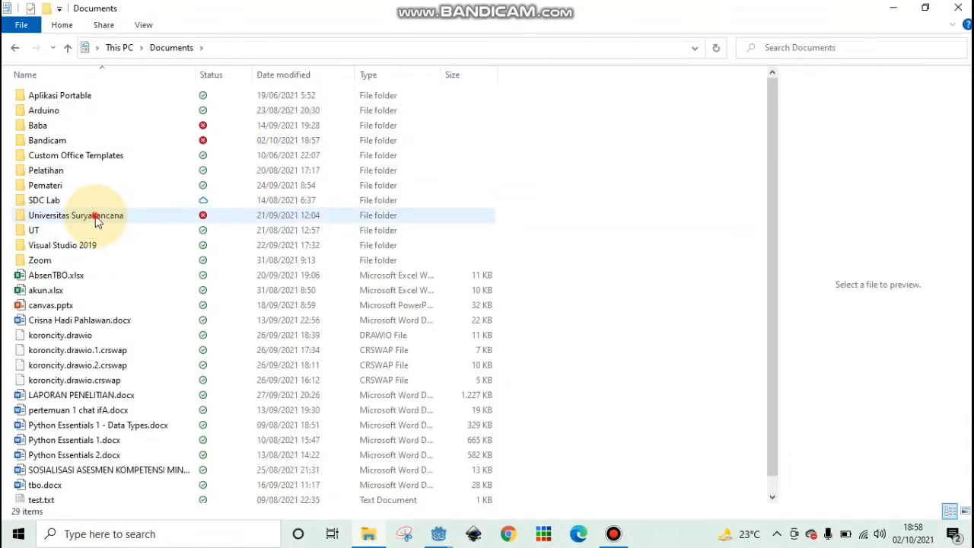
pyautogui.doubleClick(73, 216)
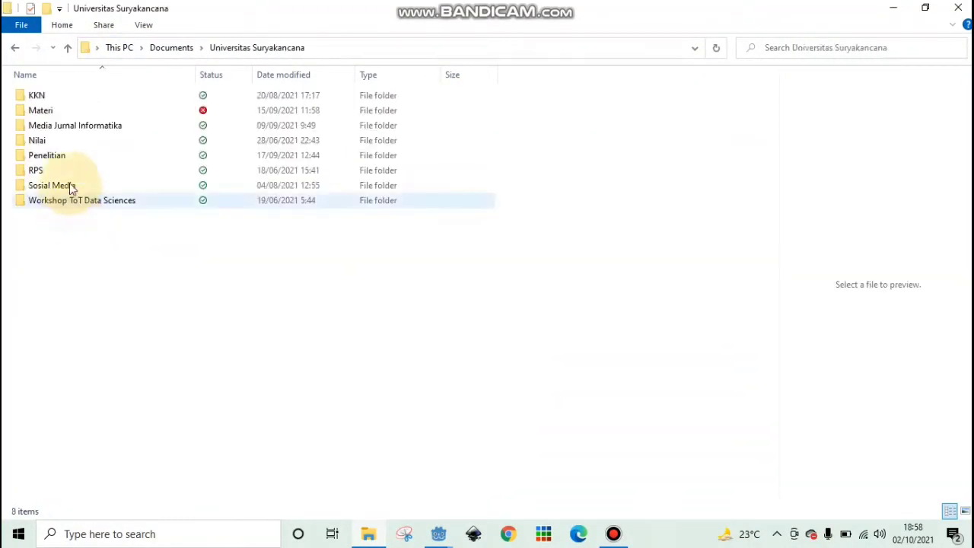
pyautogui.click(70, 111)
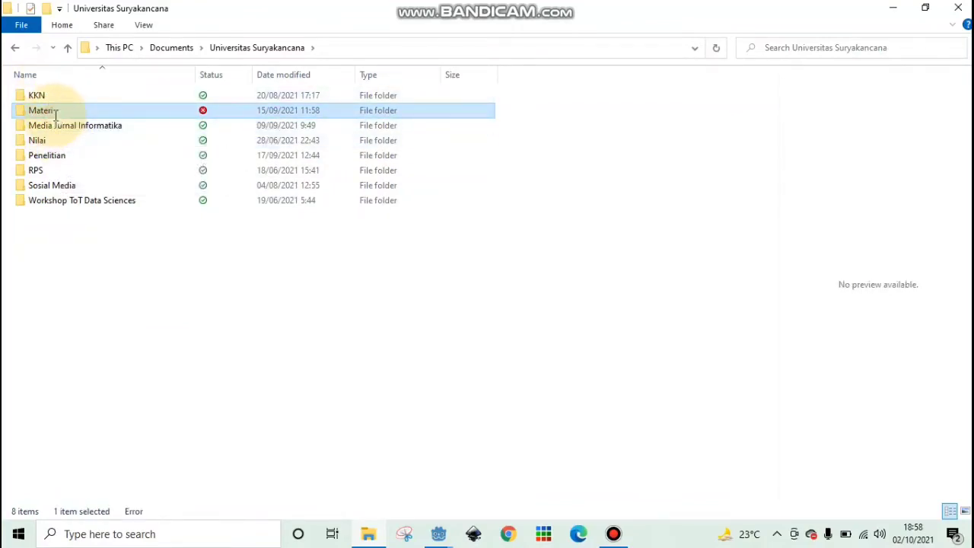
pyautogui.click(107, 121)
pyautogui.doubleClick(106, 114)
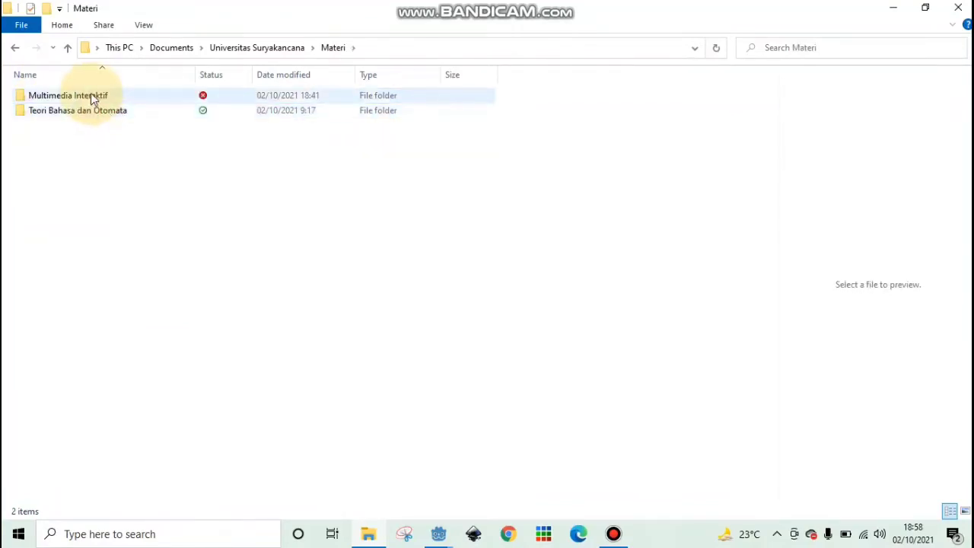
pyautogui.doubleClick(91, 97)
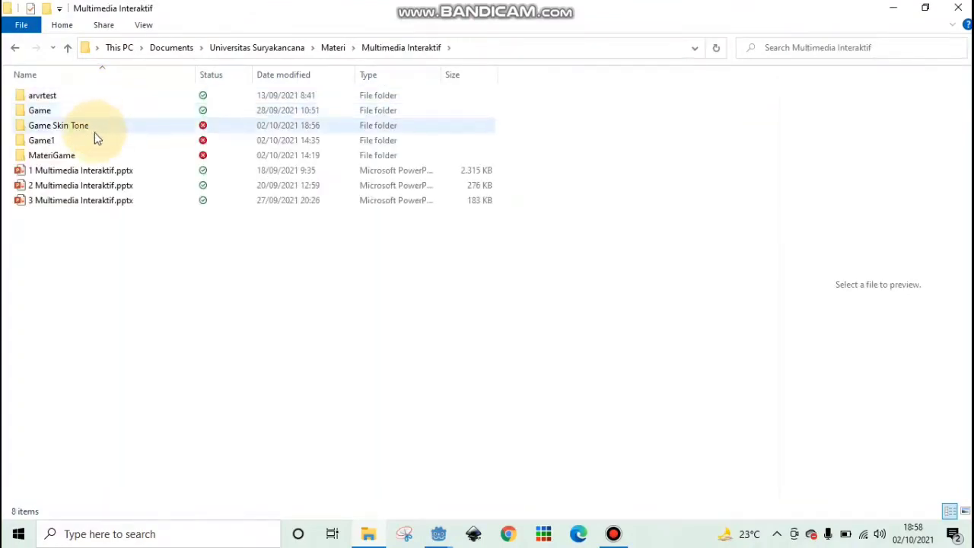
pyautogui.doubleClick(81, 125)
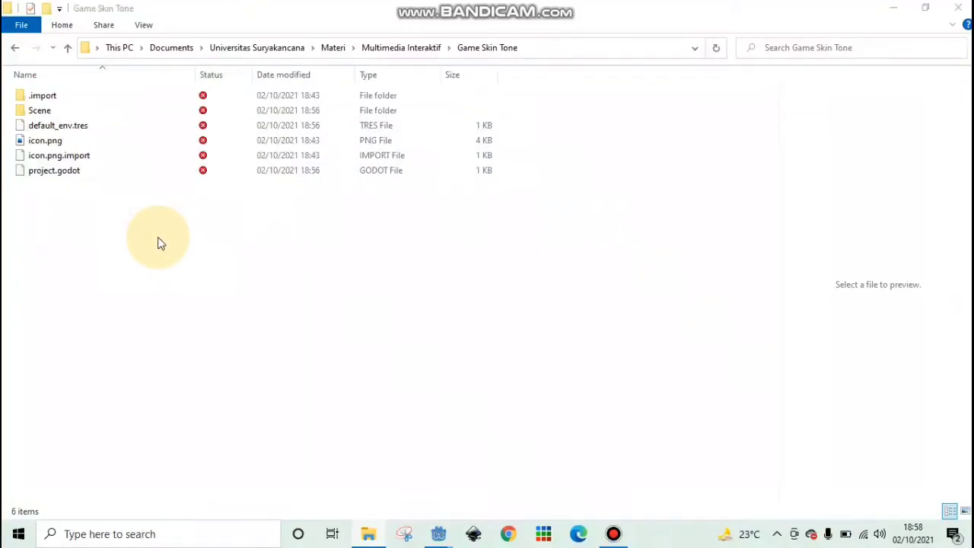
pyautogui.hotkey('ctrl', 'v')
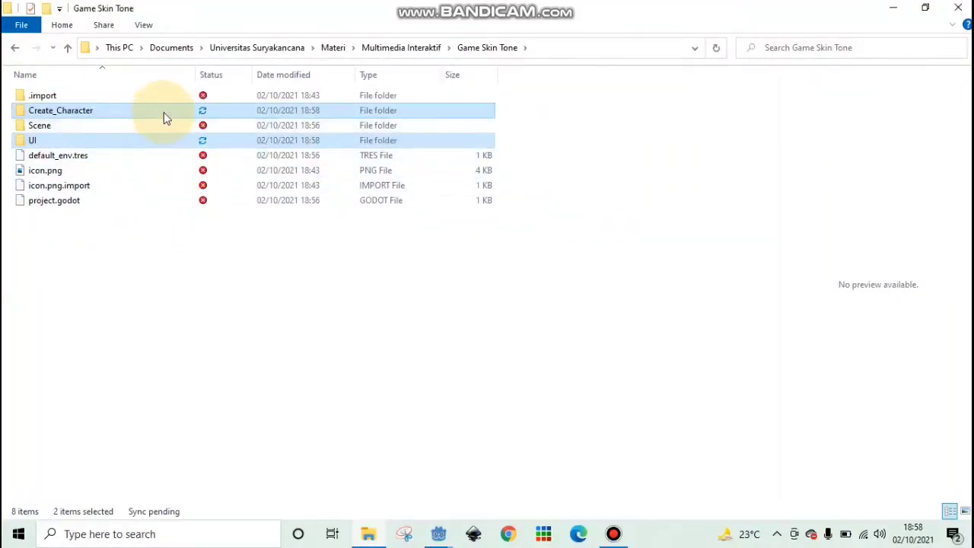
pyautogui.click(157, 112)
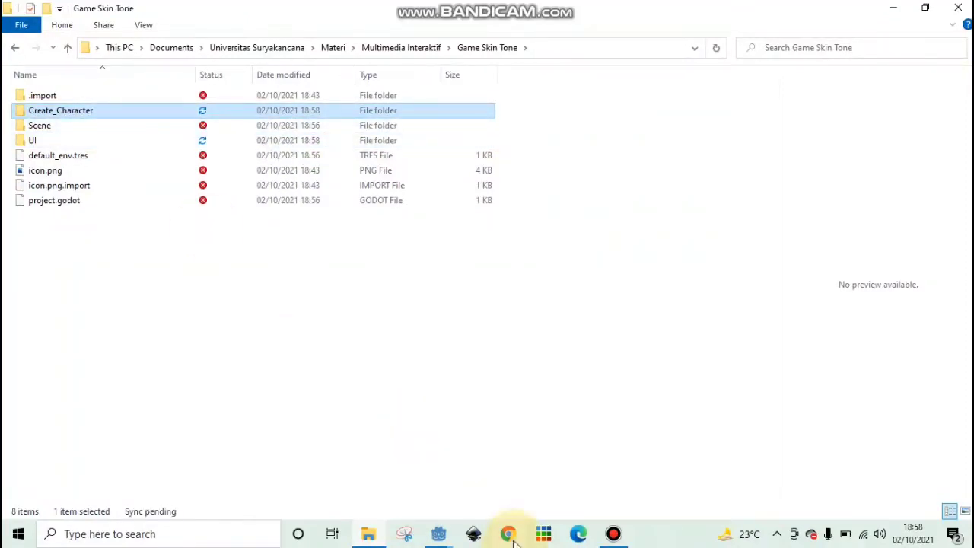
# - Switch to the Godot editor and expand the Scene, UI and Create_Character folders to examine the project's files
pyautogui.moveTo(449, 535)
pyautogui.click(485, 495)
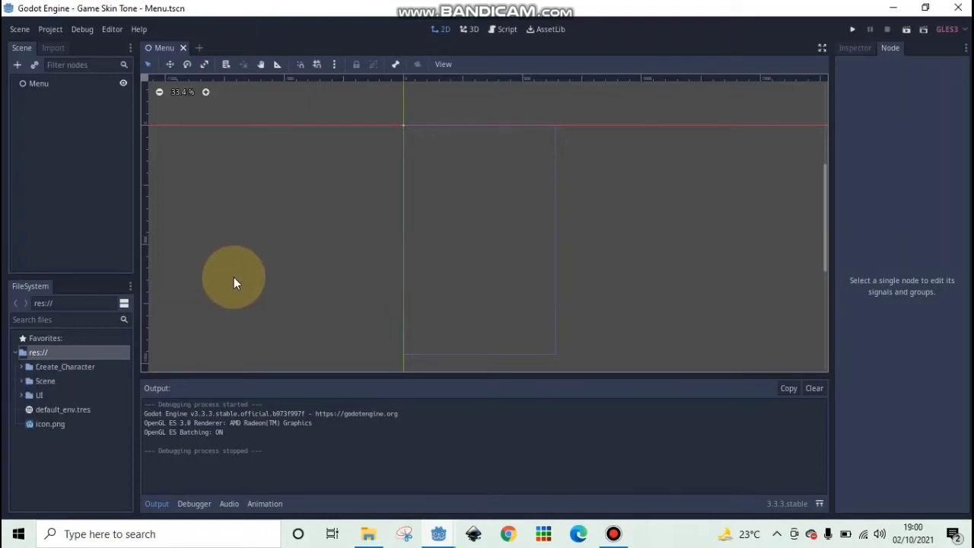
pyautogui.click(21, 380)
pyautogui.click(18, 410)
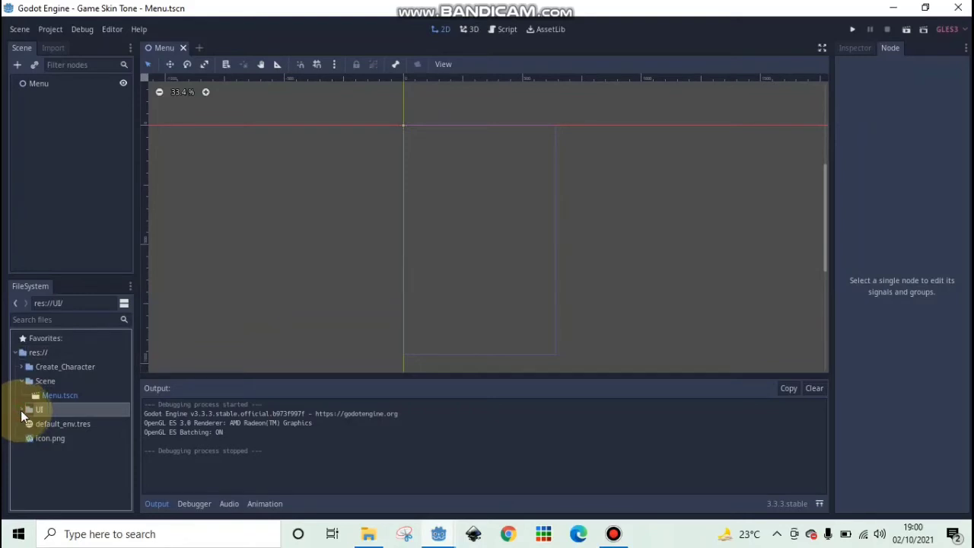
pyautogui.click(21, 410)
pyautogui.scroll(2, 53, 411)
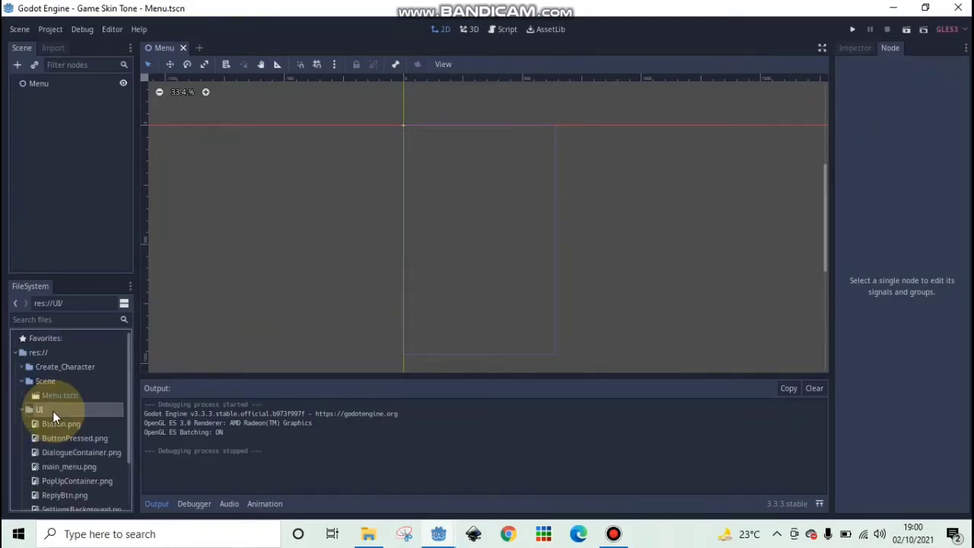
pyautogui.click(22, 367)
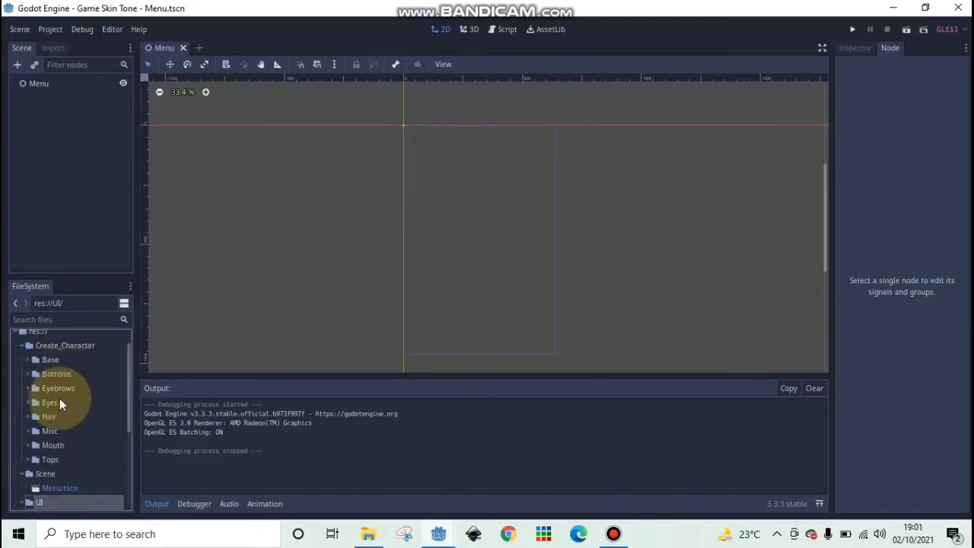
# - Place main_menu.png from the UI folder in the Menu scene at about (274, 435) and narrow it to a horizontal scale of about 0.39
pyautogui.scroll(-4, 23, 410)
pyautogui.scroll(-1, 31, 447)
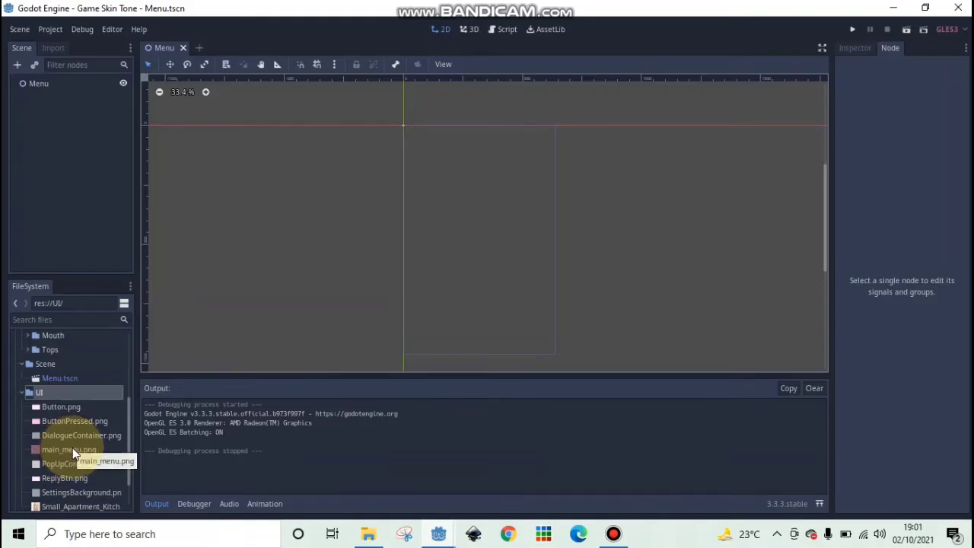
pyautogui.moveTo(72, 449); pyautogui.dragTo(469, 230)
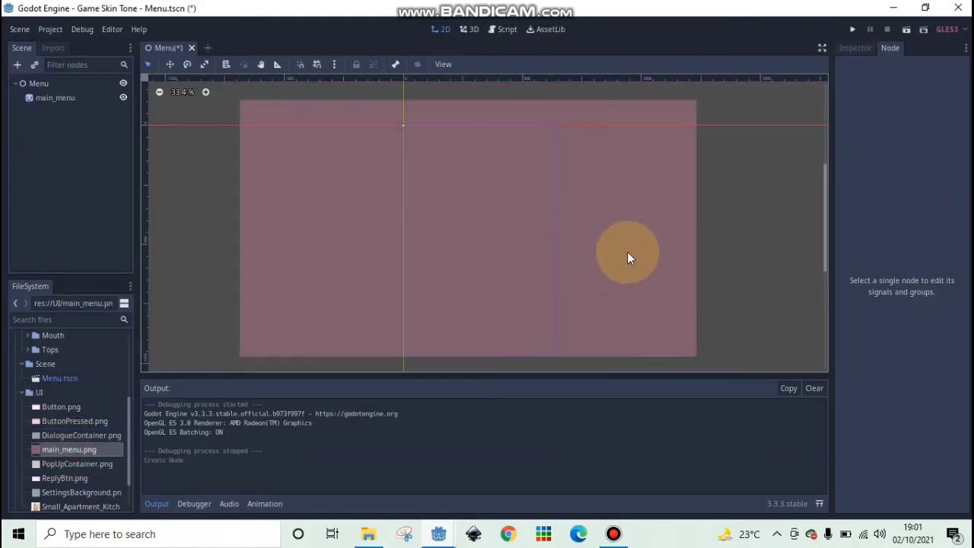
pyautogui.click(467, 235)
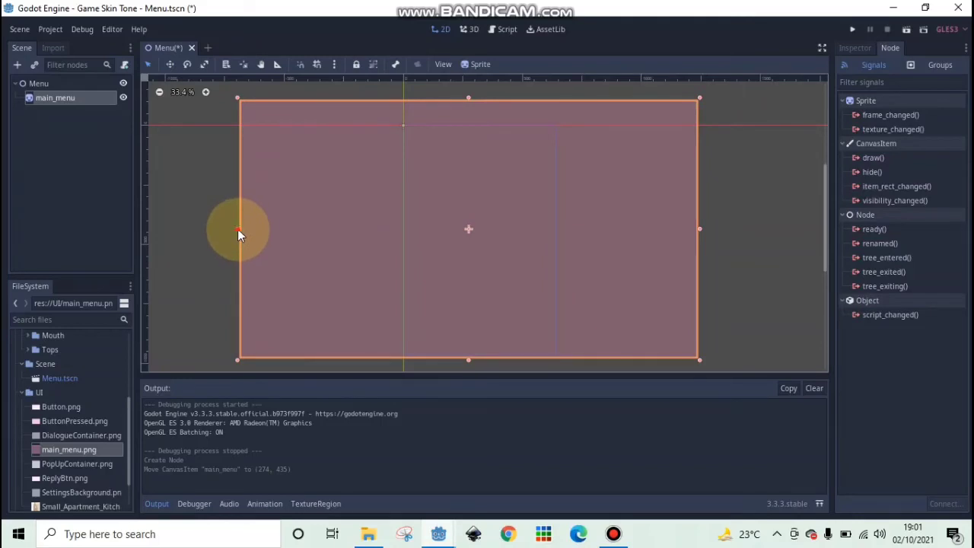
pyautogui.moveTo(237, 230); pyautogui.dragTo(382, 229)
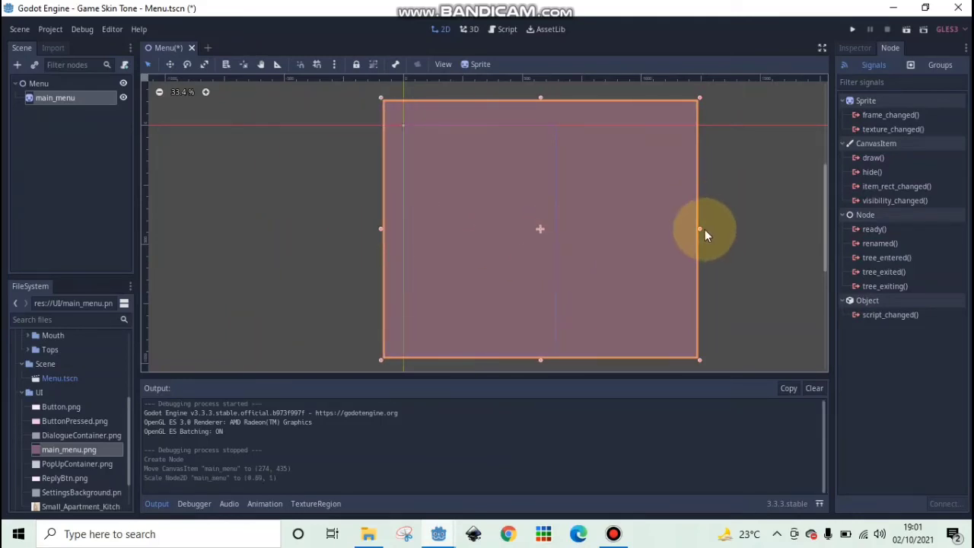
pyautogui.moveTo(700, 229); pyautogui.dragTo(563, 230)
# - Shrink the main_menu sprite from its upper and left edges to a scale of about 0.36 by 0.93, just covering the viewport
pyautogui.scroll(-1, 597, 287)
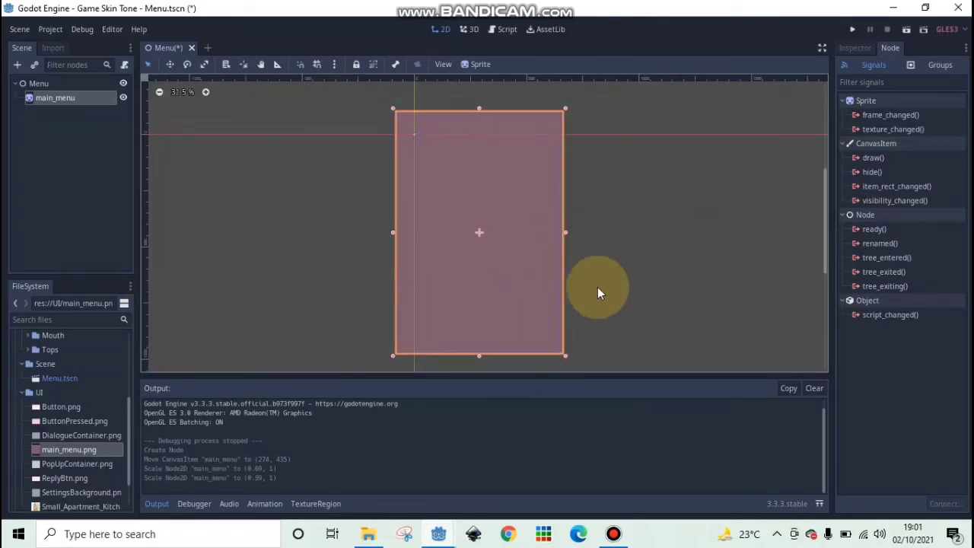
pyautogui.scroll(-1, 594, 286)
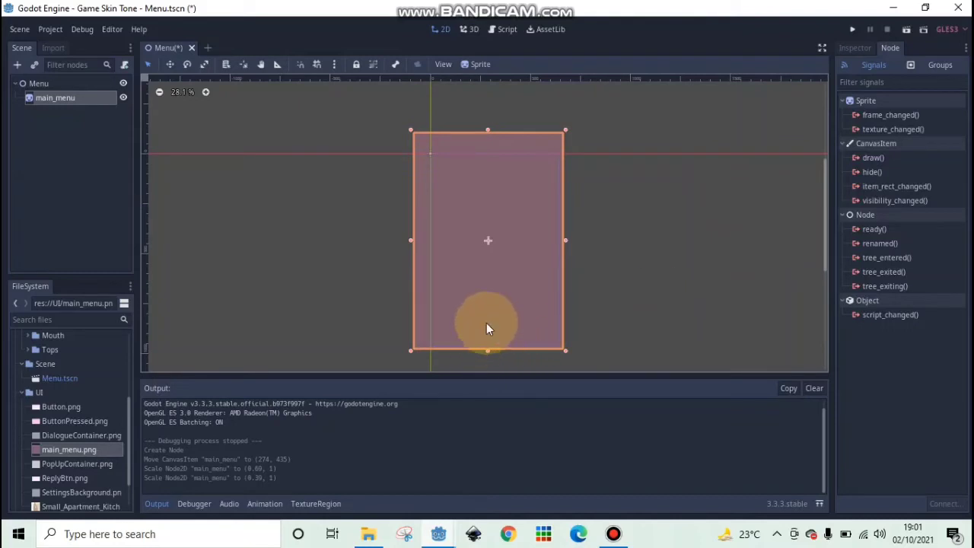
pyautogui.scroll(2, 487, 324)
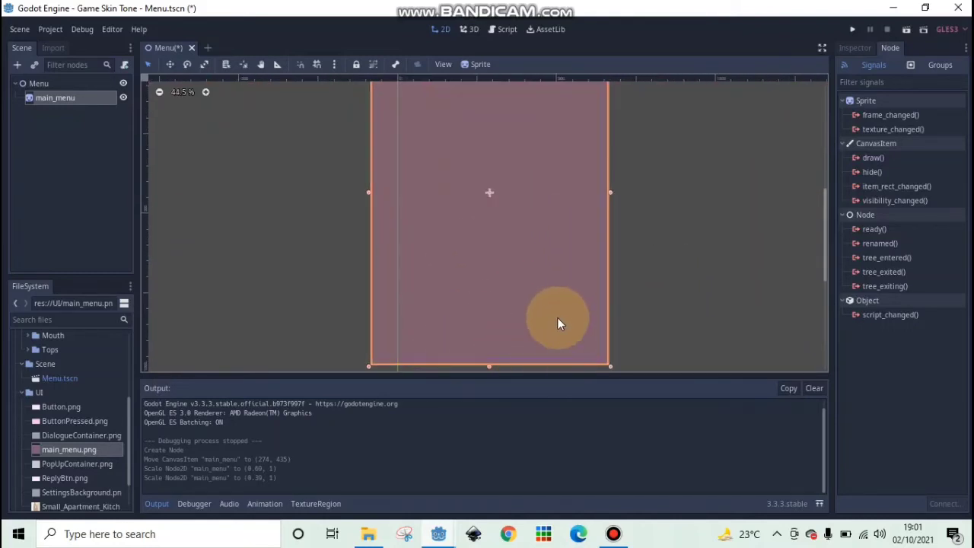
pyautogui.scroll(-2, 557, 318)
pyautogui.moveTo(490, 100); pyautogui.dragTo(487, 116)
pyautogui.moveTo(397, 235); pyautogui.dragTo(409, 236)
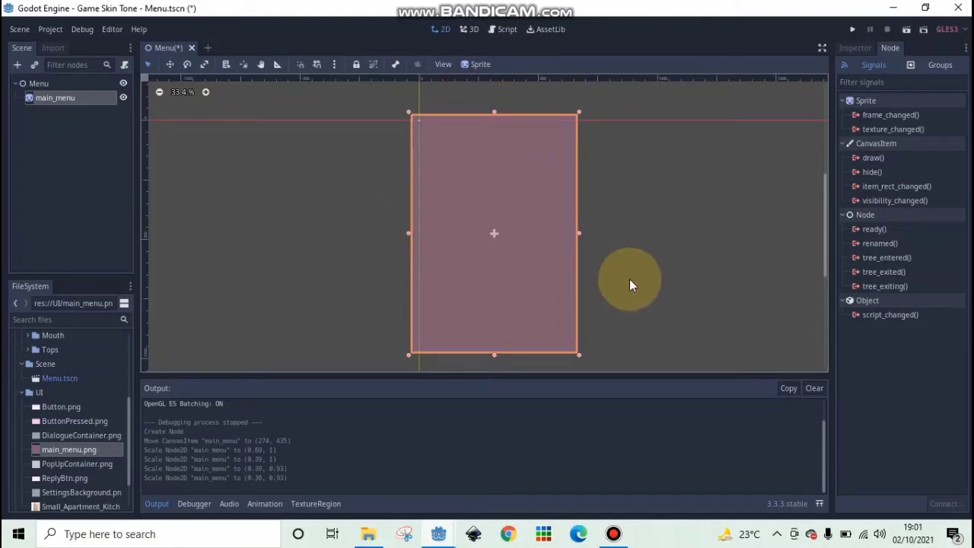
# - Run the current scene to check the background's coverage, close the game window, and look through the UI folder's images
pyautogui.click(907, 29)
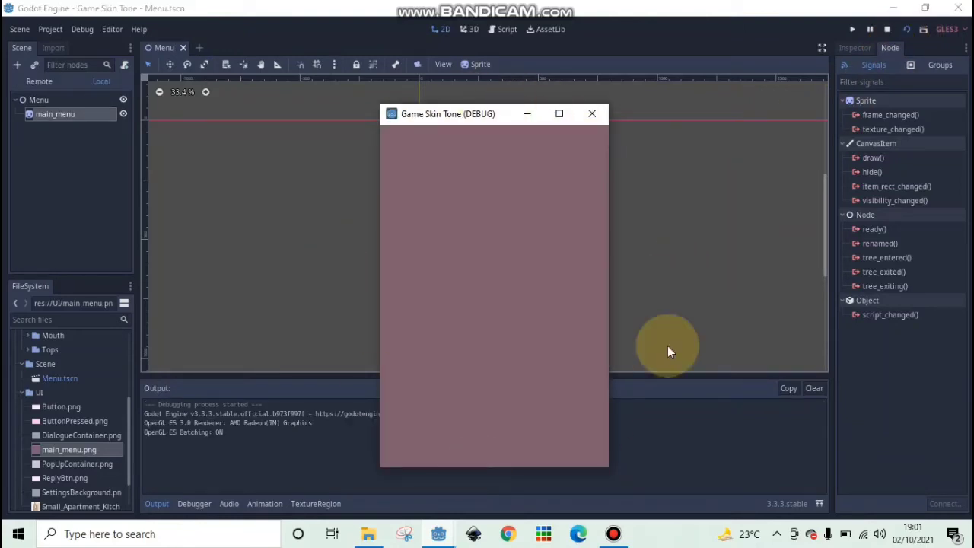
pyautogui.click(601, 116)
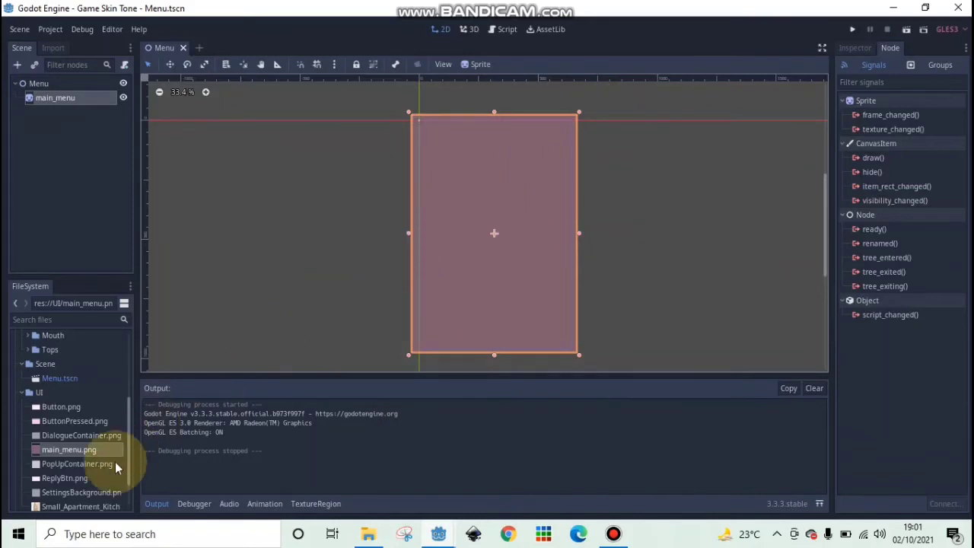
pyautogui.scroll(-1, 72, 484)
pyautogui.scroll(-1, 72, 484)
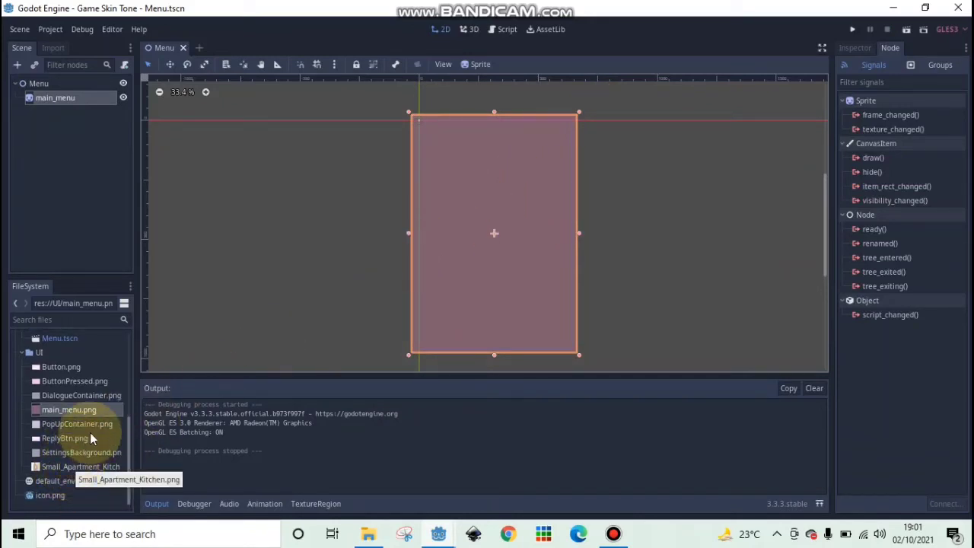
pyautogui.scroll(2, 89, 432)
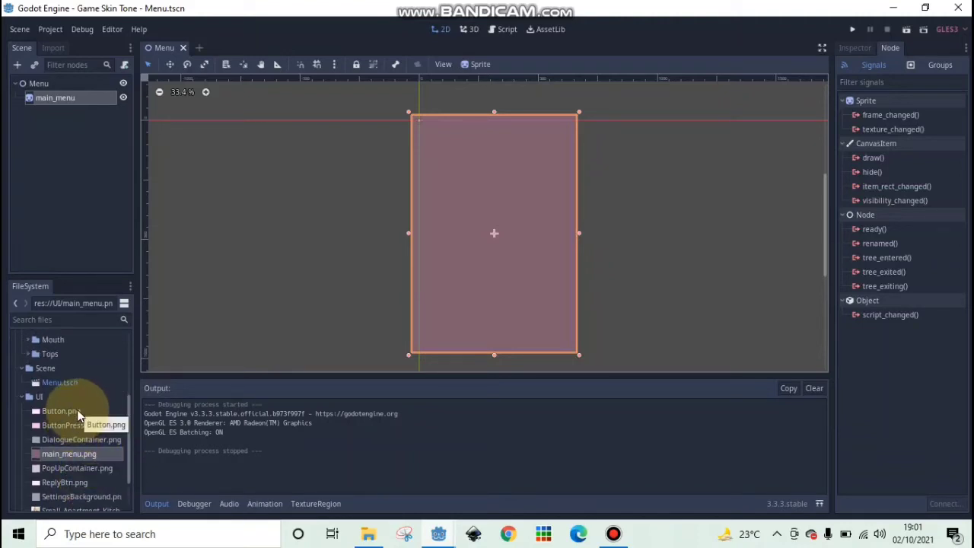
# - Add a TouchScreenButton node as a child of the Menu node
pyautogui.rightClick(39, 79)
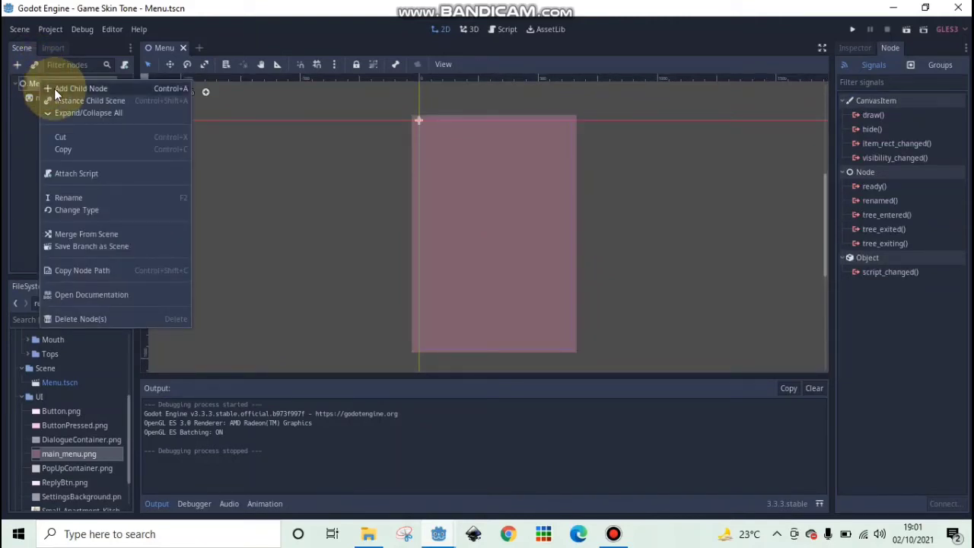
pyautogui.click(80, 88)
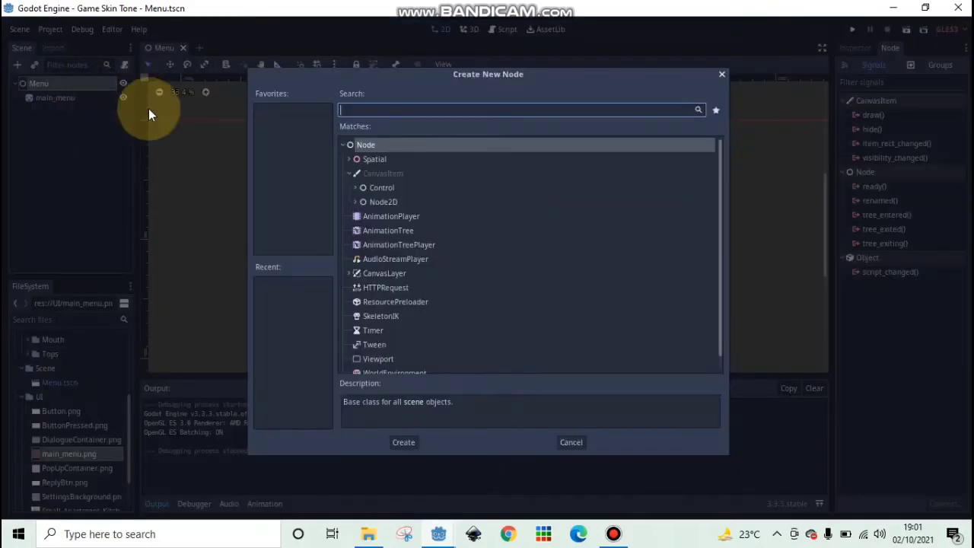
pyautogui.write('to')
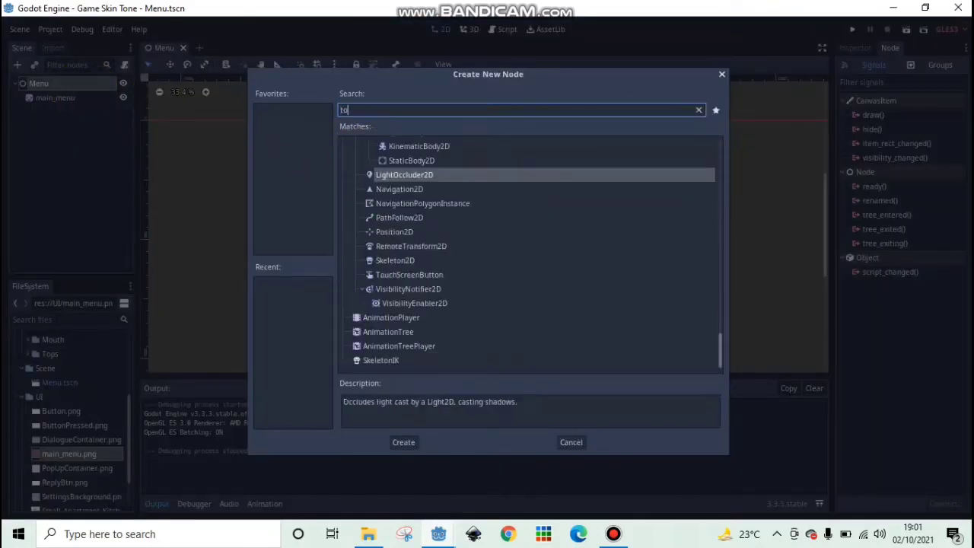
pyautogui.write('uch')
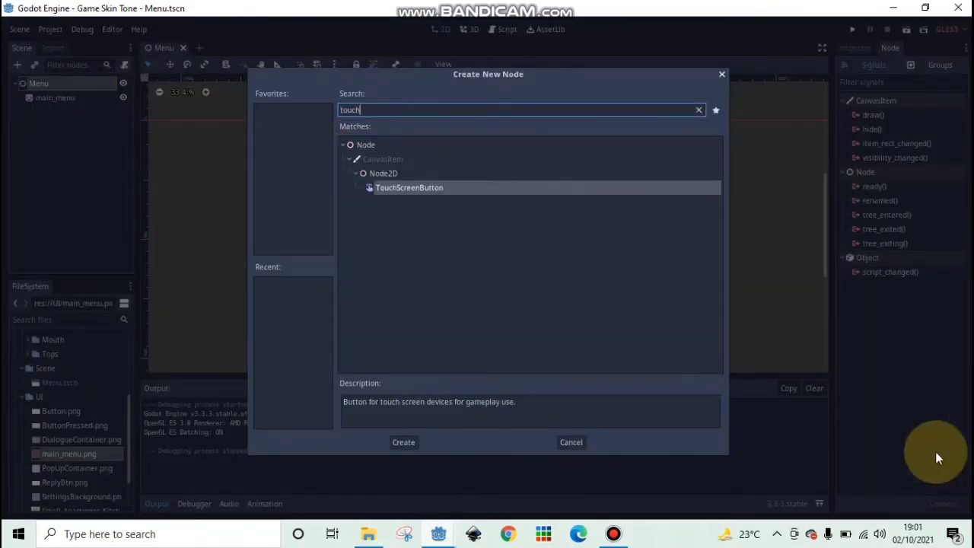
pyautogui.click(439, 190)
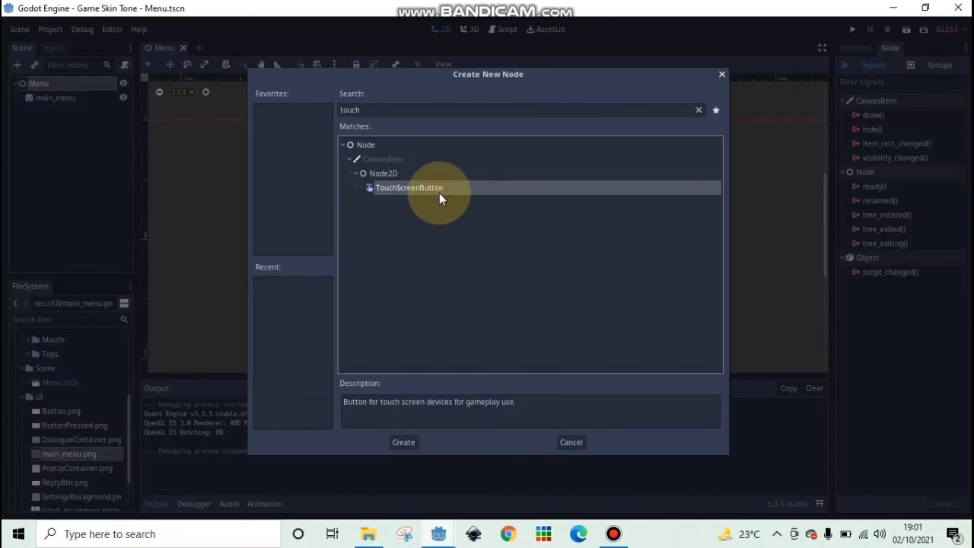
pyautogui.click(411, 447)
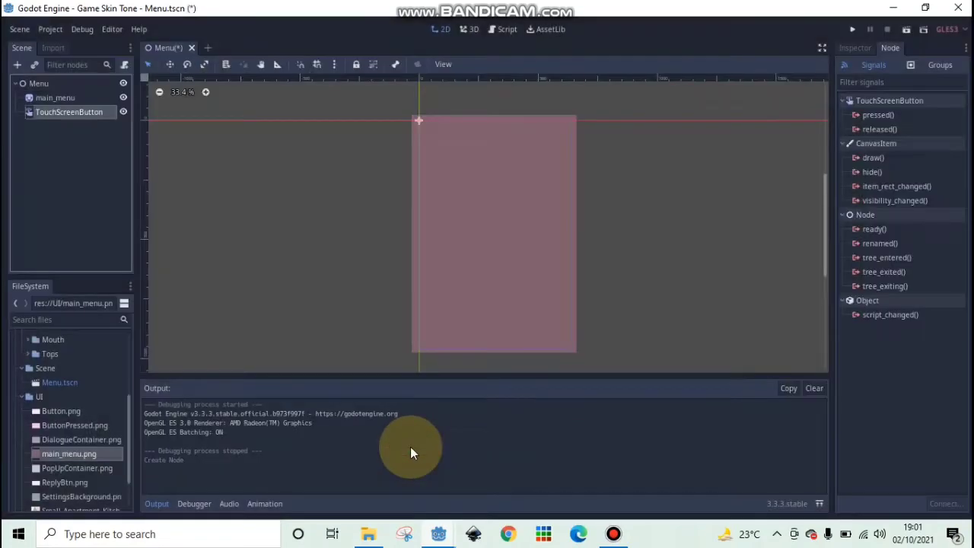
# - Rename the TouchScreenButton node to start
pyautogui.doubleClick(69, 112)
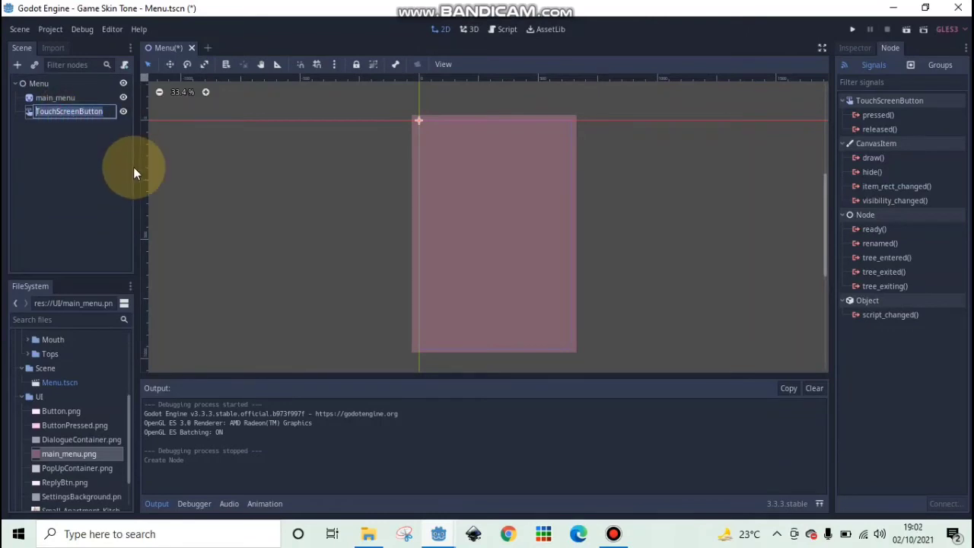
pyautogui.write('STa')
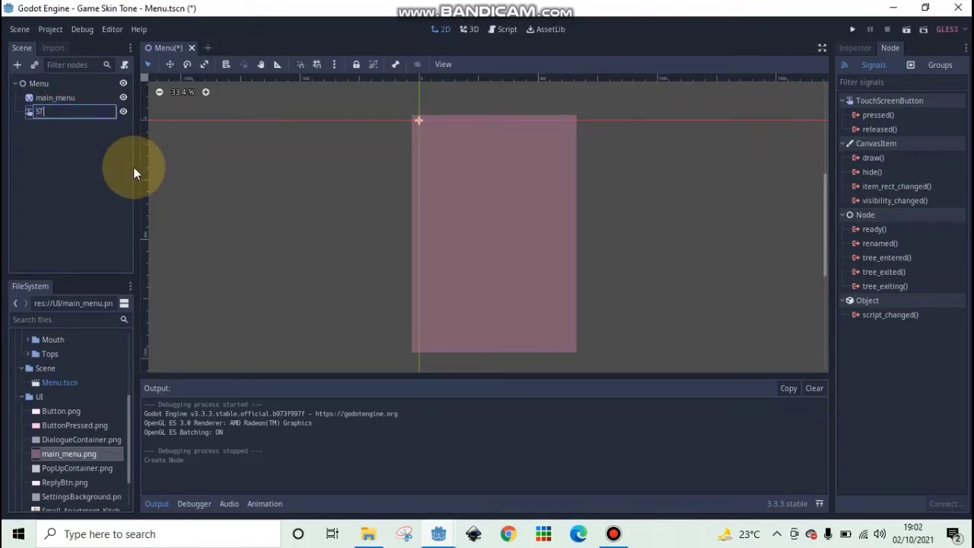
pyautogui.press('BackSpace')
pyautogui.press('BackSpace')
pyautogui.press('capslock')
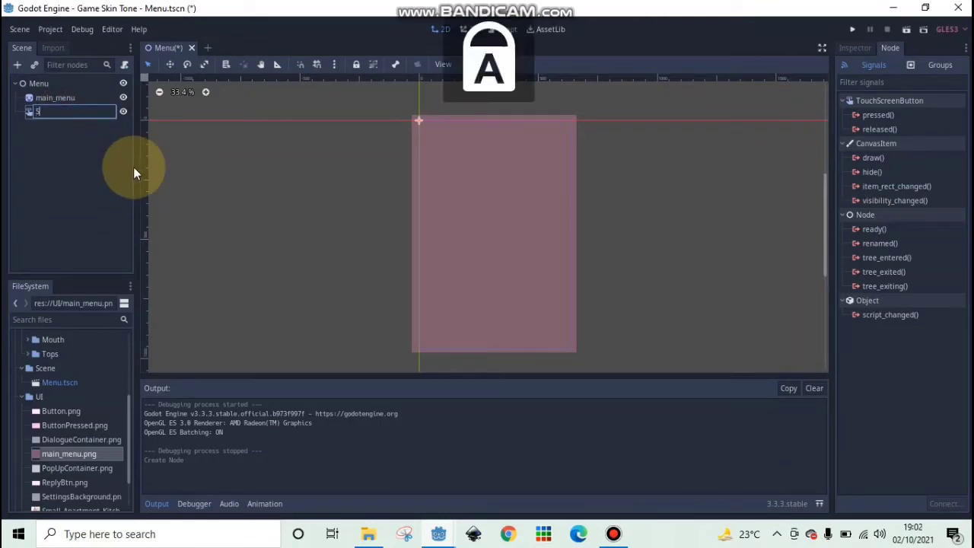
pyautogui.write('TAR')
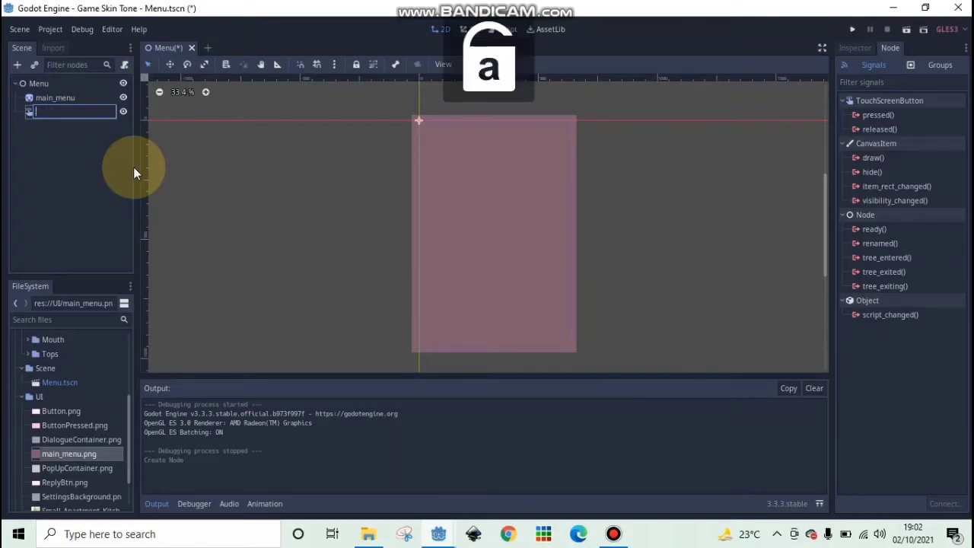
pyautogui.write('start')
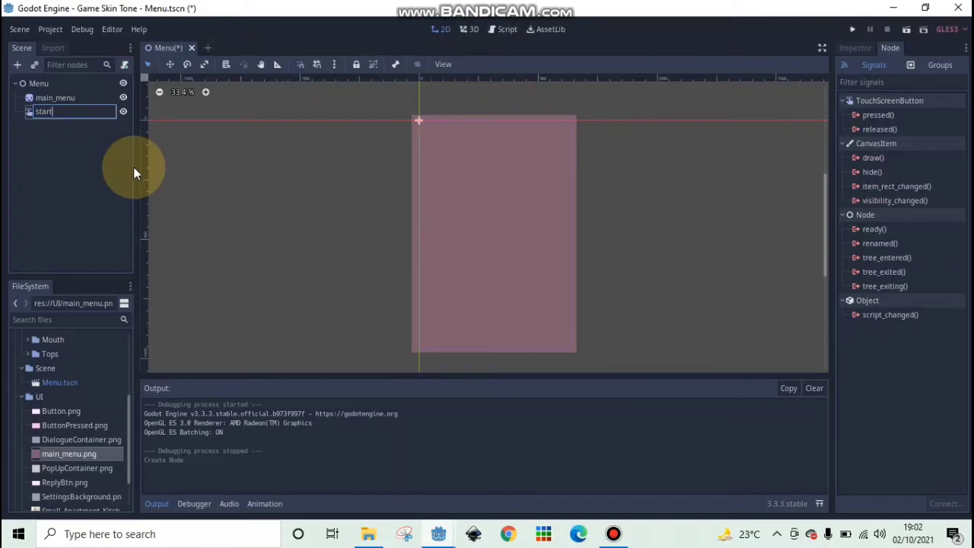
pyautogui.press('Return')
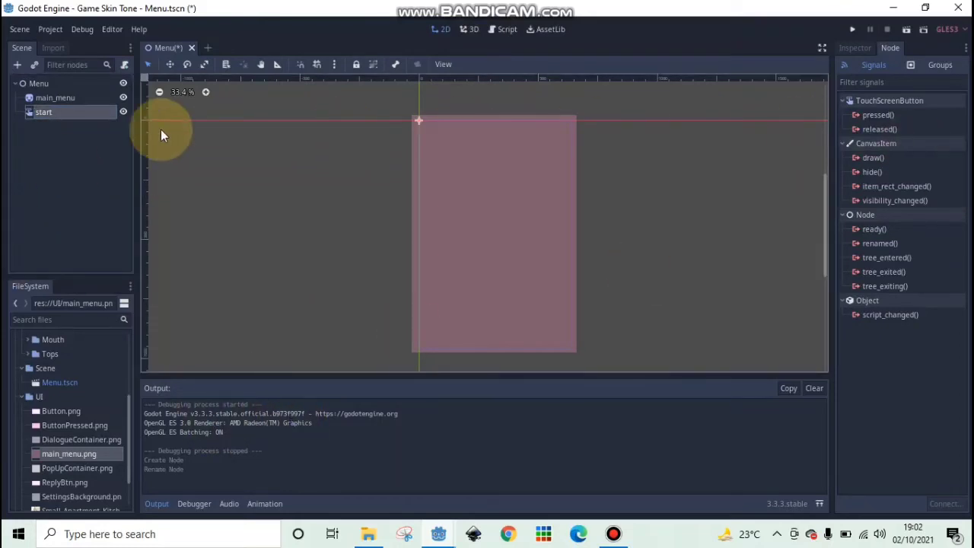
# - Set Button.png as the start button's normal texture, then narrow it to a horizontal scale of about 0.72 and move it to about (101, 404)
pyautogui.click(73, 97)
pyautogui.click(71, 111)
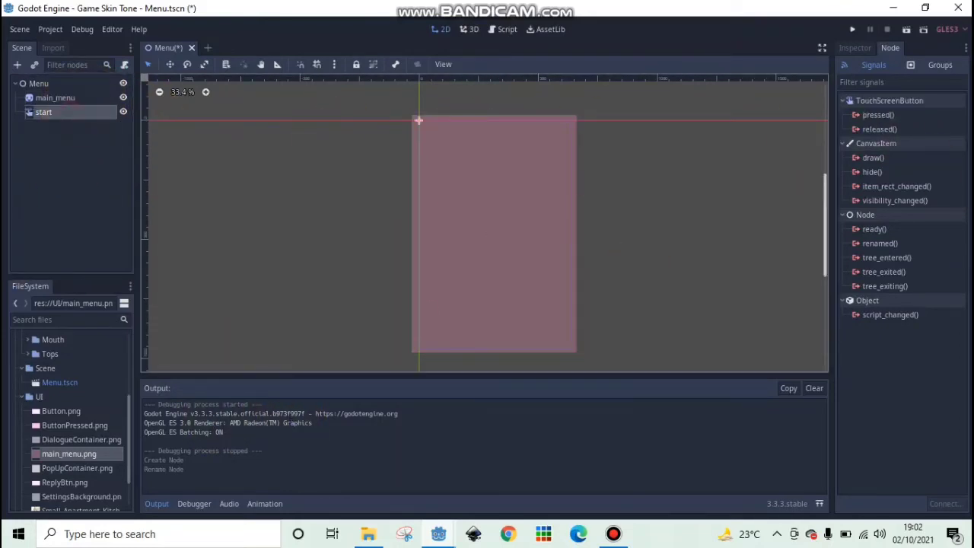
pyautogui.click(856, 48)
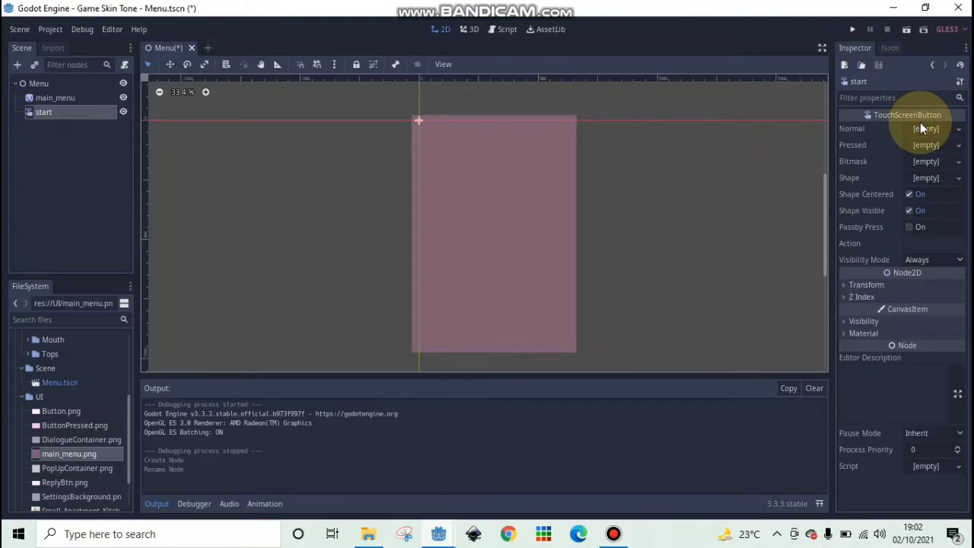
pyautogui.scroll(-2, 50, 470)
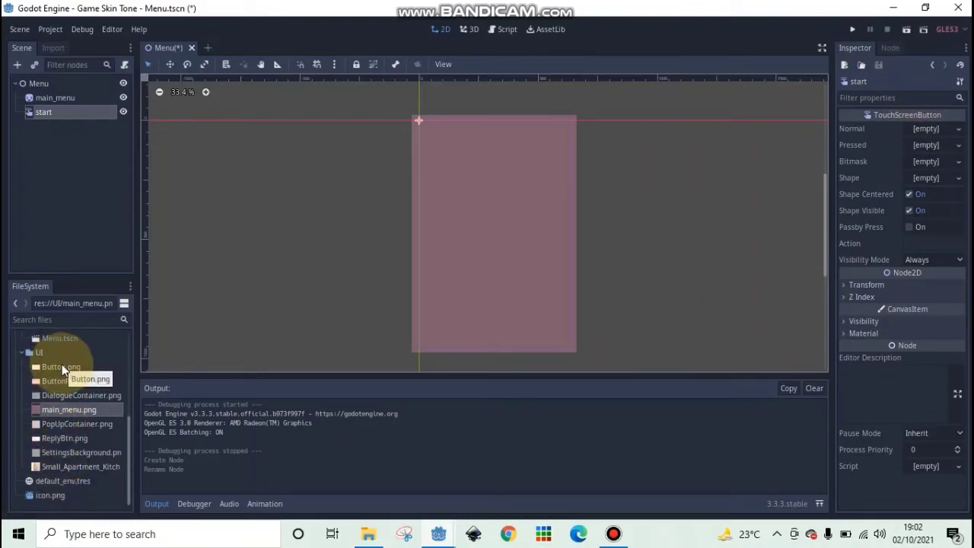
pyautogui.moveTo(62, 367); pyautogui.dragTo(934, 131)
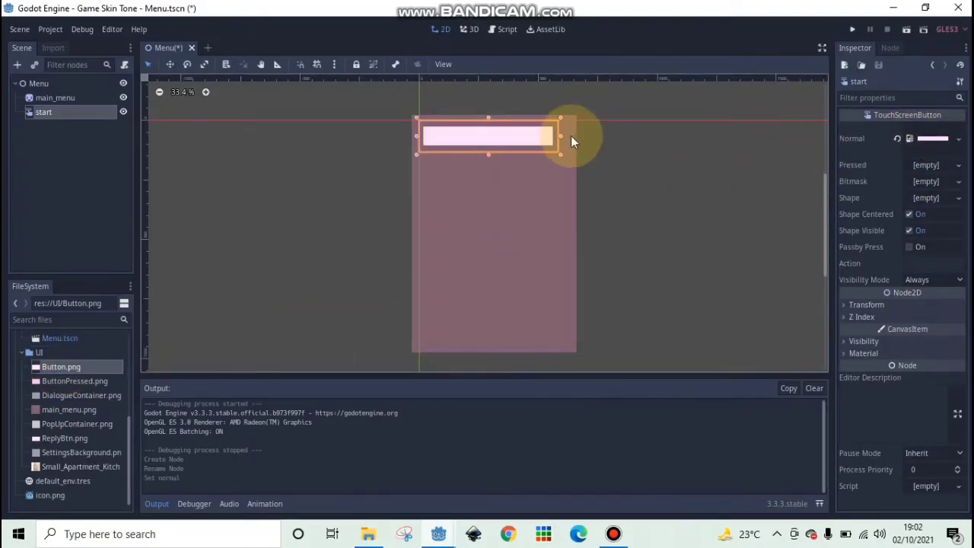
pyautogui.moveTo(562, 139); pyautogui.dragTo(521, 232)
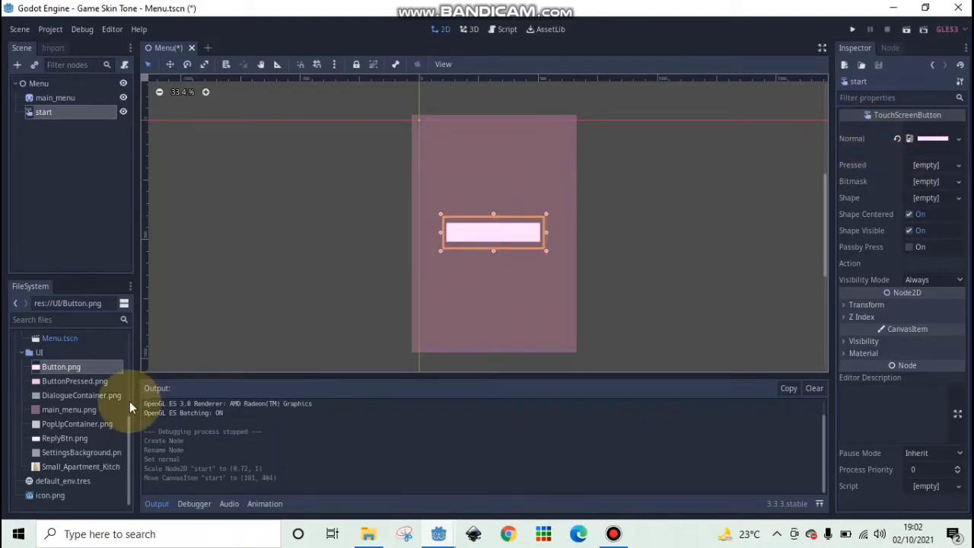
# - Set ButtonPressed.png as the start button's pressed texture, then run the current scene to check the layout and close the game window
pyautogui.moveTo(79, 384); pyautogui.dragTo(913, 161)
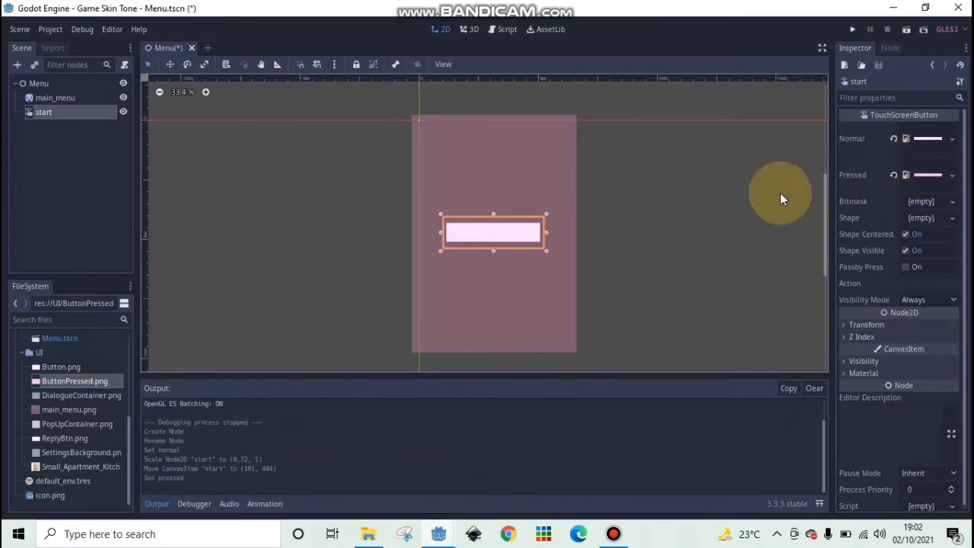
pyautogui.click(907, 29)
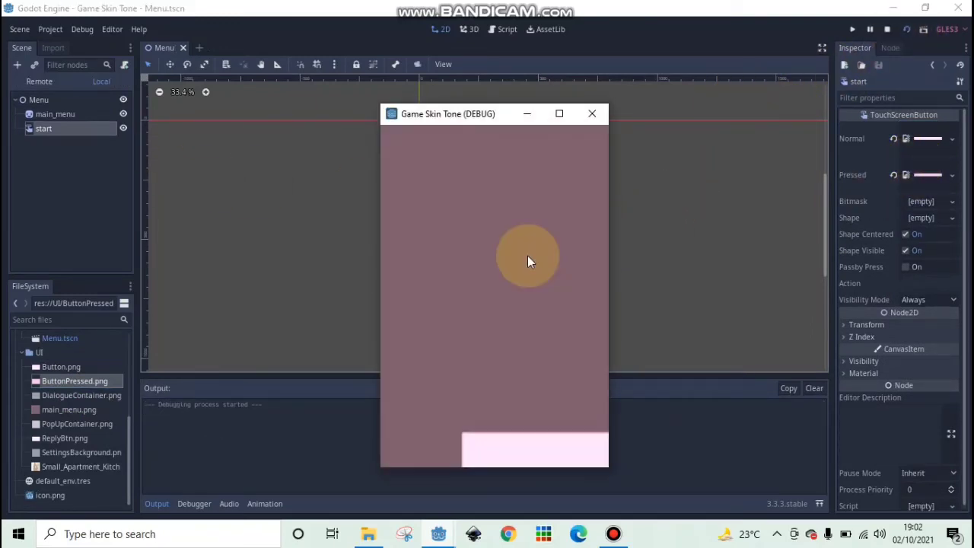
pyautogui.click(592, 113)
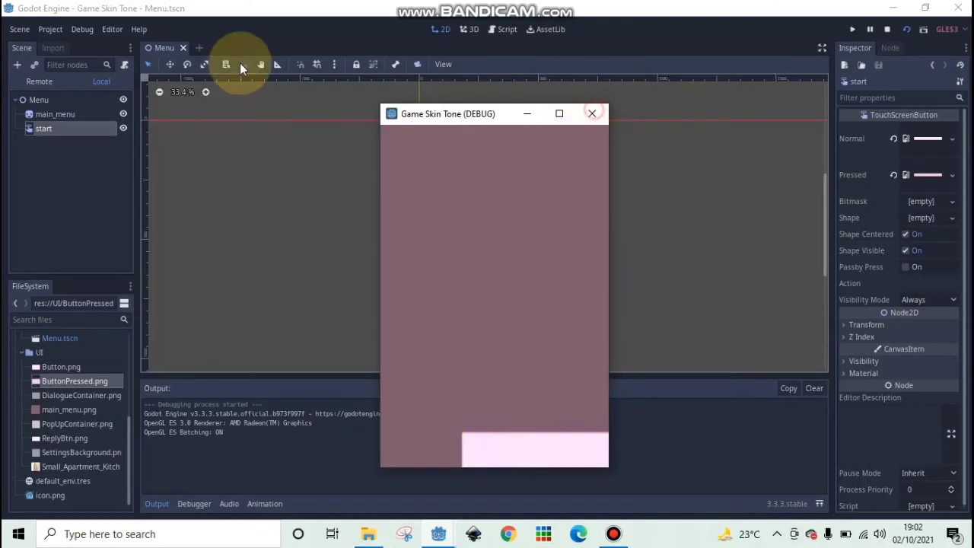
# - Set the project's window stretch mode to 2d and its stretch aspect to keep
pyautogui.click(50, 29)
pyautogui.click(67, 61)
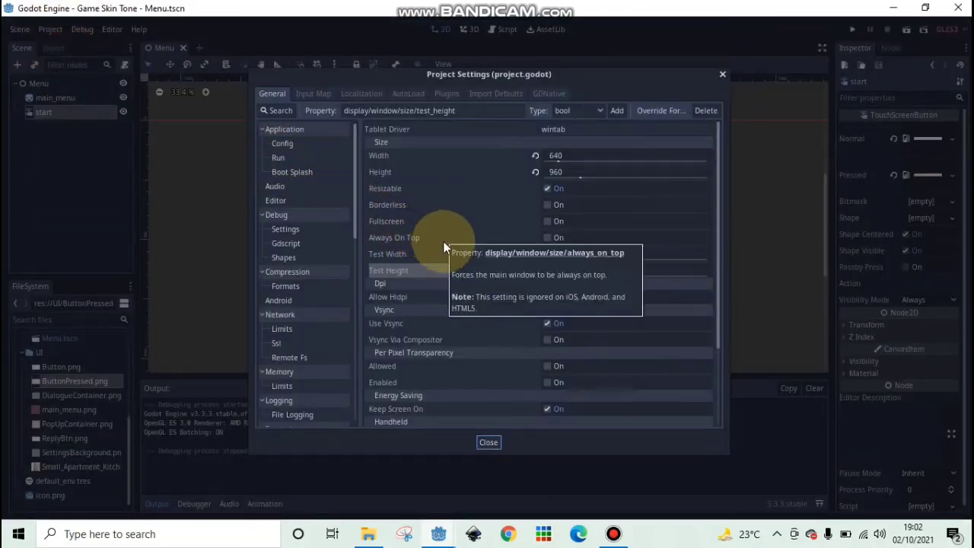
pyautogui.scroll(-3, 465, 327)
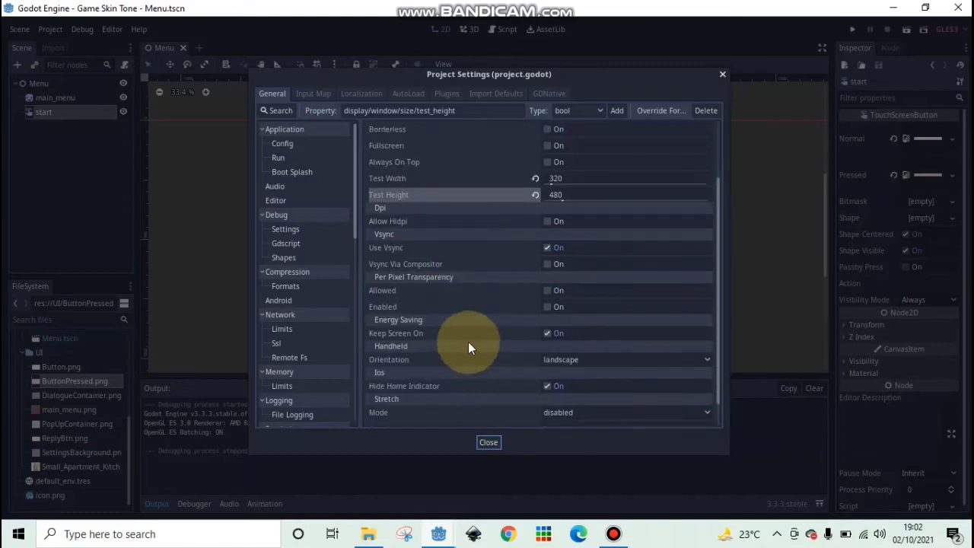
pyautogui.scroll(-1, 507, 357)
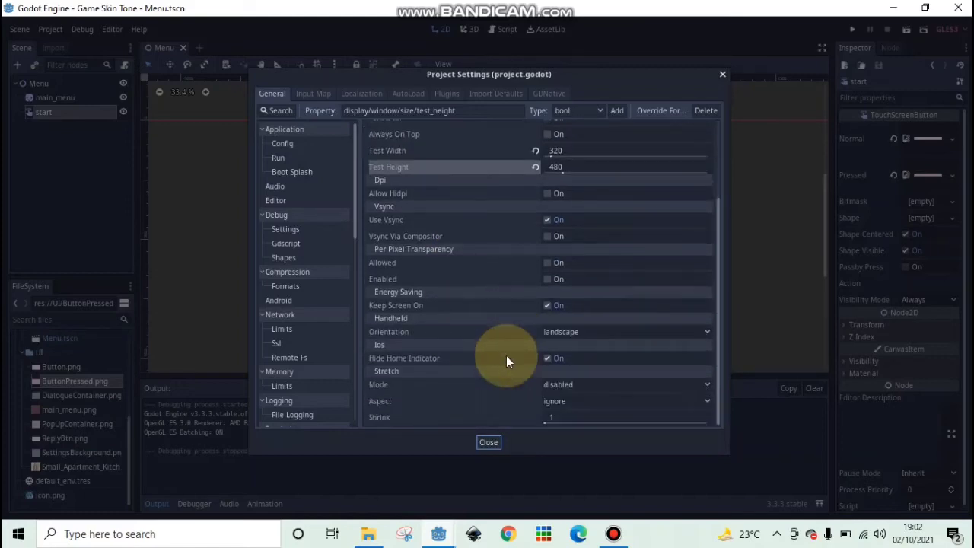
pyautogui.click(555, 385)
pyautogui.click(552, 416)
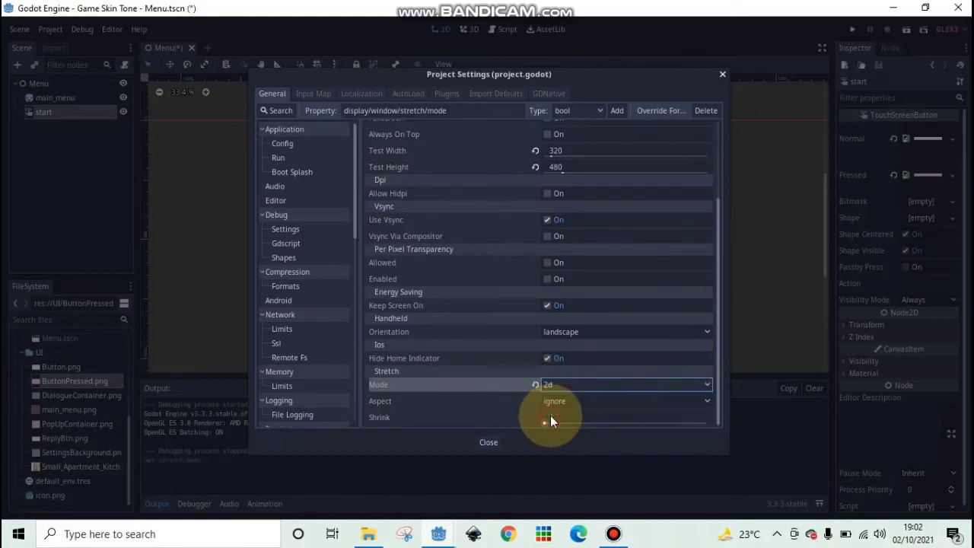
pyautogui.click(552, 402)
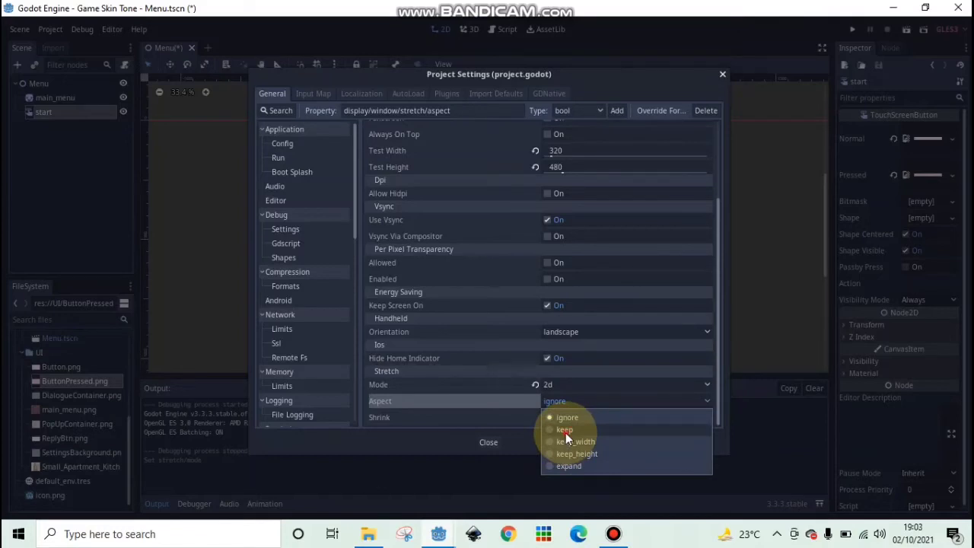
pyautogui.click(565, 430)
pyautogui.click(487, 442)
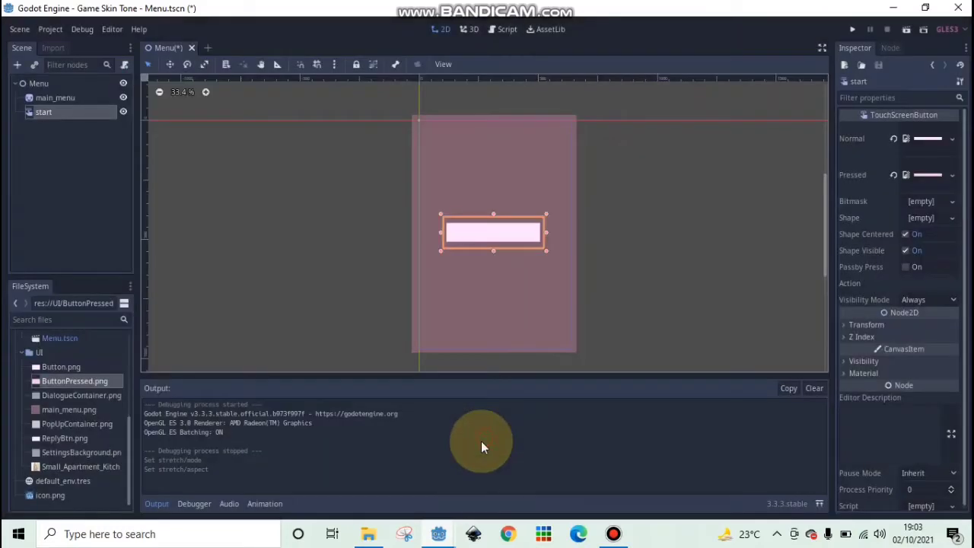
# - Run the current scene, try the start button with the mouse, and close the game window
pyautogui.click(909, 34)
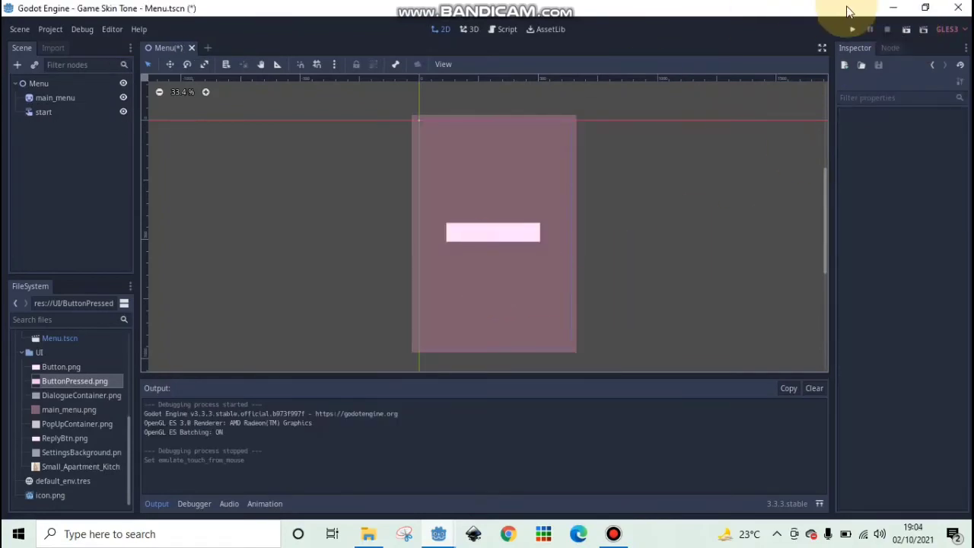
pyautogui.click(911, 30)
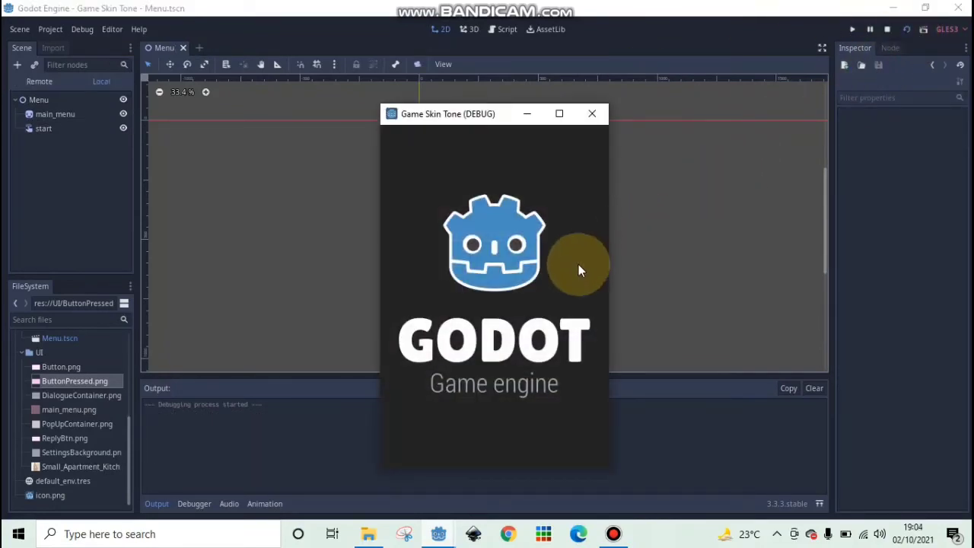
pyautogui.click(510, 294)
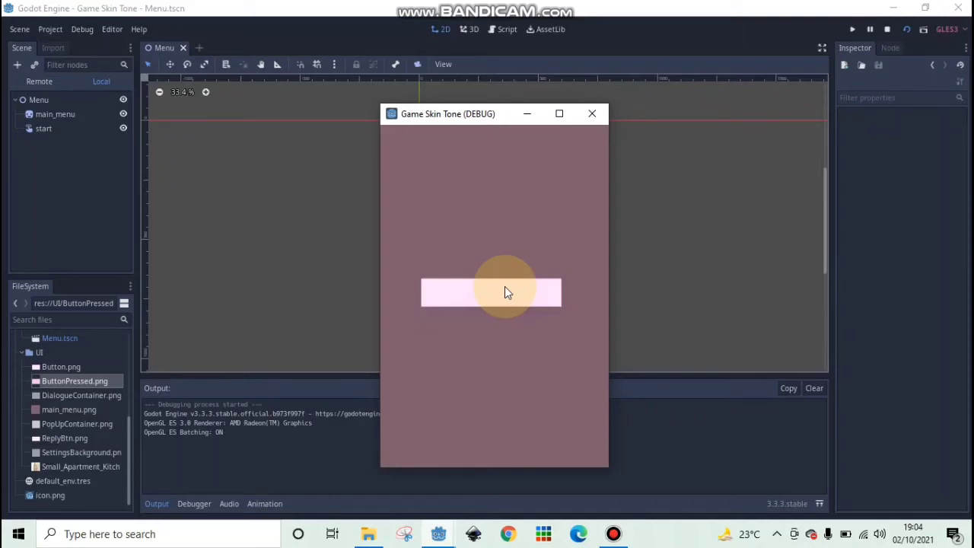
pyautogui.click(593, 115)
# - Enable Emulate Touch From Mouse in the project's pointing input device settings
pyautogui.click(50, 32)
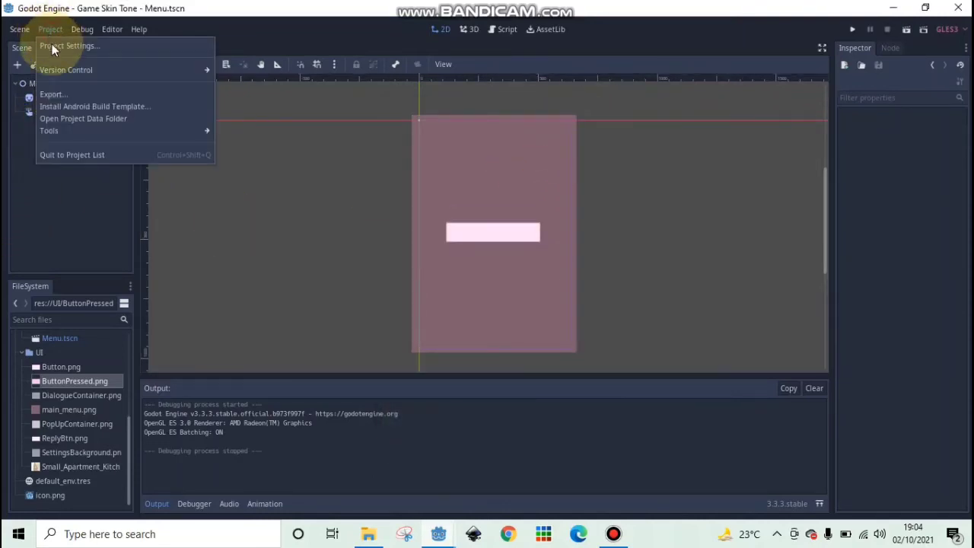
pyautogui.click(53, 48)
pyautogui.scroll(-3, 283, 259)
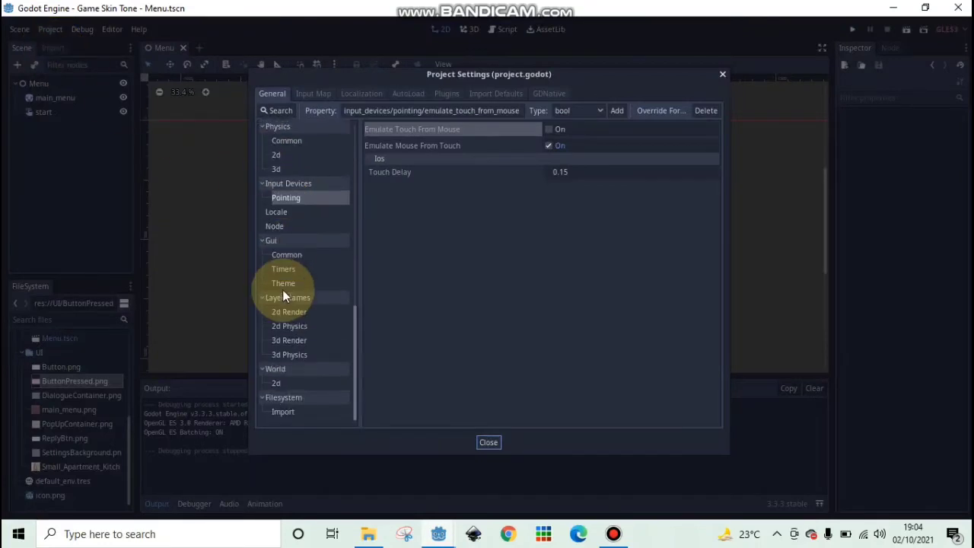
pyautogui.scroll(1, 294, 180)
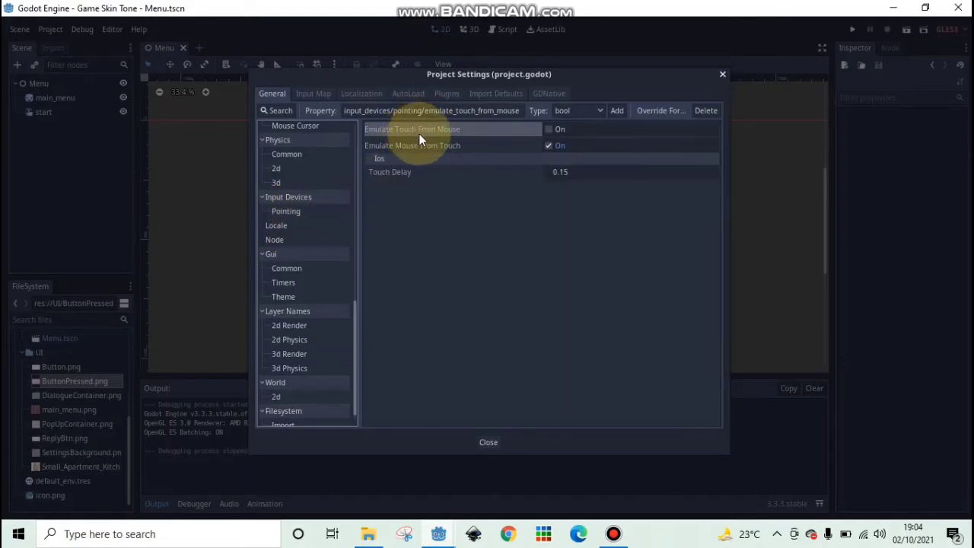
pyautogui.click(549, 131)
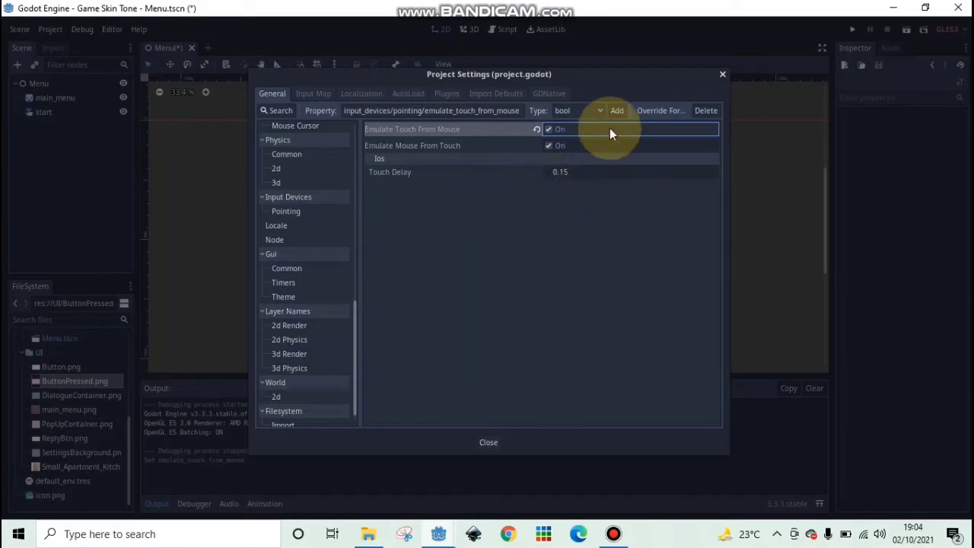
pyautogui.click(723, 73)
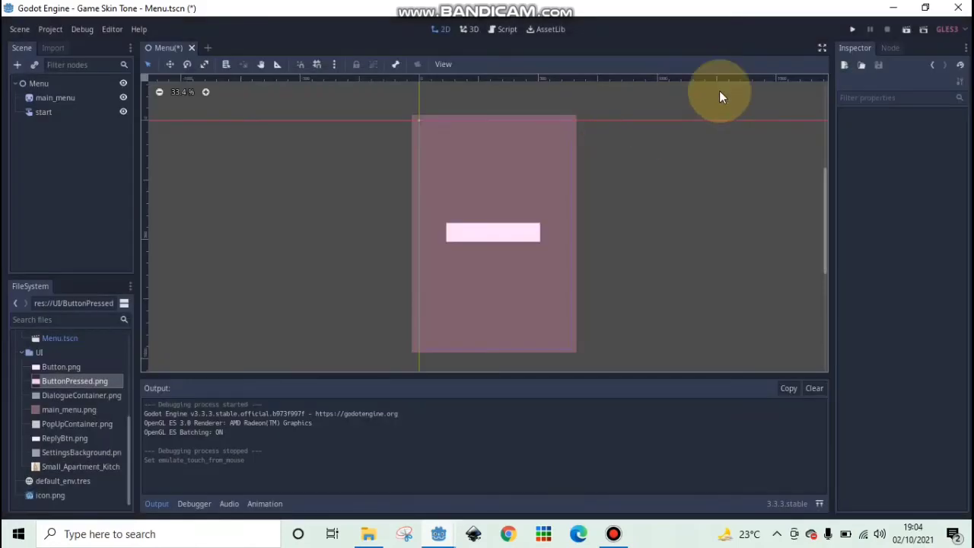
# - Run the current scene again to test the start button's pressed texture with emulated touch, then close the game window
pyautogui.click(905, 29)
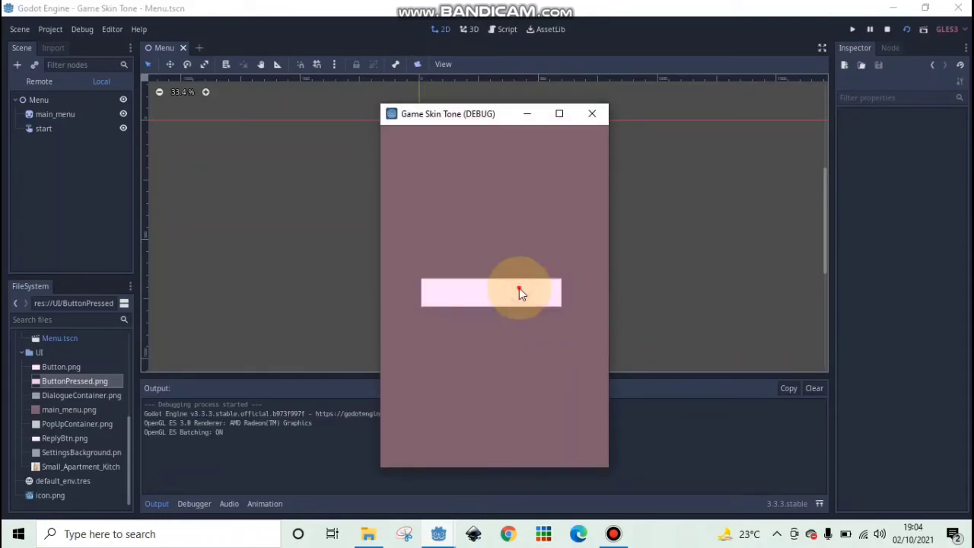
pyautogui.click(519, 291)
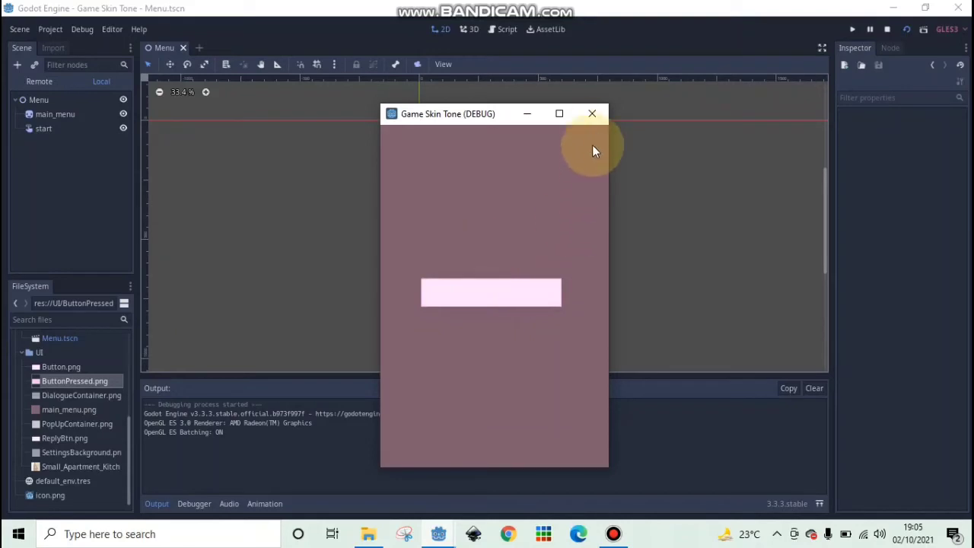
pyautogui.click(593, 118)
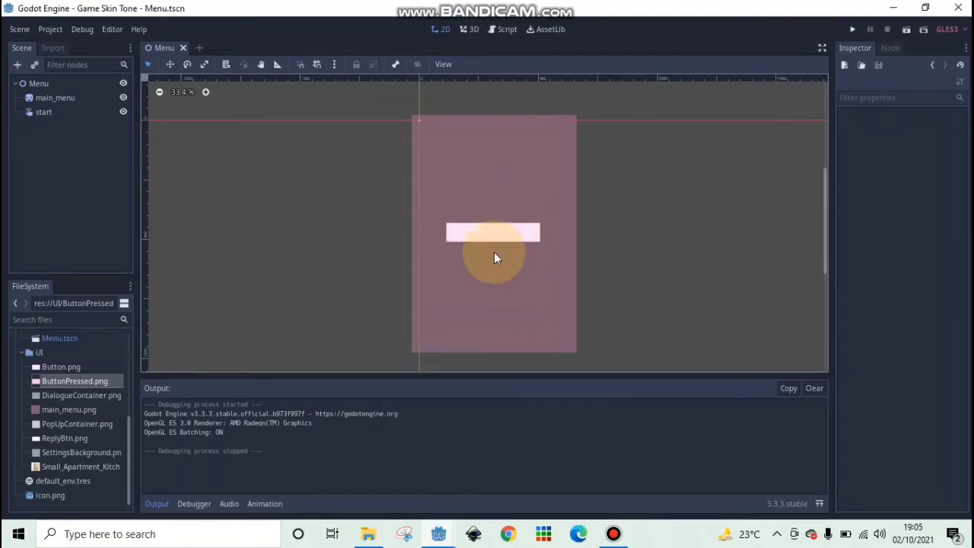
# - Add a RichTextLabel node as a child of the start touch button
pyautogui.click(67, 110)
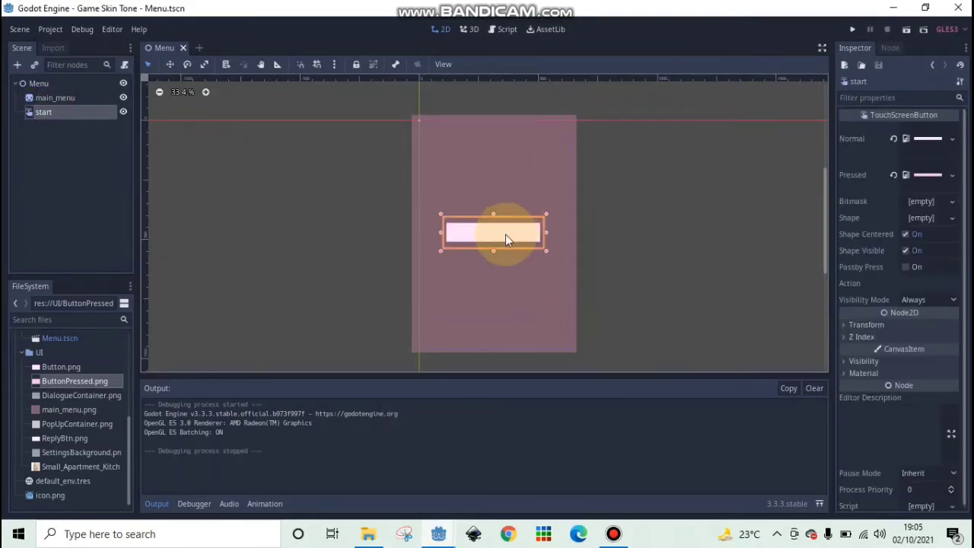
pyautogui.rightClick(55, 86)
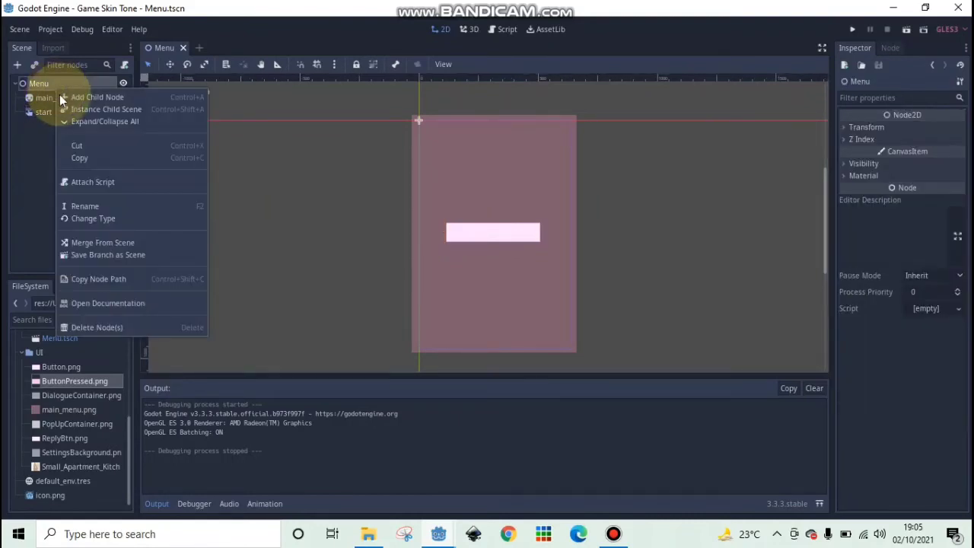
pyautogui.click(39, 114)
pyautogui.rightClick(40, 114)
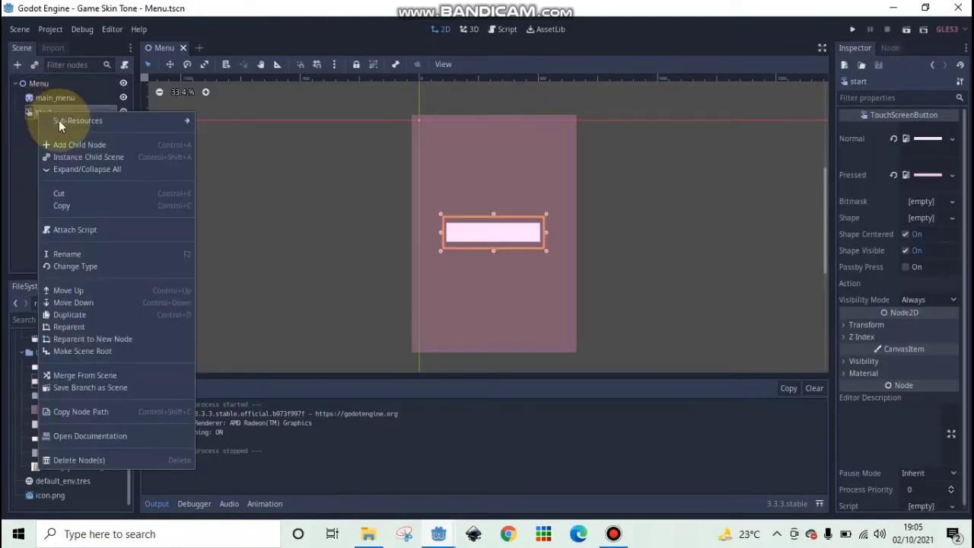
pyautogui.click(59, 132)
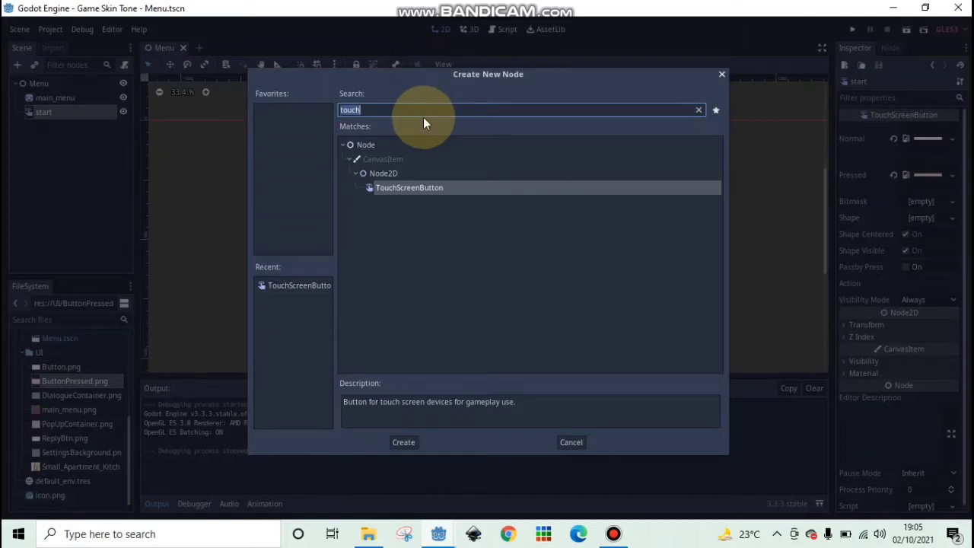
pyautogui.write('text')
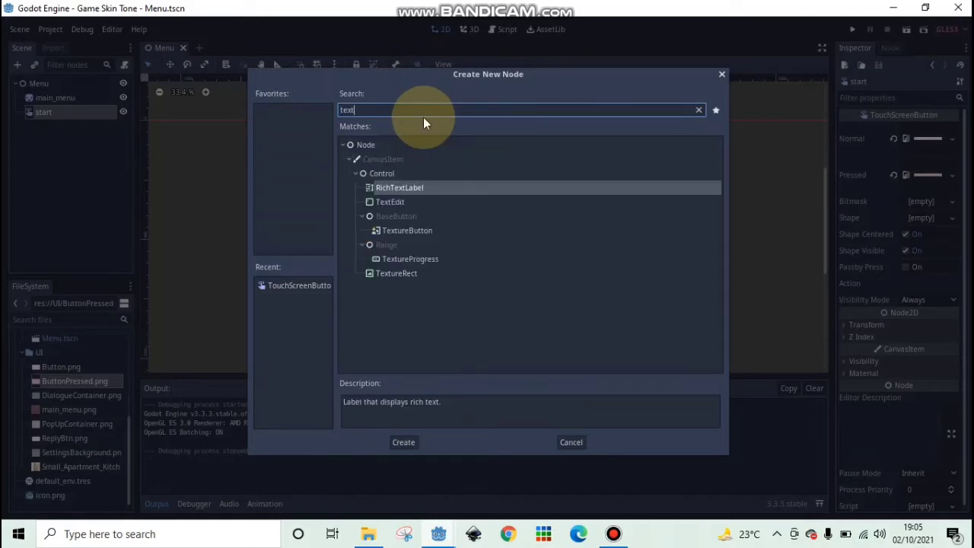
pyautogui.click(407, 186)
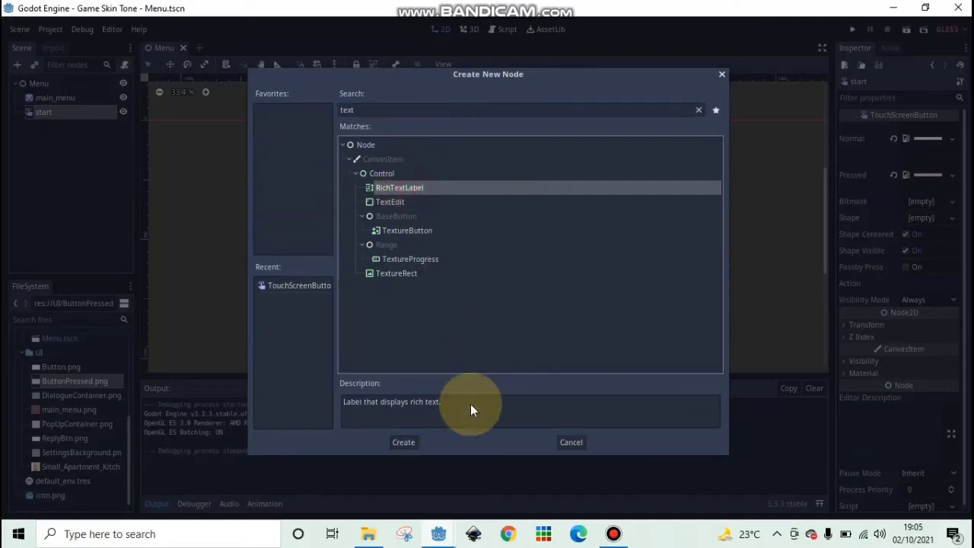
pyautogui.click(413, 452)
# - Rename the RichTextLabel node as START
pyautogui.click(71, 128)
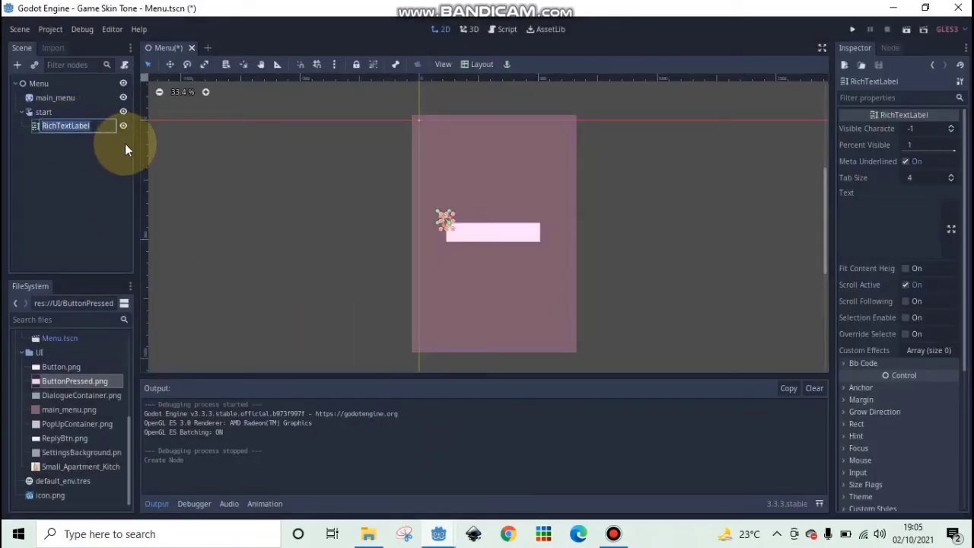
pyautogui.write('START')
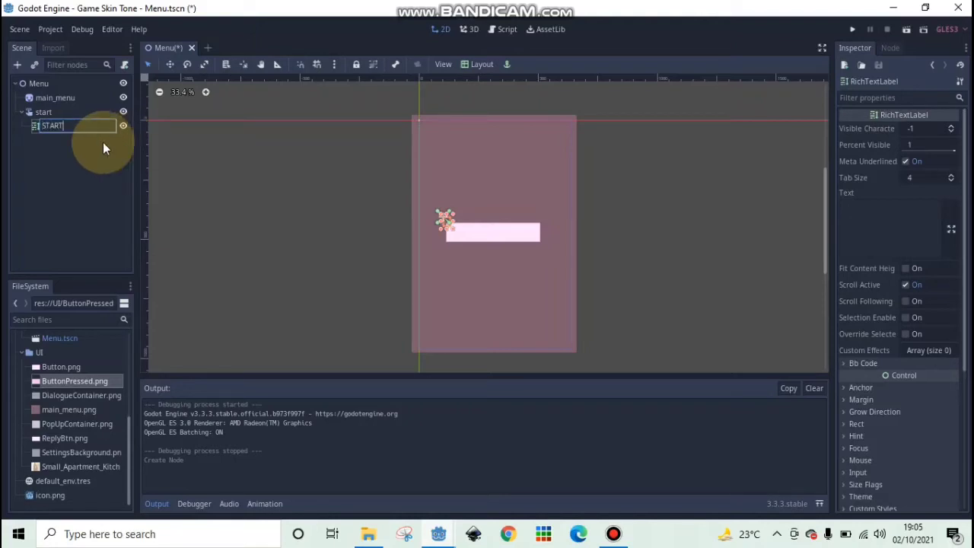
pyautogui.click(56, 157)
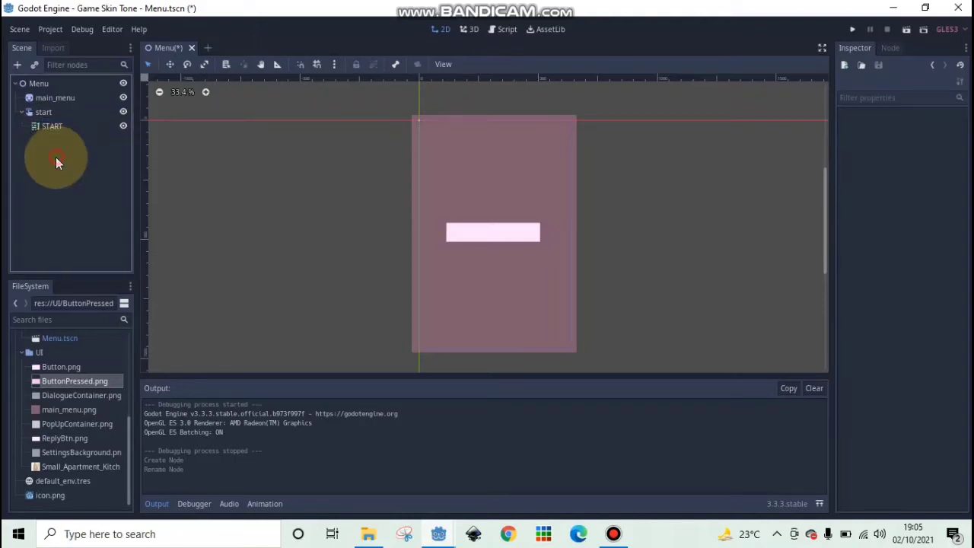
# - Position and resize the label over the white start button and set its text to START
pyautogui.click(54, 126)
pyautogui.moveTo(449, 225); pyautogui.dragTo(478, 229)
pyautogui.click(870, 209)
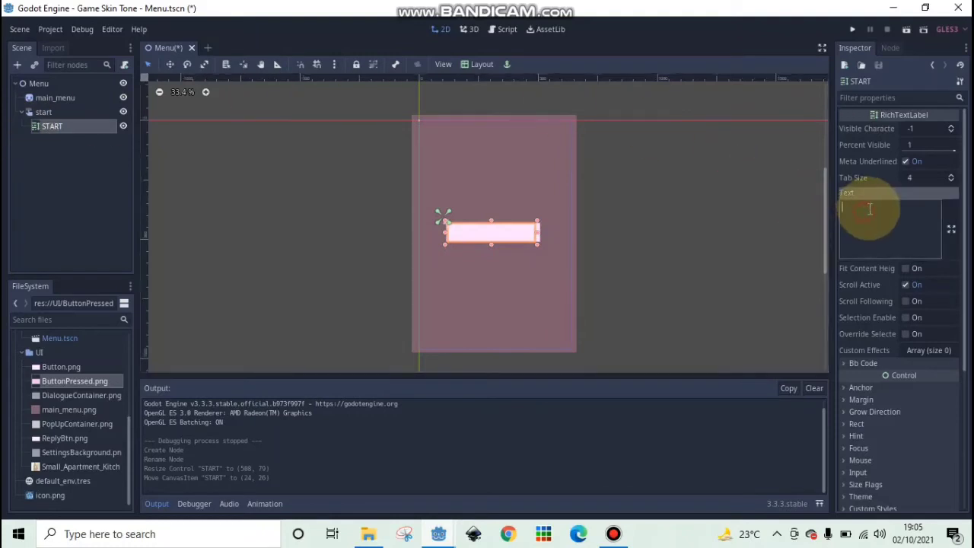
pyautogui.press('capslock')
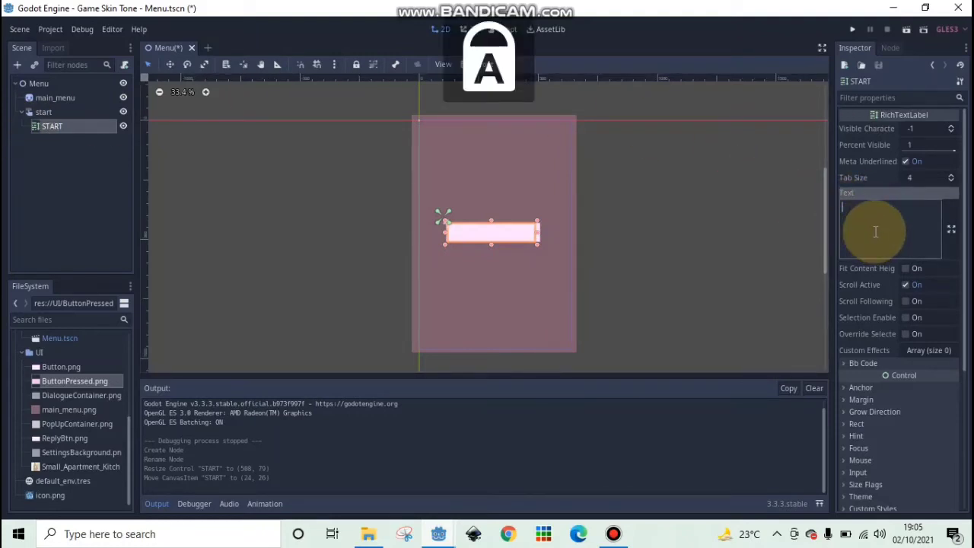
pyautogui.write('START')
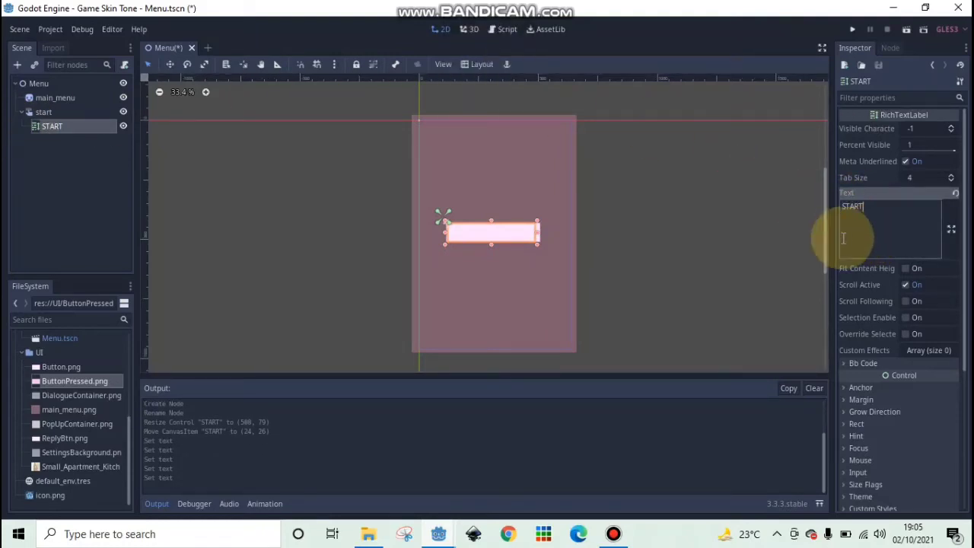
pyautogui.click(798, 244)
pyautogui.scroll(10, 459, 231)
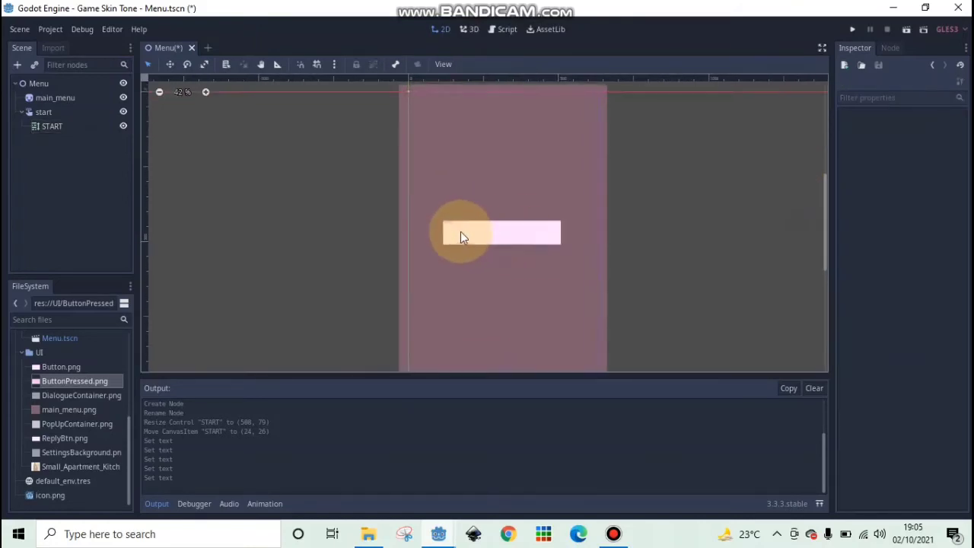
pyautogui.scroll(2, 437, 228)
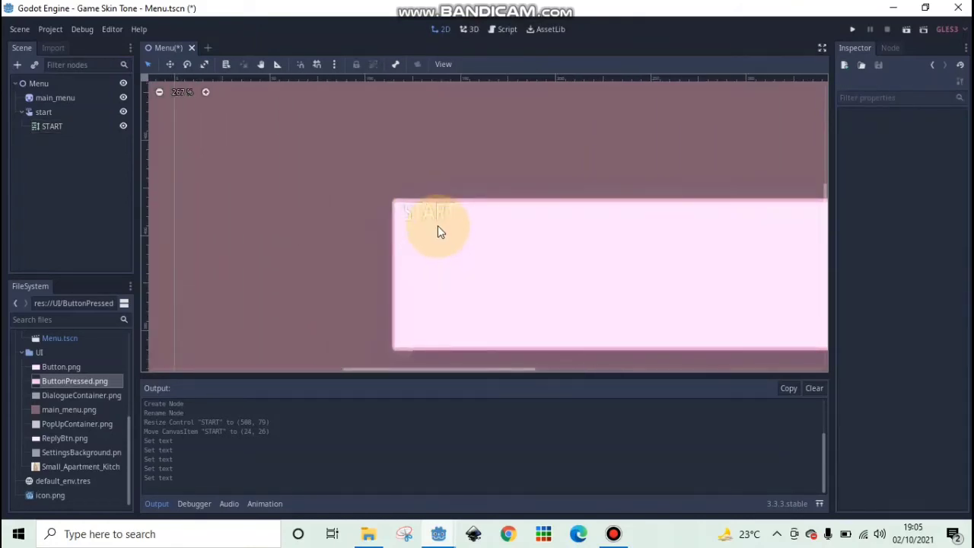
pyautogui.scroll(-6, 446, 241)
pyautogui.scroll(-7, 470, 273)
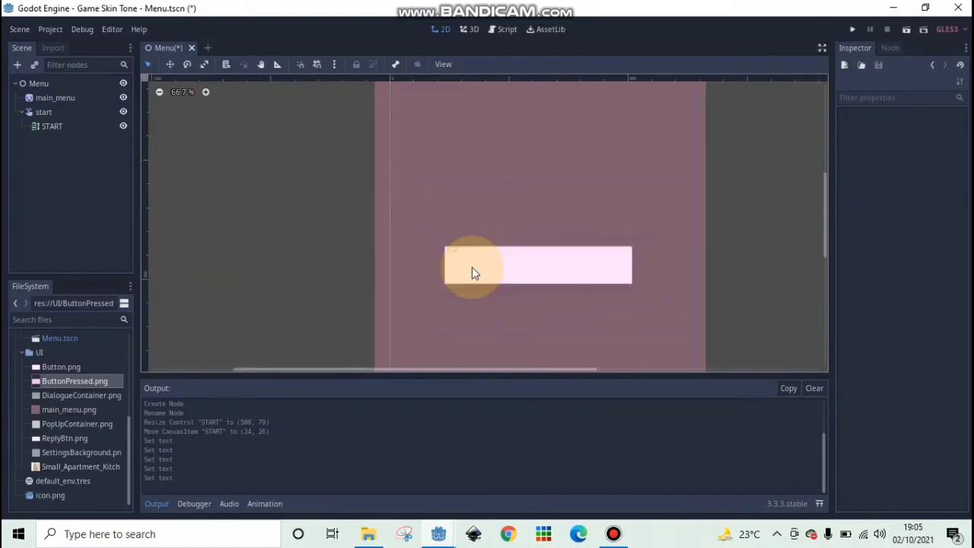
pyautogui.click(472, 267)
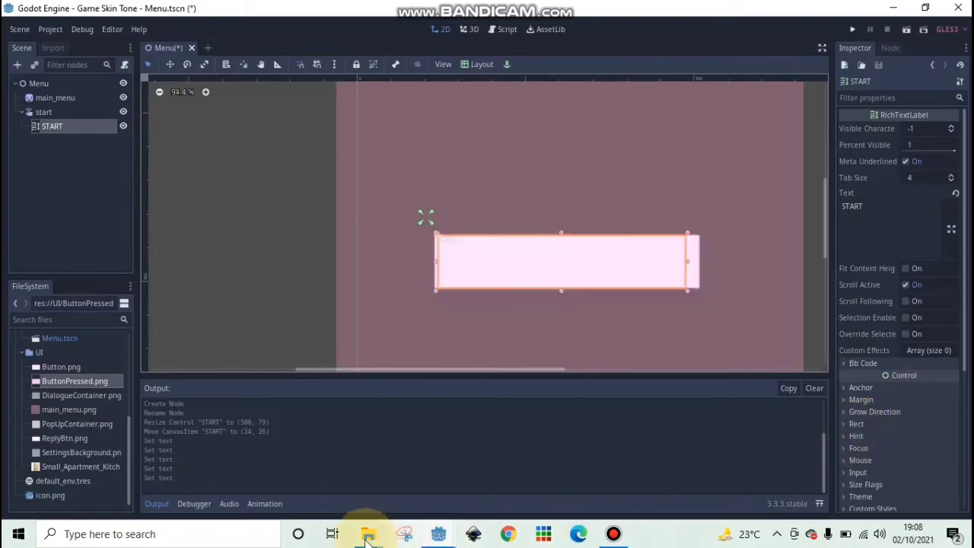
# - Switch to File Explorer, preview the Sicret font weights in the Downloads search results, and copy Sicret_PERSONAL-Bold.ttf
pyautogui.moveTo(369, 534)
pyautogui.click(410, 463)
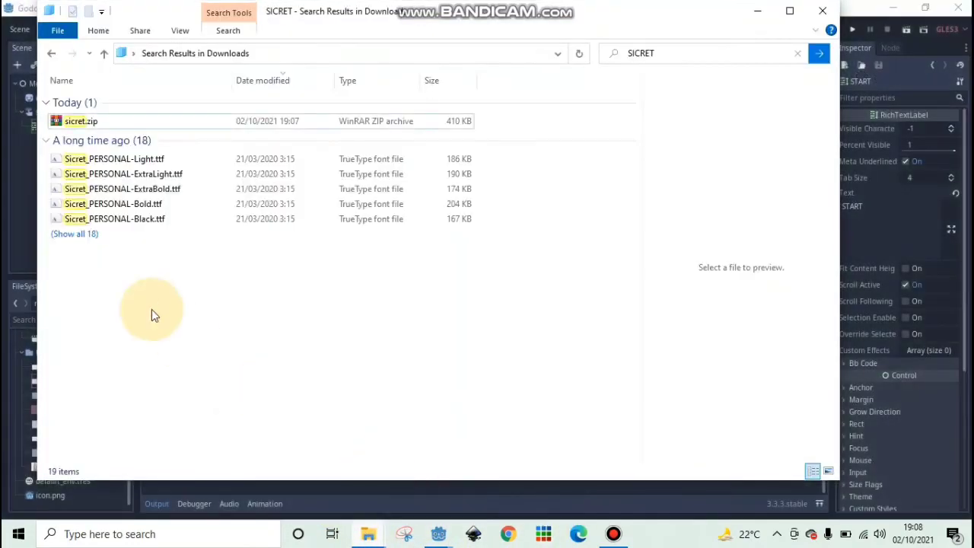
pyautogui.click(172, 174)
pyautogui.click(170, 162)
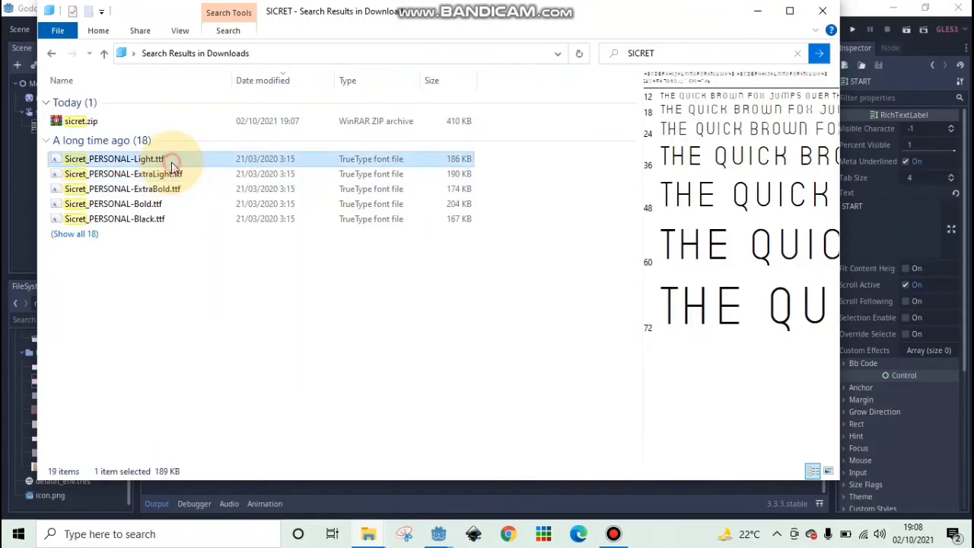
pyautogui.click(172, 189)
pyautogui.click(171, 203)
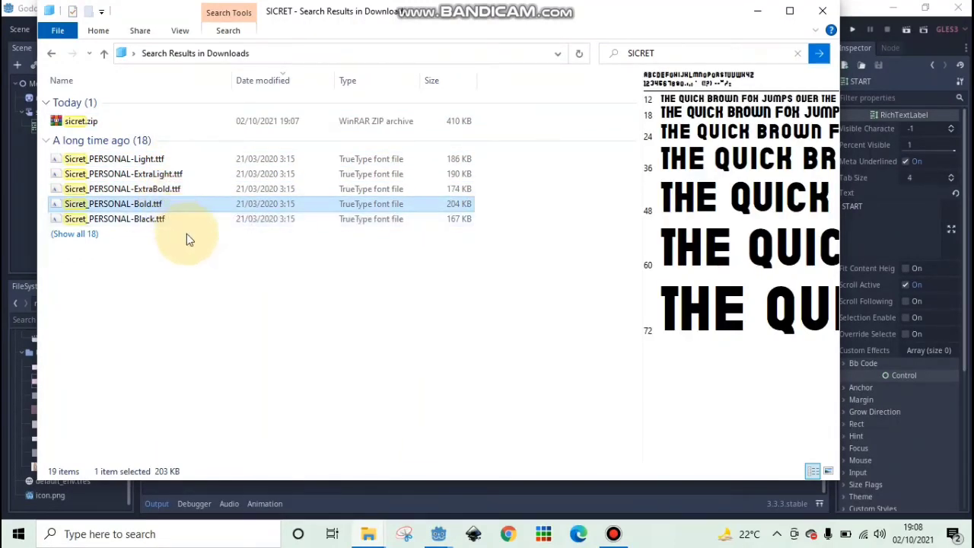
# - In the other File Explorer window, open the Game Skin Tone folder under Documents, Universitas Suryakancana, Materi, Multimedia Interaktif
pyautogui.moveTo(369, 533)
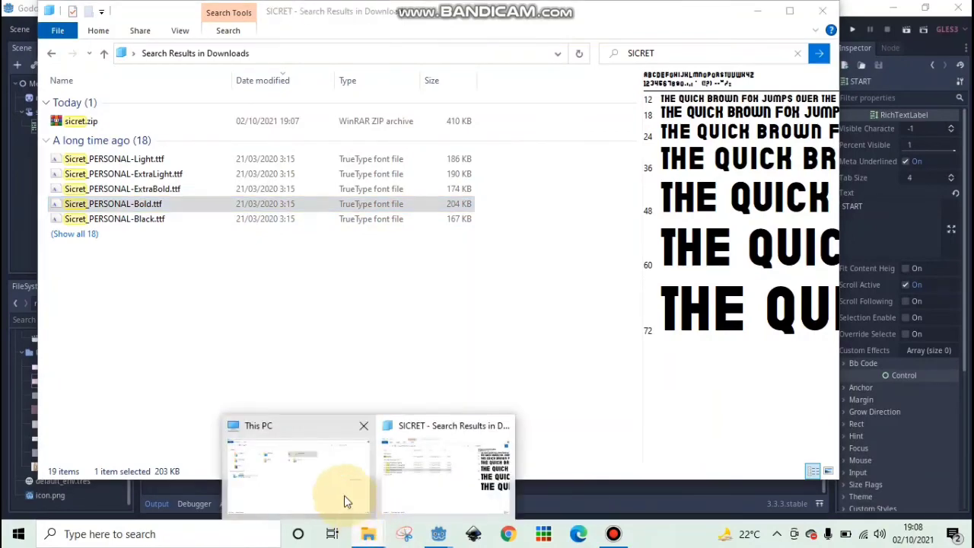
pyautogui.click(344, 495)
pyautogui.doubleClick(428, 106)
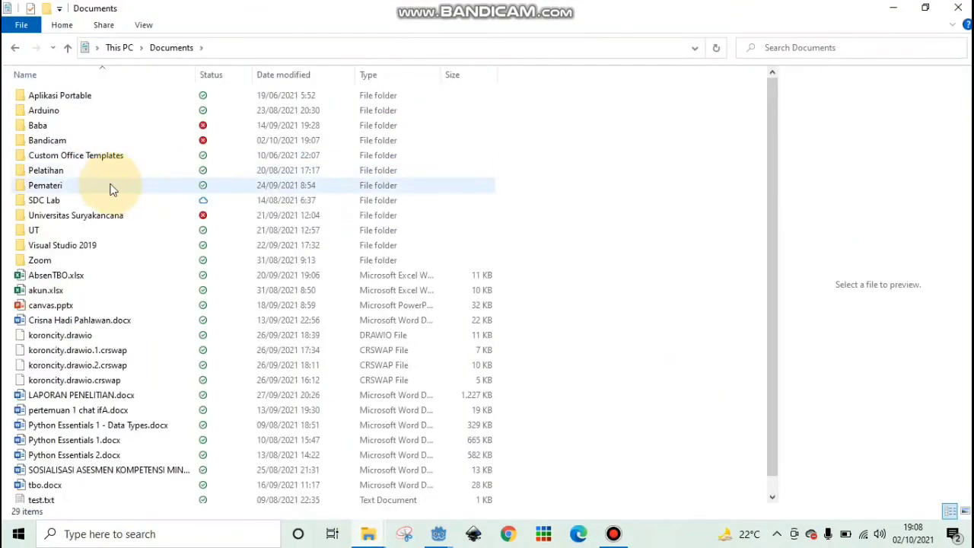
pyautogui.click(73, 217)
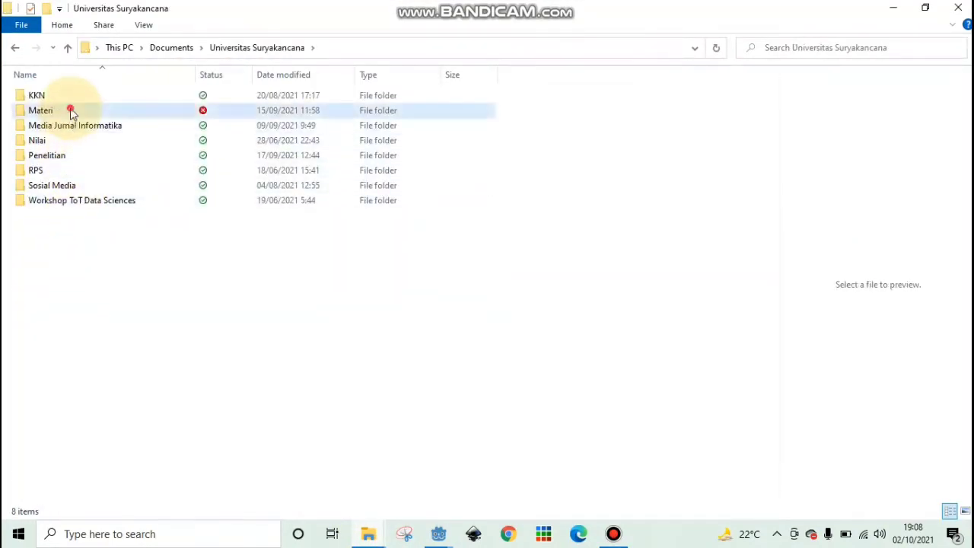
pyautogui.doubleClick(71, 109)
pyautogui.click(70, 98)
pyautogui.doubleClick(70, 97)
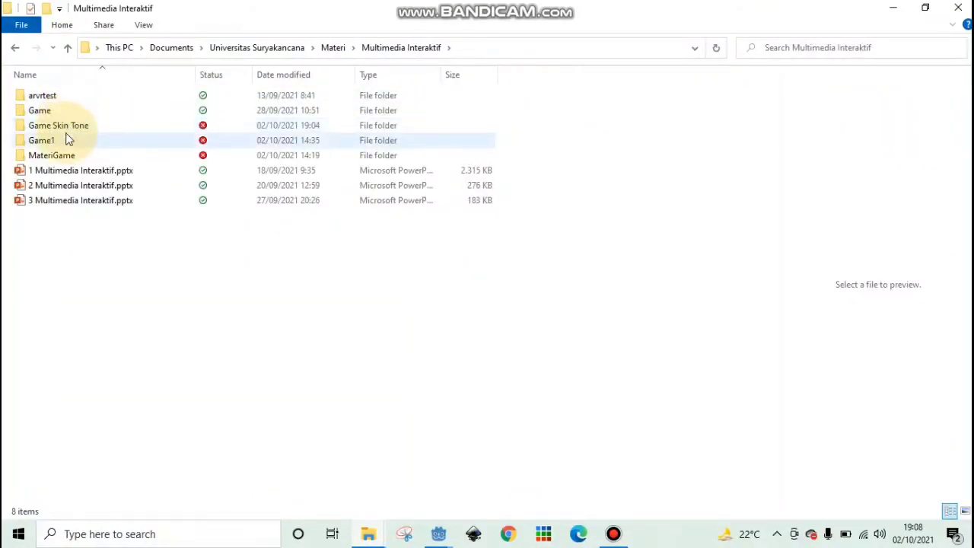
pyautogui.click(67, 127)
pyautogui.doubleClick(67, 129)
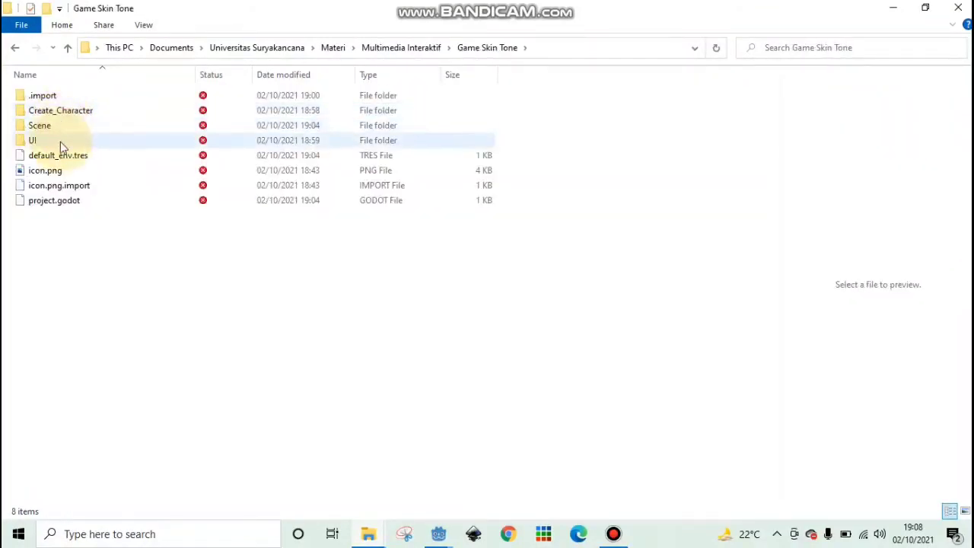
# - Create a new folder named Font in the Game Skin Tone project folder
pyautogui.rightClick(66, 239)
pyautogui.moveTo(124, 487)
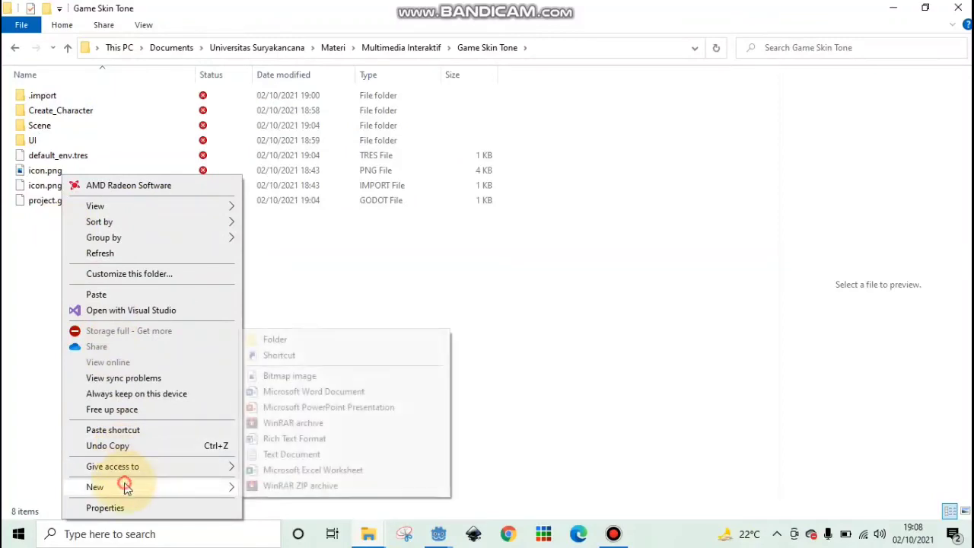
pyautogui.click(286, 338)
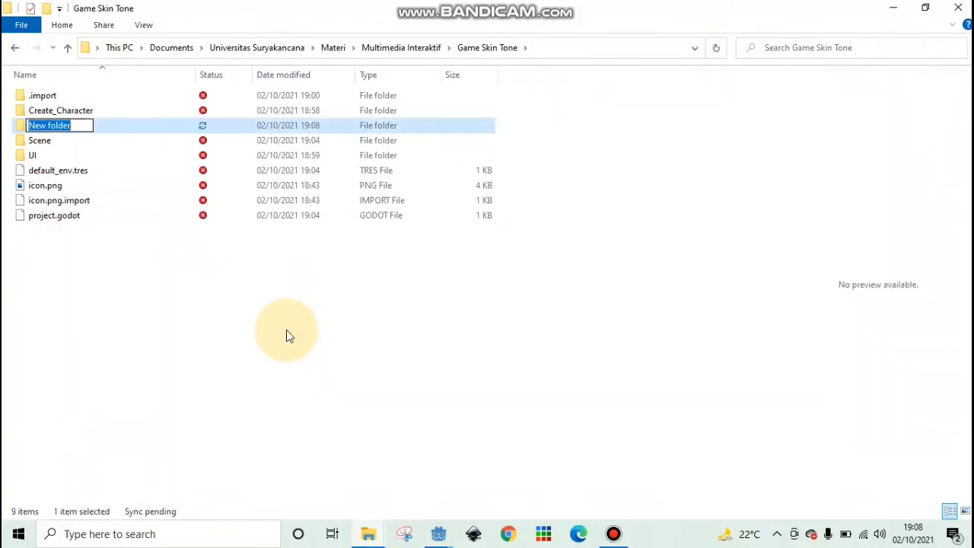
pyautogui.write('fONT')
pyautogui.press('BackSpace')
pyautogui.press('BackSpace')
pyautogui.press('BackSpace')
pyautogui.press('BackSpace')
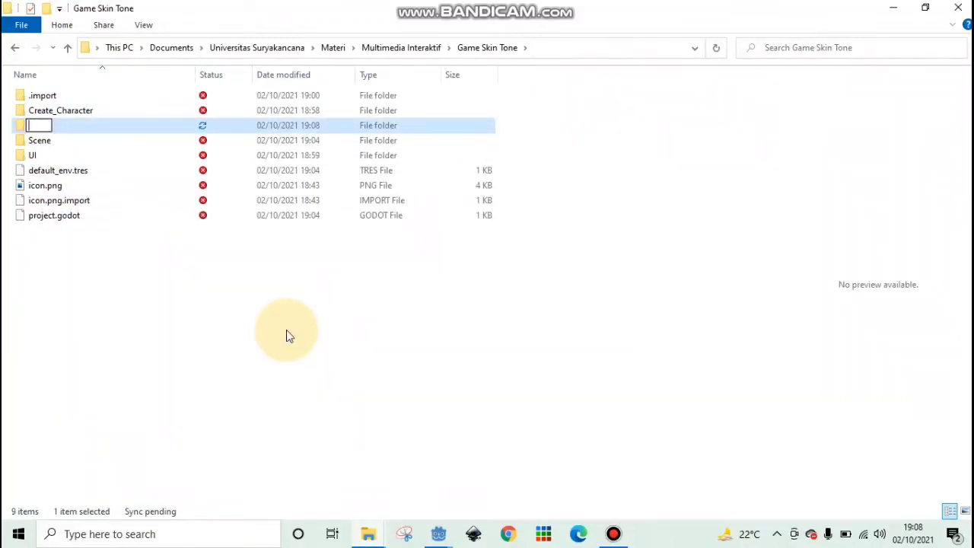
pyautogui.write('F')
pyautogui.press('capslock')
pyautogui.write('ont')
pyautogui.press('Return')
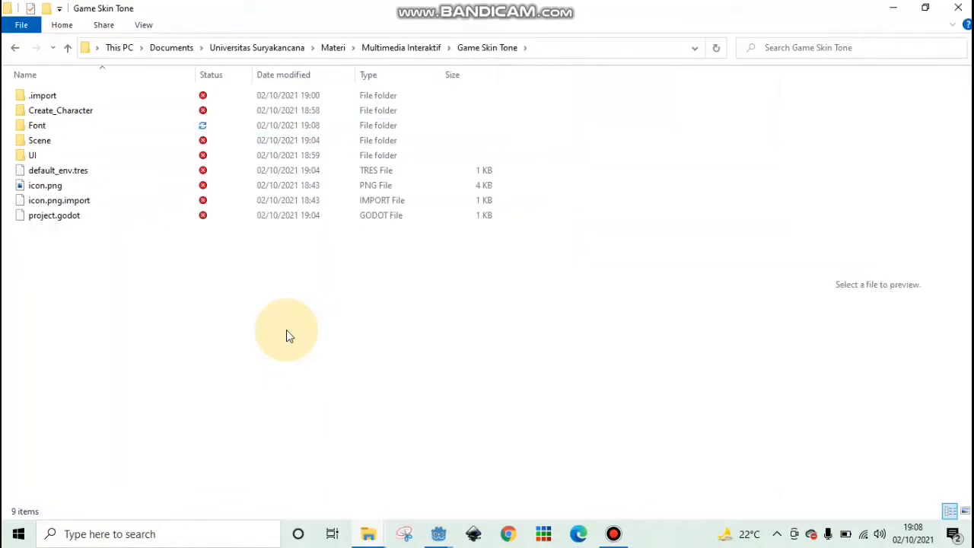
# - Paste the copied Sicret_PERSONAL-Bold.ttf file into the Font folder
pyautogui.doubleClick(36, 126)
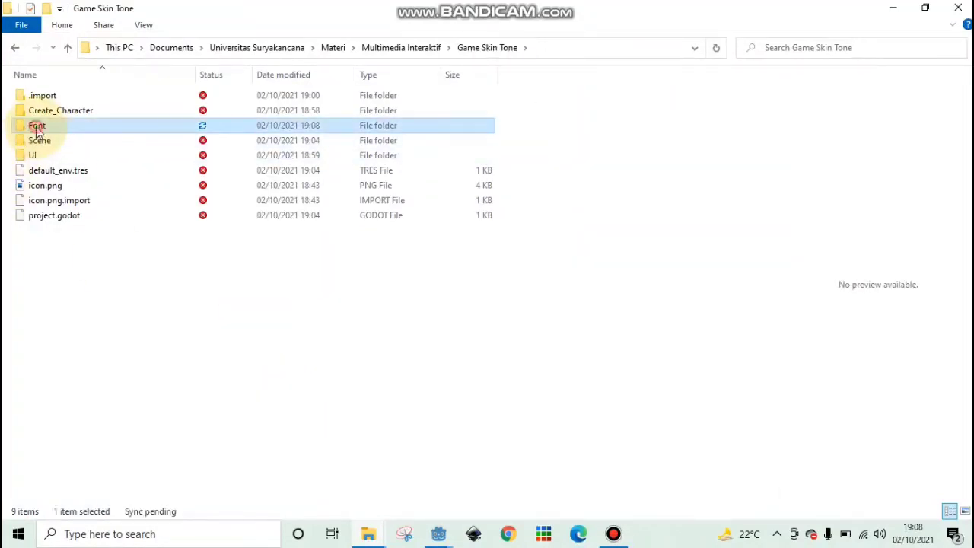
pyautogui.hotkey('ctrl', 'v')
pyautogui.click(113, 225)
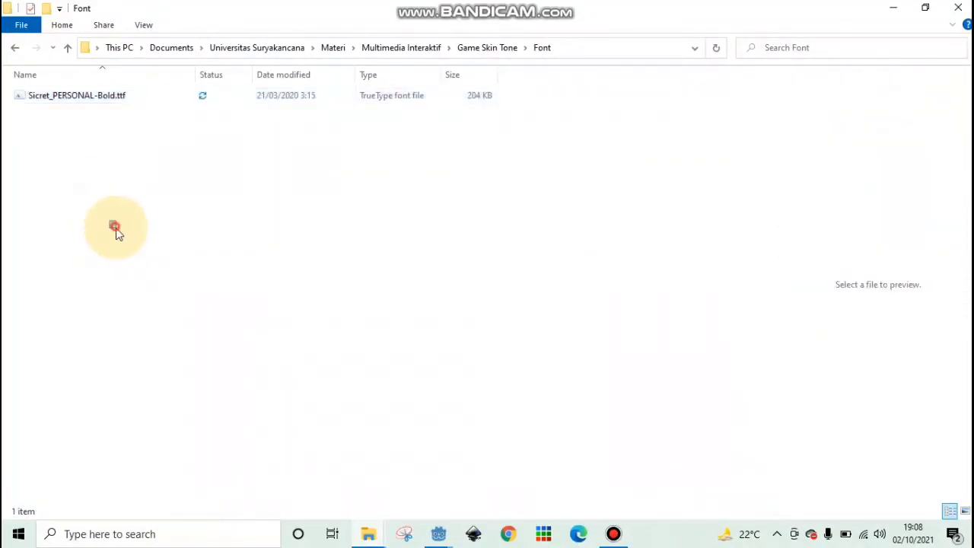
# - Switch back to Godot, collapse Create_Character, expand the Font folder, and select Sicret_PERSONAL-Bold.ttf
pyautogui.click(439, 533)
pyautogui.click(535, 480)
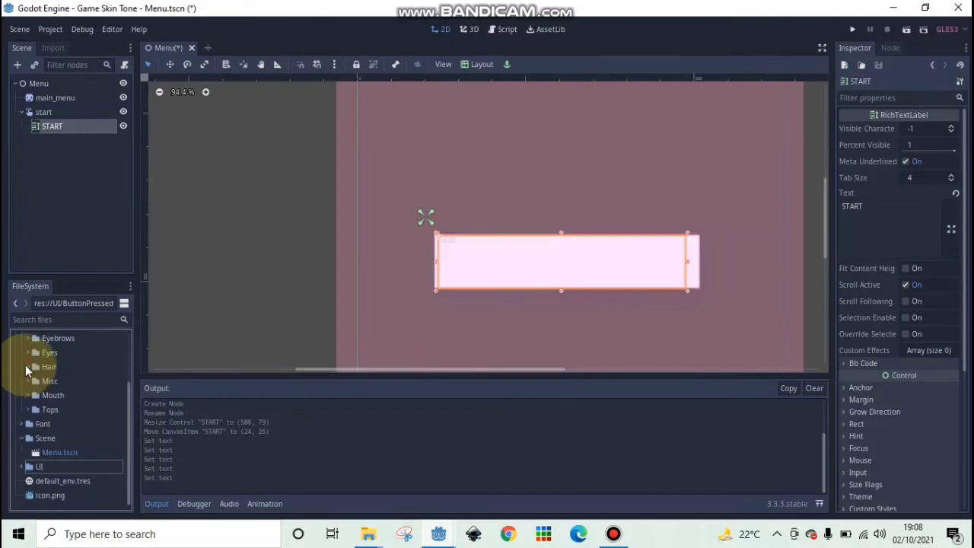
pyautogui.click(23, 368)
pyautogui.click(24, 367)
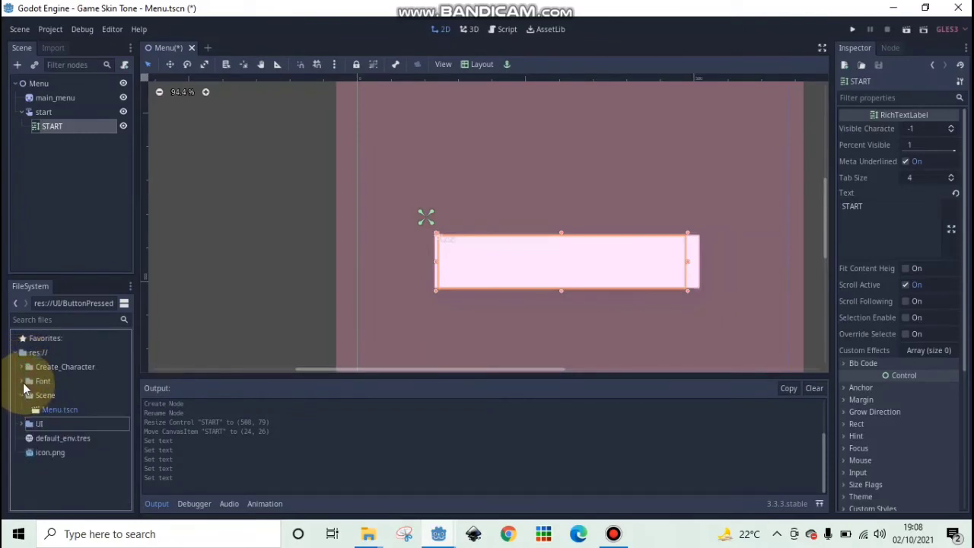
pyautogui.click(23, 381)
pyautogui.click(66, 395)
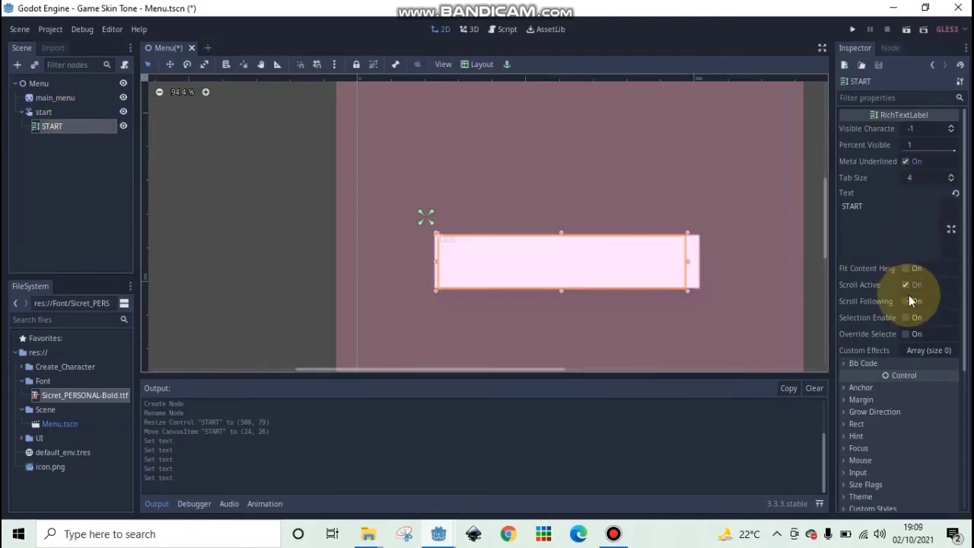
# - Assign a new DynamicFont as the Normal Font under the START label's Custom Fonts
pyautogui.scroll(-5, 910, 327)
pyautogui.click(875, 308)
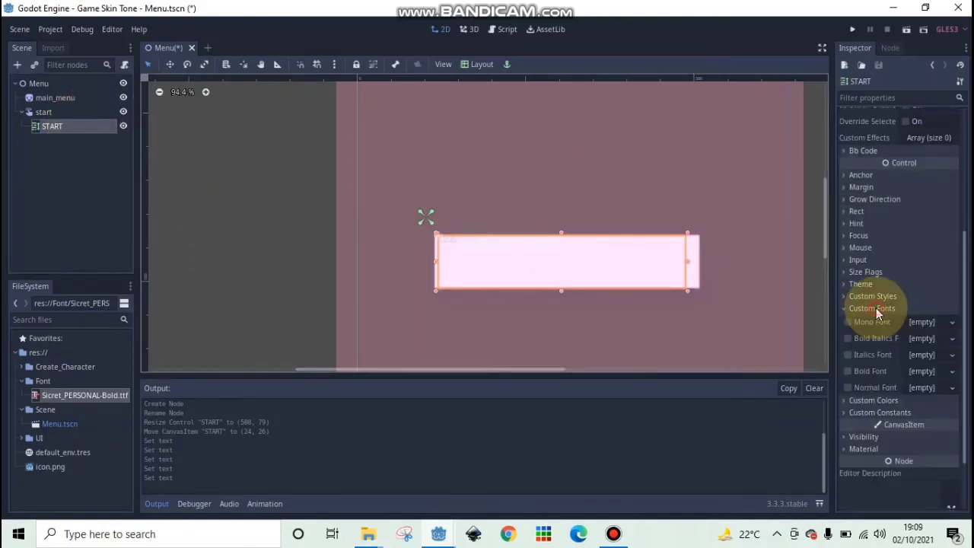
pyautogui.click(953, 389)
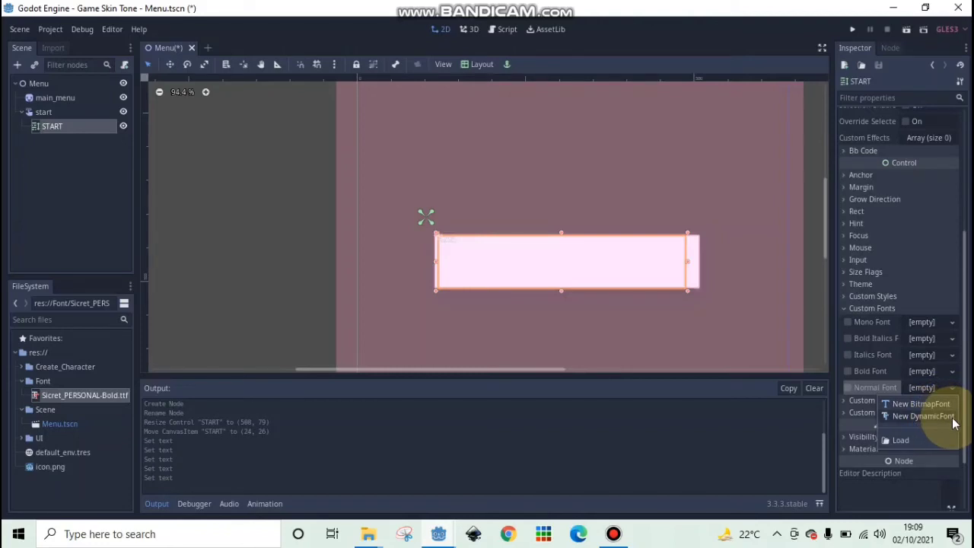
pyautogui.click(944, 417)
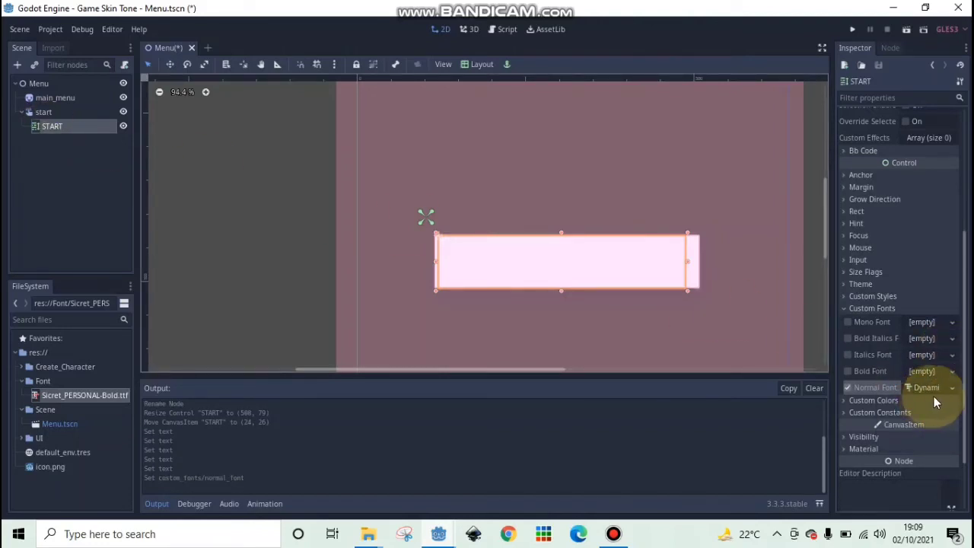
# - Open the START label's normal font sub-resource for editing and expand its Settings
pyautogui.rightClick(43, 126)
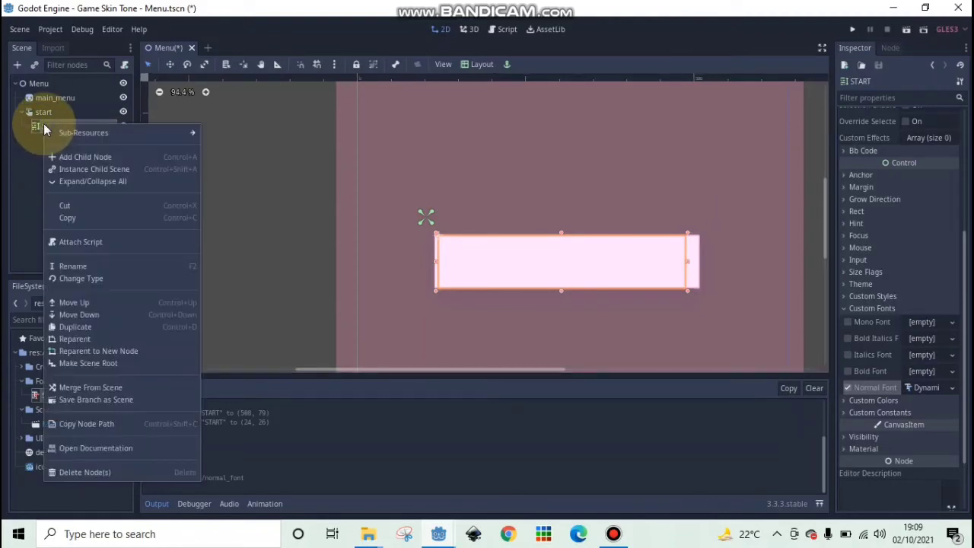
pyautogui.rightClick(36, 127)
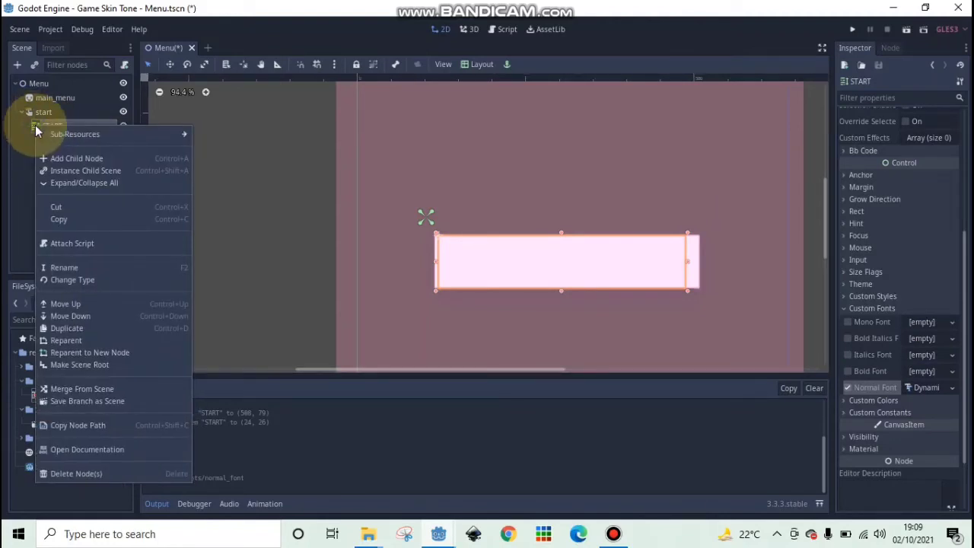
pyautogui.moveTo(43, 132)
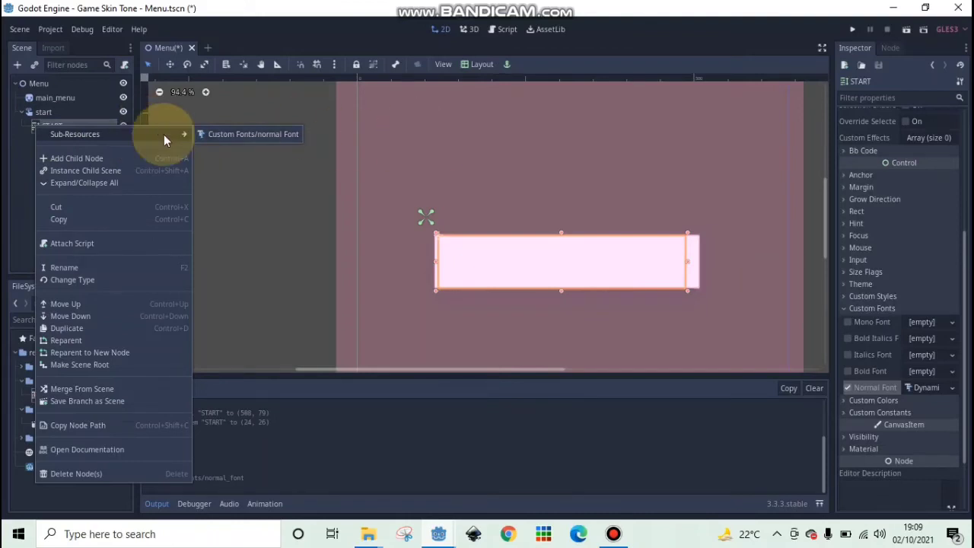
pyautogui.click(211, 135)
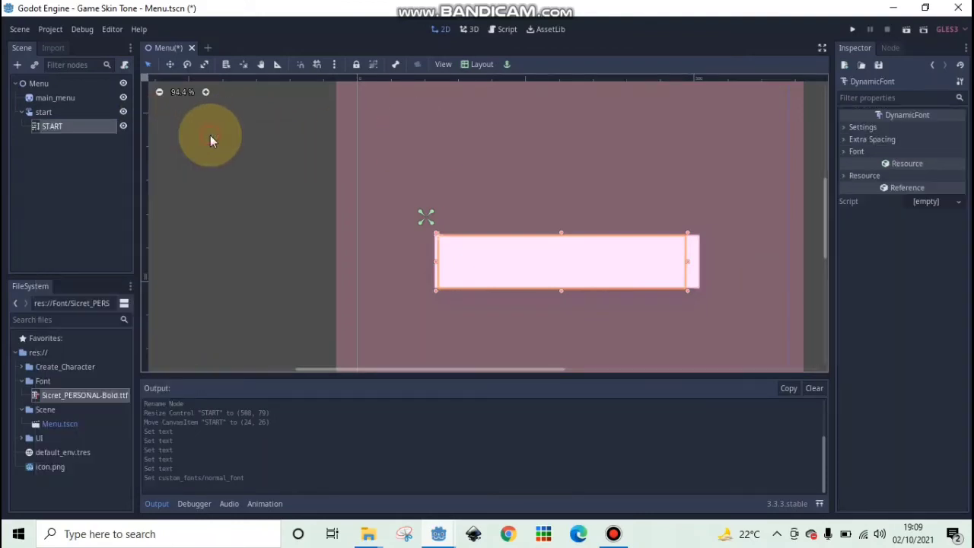
pyautogui.click(868, 127)
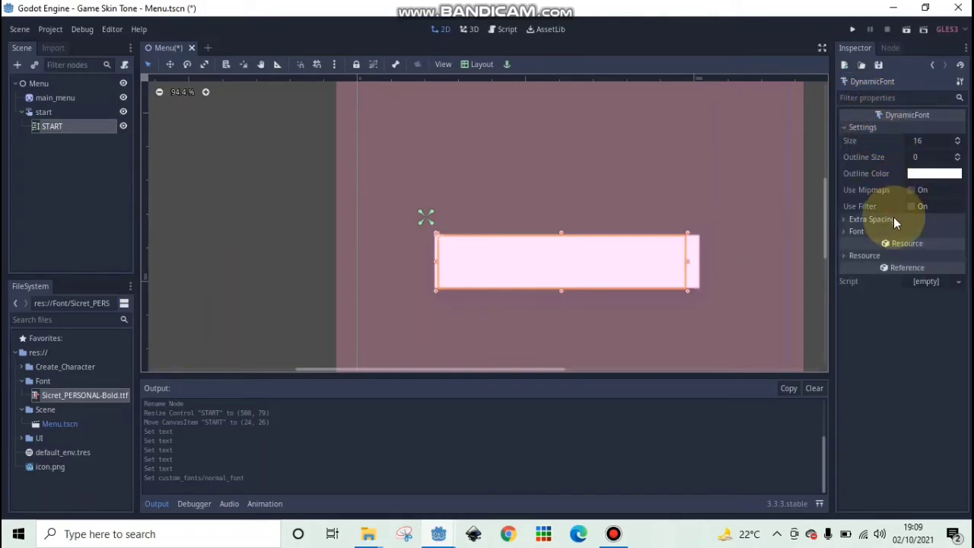
# - Assign Sicret_PERSONAL-Bold.ttf as the font data of the START label's DynamicFont
pyautogui.click(855, 232)
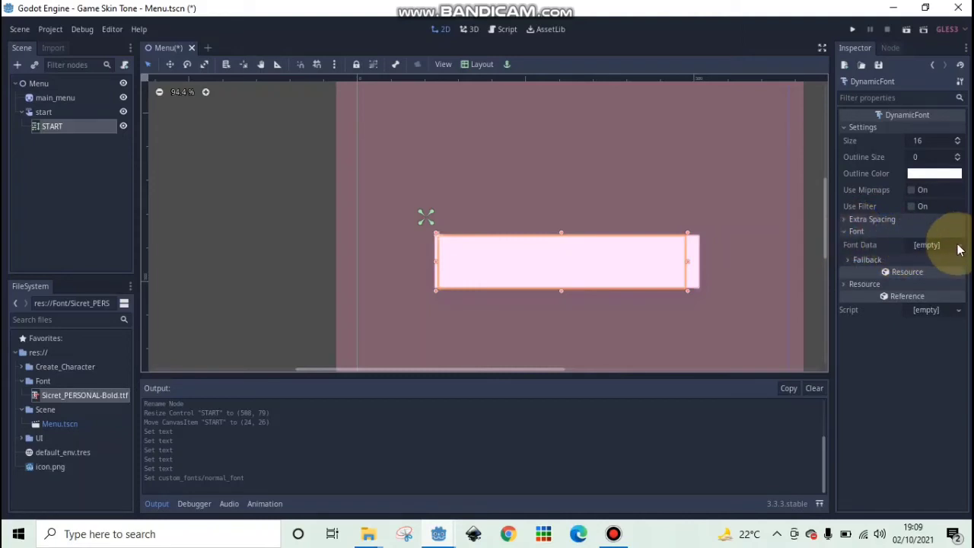
pyautogui.moveTo(85, 395); pyautogui.dragTo(919, 242)
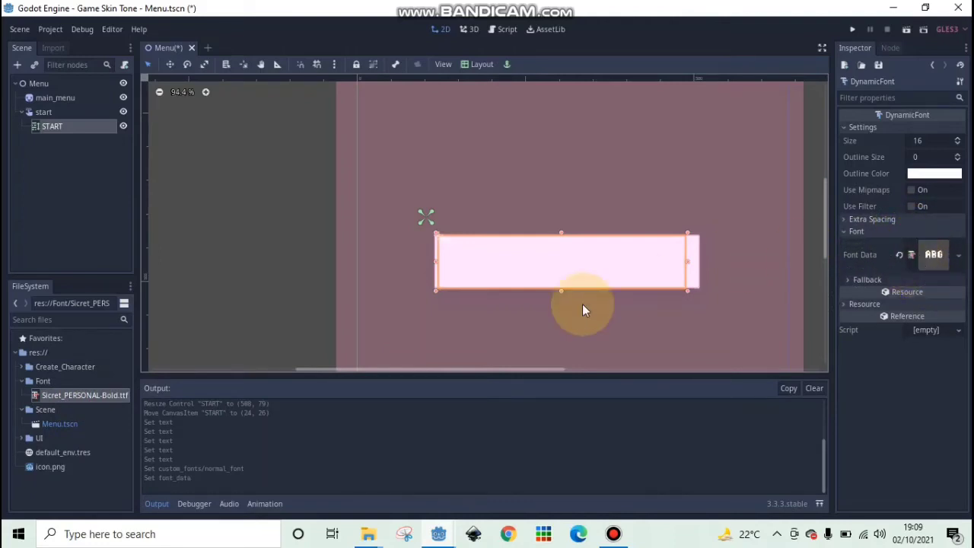
pyautogui.scroll(2, 457, 255)
pyautogui.scroll(10, 459, 259)
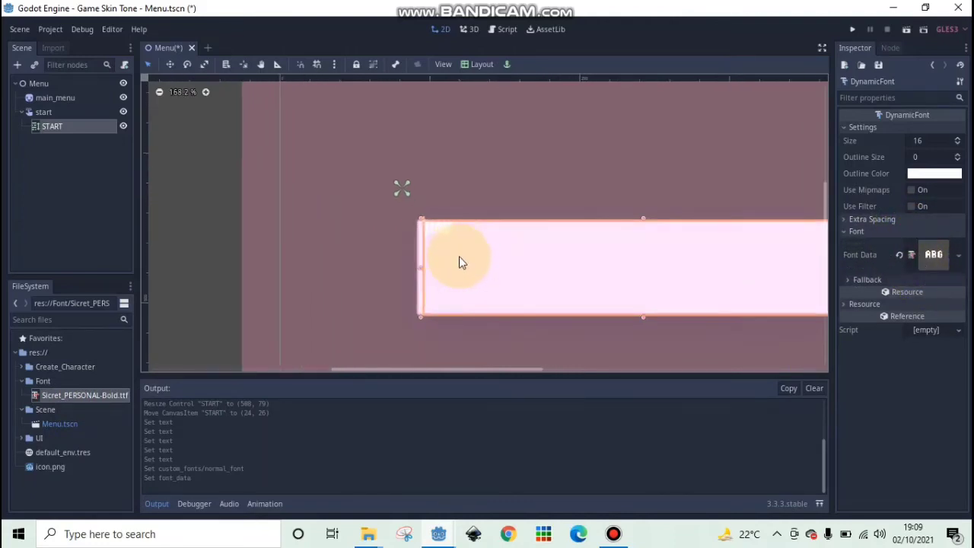
pyautogui.scroll(-9, 461, 255)
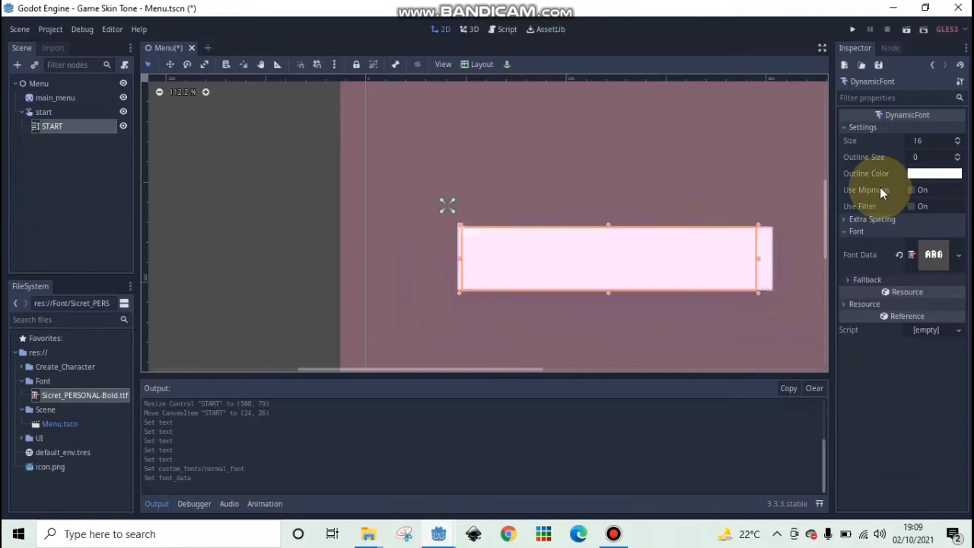
# - Try a dark red outline color on the START font
pyautogui.click(951, 172)
pyautogui.moveTo(792, 144); pyautogui.dragTo(850, 181)
pyautogui.click(913, 368)
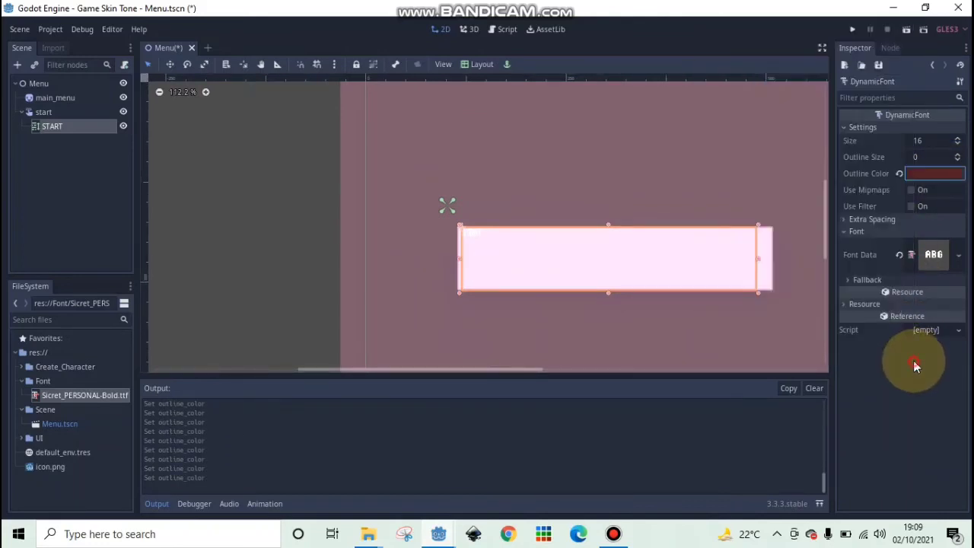
# - Try the START font at size 30, 29 and 100
pyautogui.click(938, 140)
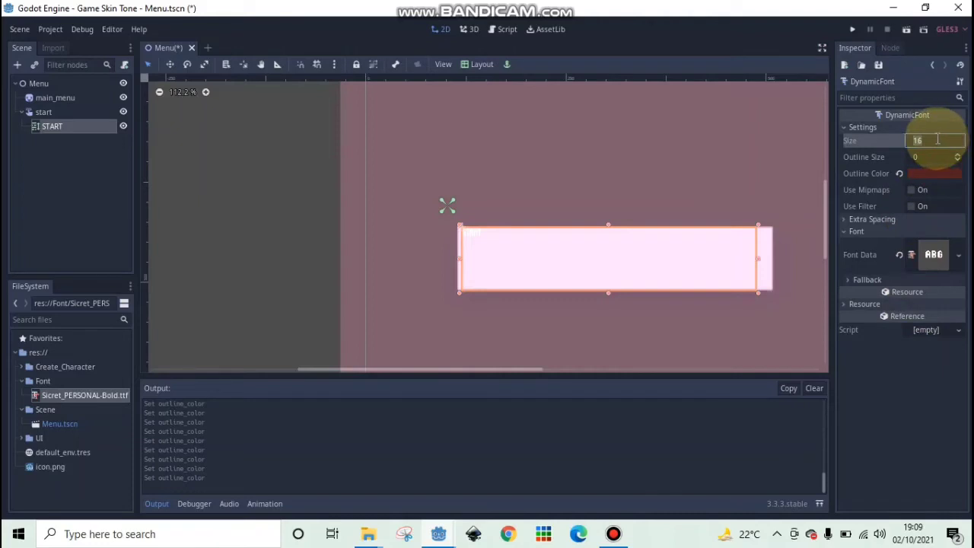
pyautogui.write('30')
pyautogui.press('Return')
pyautogui.moveTo(929, 140); pyautogui.dragTo(925, 140)
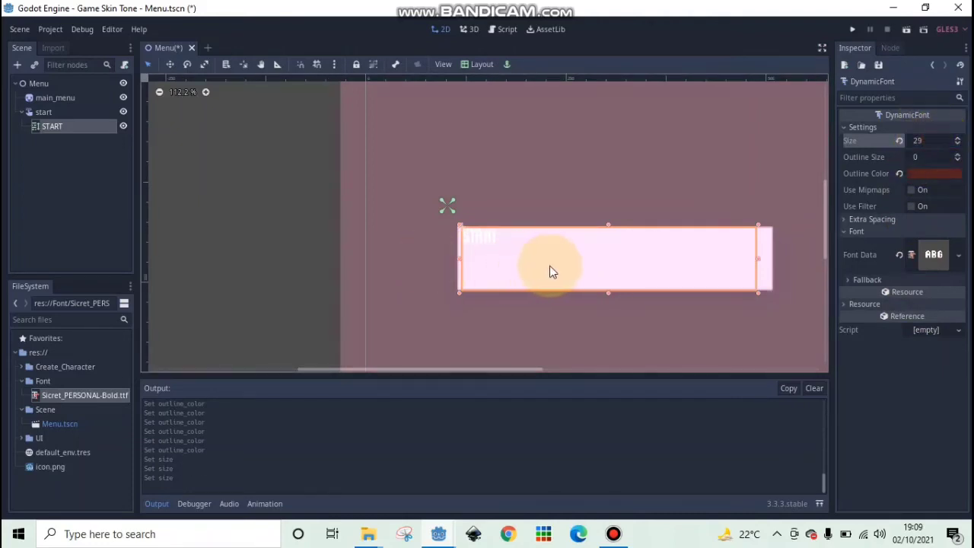
pyautogui.click(941, 141)
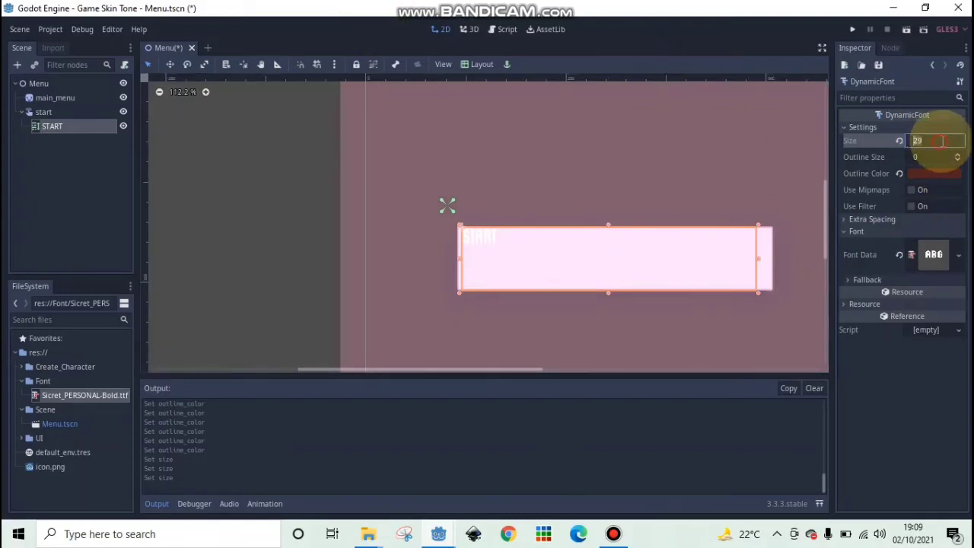
pyautogui.write('100')
pyautogui.press('Return')
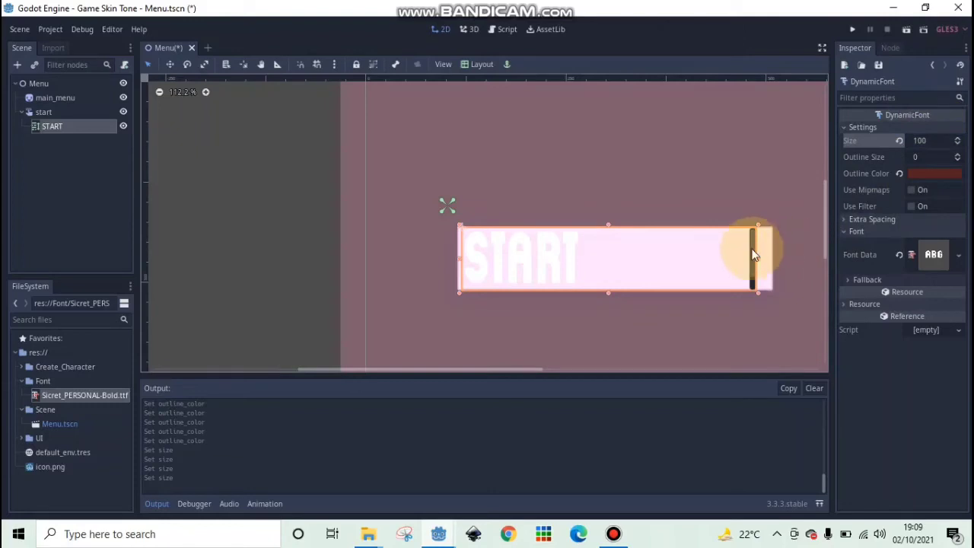
# - Increase the START text box's height to 90 and settle its font size at 75 after trying 90
pyautogui.moveTo(752, 261); pyautogui.dragTo(755, 253)
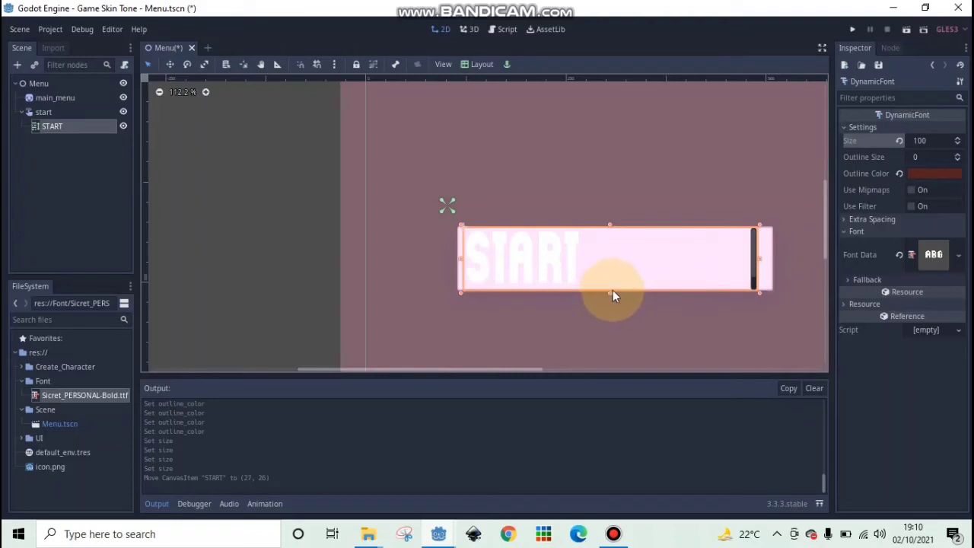
pyautogui.moveTo(610, 293)
pyautogui.mouseDown()
pyautogui.moveTo(609, 321)
pyautogui.moveTo(611, 300)
pyautogui.mouseUp()
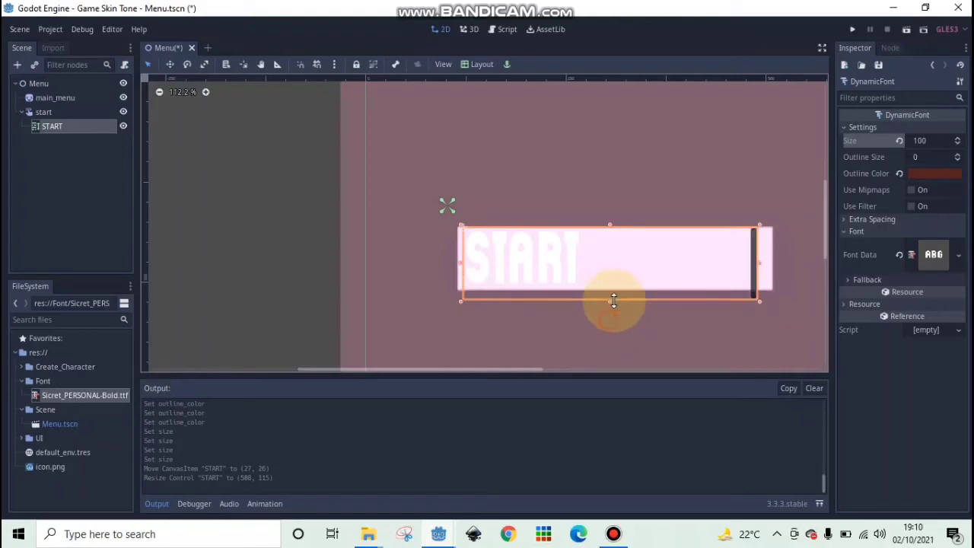
pyautogui.click(927, 140)
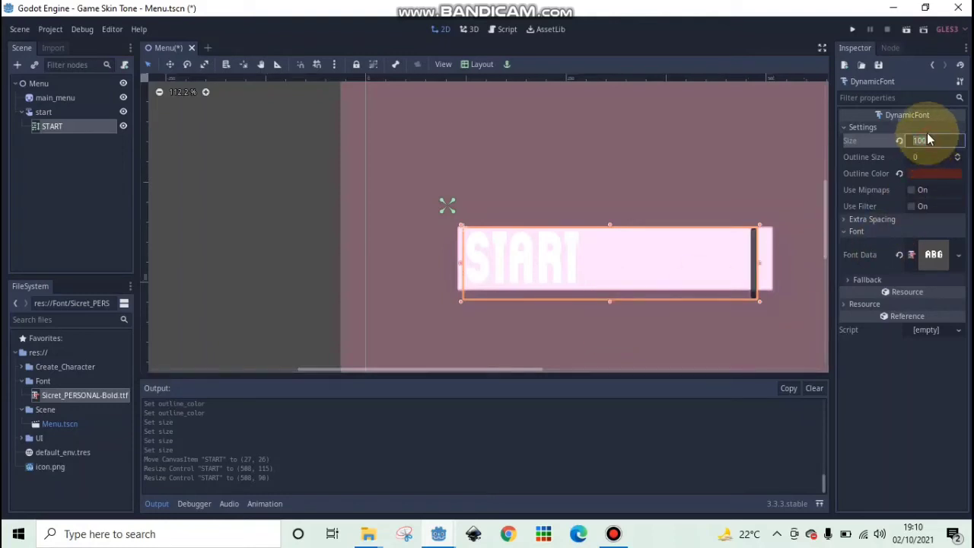
pyautogui.write('90')
pyautogui.press('Return')
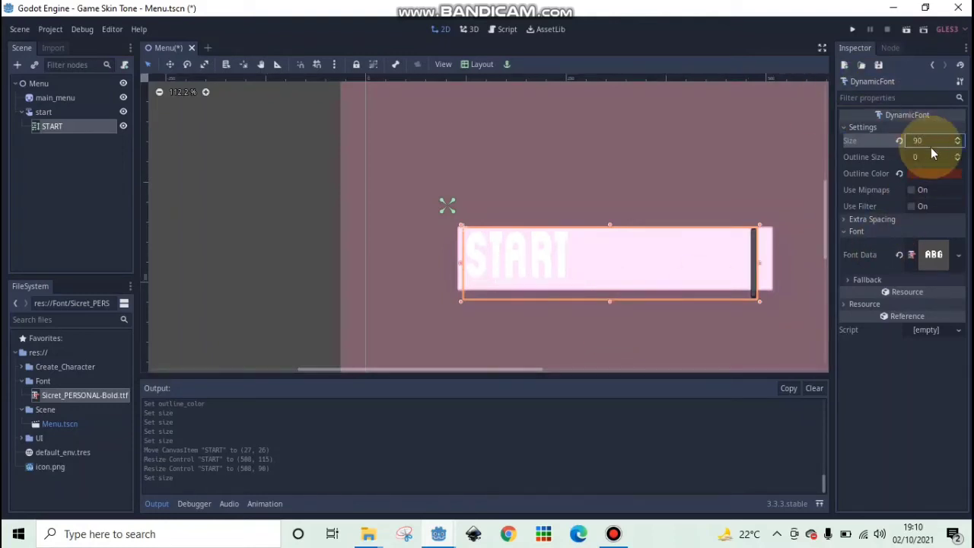
pyautogui.click(937, 141)
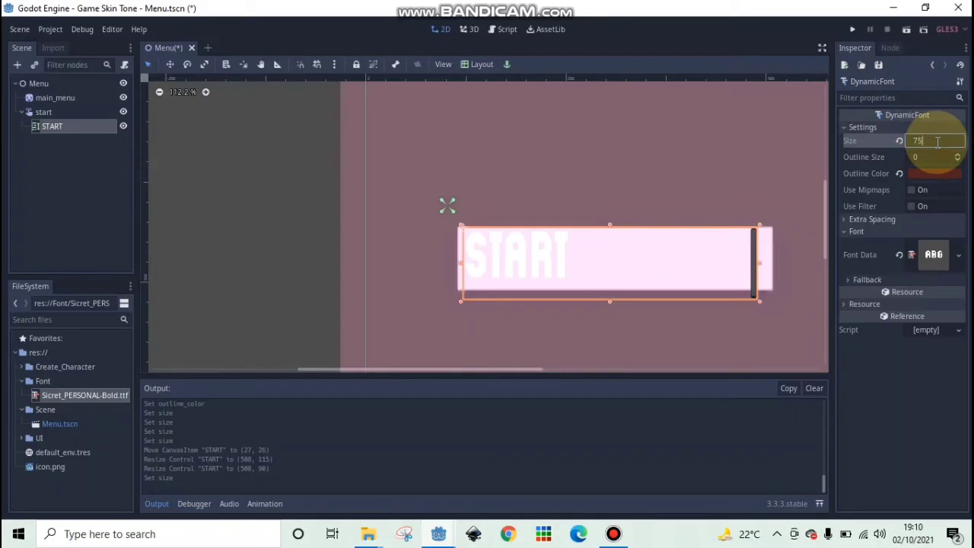
pyautogui.write('75')
pyautogui.press('Return')
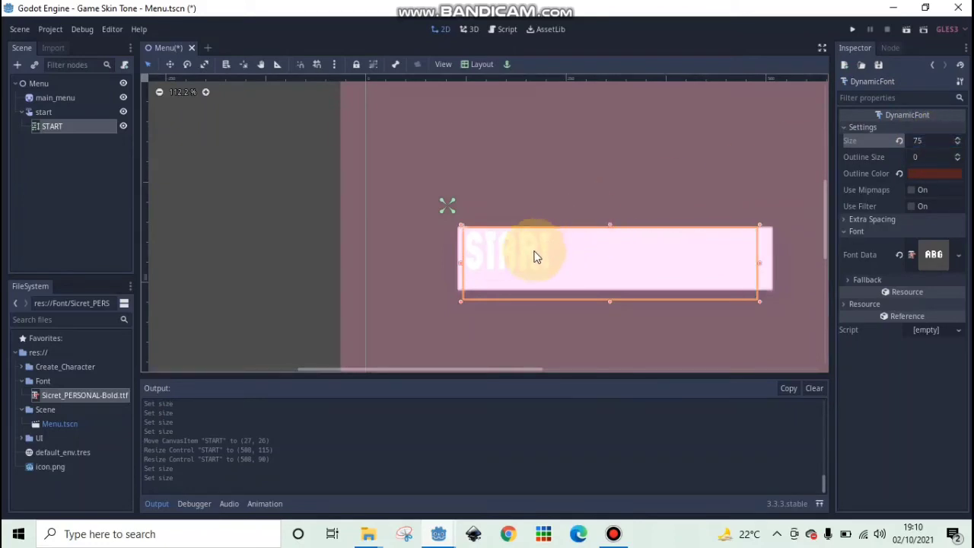
# - Narrow the START text box to 176 wide, move it to (203, 36) on the button, and reset the font's outline color
pyautogui.moveTo(759, 264); pyautogui.dragTo(626, 257)
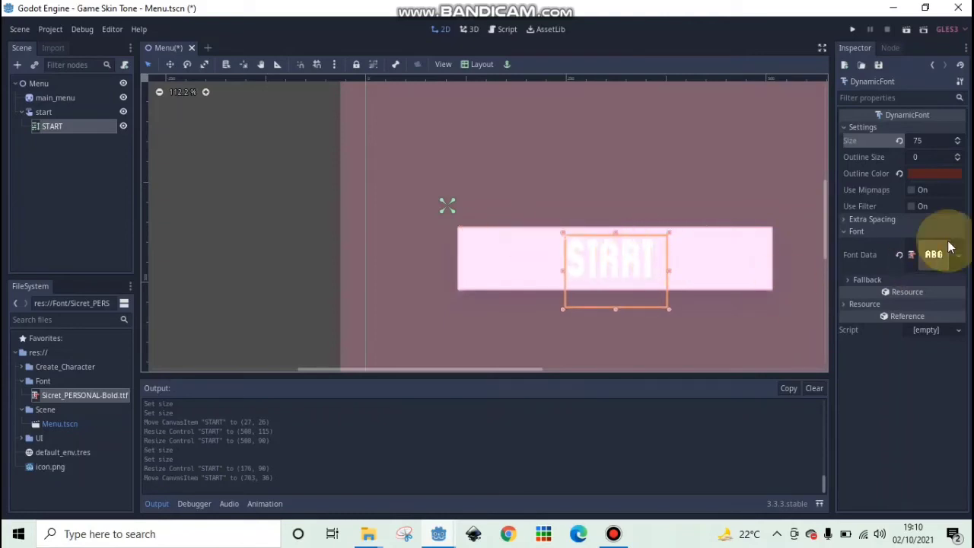
pyautogui.click(898, 174)
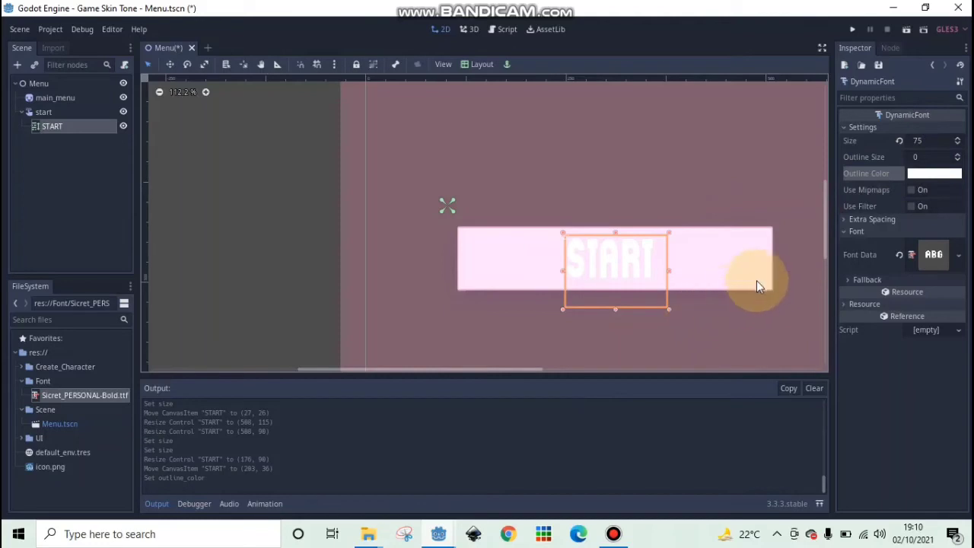
# - Reopen the START label's custom normal font resource for editing
pyautogui.click(495, 256)
pyautogui.click(606, 264)
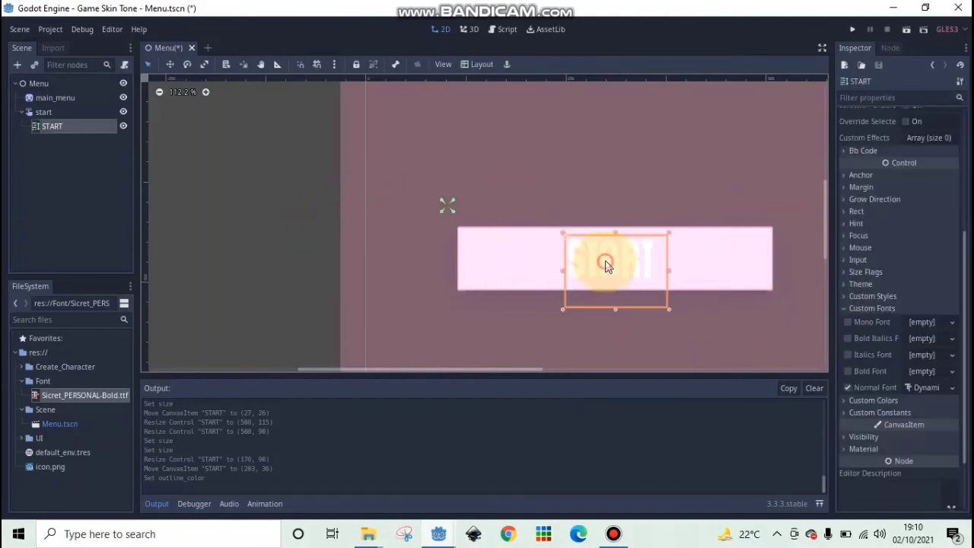
pyautogui.rightClick(92, 125)
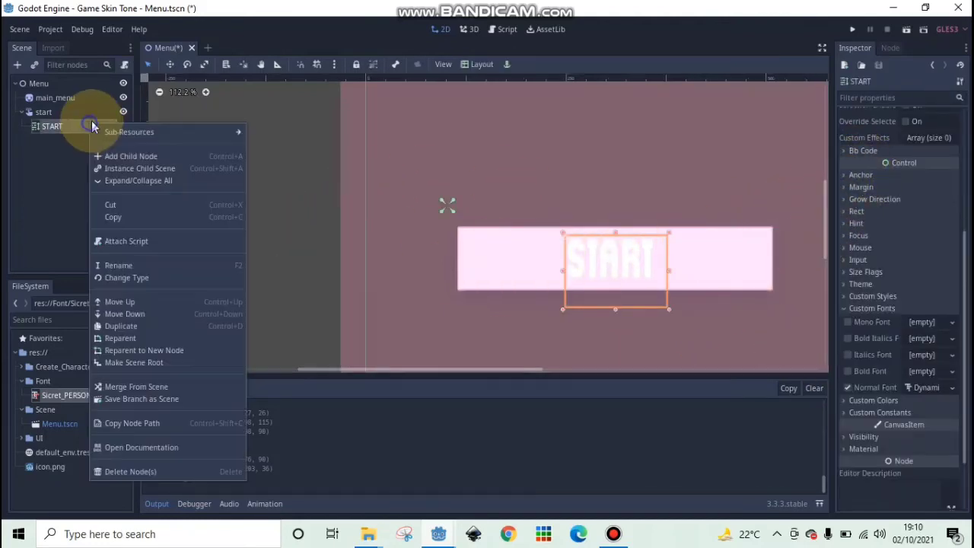
pyautogui.moveTo(237, 132)
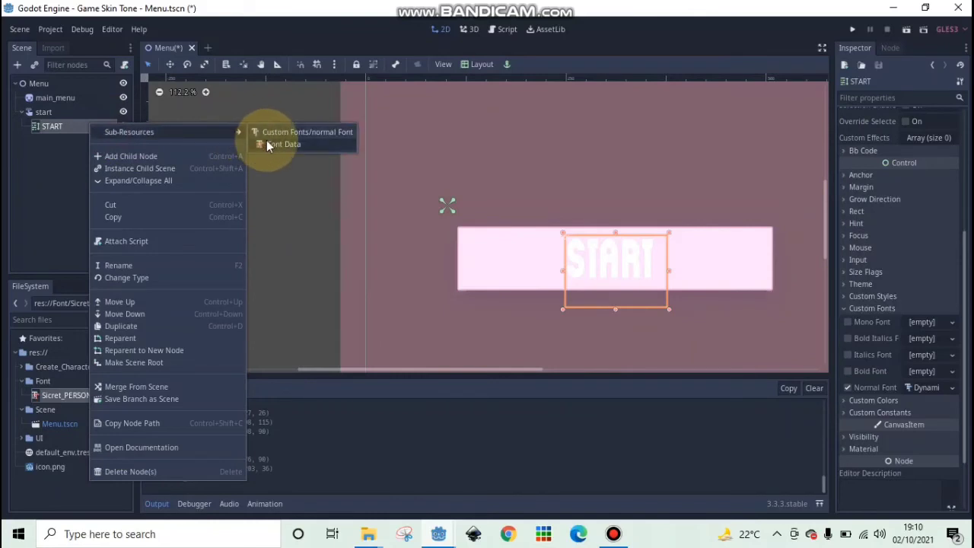
pyautogui.click(268, 144)
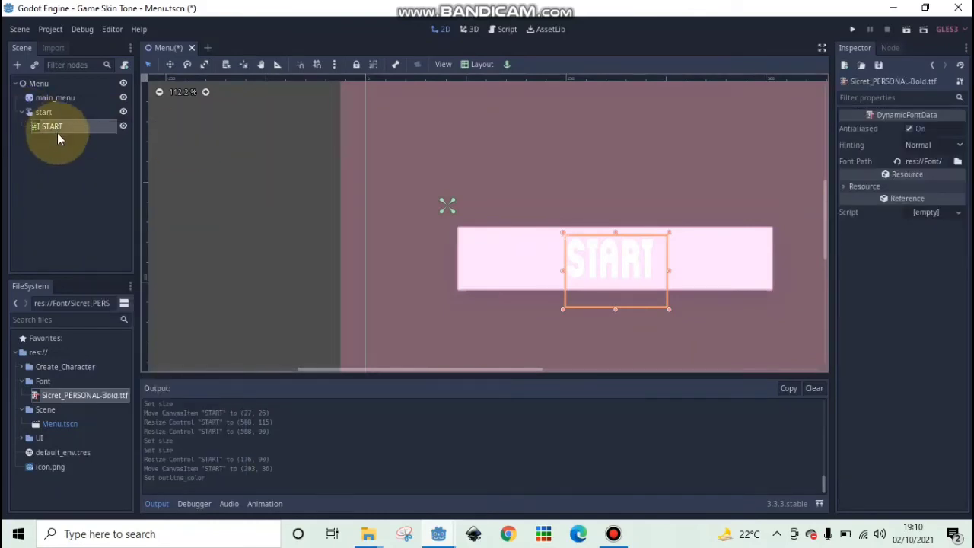
pyautogui.rightClick(59, 131)
pyautogui.moveTo(137, 137)
pyautogui.click(236, 133)
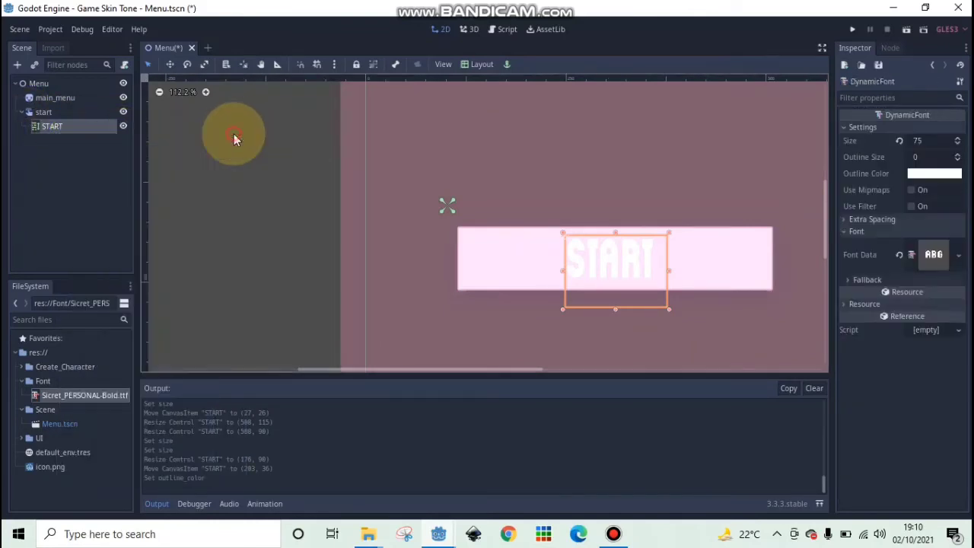
# - Try a size 1 outline in dark red and other shades on the START font, and reset both outline settings
pyautogui.click(958, 154)
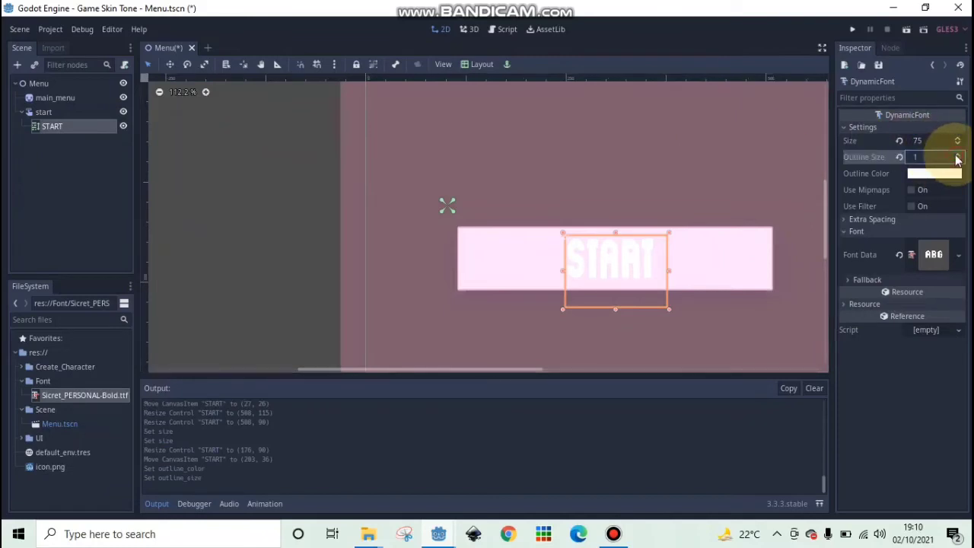
pyautogui.click(944, 175)
pyautogui.click(847, 147)
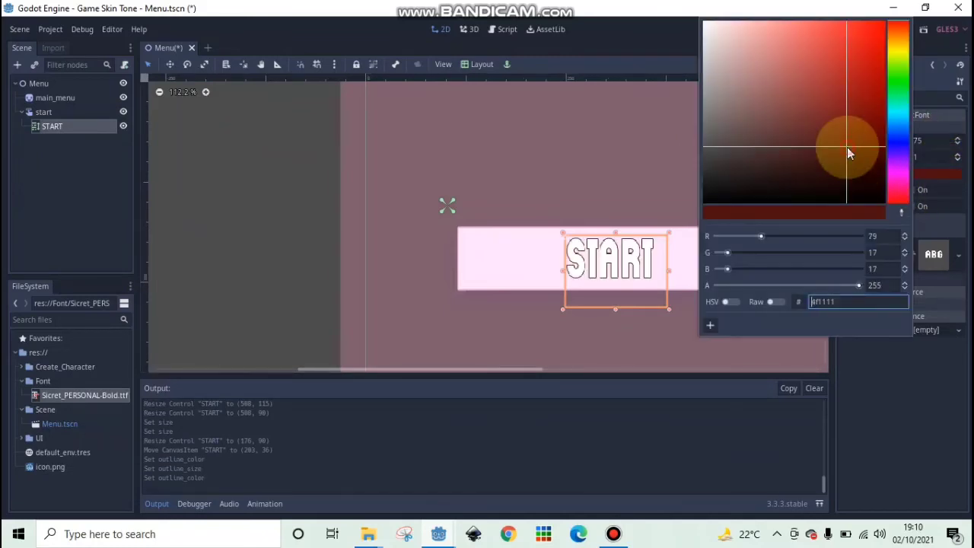
pyautogui.click(806, 166)
pyautogui.moveTo(806, 166); pyautogui.dragTo(745, 75)
pyautogui.click(867, 371)
pyautogui.click(899, 157)
pyautogui.click(899, 174)
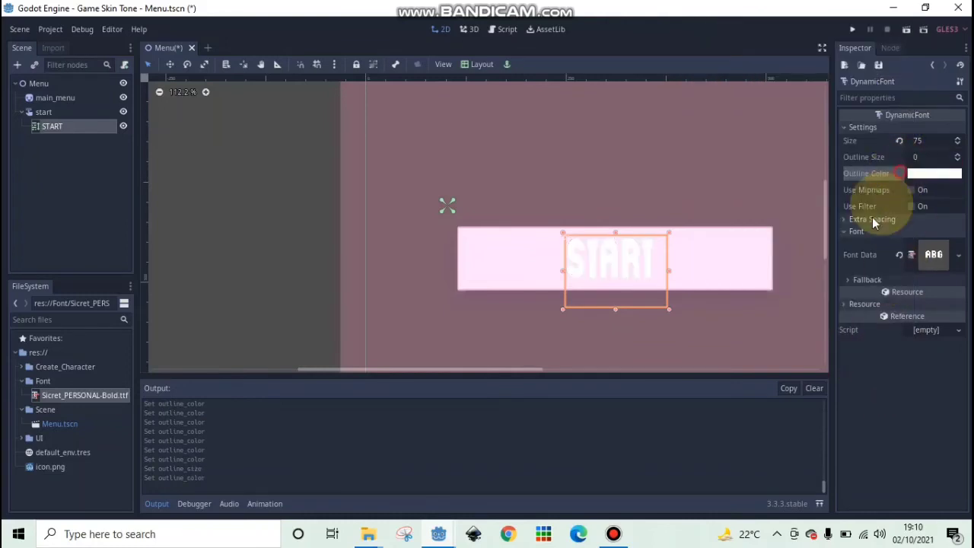
# - Override the START label's default custom color with a dark grayish brown
pyautogui.click(57, 127)
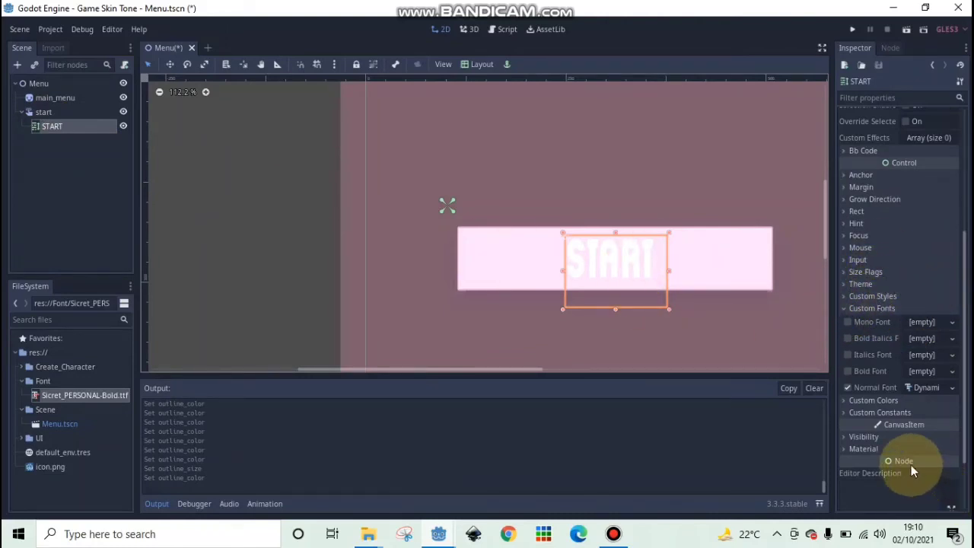
pyautogui.click(872, 400)
pyautogui.scroll(-4, 879, 402)
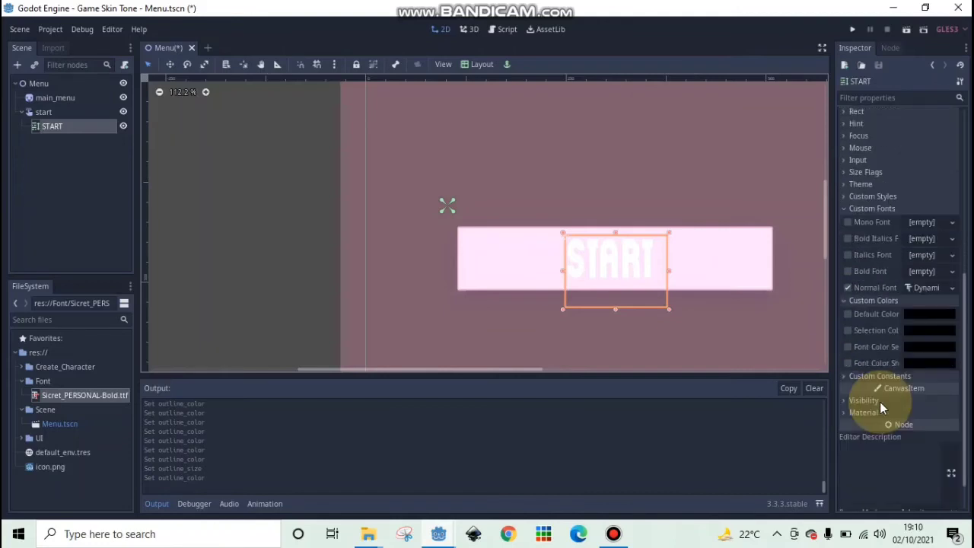
pyautogui.click(915, 271)
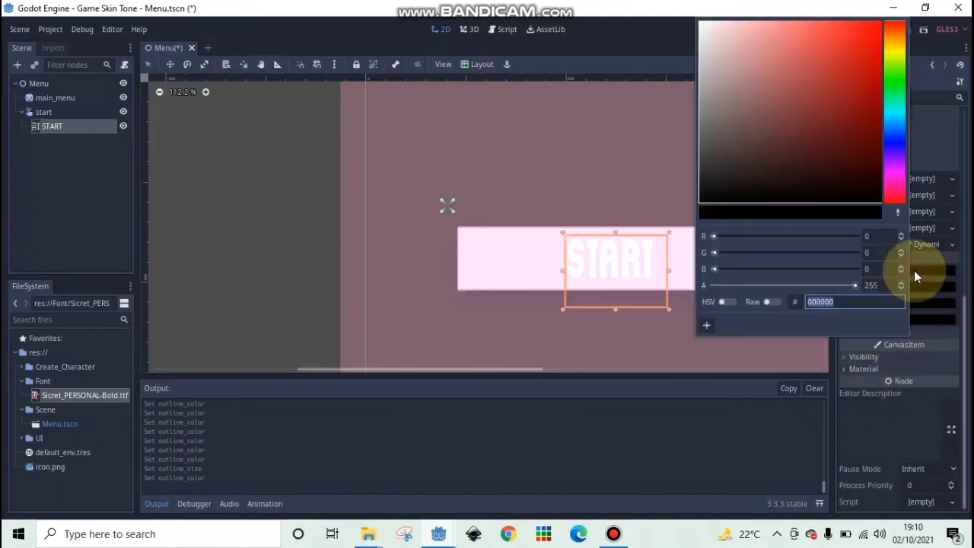
pyautogui.click(790, 97)
pyautogui.moveTo(791, 96); pyautogui.dragTo(710, 134)
pyautogui.click(216, 215)
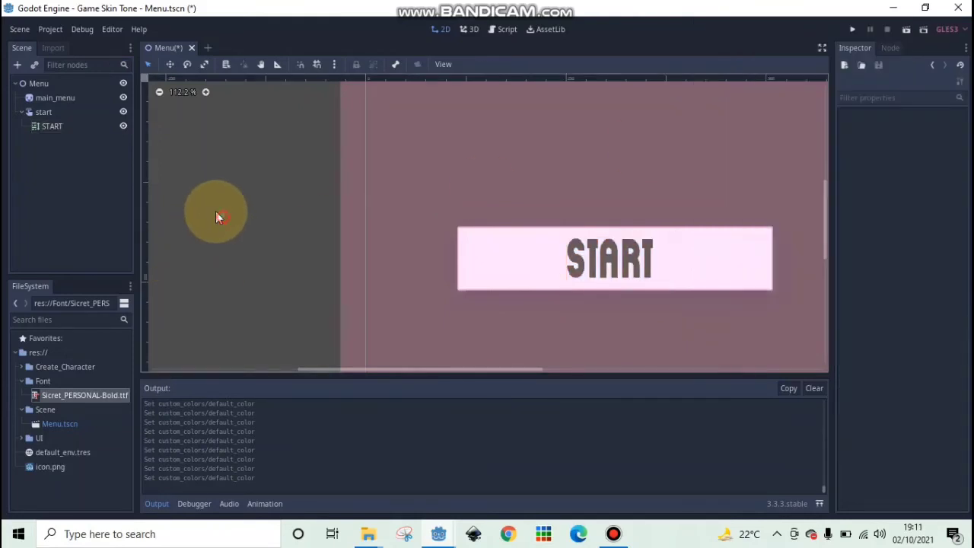
# - Run the Menu scene, test the START button in the debug window, and close that window
pyautogui.scroll(-6, 615, 238)
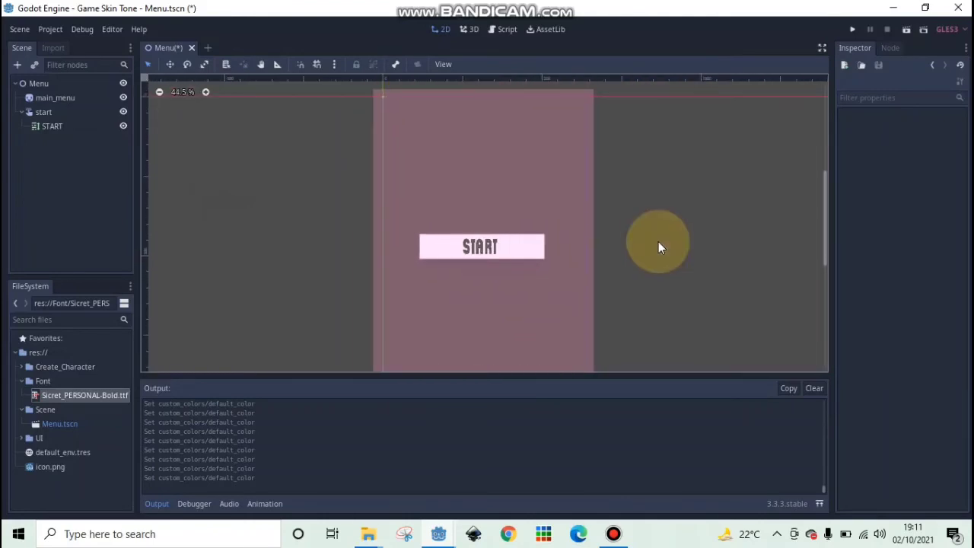
pyautogui.scroll(2, 510, 249)
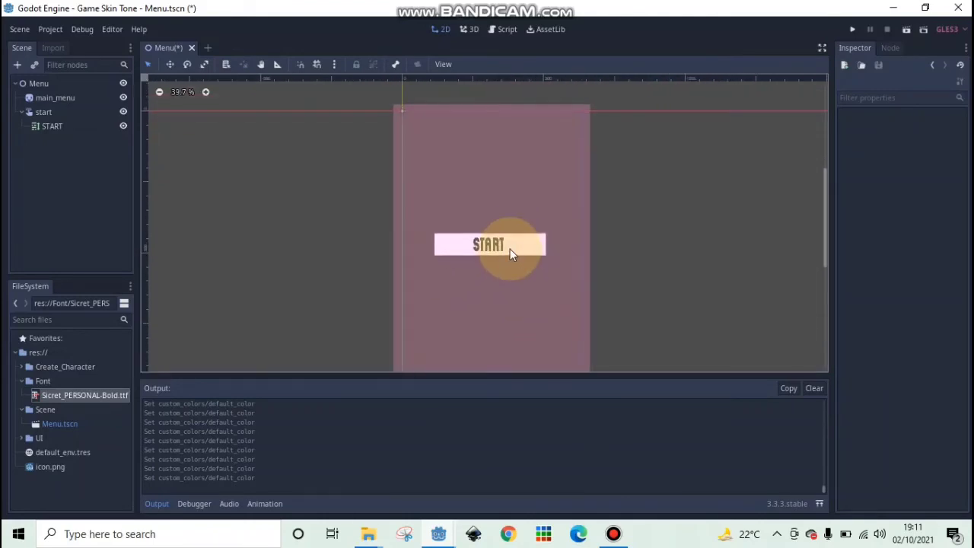
pyautogui.click(510, 249)
pyautogui.click(905, 31)
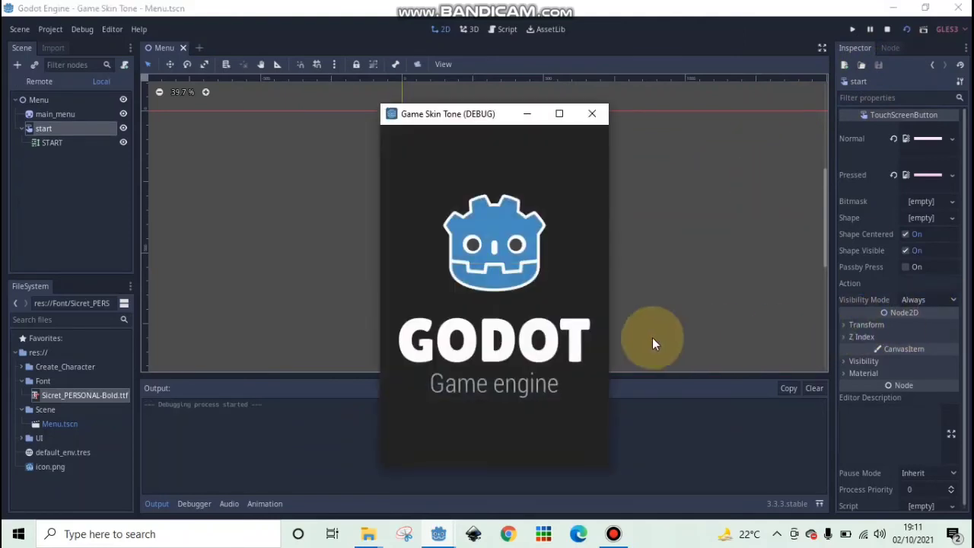
pyautogui.click(539, 298)
pyautogui.click(495, 297)
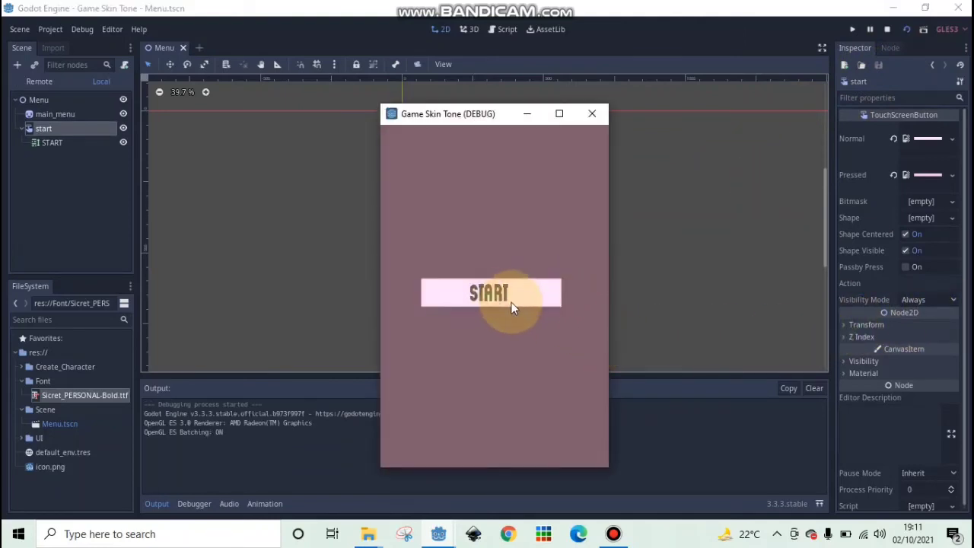
pyautogui.click(494, 297)
pyautogui.click(494, 296)
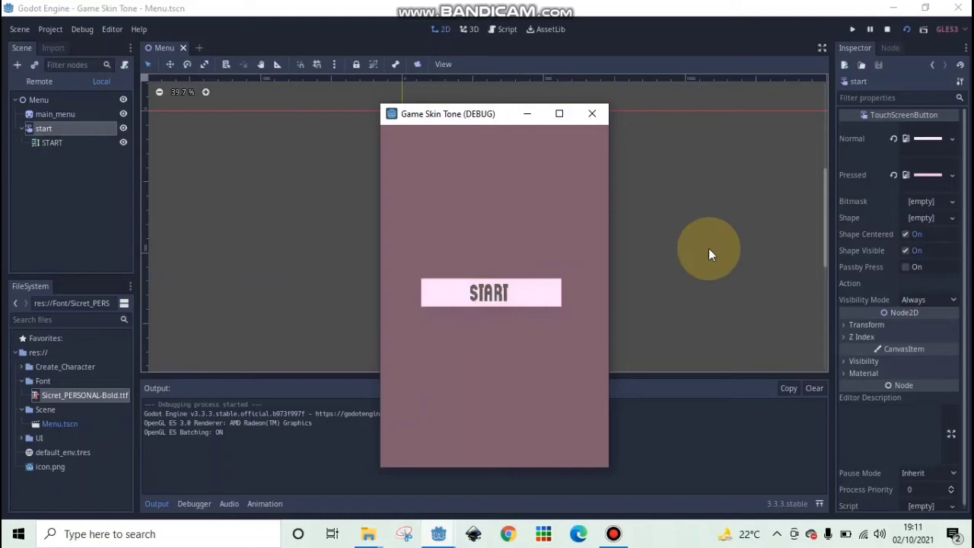
pyautogui.click(590, 115)
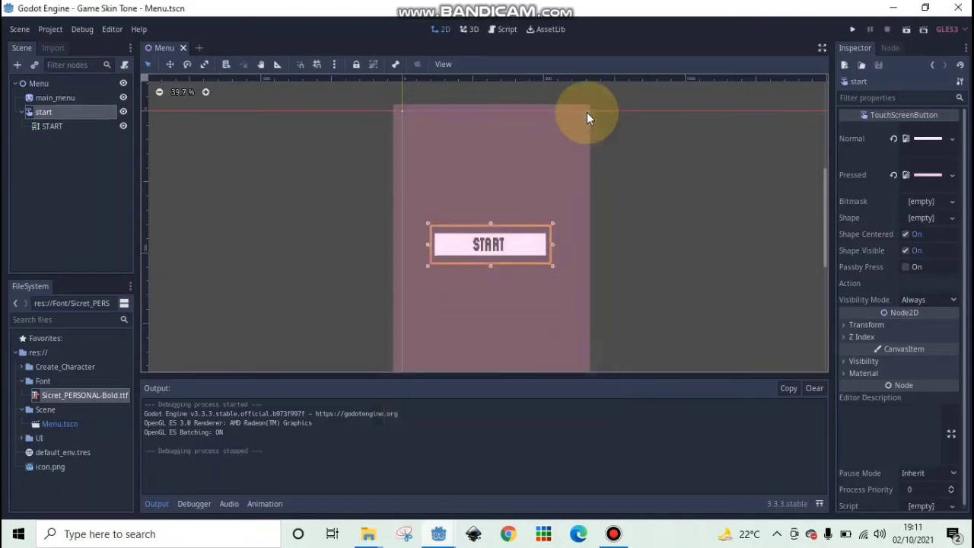
# - Duplicate the start touch button node together with its START label in the Menu scene
pyautogui.click(23, 112)
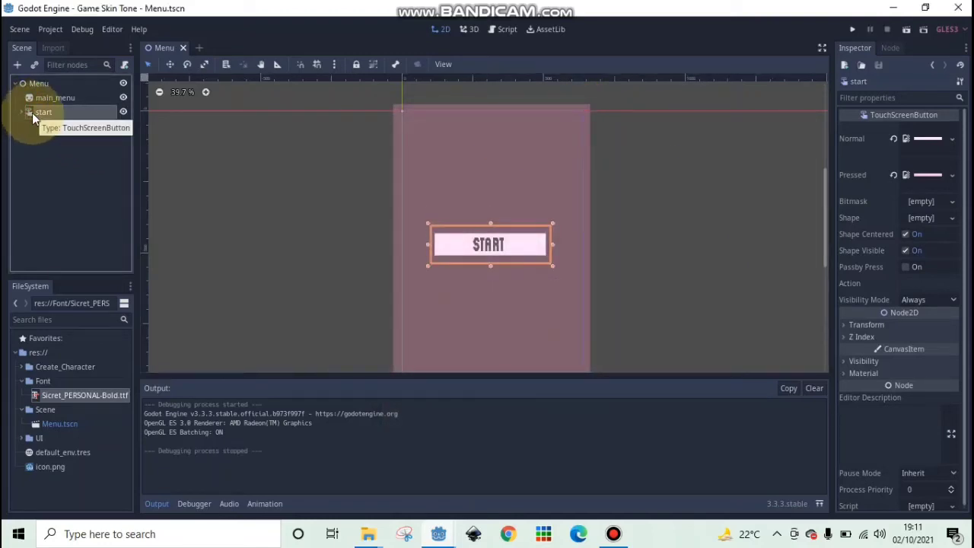
pyautogui.click(485, 238)
pyautogui.scroll(-8, 645, 283)
pyautogui.scroll(2, 664, 263)
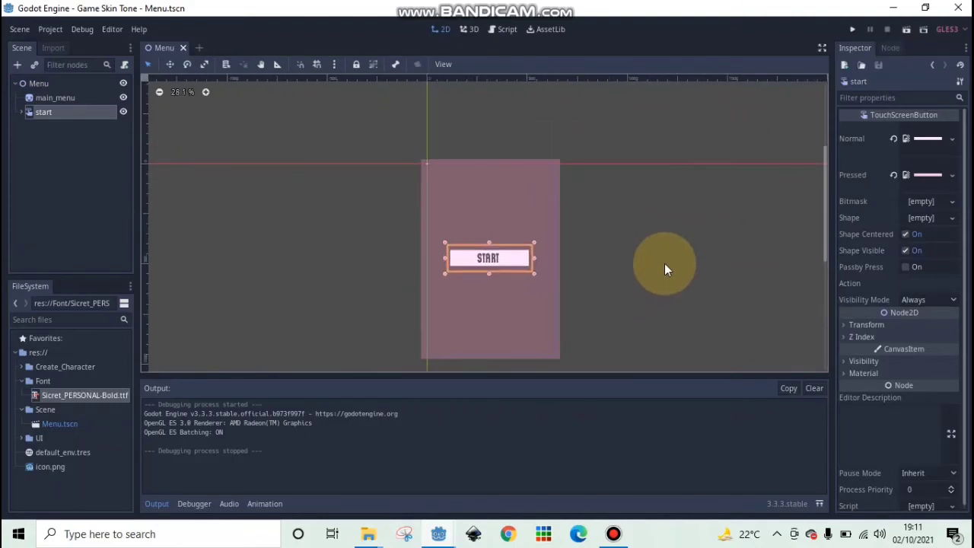
pyautogui.click(58, 99)
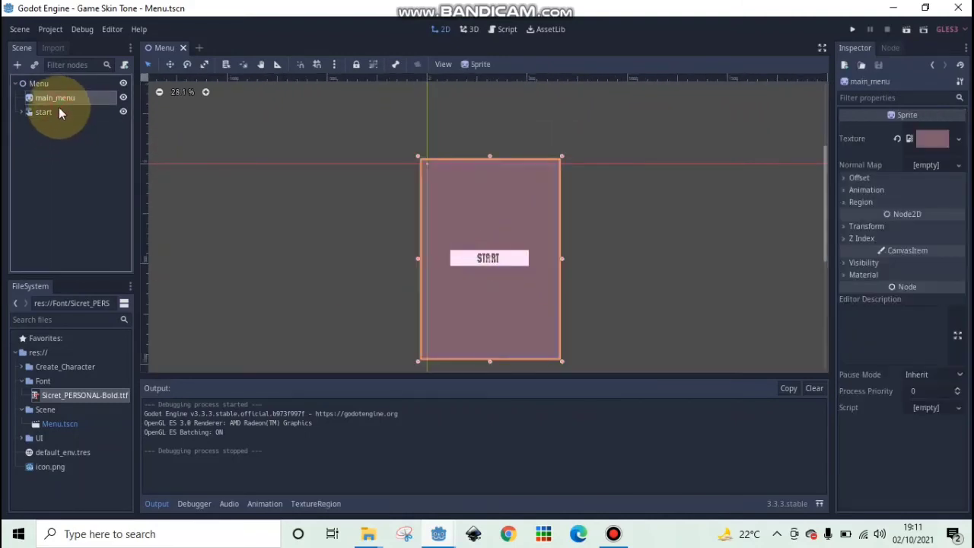
pyautogui.click(58, 113)
pyautogui.hotkey('ctrl', 'd')
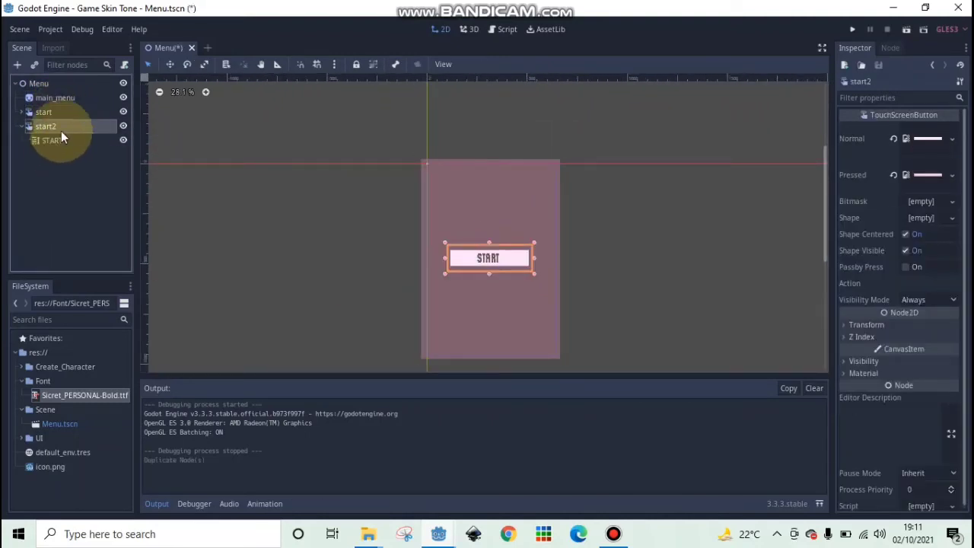
# - Rename the duplicated button node and its child label node both to "about"
pyautogui.doubleClick(47, 127)
pyautogui.write('ab')
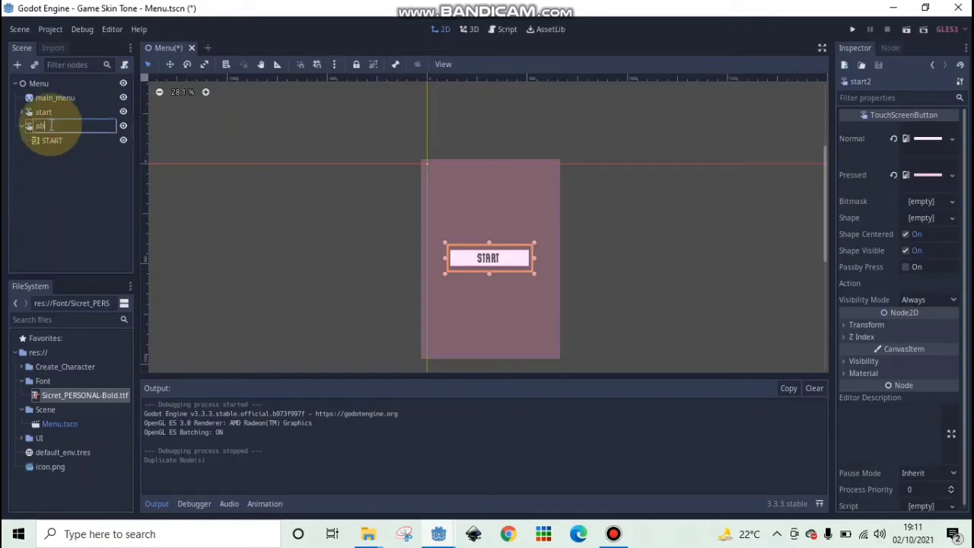
pyautogui.write('out')
pyautogui.press('Return')
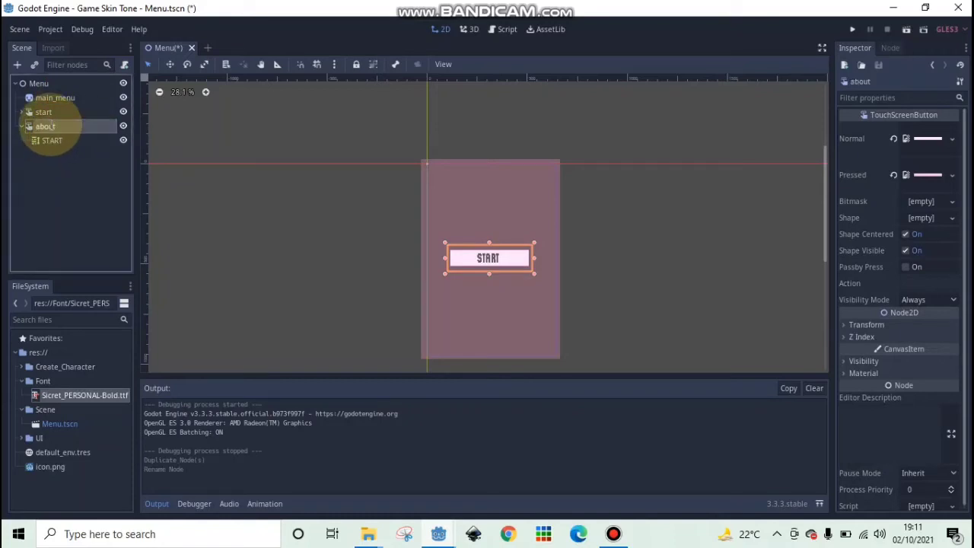
pyautogui.doubleClick(63, 141)
pyautogui.write('ab')
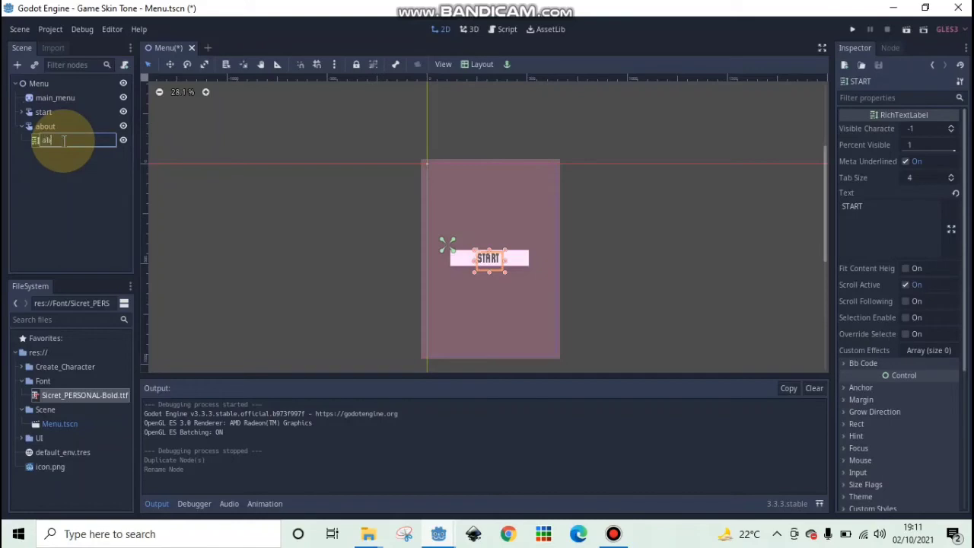
pyautogui.write('out')
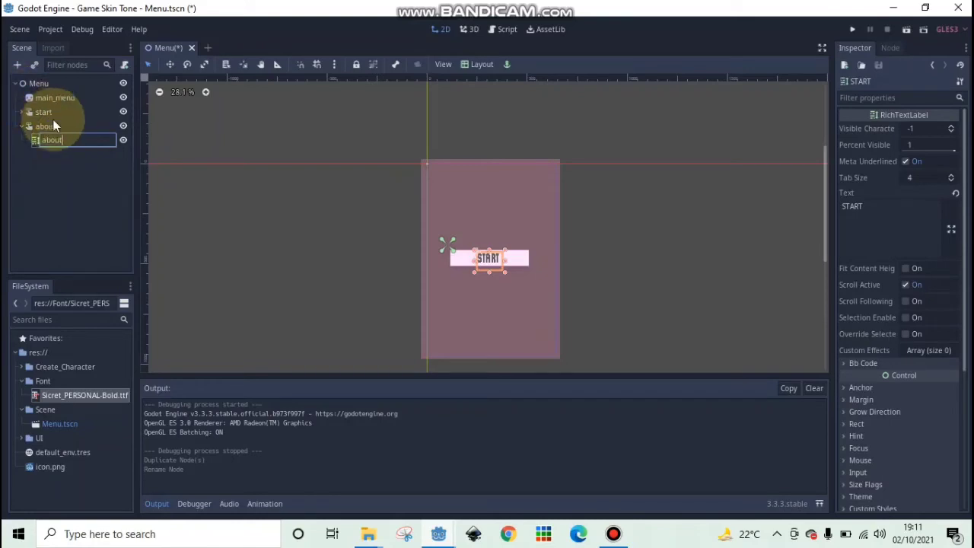
pyautogui.click(53, 122)
# - Make the about button's children non-selectable by grouping, and move the button with its label below START to about (112, 539)
pyautogui.moveTo(494, 259); pyautogui.dragTo(497, 282)
pyautogui.hotkey('ctrl', 'z')
pyautogui.click(81, 126)
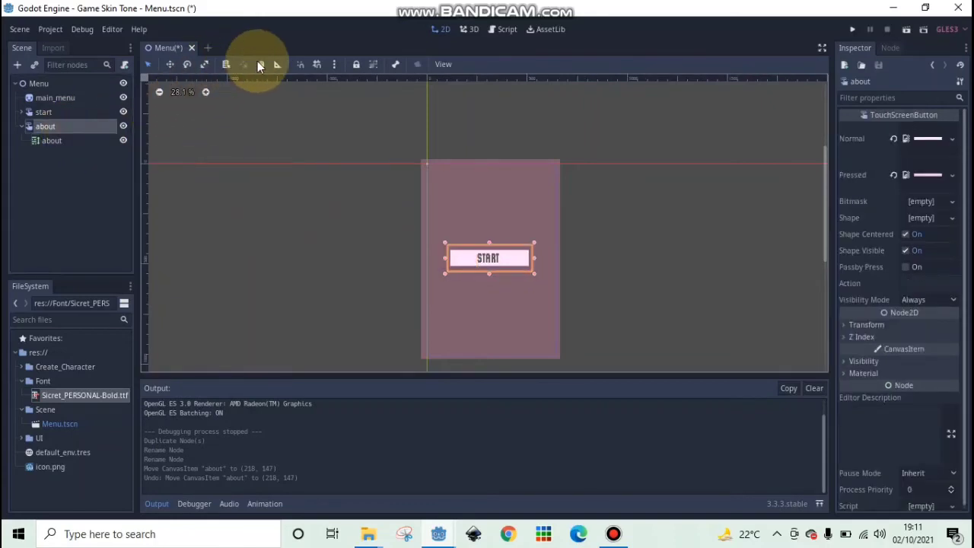
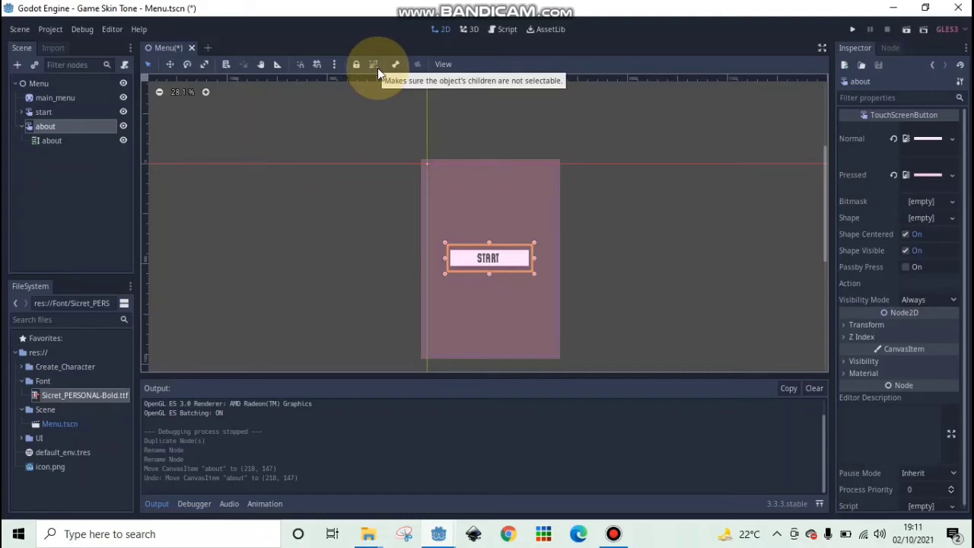
pyautogui.click(374, 66)
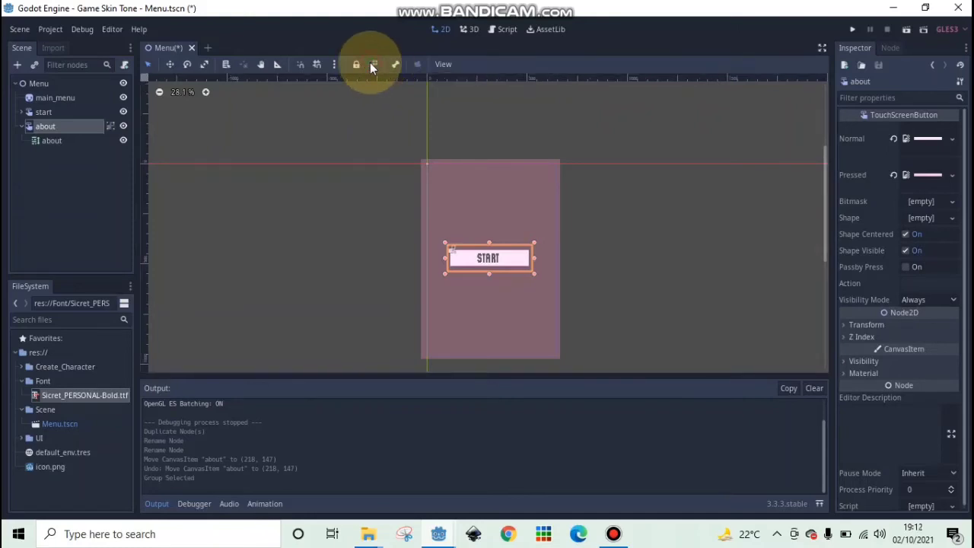
pyautogui.moveTo(490, 258); pyautogui.dragTo(497, 284)
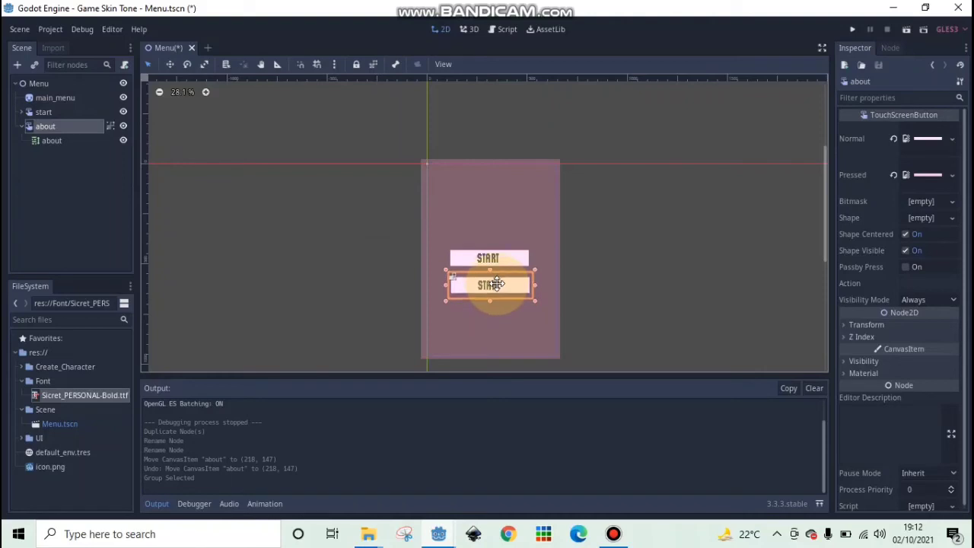
pyautogui.click(677, 333)
# - Set the text of the about button's label to "ABOUT"
pyautogui.click(75, 142)
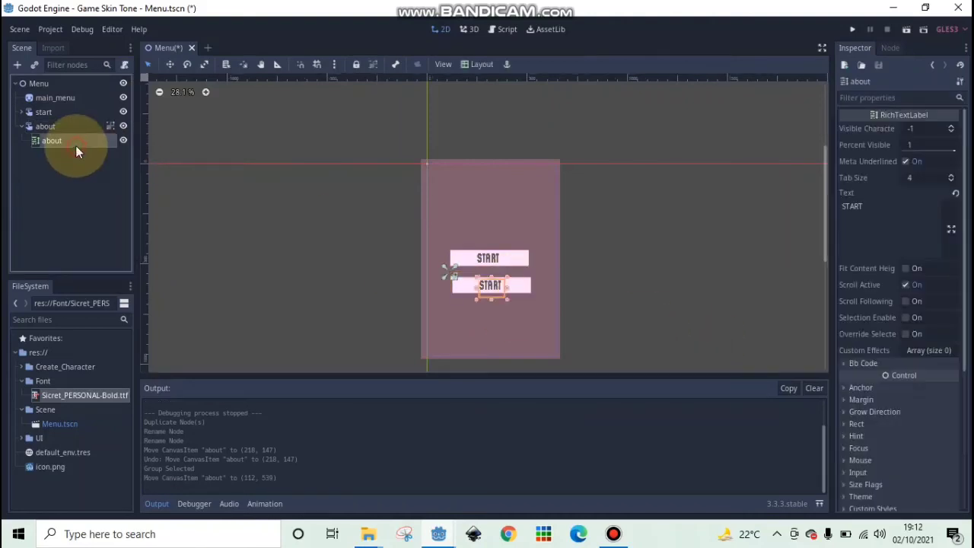
pyautogui.doubleClick(892, 213)
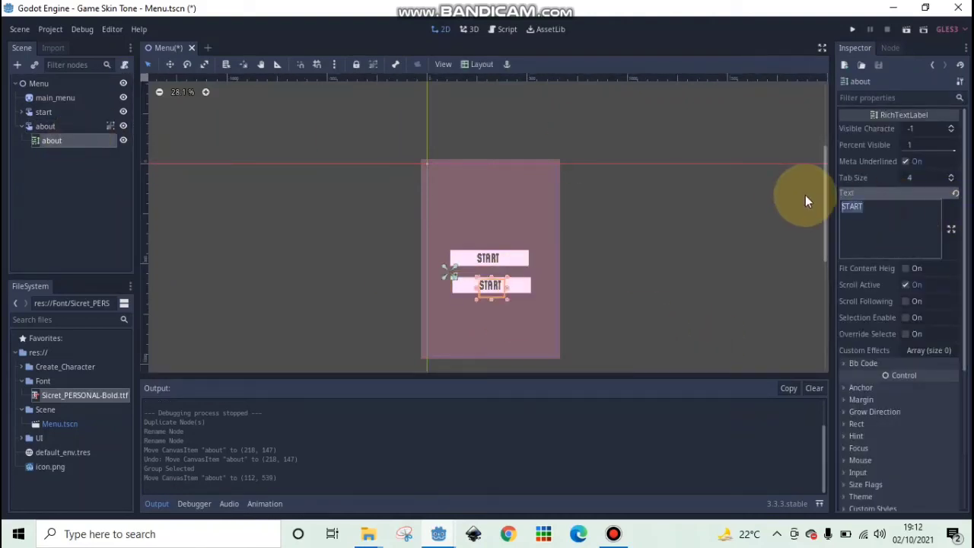
pyautogui.press('capslock')
pyautogui.write('ABOUT')
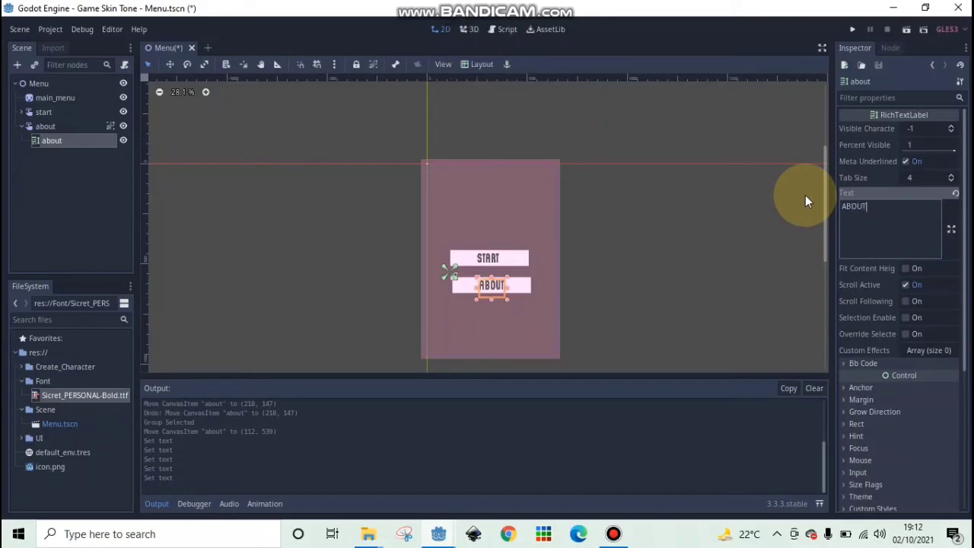
pyautogui.click(613, 296)
# - Align the ABOUT button's edges with the START button above it, at about (101, 545), and save the Menu scene
pyautogui.click(493, 286)
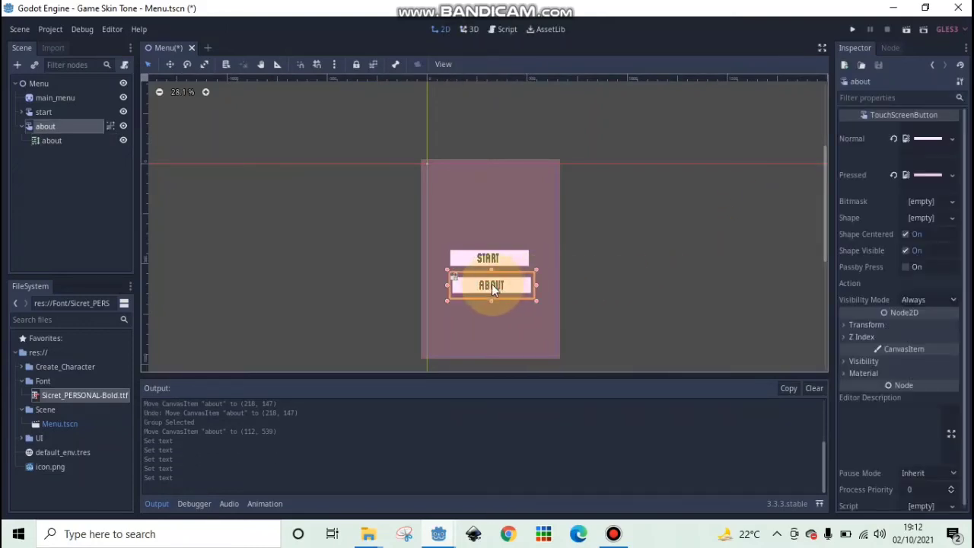
pyautogui.click(635, 255)
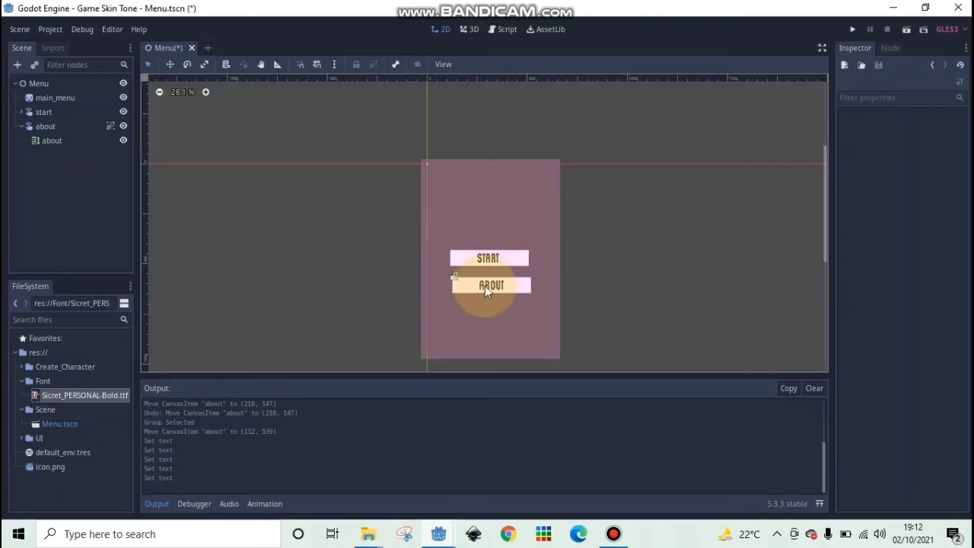
pyautogui.scroll(5, 515, 307)
pyautogui.click(460, 270)
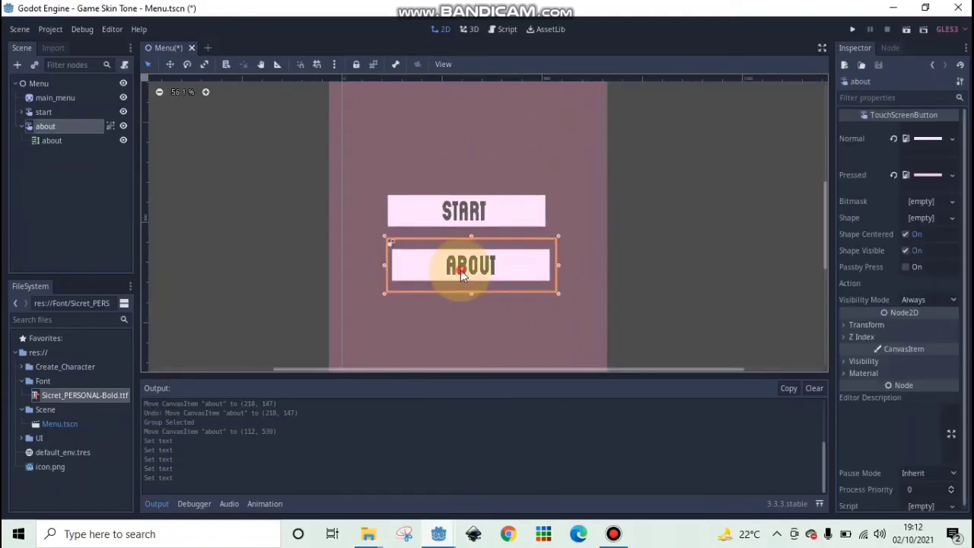
pyautogui.moveTo(454, 270); pyautogui.dragTo(449, 272)
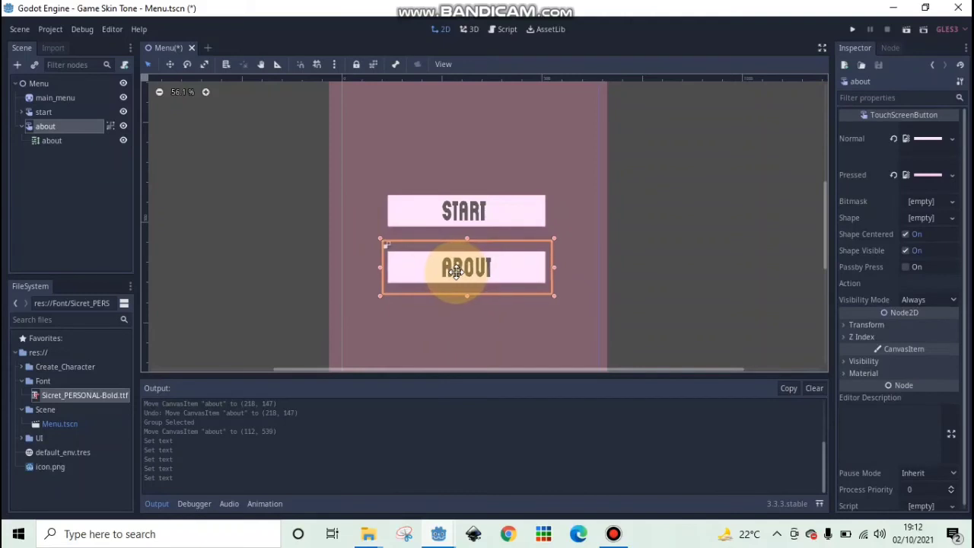
pyautogui.click(689, 296)
pyautogui.scroll(-2, 688, 295)
pyautogui.scroll(-1, 689, 294)
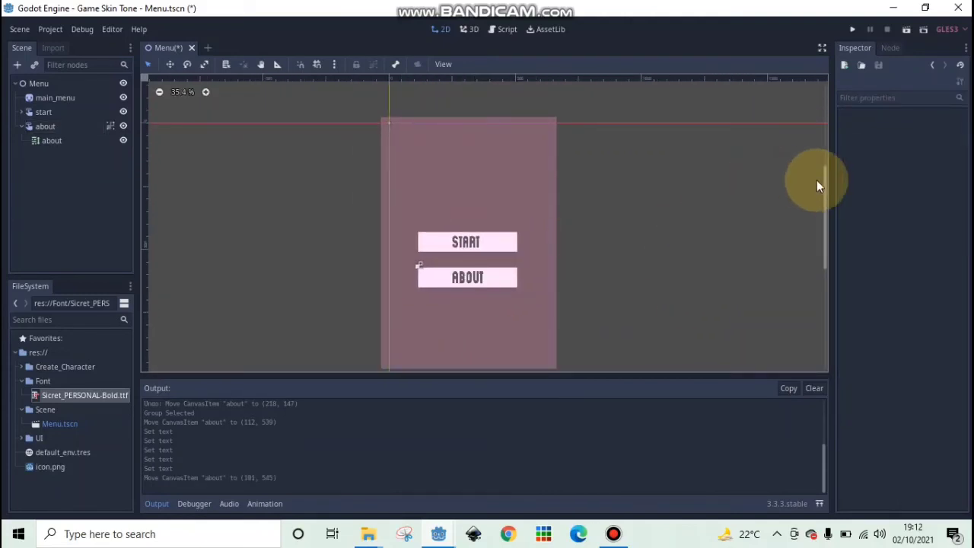
pyautogui.moveTo(827, 188); pyautogui.dragTo(828, 196)
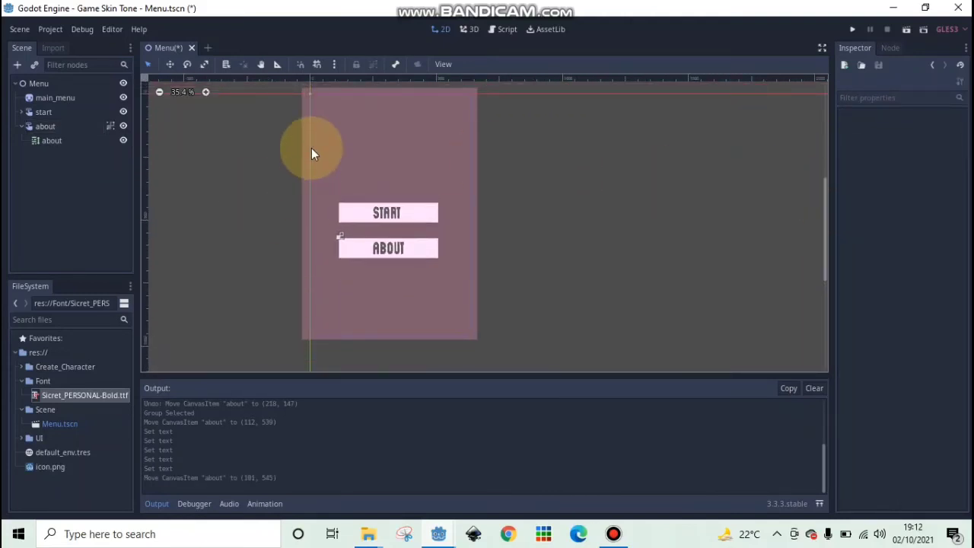
pyautogui.hotkey('ctrl', 's')
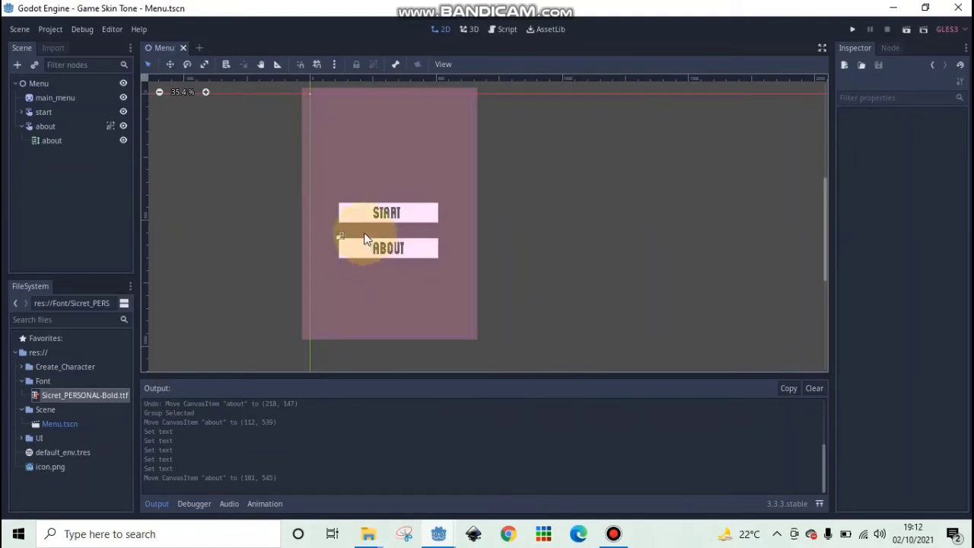
# - Create a new 2D scene and rename its root node GAME
pyautogui.click(199, 48)
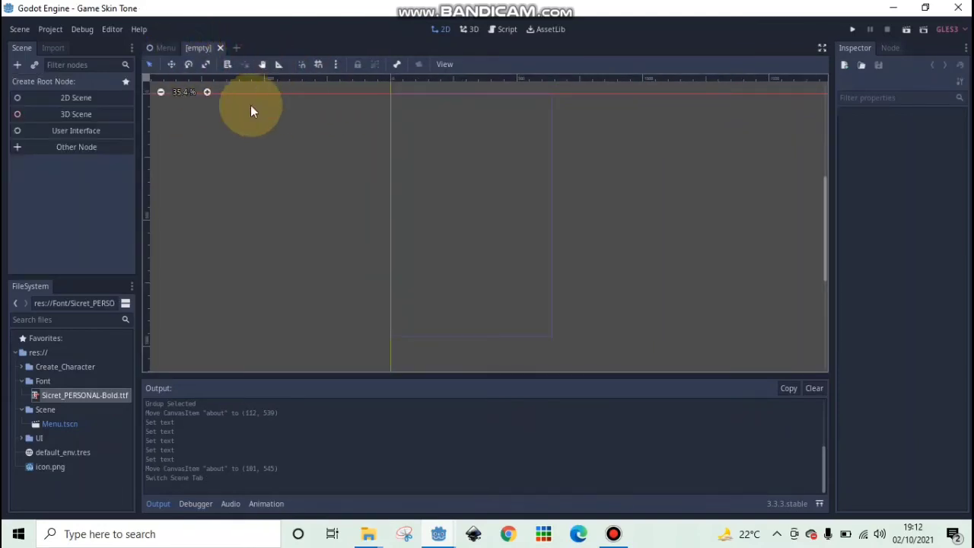
pyautogui.click(88, 99)
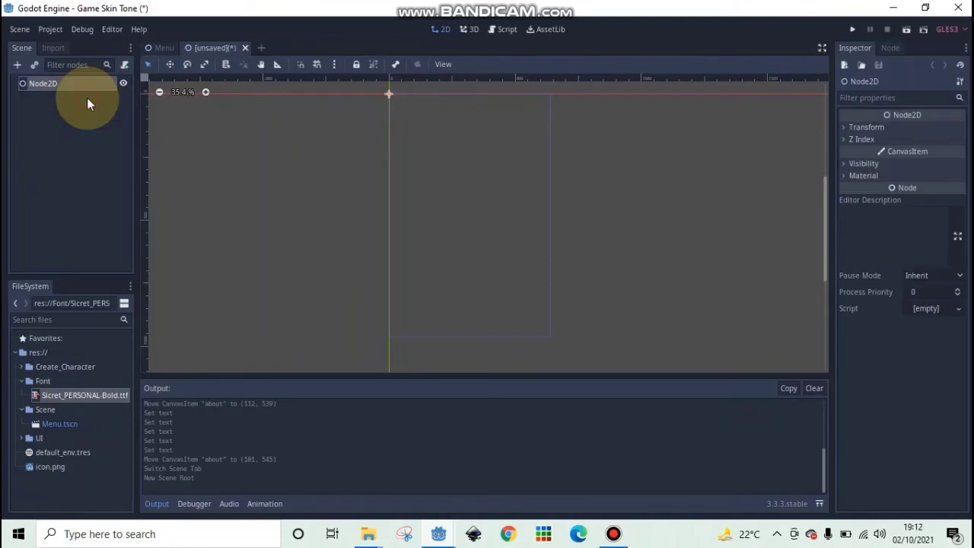
pyautogui.doubleClick(47, 85)
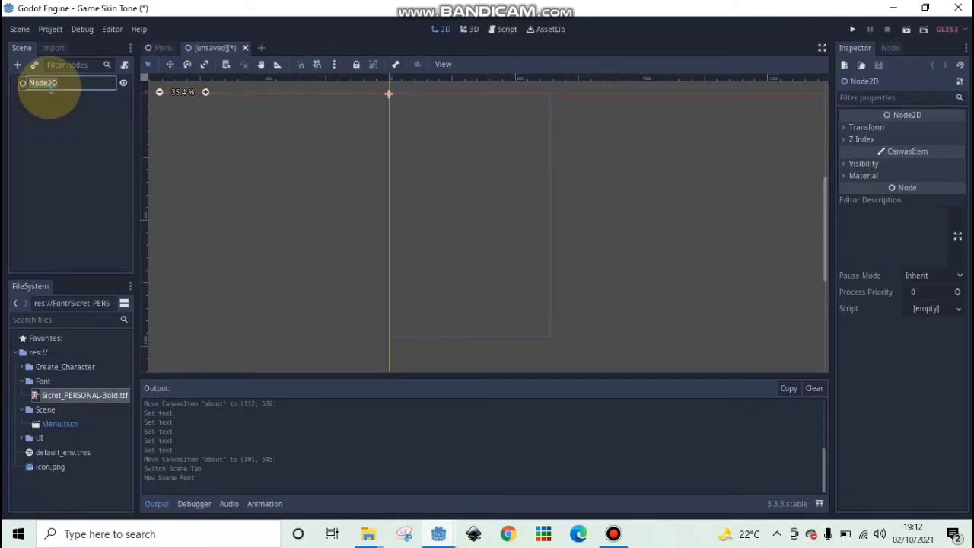
pyautogui.write('GAME')
pyautogui.press('Return')
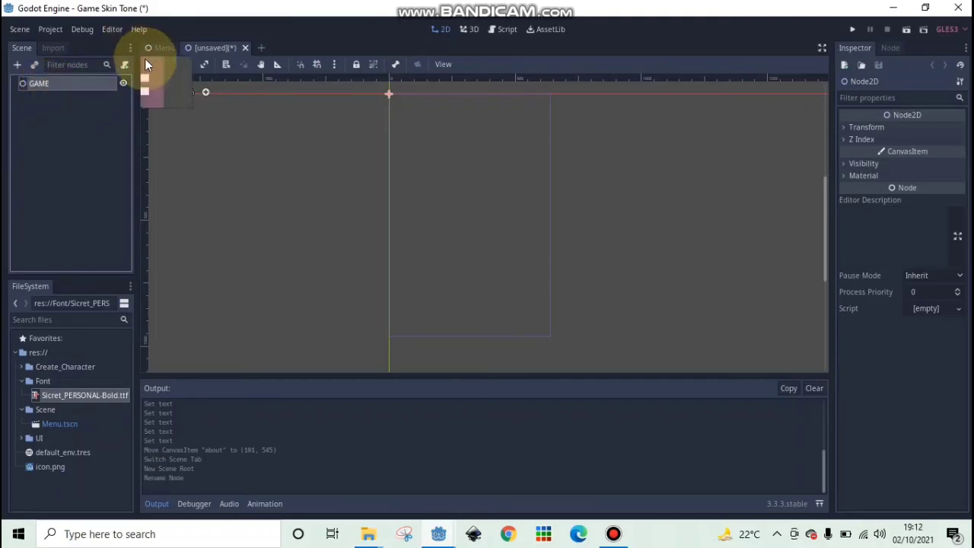
# - Save the GAME scene as Game.tscn in the res://Scene folder
pyautogui.hotkey('ctrl', 's')
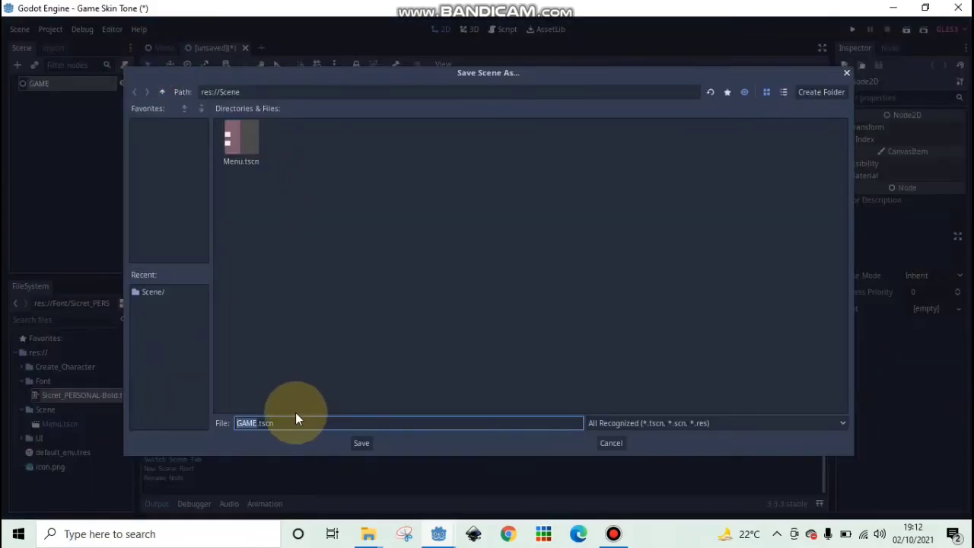
pyautogui.write('G')
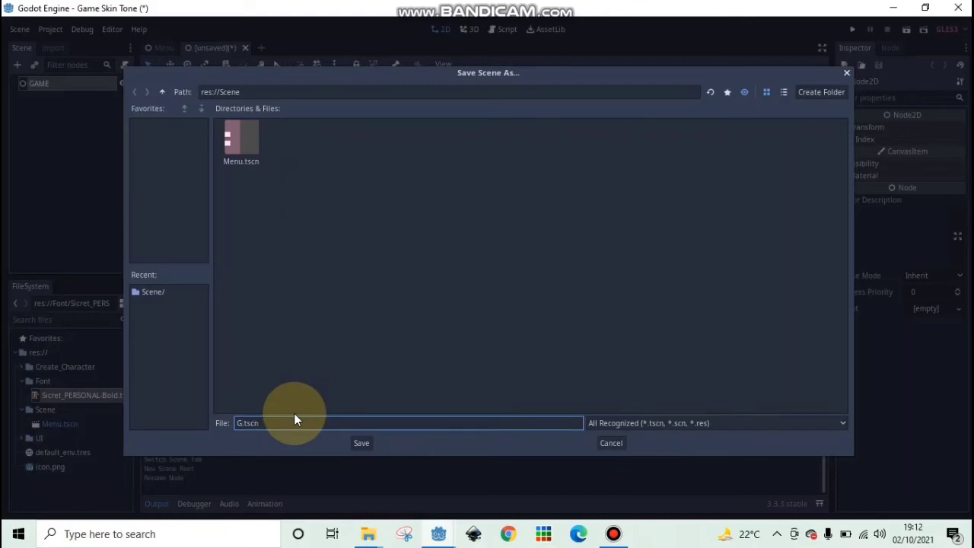
pyautogui.press('capslock')
pyautogui.write('ame')
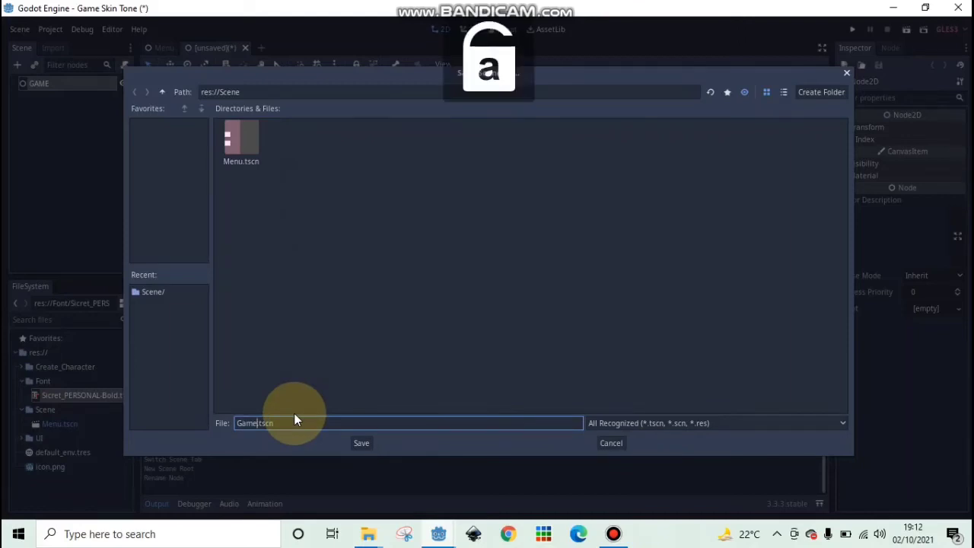
pyautogui.click(362, 443)
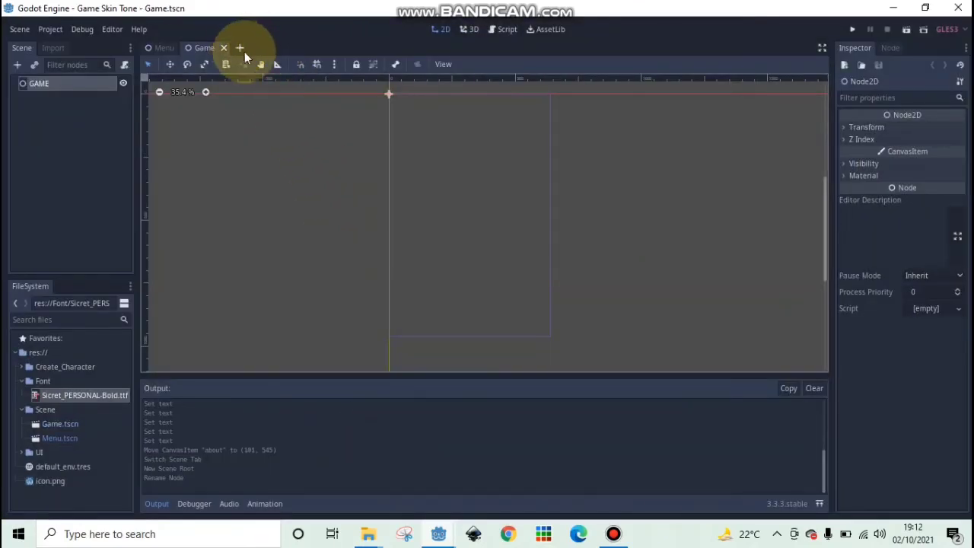
# - Create another 2D scene with its root node renamed About, and save it as About.tscn in res://Scene
pyautogui.click(240, 48)
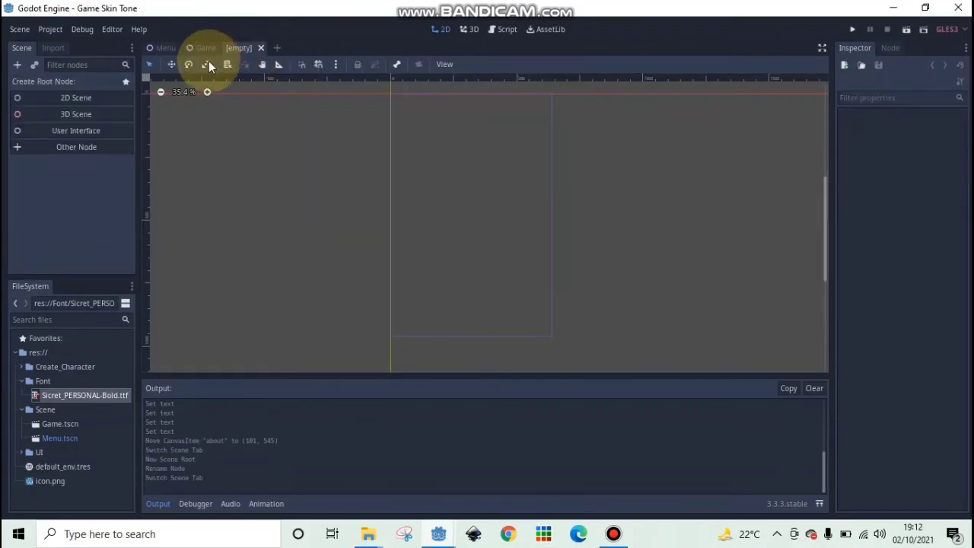
pyautogui.click(124, 97)
pyautogui.doubleClick(61, 81)
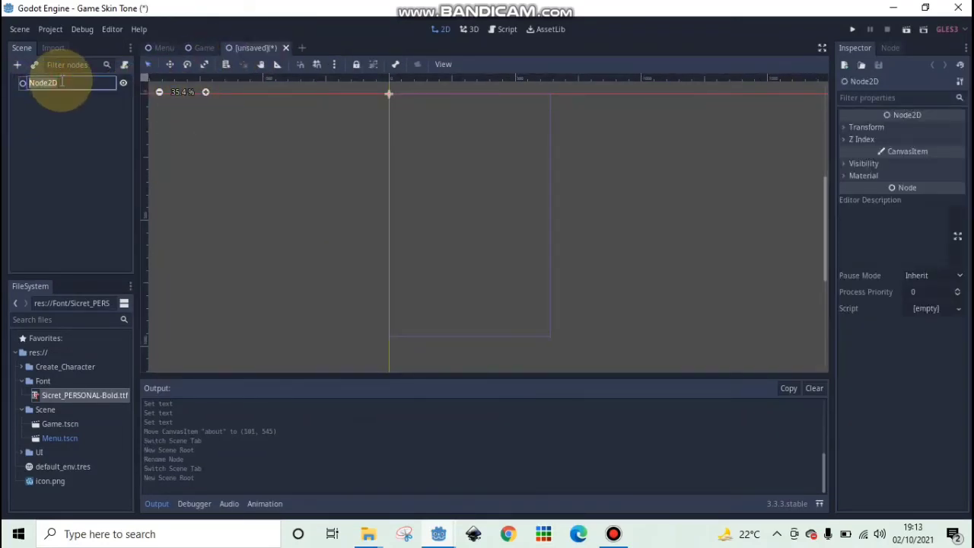
pyautogui.write('About')
pyautogui.press('Return')
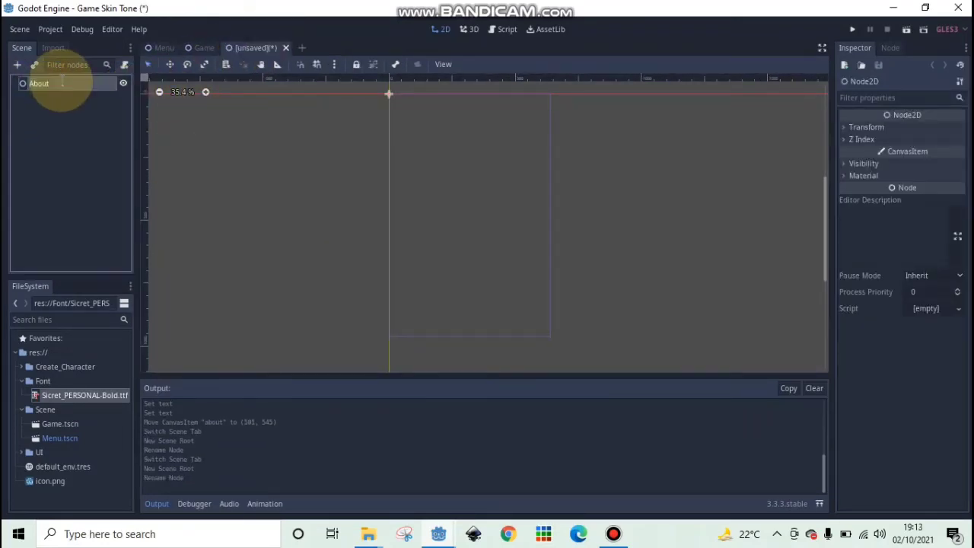
pyautogui.hotkey('ctrl', 's')
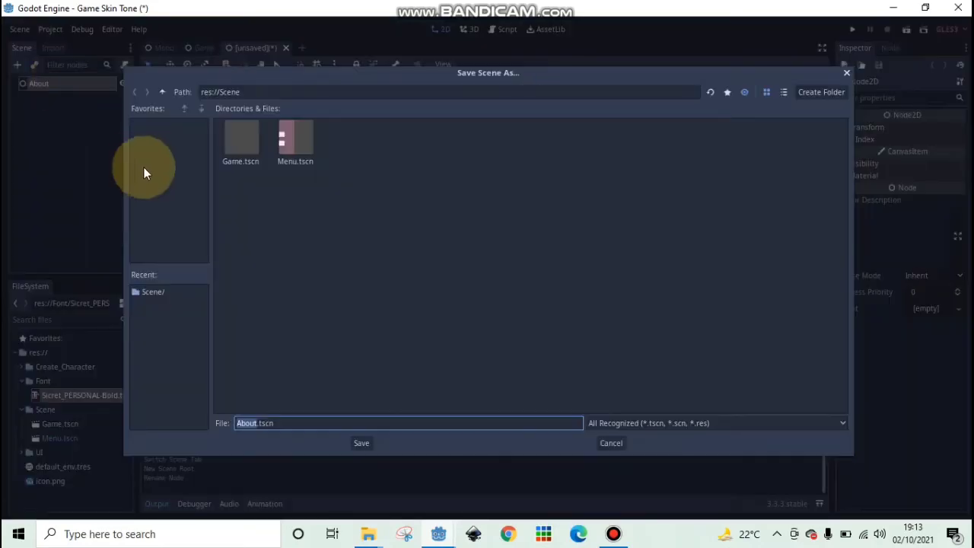
pyautogui.click(363, 443)
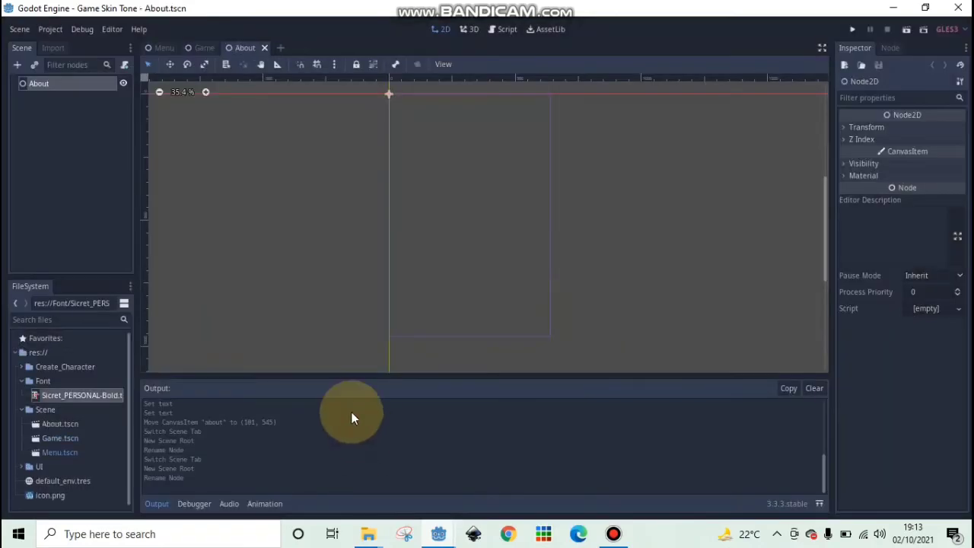
pyautogui.click(203, 47)
pyautogui.click(163, 48)
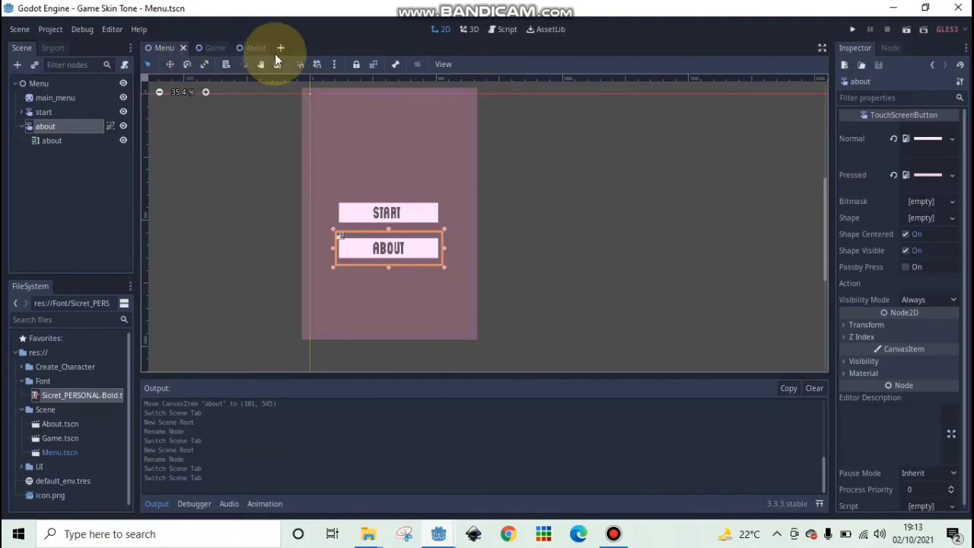
pyautogui.click(213, 48)
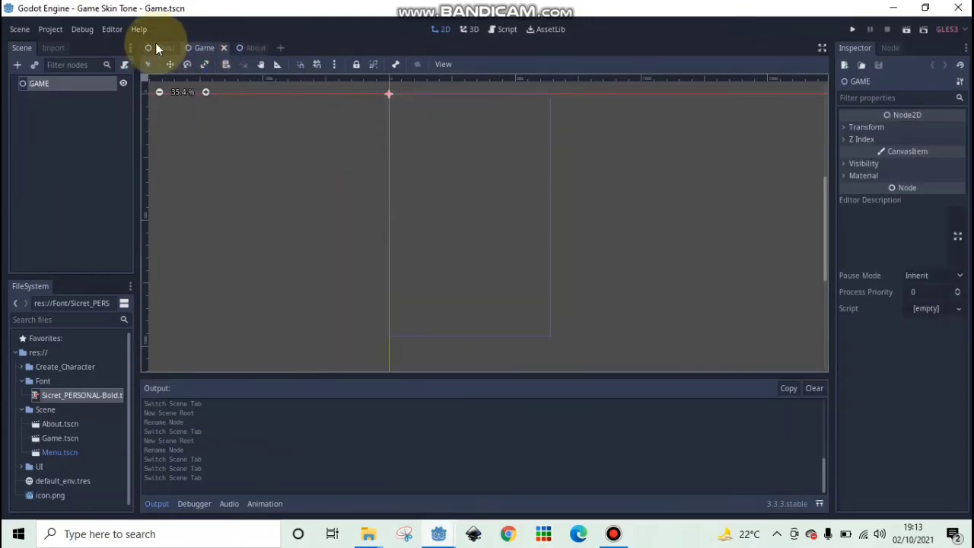
pyautogui.click(243, 48)
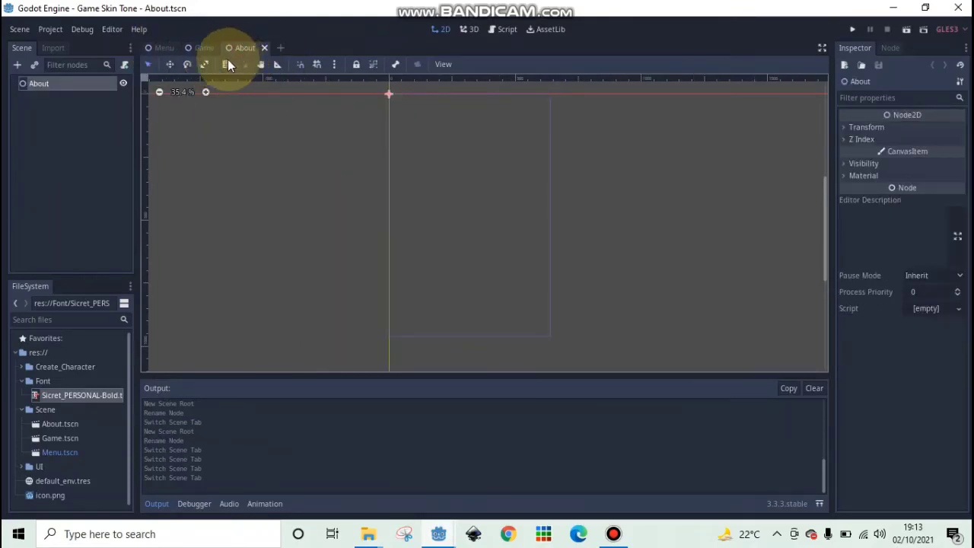
# - Add the Small_Apartment_Kitchen image from the UI folder to the GAME scene as a background sprite
pyautogui.click(196, 50)
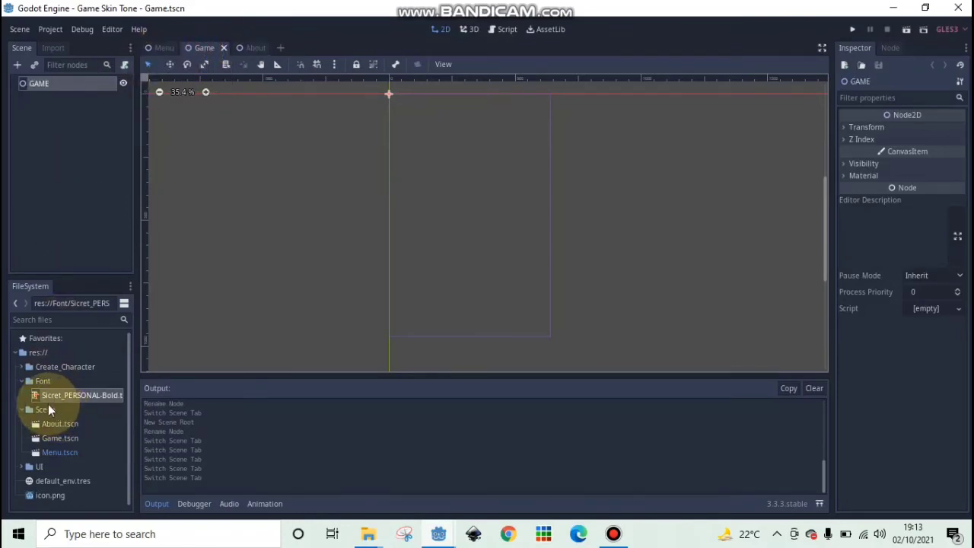
pyautogui.doubleClick(30, 467)
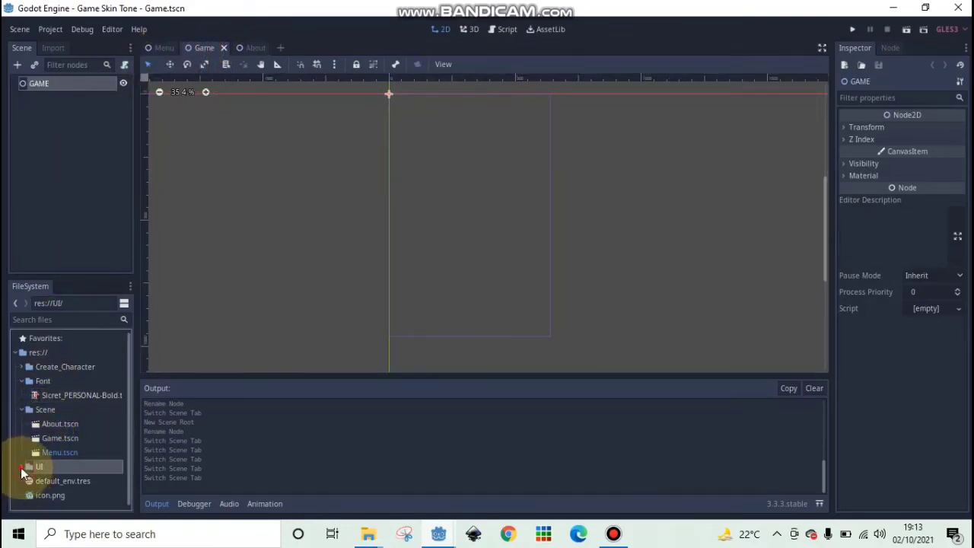
pyautogui.scroll(-3, 50, 450)
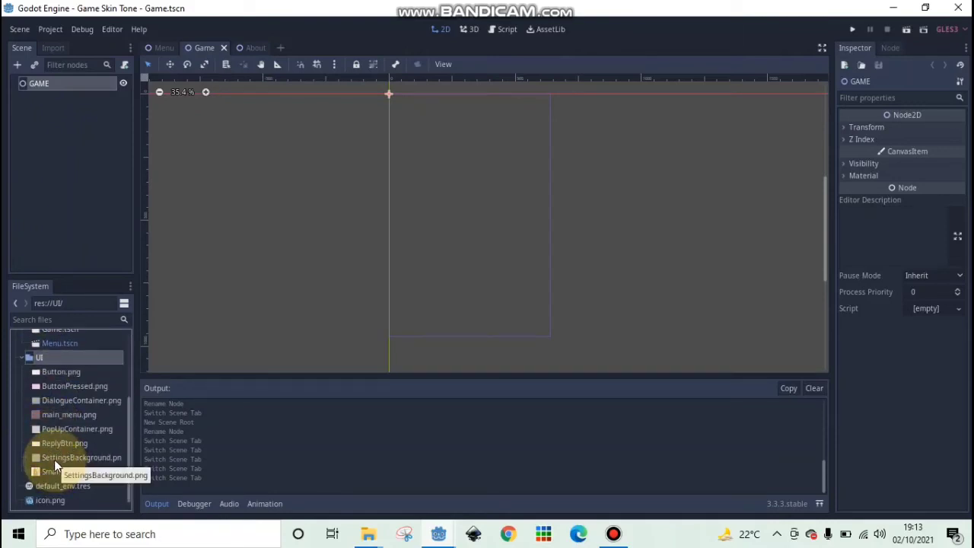
pyautogui.scroll(3, 53, 460)
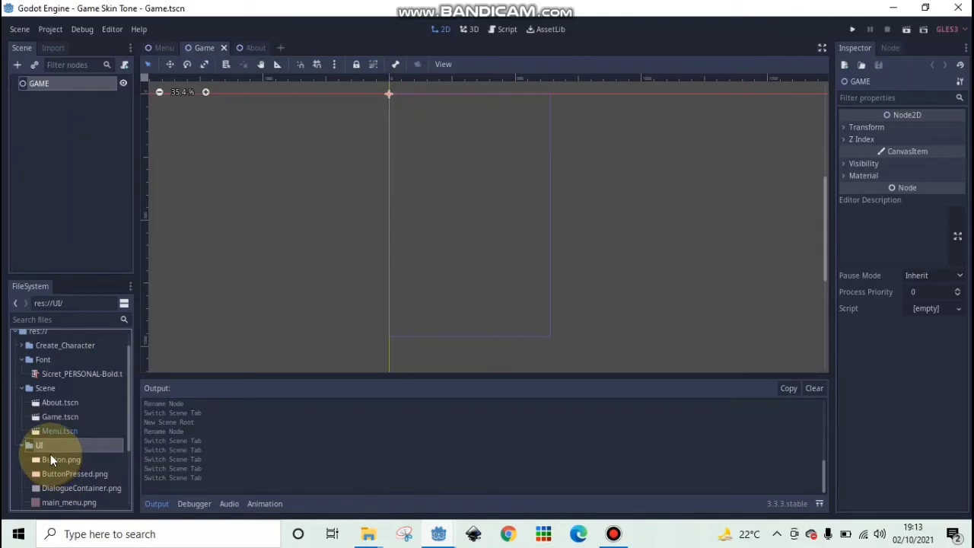
pyautogui.scroll(-2, 51, 453)
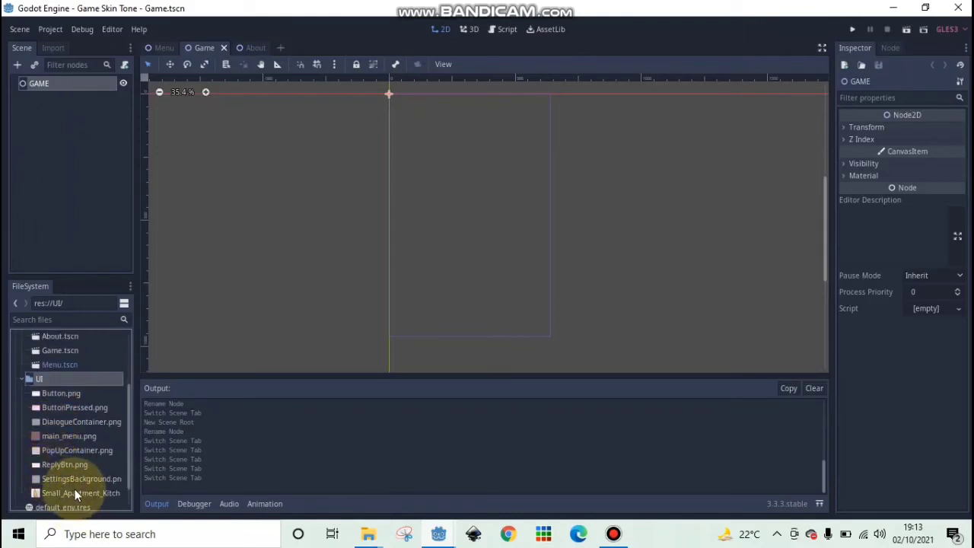
pyautogui.moveTo(80, 494); pyautogui.dragTo(416, 238)
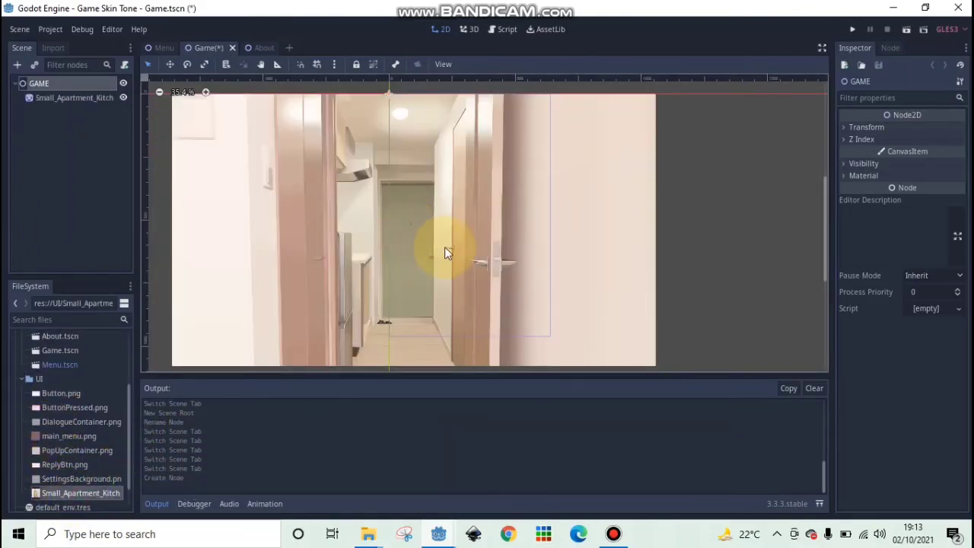
# - Scale the kitchen background to about (0.89, 0.95) and move it to about (464, 502) so it covers the game frame
pyautogui.scroll(-2, 444, 251)
pyautogui.moveTo(606, 132); pyautogui.dragTo(566, 143)
pyautogui.moveTo(453, 199); pyautogui.dragTo(539, 188)
pyautogui.click(720, 261)
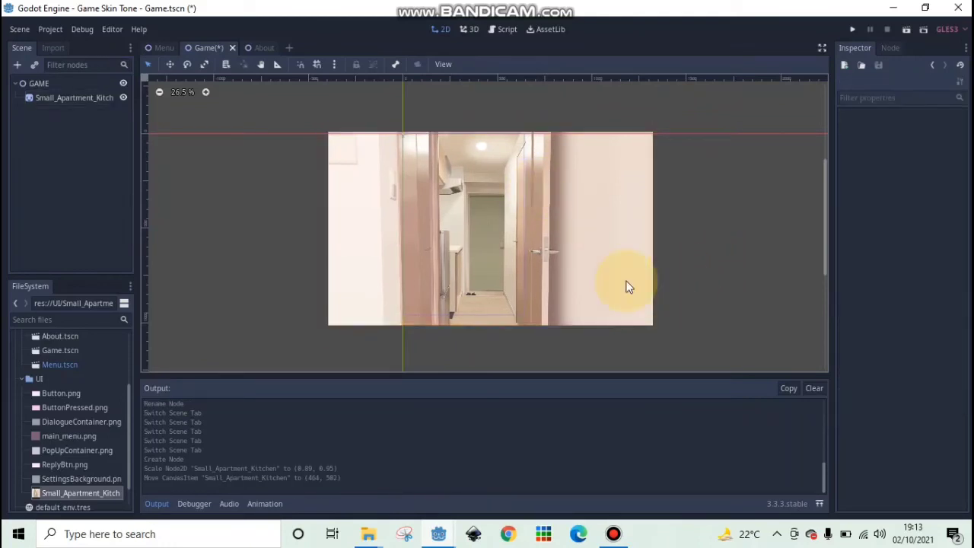
# - Save the Game scene, run it on its own to preview the kitchen background, and close the preview
pyautogui.click(557, 175)
pyautogui.click(724, 195)
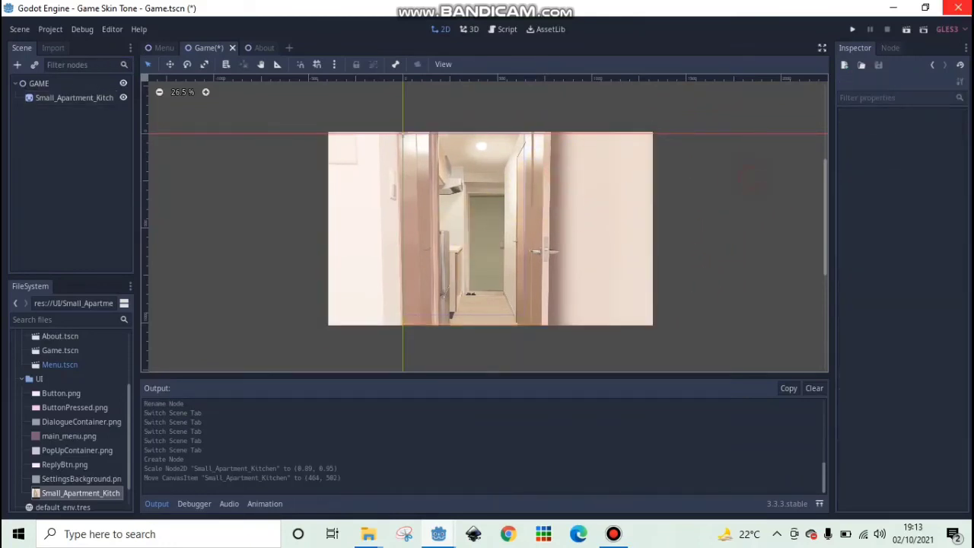
pyautogui.click(906, 29)
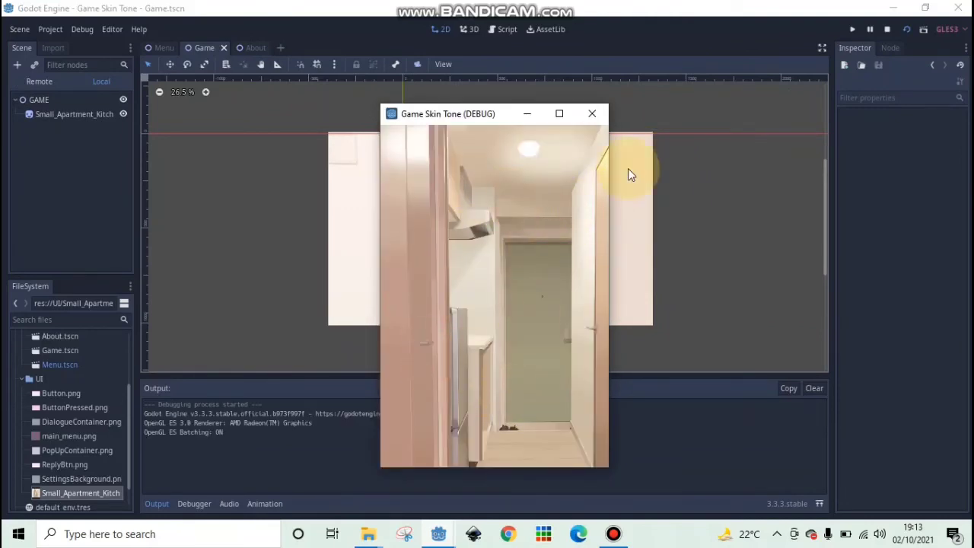
pyautogui.click(597, 118)
# - Copy the main_menu background, the START label and the about button with its label from the Menu scene into the About scene's root
pyautogui.click(251, 47)
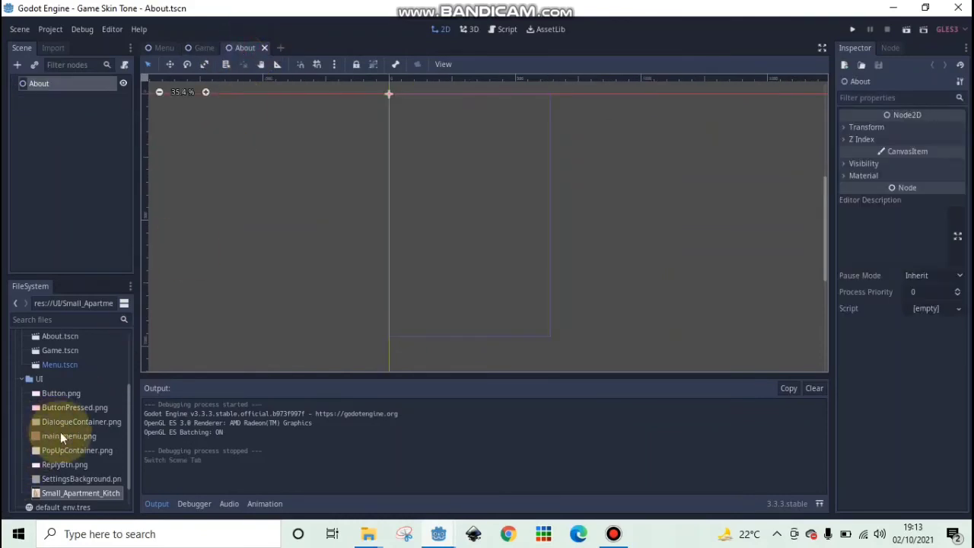
pyautogui.moveTo(67, 437); pyautogui.dragTo(169, 166)
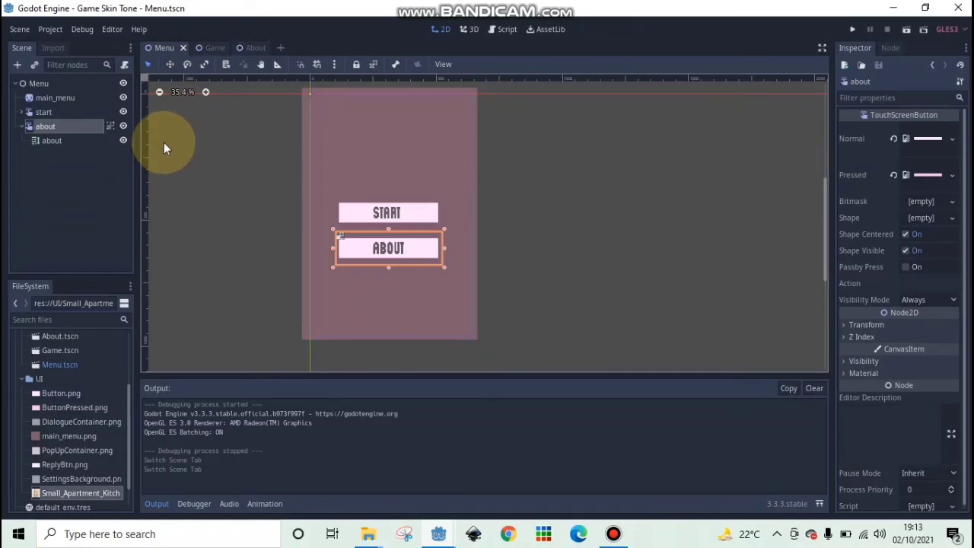
pyautogui.click(42, 100)
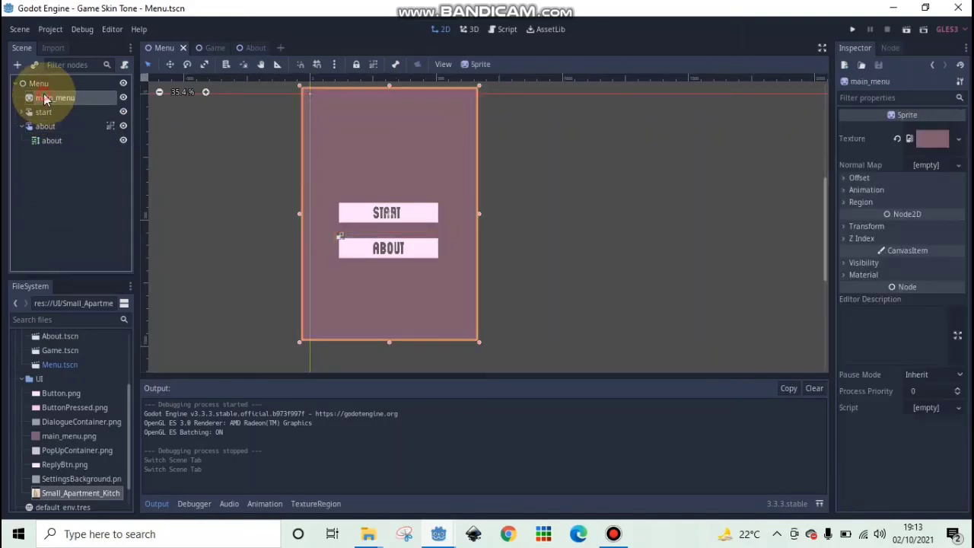
pyautogui.click(22, 113)
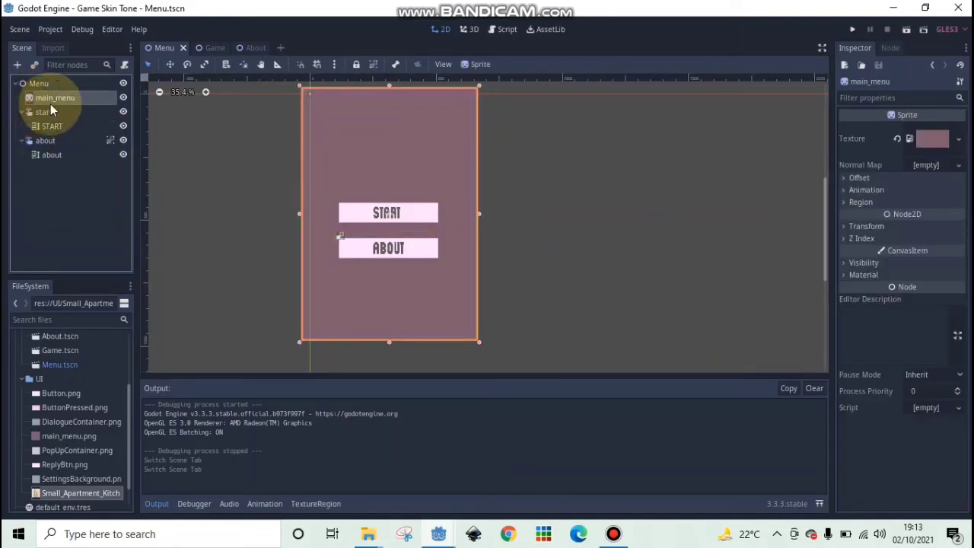
pyautogui.keyDown('ctrl'); pyautogui.click(56, 127); pyautogui.keyUp('ctrl')
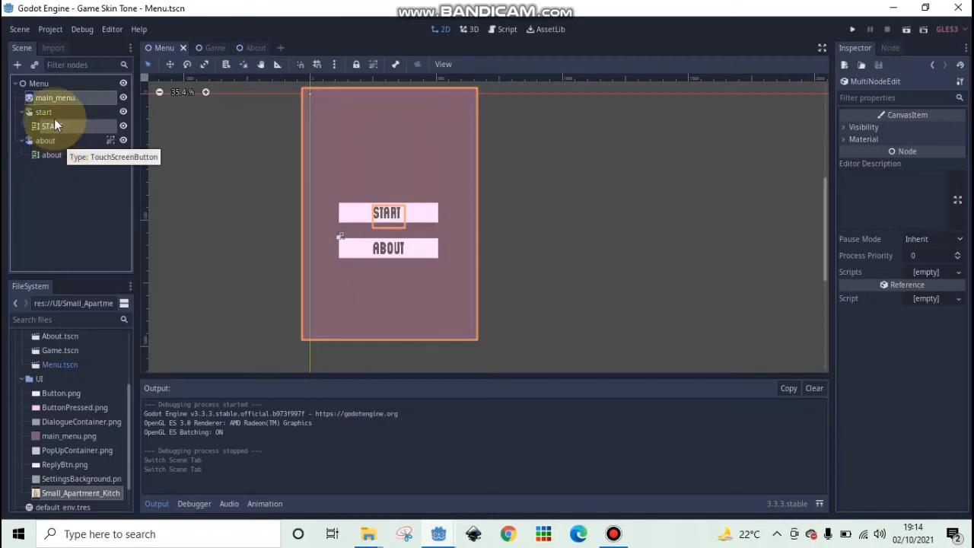
pyautogui.keyDown('ctrl'); pyautogui.click(58, 144); pyautogui.keyUp('ctrl')
pyautogui.keyDown('ctrl'); pyautogui.click(58, 153); pyautogui.keyUp('ctrl')
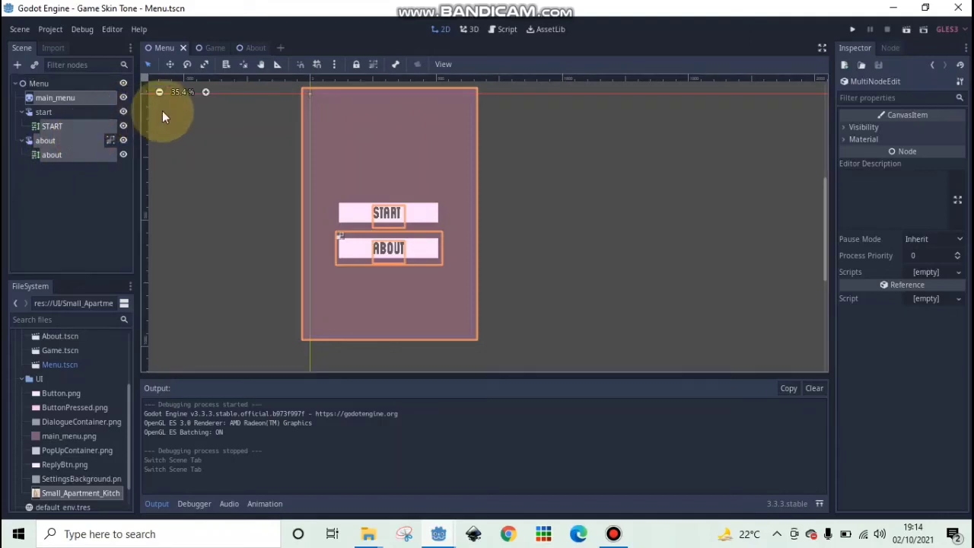
pyautogui.click(255, 47)
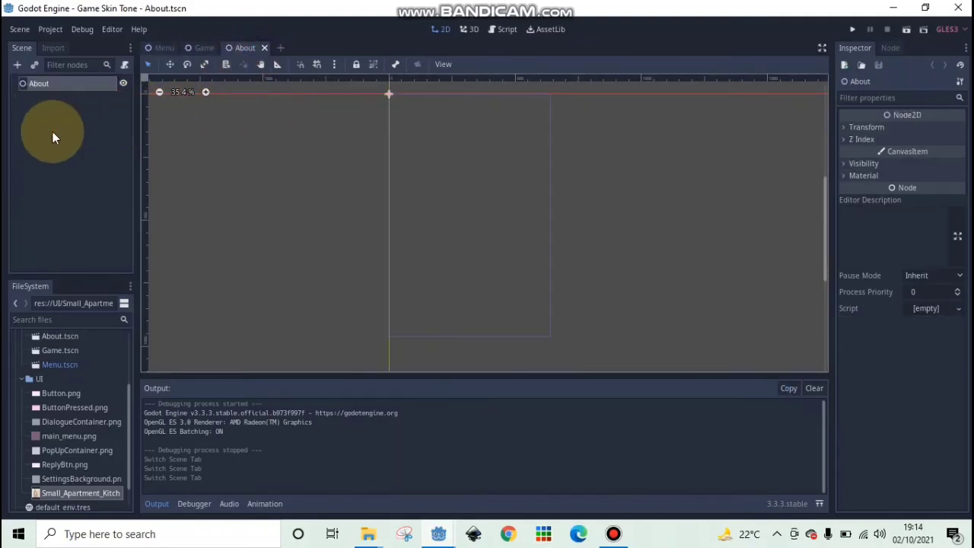
pyautogui.click(54, 86)
pyautogui.hotkey('ctrl', 'v')
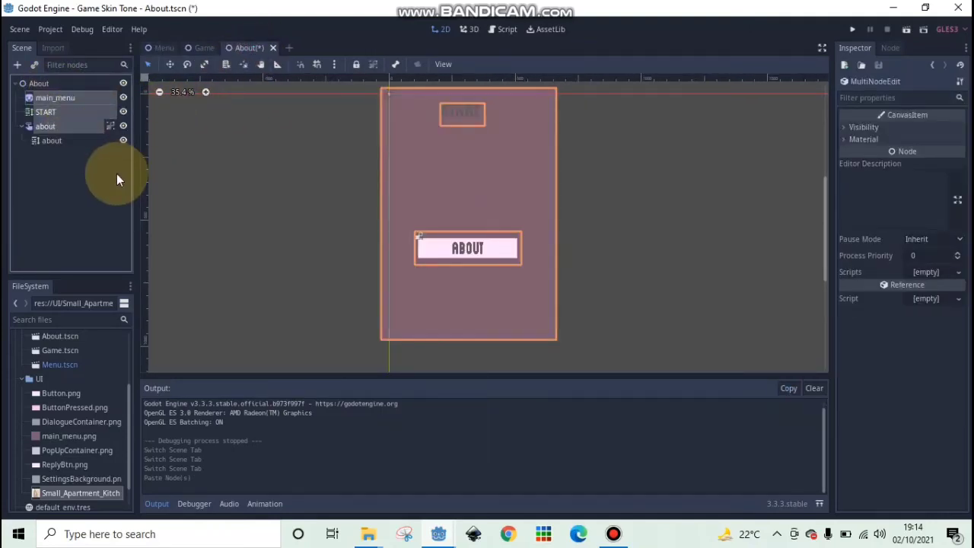
pyautogui.click(86, 183)
# - Move the pasted START label down to about (220, 186) in the About scene
pyautogui.click(45, 112)
pyautogui.click(490, 110)
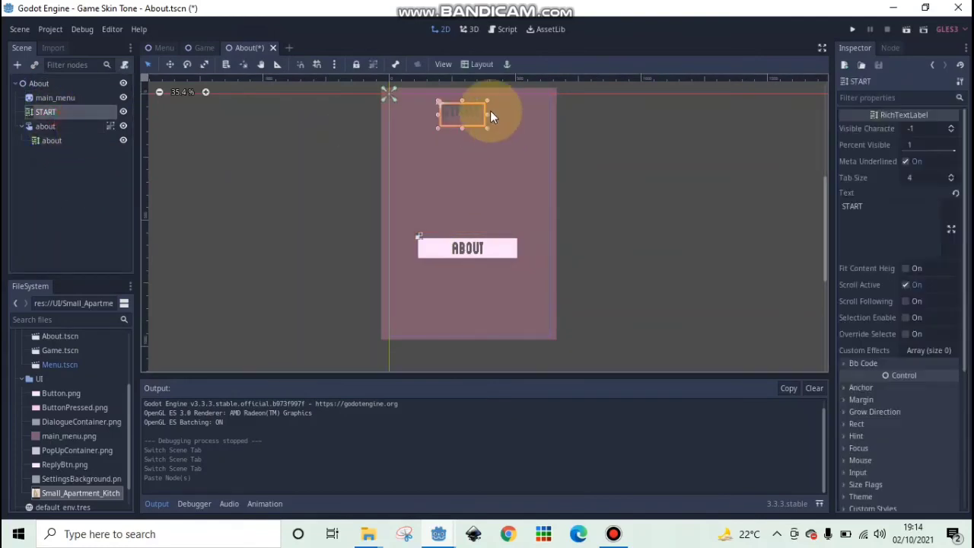
pyautogui.moveTo(466, 112); pyautogui.dragTo(471, 150)
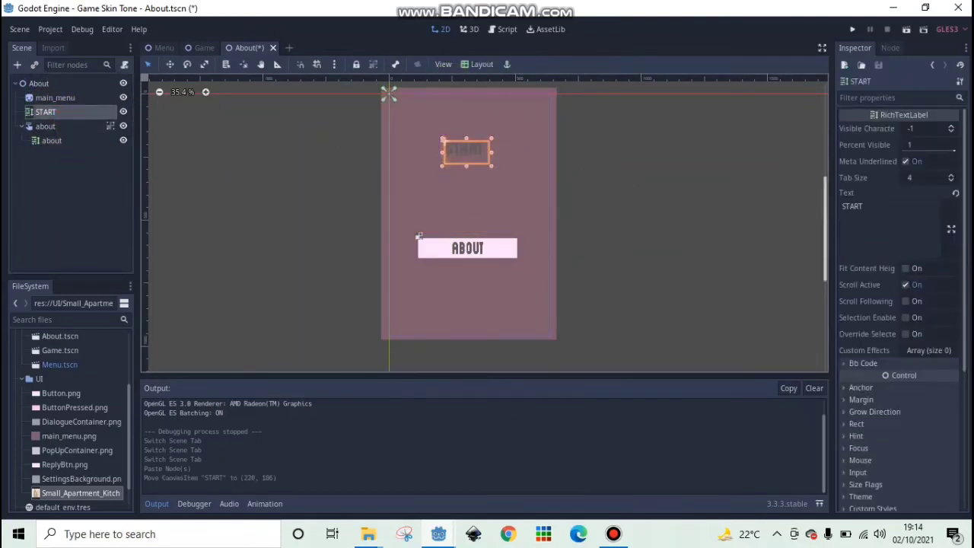
# - Replace the START label's text with "Developed by :" and "dinysys" on a second line
pyautogui.doubleClick(868, 202)
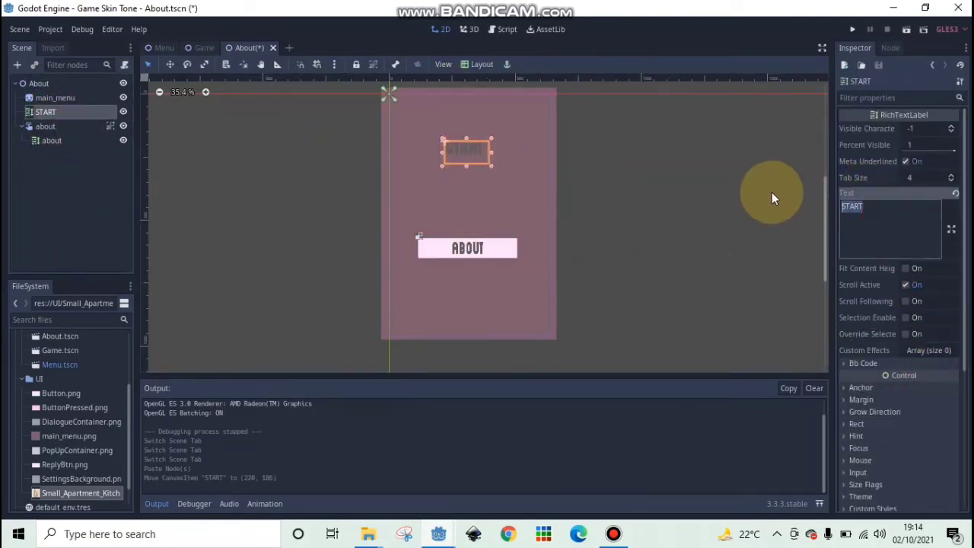
pyautogui.write('Game')
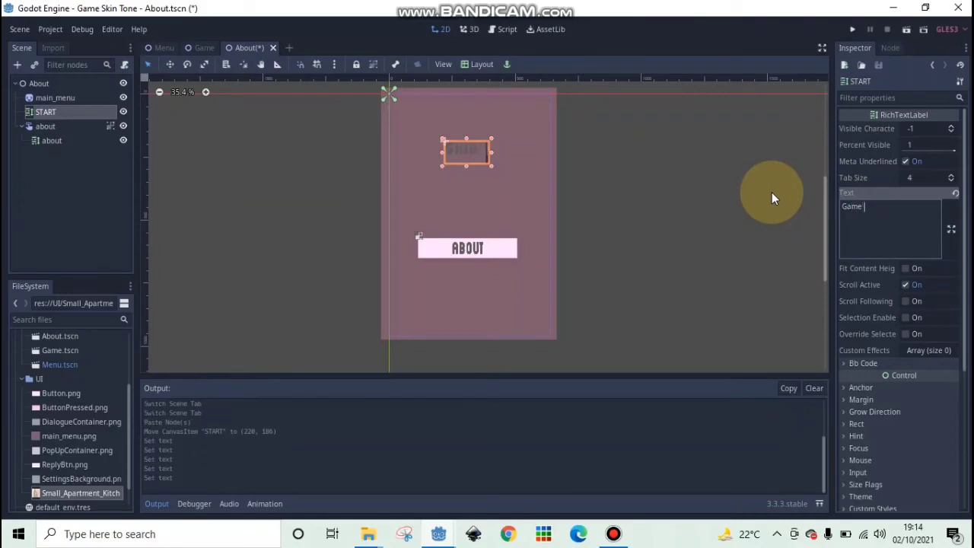
pyautogui.hotkey('ctrl', 'a')
pyautogui.write('D')
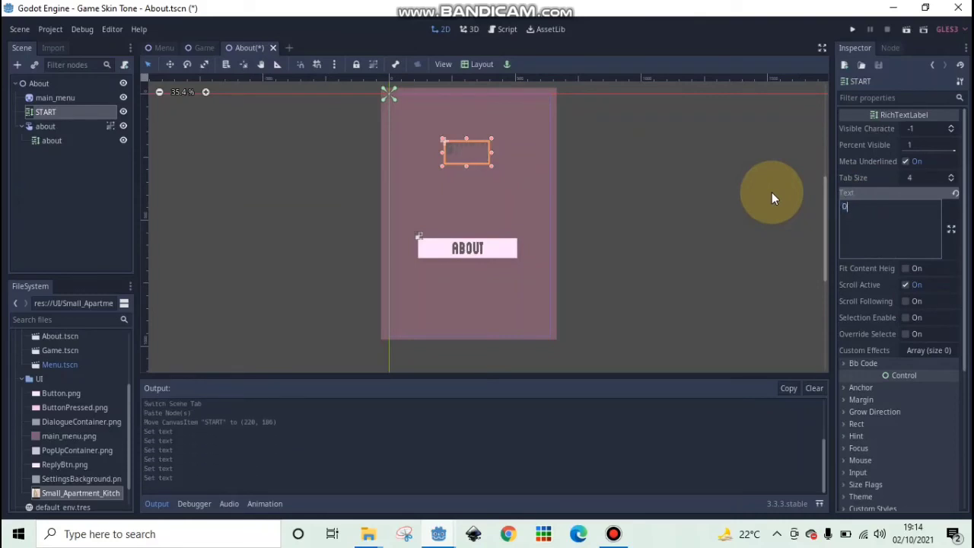
pyautogui.write('eveloped')
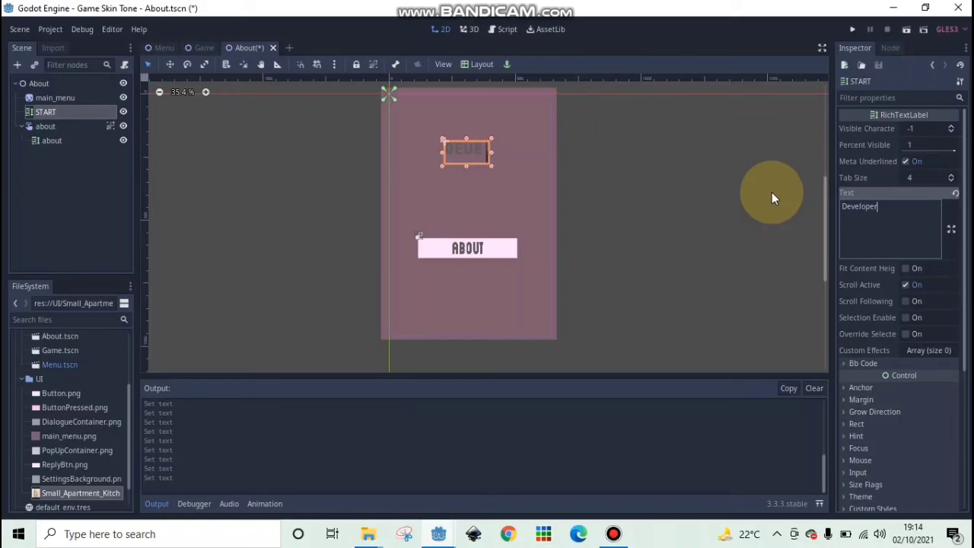
pyautogui.write(' by :')
pyautogui.press('BackSpace')
pyautogui.press('Return')
pyautogui.write('dinysys')
# - Enlarge the credit label's box to about 436 by 268 so both lines of text fit
pyautogui.moveTo(467, 166); pyautogui.dragTo(461, 211)
pyautogui.moveTo(491, 178); pyautogui.dragTo(529, 179)
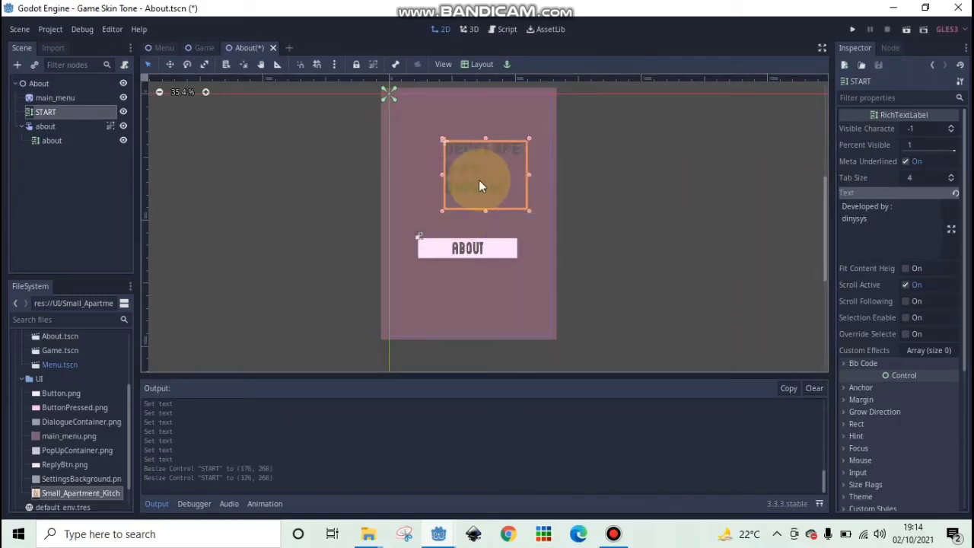
pyautogui.moveTo(444, 174); pyautogui.dragTo(415, 174)
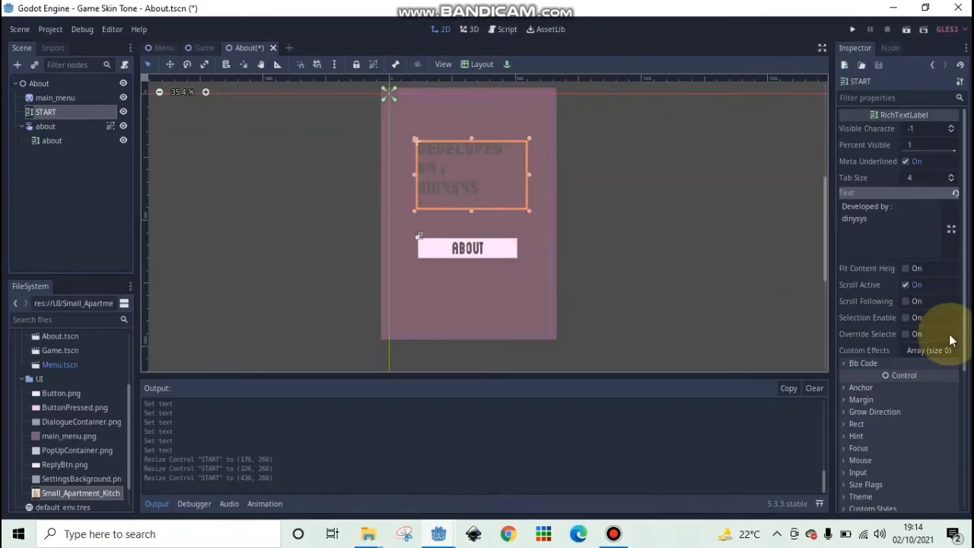
# - Set the credit label's custom default color to white (ffffff)
pyautogui.scroll(-10, 897, 320)
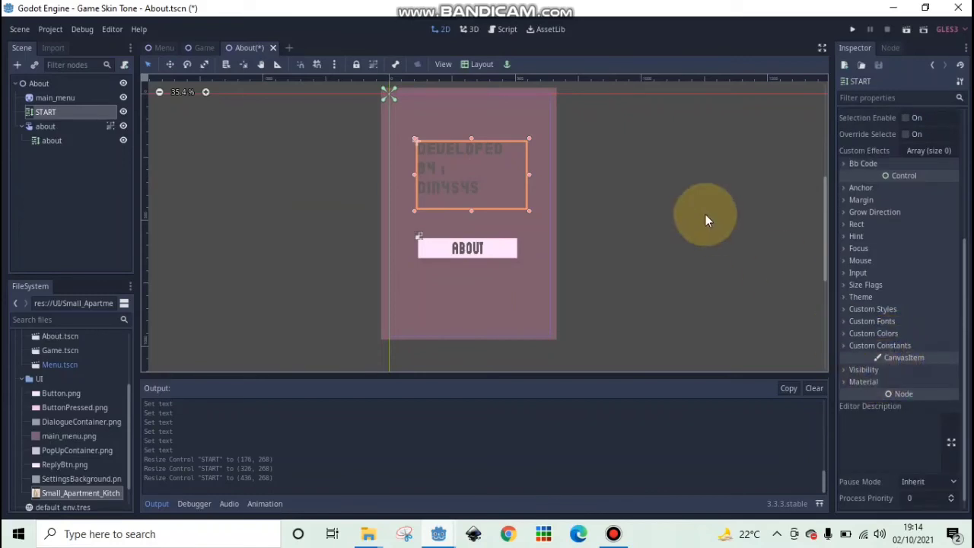
pyautogui.click(861, 321)
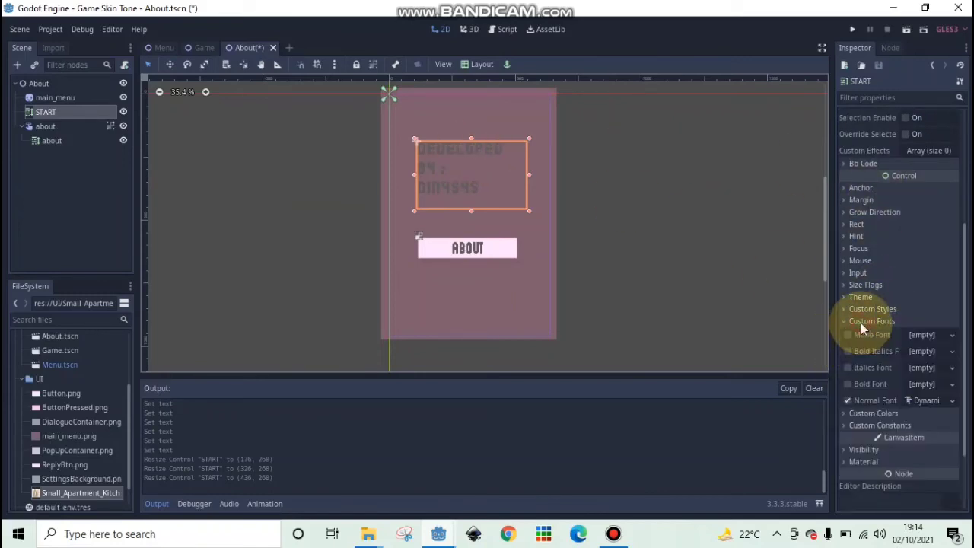
pyautogui.click(876, 414)
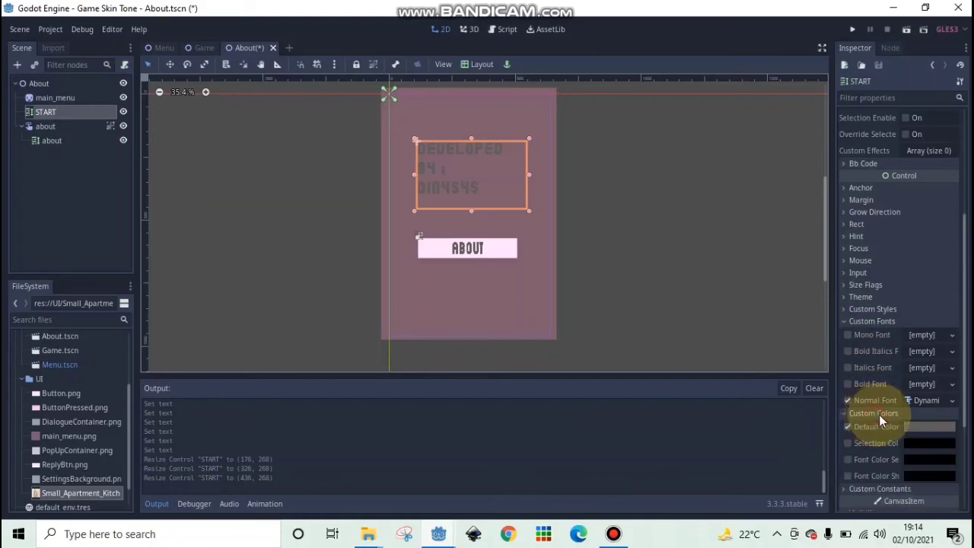
pyautogui.click(930, 426)
pyautogui.moveTo(706, 174); pyautogui.dragTo(663, 79)
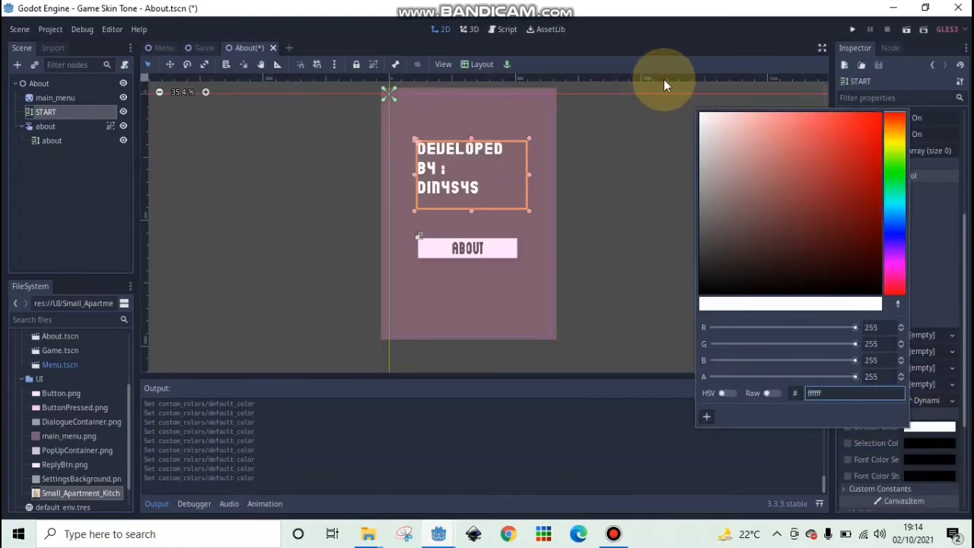
pyautogui.click(592, 194)
# - Change the text of the label inside the about button to "x"
pyautogui.click(482, 248)
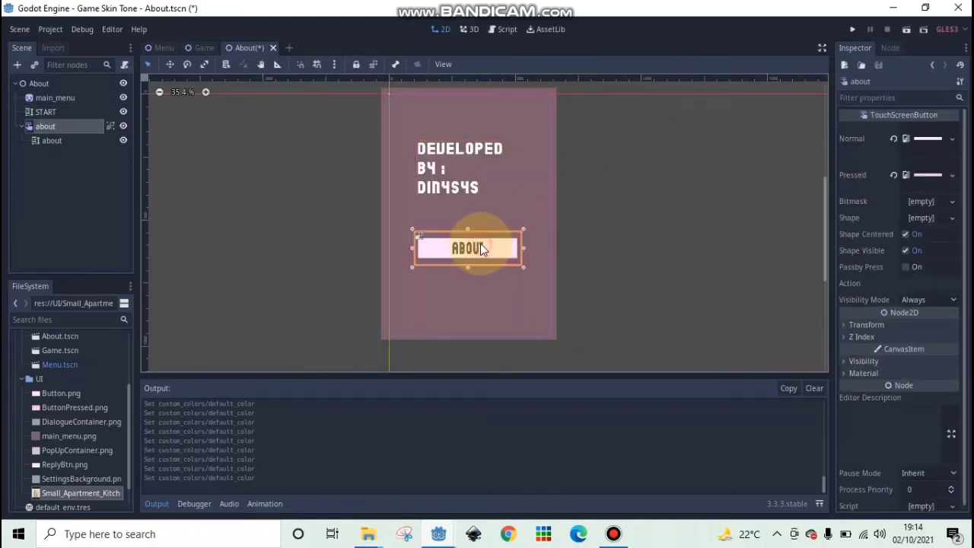
pyautogui.click(53, 139)
pyautogui.moveTo(866, 207); pyautogui.dragTo(828, 212)
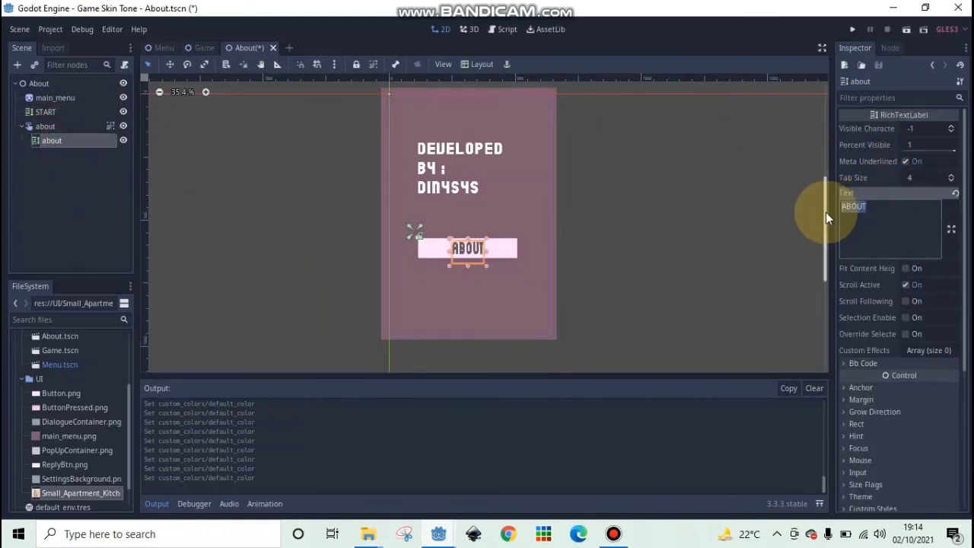
pyautogui.write('x')
pyautogui.click(619, 254)
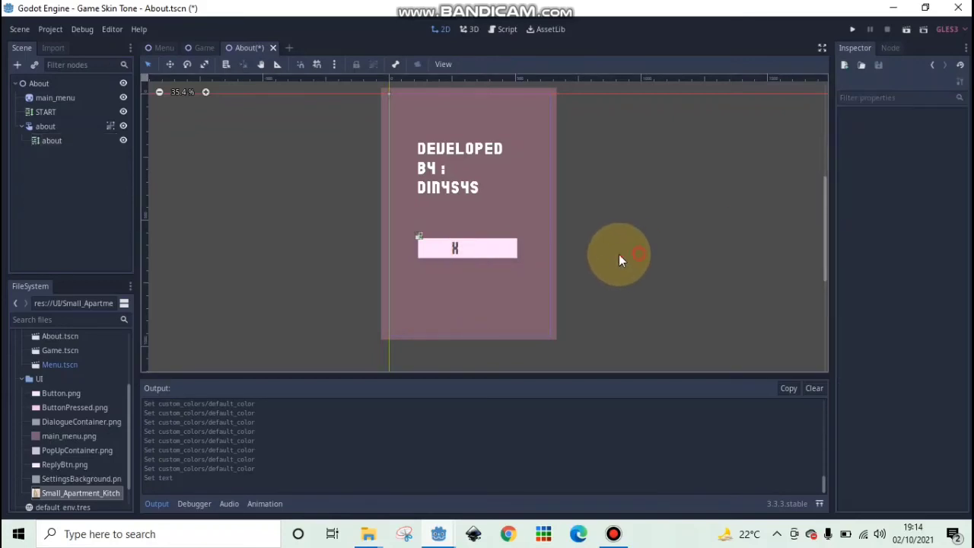
pyautogui.click(496, 242)
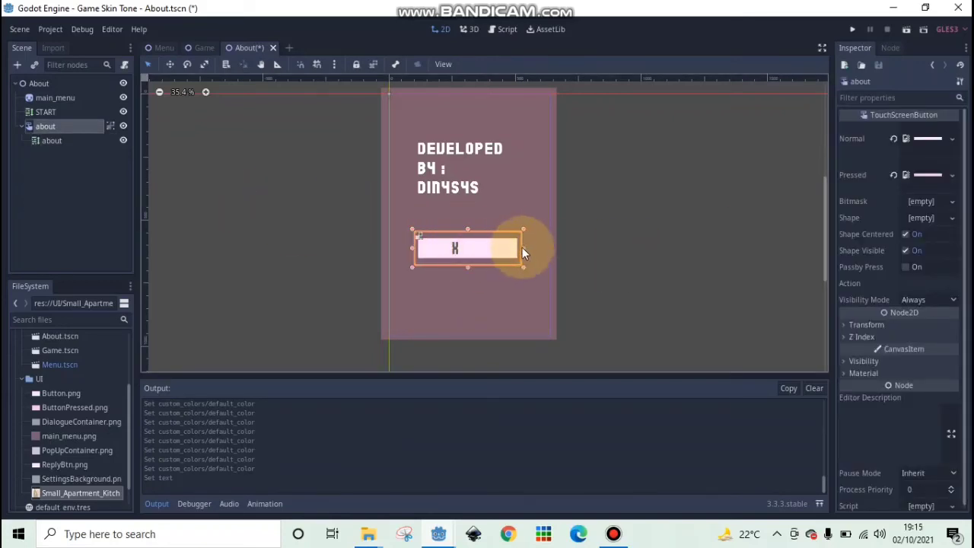
pyautogui.moveTo(522, 251); pyautogui.dragTo(459, 249)
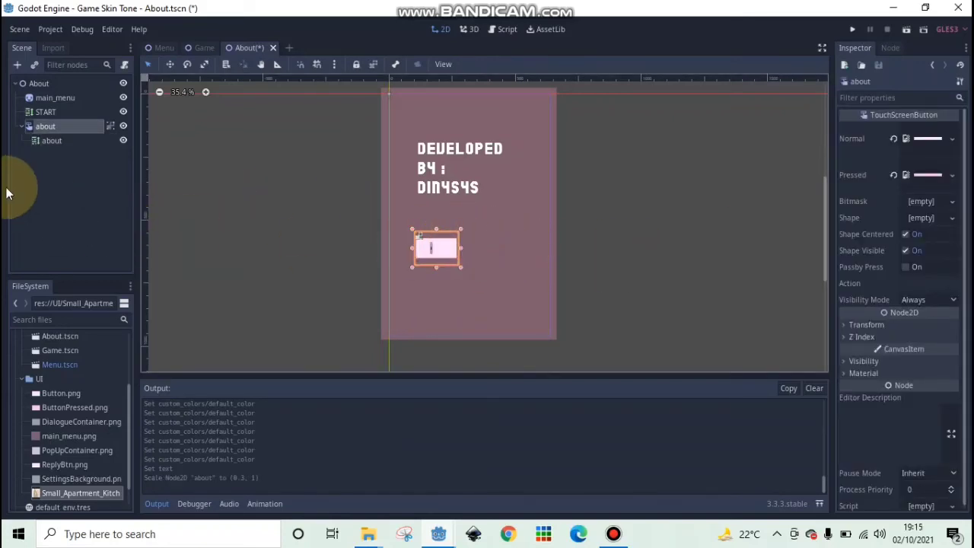
pyautogui.hotkey('ctrl', 'z')
# - Ungroup the about button and move its label out so it sits directly under the About root
pyautogui.click(110, 125)
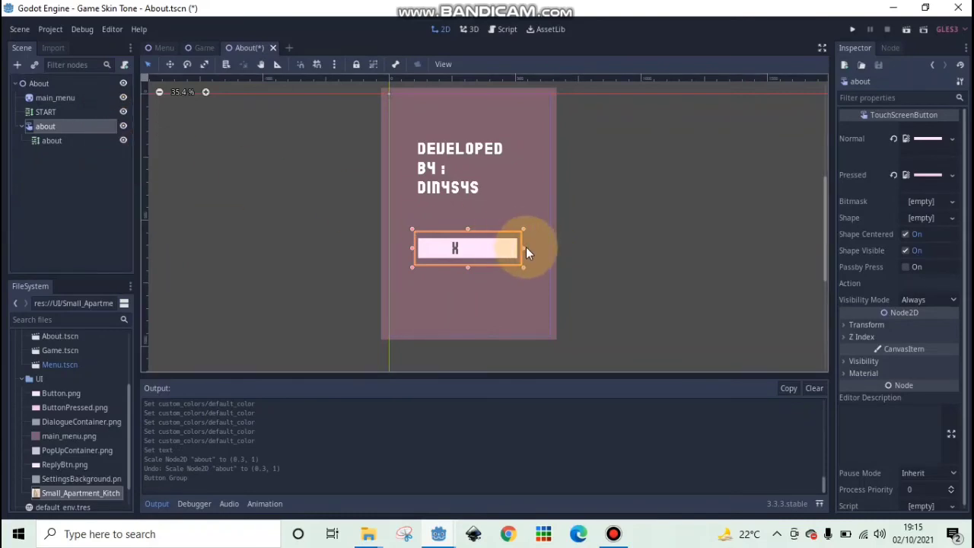
pyautogui.moveTo(524, 248); pyautogui.dragTo(472, 248)
pyautogui.hotkey('ctrl', 'z')
pyautogui.click(31, 126)
pyautogui.moveTo(52, 140)
pyautogui.mouseDown()
pyautogui.moveTo(45, 177)
pyautogui.moveTo(52, 122)
pyautogui.mouseUp()
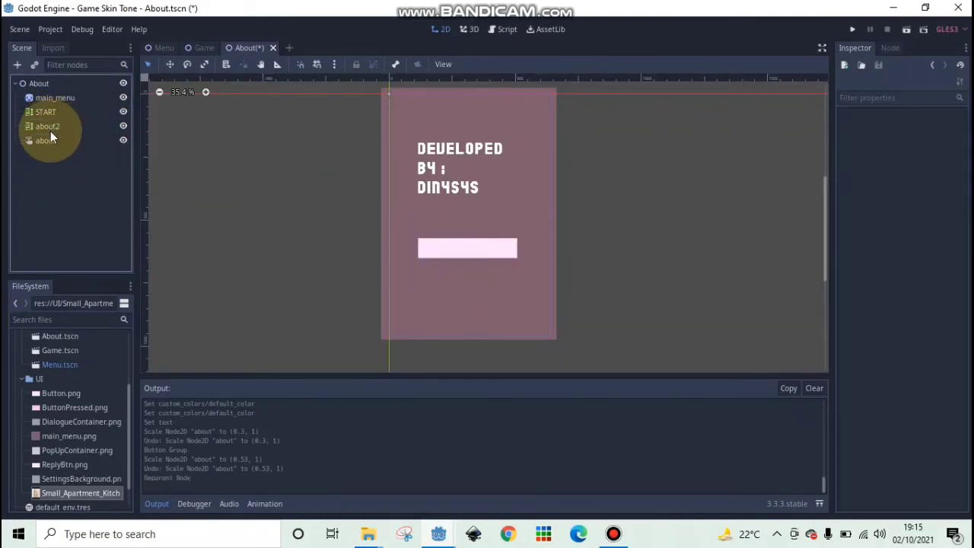
# - Scale the about button to about 0.15 of its width and place it in the background's upper-right corner, at about (543, -23)
pyautogui.click(47, 140)
pyautogui.moveTo(523, 249); pyautogui.dragTo(536, 104)
pyautogui.click(503, 297)
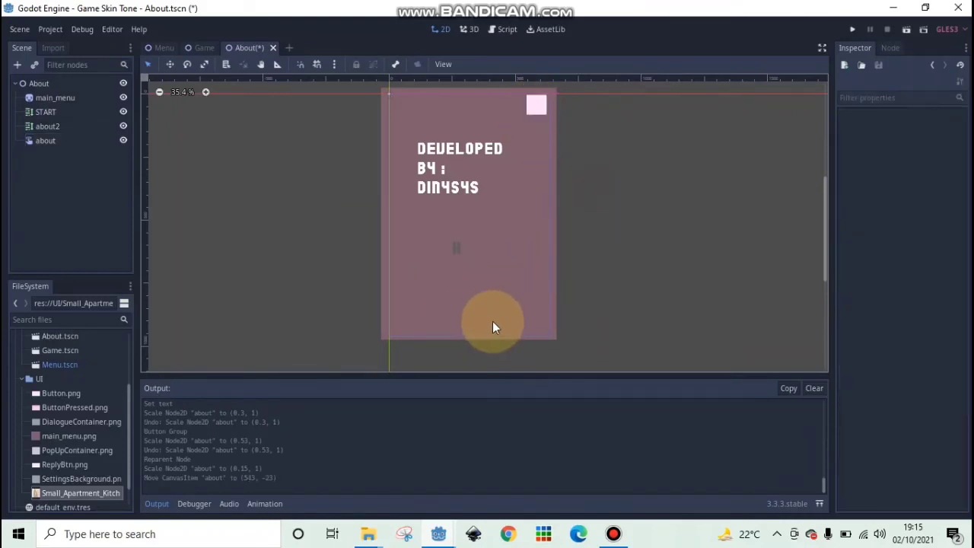
# - Move the x label onto the small corner button, at about (568, 19)
pyautogui.click(432, 232)
pyautogui.click(455, 245)
pyautogui.moveTo(455, 247); pyautogui.dragTo(535, 106)
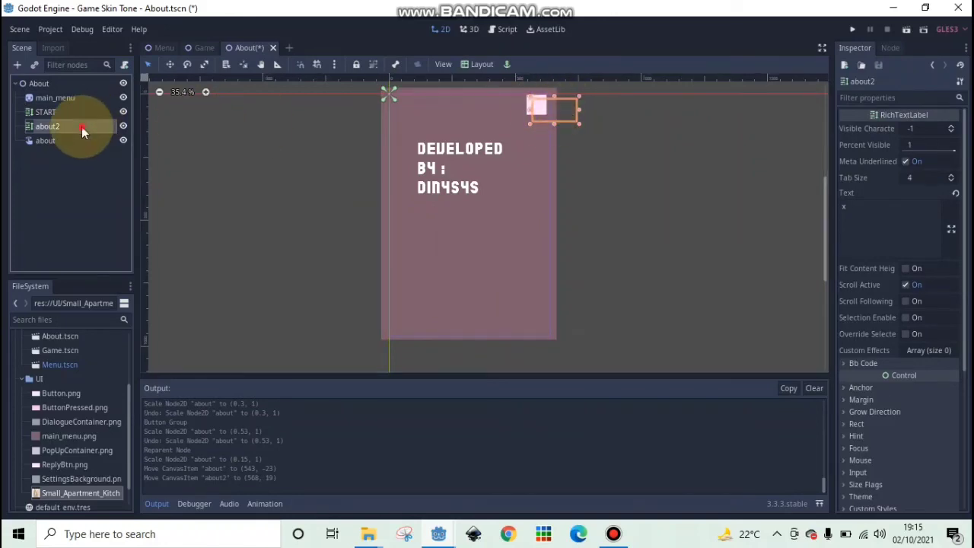
# - Nest the about2 label under the about button in the scene tree
pyautogui.moveTo(81, 126); pyautogui.dragTo(81, 140)
pyautogui.click(534, 105)
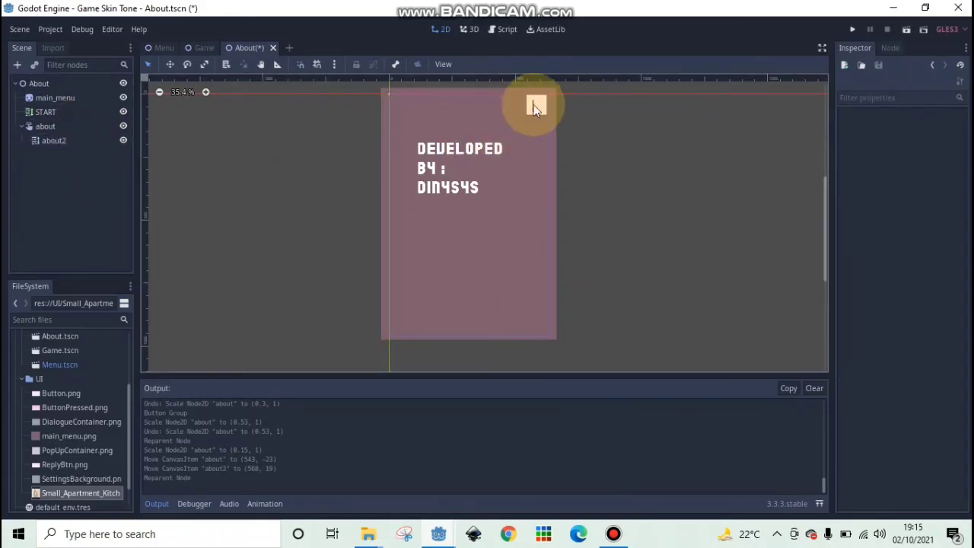
pyautogui.click(47, 126)
pyautogui.click(55, 140)
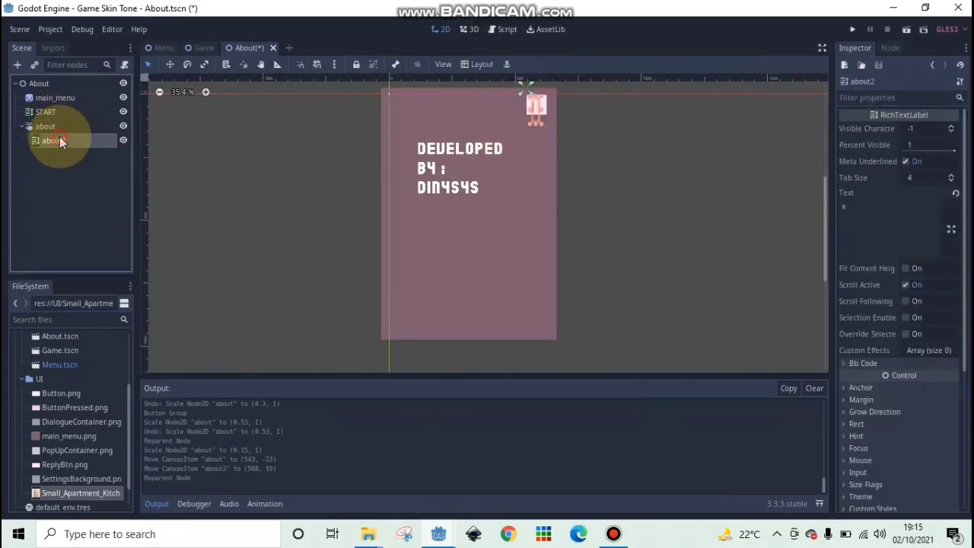
# - Resize the about2 label's box to about 1052 by 56
pyautogui.scroll(4, 631, 183)
pyautogui.moveTo(825, 228); pyautogui.dragTo(826, 193)
pyautogui.moveTo(587, 222)
pyautogui.mouseDown()
pyautogui.moveTo(616, 220)
pyautogui.moveTo(588, 225)
pyautogui.mouseUp()
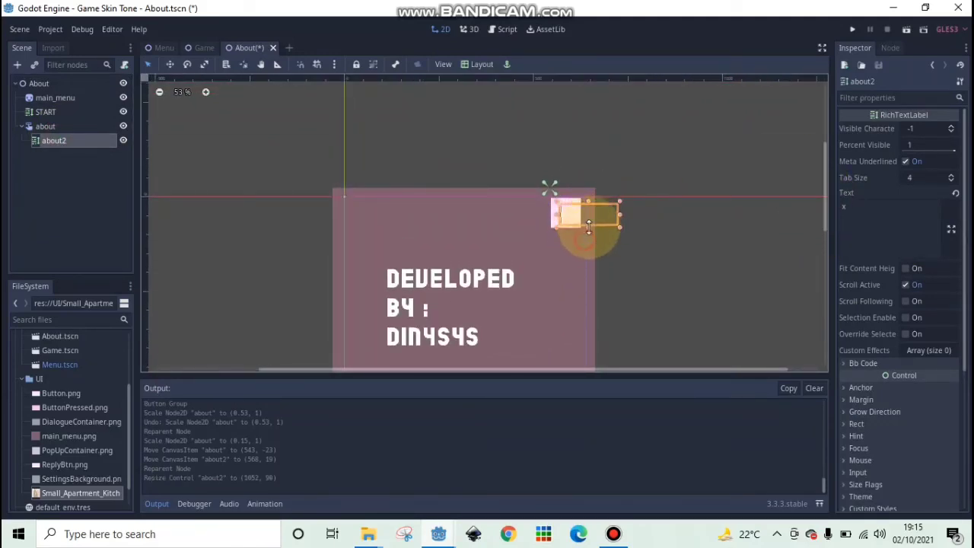
# - Change the about2 label's text to a capital "X" and shift the label to about (185, 42) within the button
pyautogui.click(898, 218)
pyautogui.press('BackSpace')
pyautogui.press('capslock')
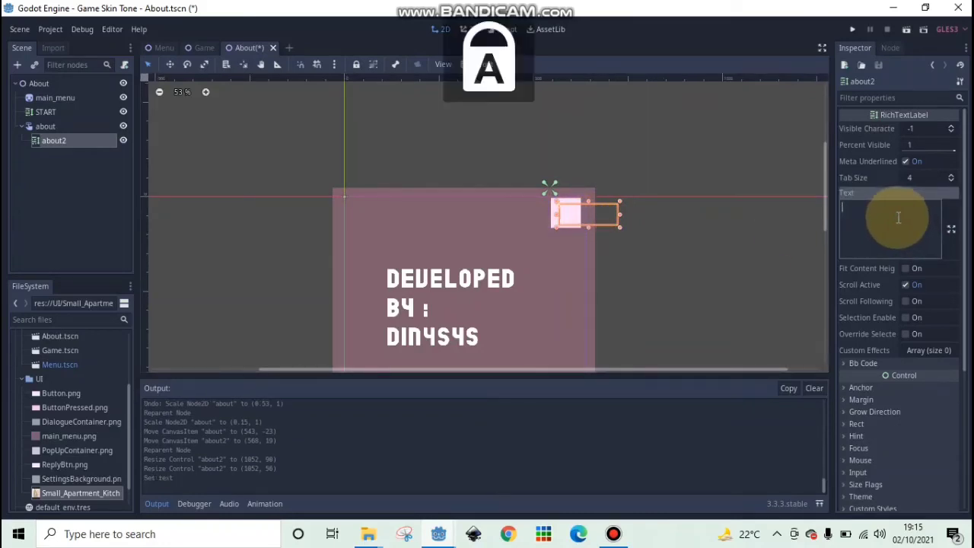
pyautogui.write('X')
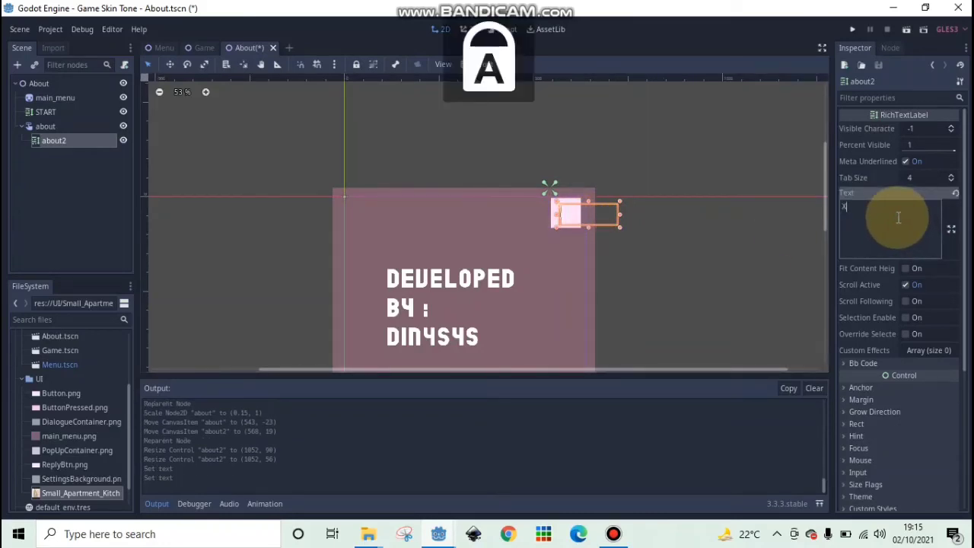
pyautogui.click(800, 258)
pyautogui.click(567, 213)
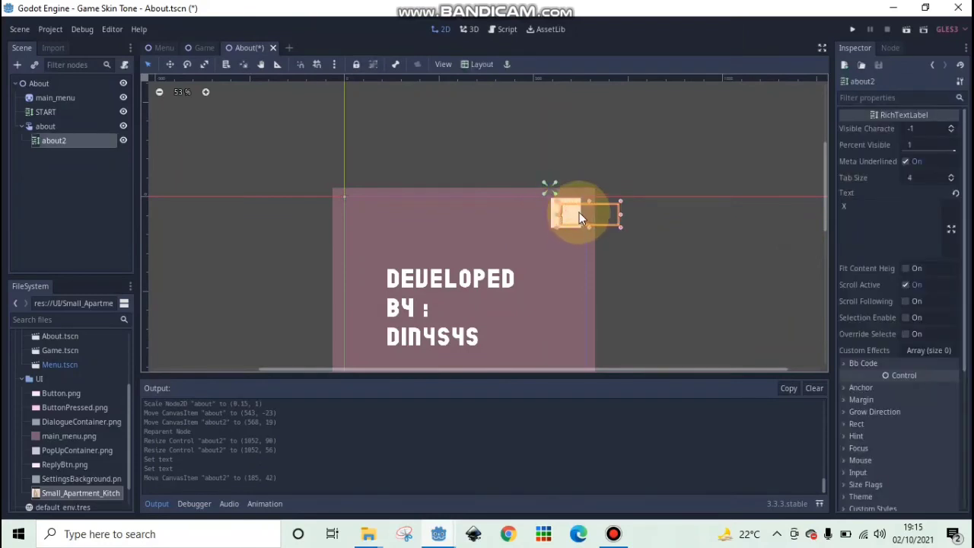
# - Move the about2 label out of the about button to directly below it under the About root, and save the scene
pyautogui.moveTo(61, 138)
pyautogui.mouseDown()
pyautogui.moveTo(56, 118)
pyautogui.moveTo(58, 137)
pyautogui.moveTo(34, 120)
pyautogui.moveTo(41, 147)
pyautogui.mouseUp()
pyautogui.click(42, 126)
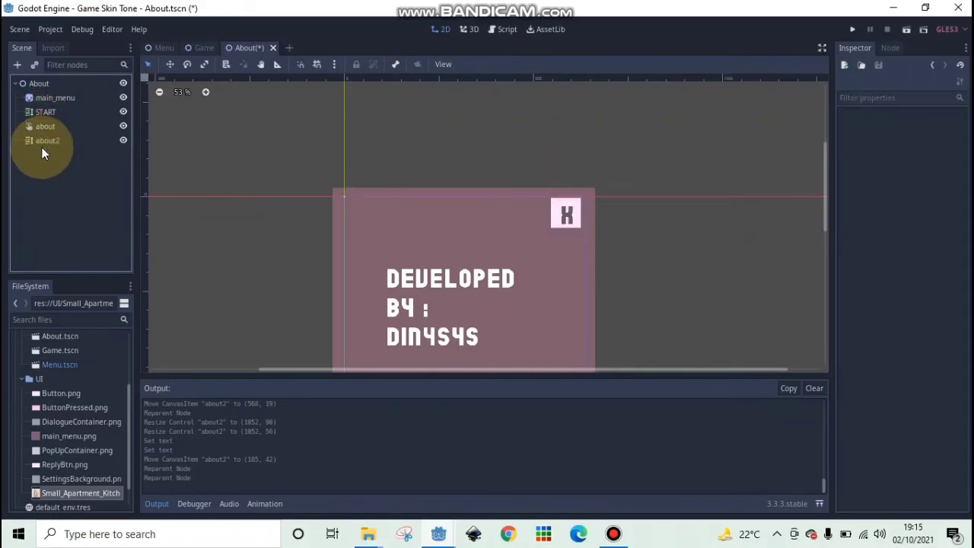
pyautogui.click(566, 213)
pyautogui.click(720, 262)
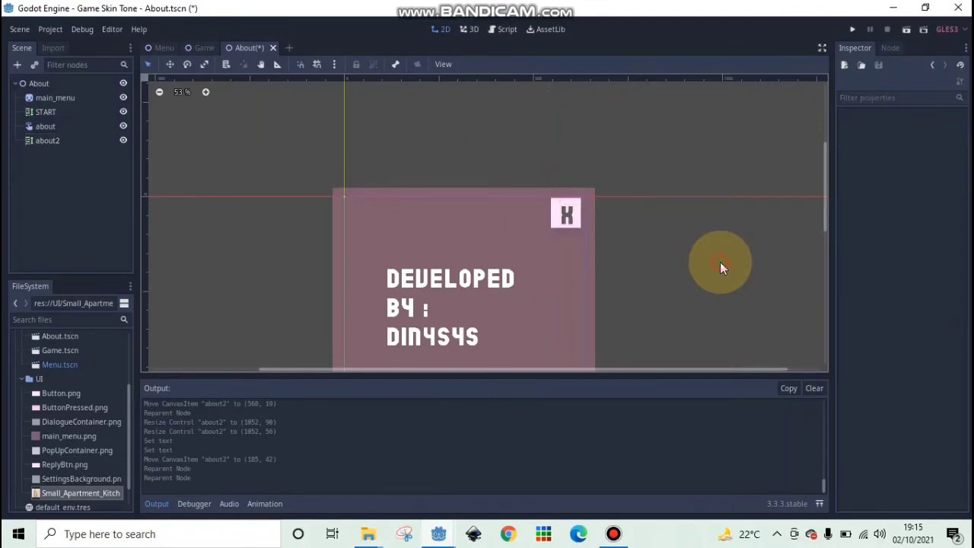
pyautogui.scroll(-3, 718, 261)
pyautogui.scroll(-2, 717, 261)
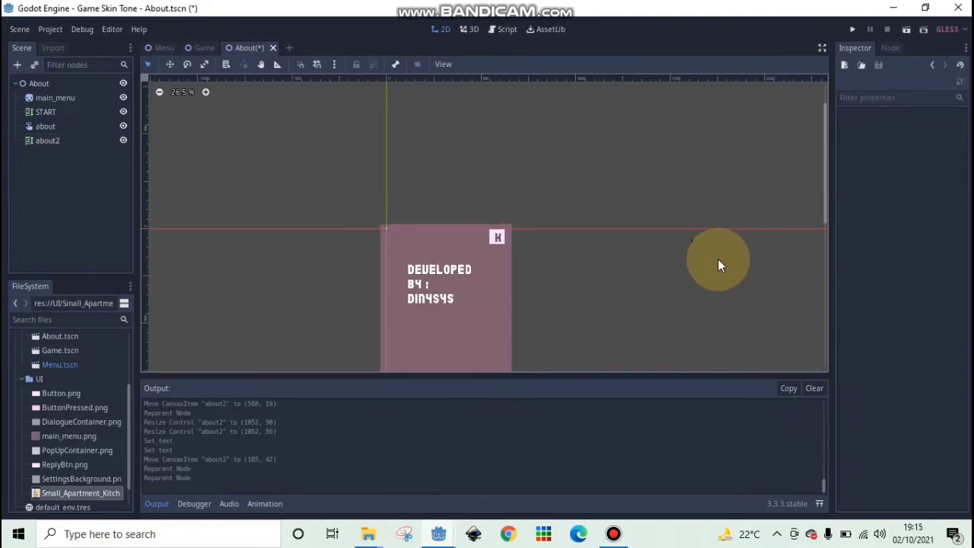
pyautogui.hotkey('ctrl', 's')
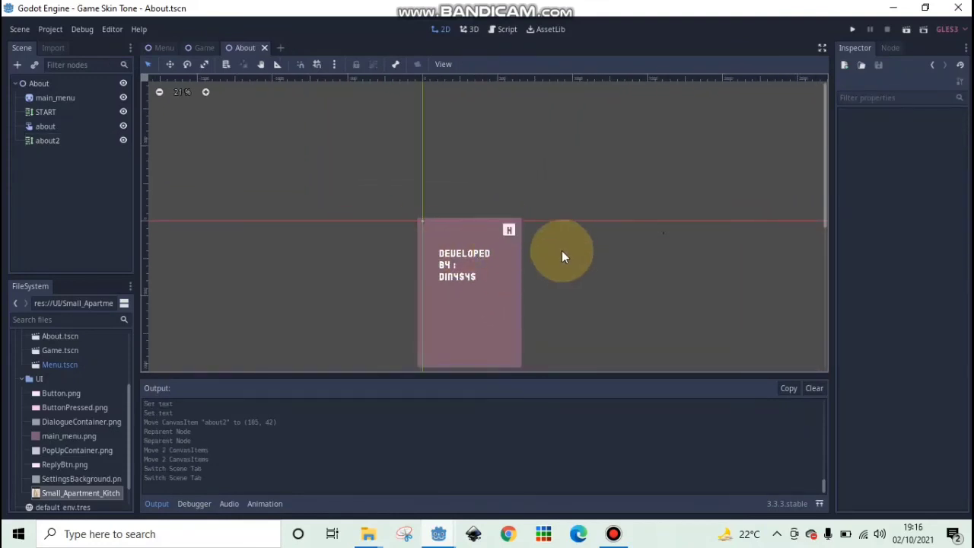
# - Review the Menu, Game and About scenes and their nodes
pyautogui.click(162, 45)
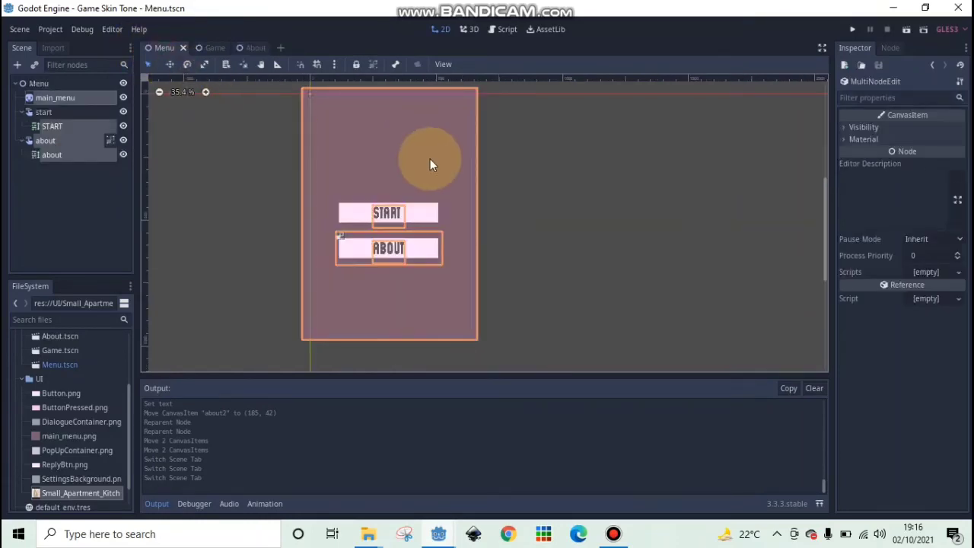
pyautogui.click(207, 47)
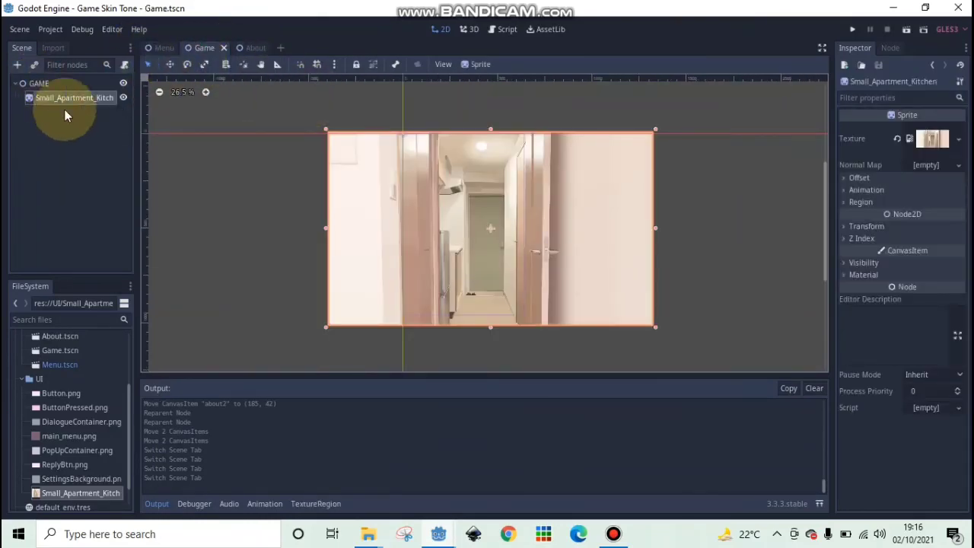
pyautogui.click(163, 48)
pyautogui.click(355, 250)
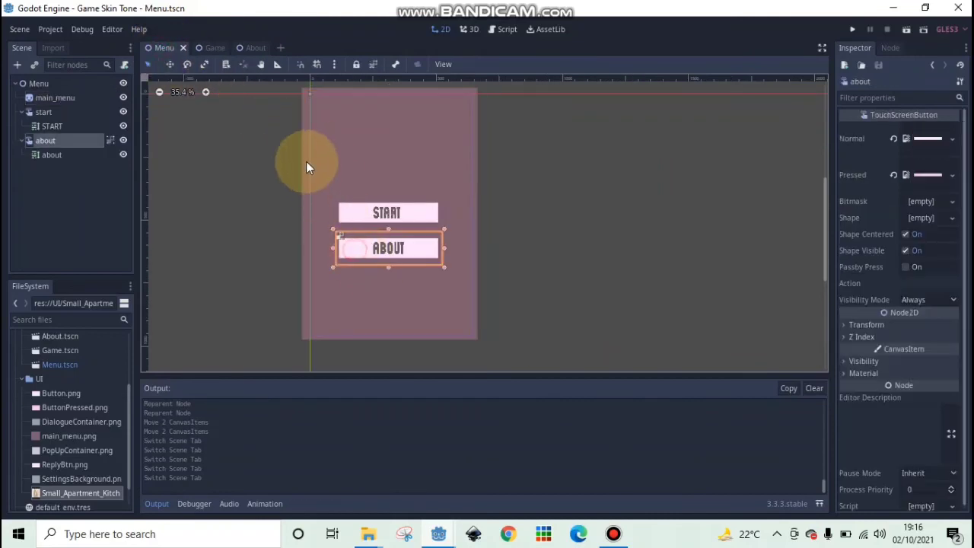
pyautogui.click(258, 48)
# - Start attaching a GDScript to the Menu scene's root node and browse to the project root res:// for its location
pyautogui.click(162, 47)
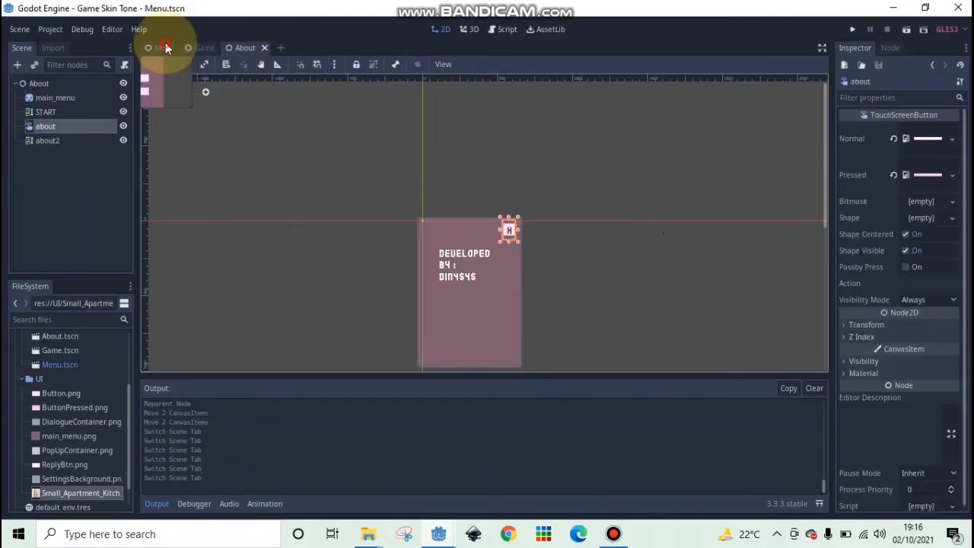
pyautogui.click(57, 83)
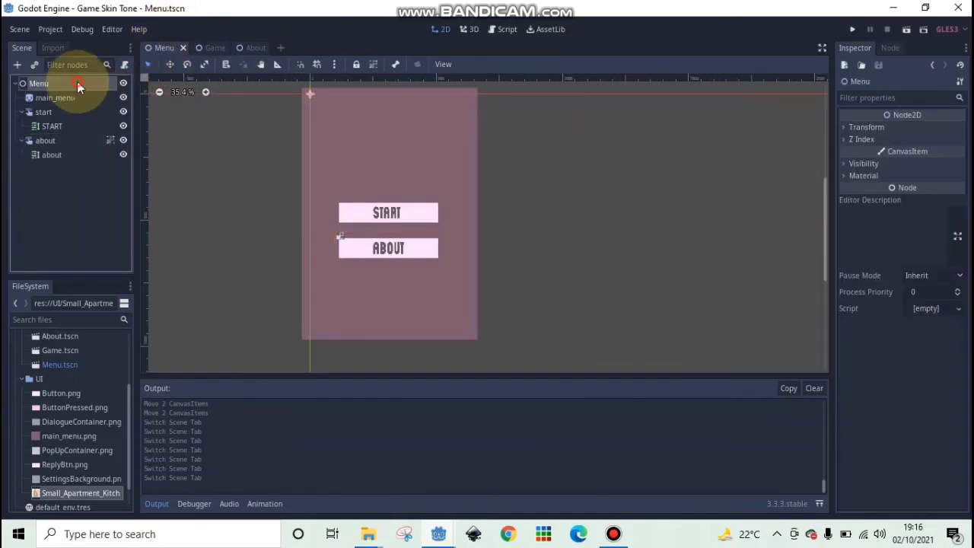
pyautogui.click(125, 65)
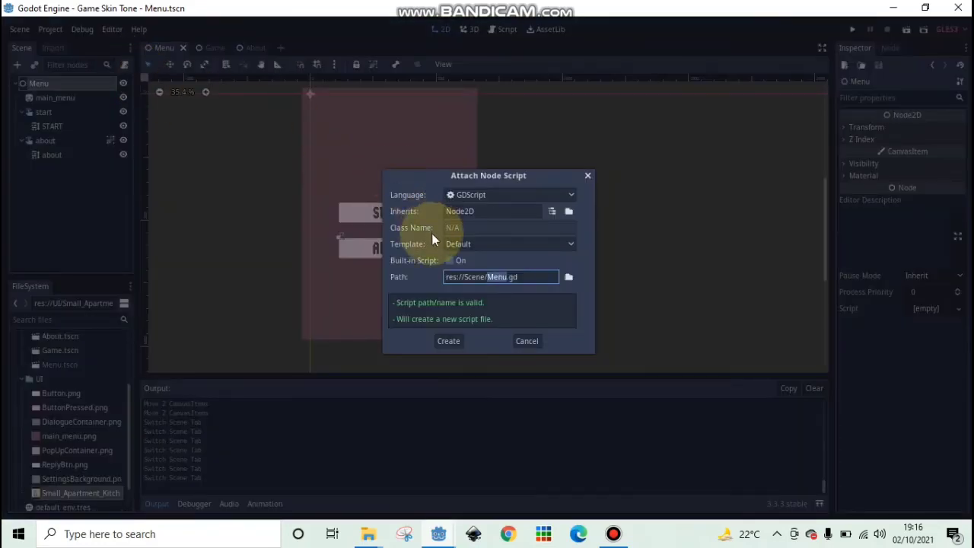
pyautogui.click(569, 276)
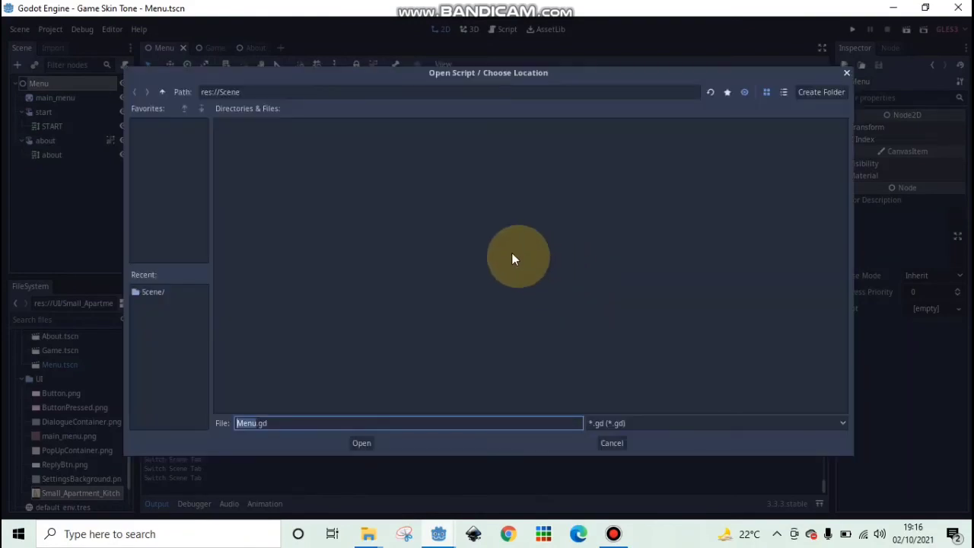
pyautogui.click(161, 92)
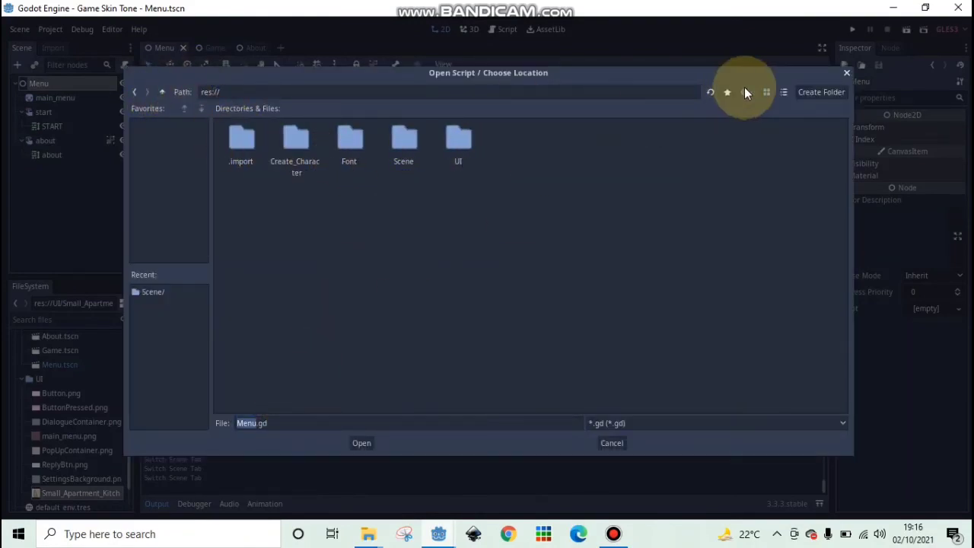
# - Create a new folder named "Script" in the project root
pyautogui.rightClick(511, 230)
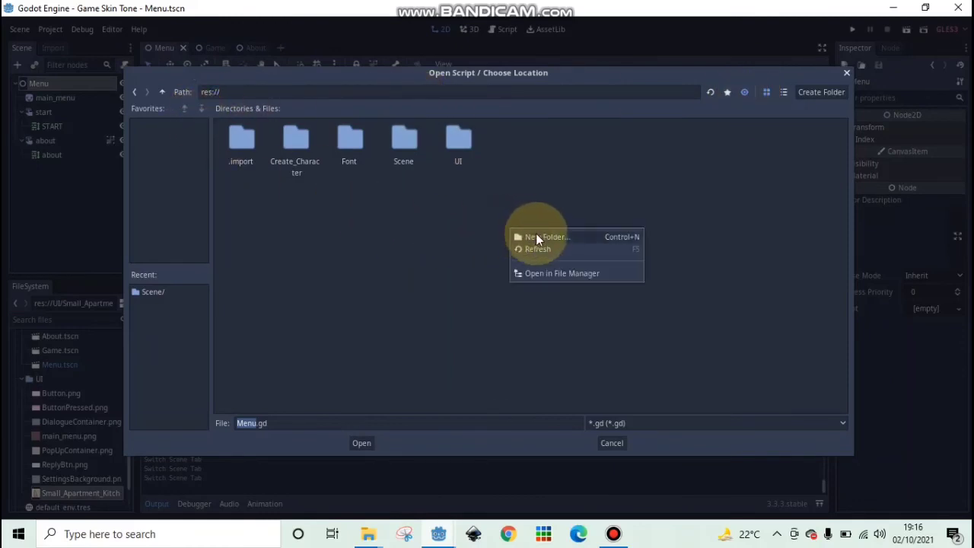
pyautogui.click(536, 237)
pyautogui.write('sCR')
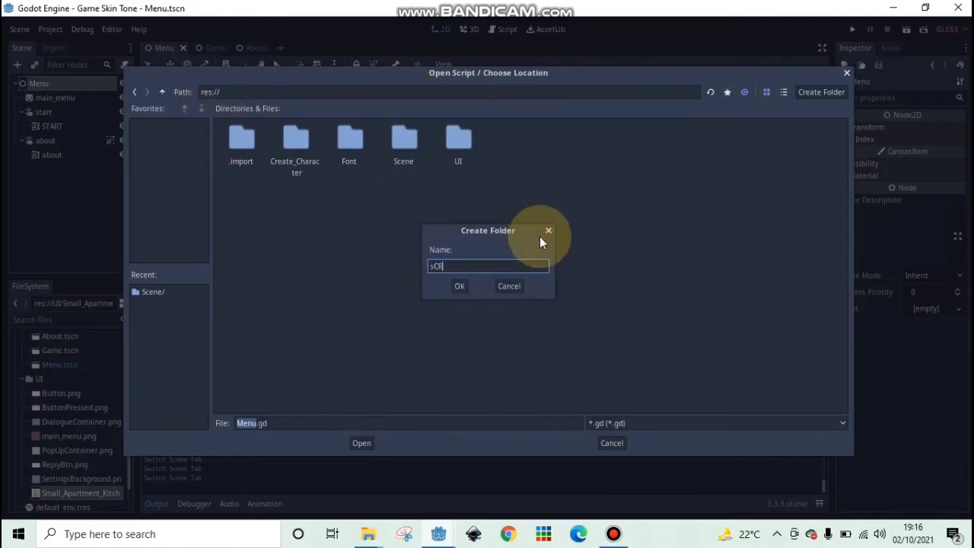
pyautogui.write('IPT')
pyautogui.press('BackSpace')
pyautogui.press('BackSpace')
pyautogui.press('BackSpace')
pyautogui.press('BackSpace')
pyautogui.press('BackSpace')
pyautogui.press('BackSpace')
pyautogui.write('S')
pyautogui.press('capslock')
pyautogui.write('cript')
pyautogui.click(466, 286)
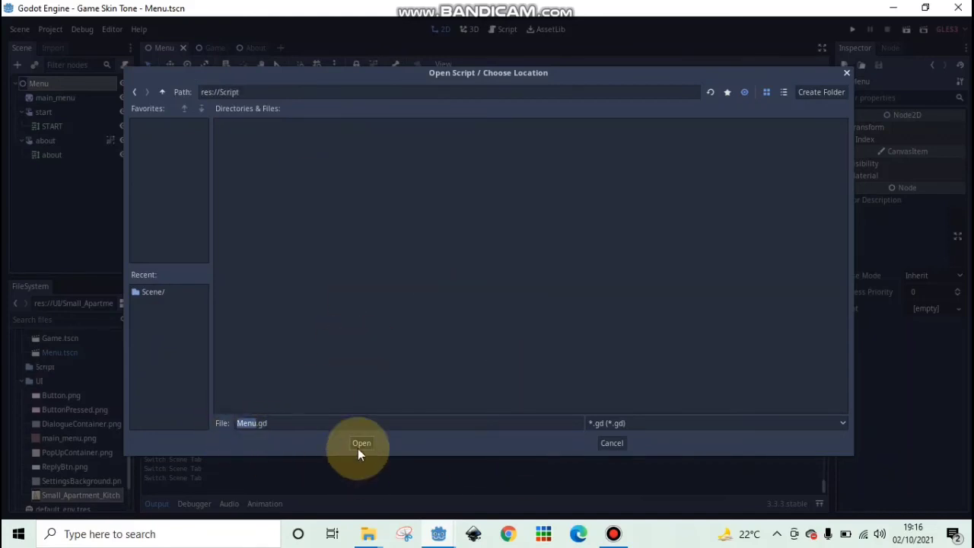
# - Create the script as Menu.gd in the Script folder, attached to the Menu root node
pyautogui.click(361, 446)
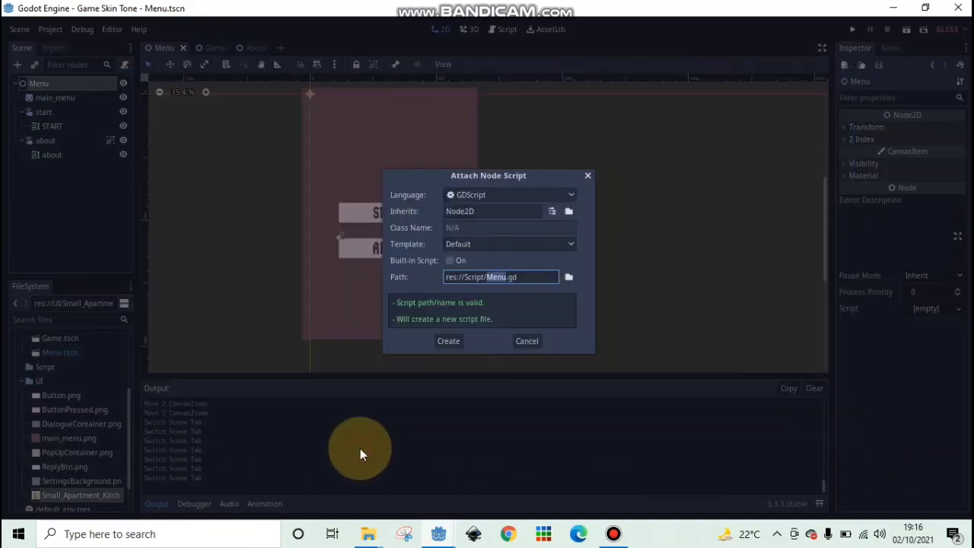
pyautogui.click(455, 341)
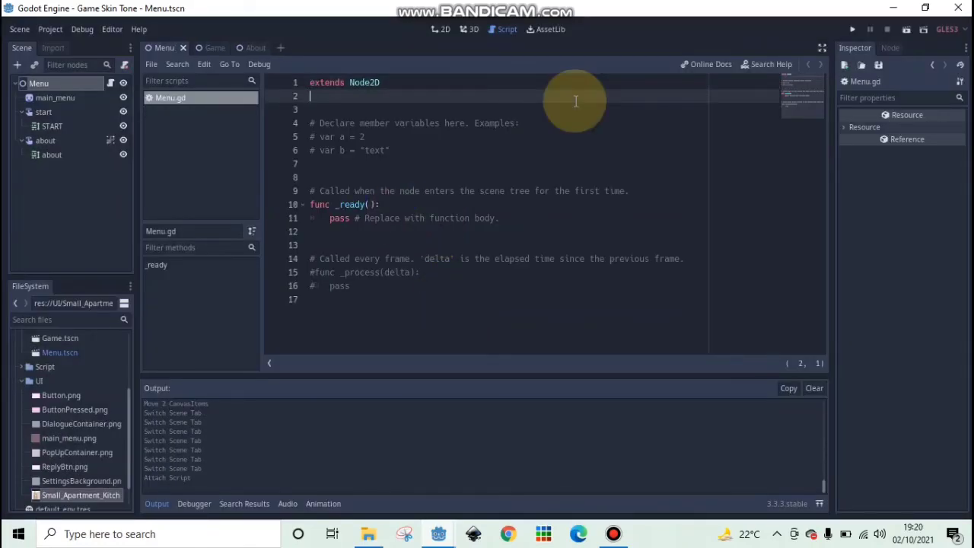
pyautogui.moveTo(362, 287); pyautogui.dragTo(296, 83)
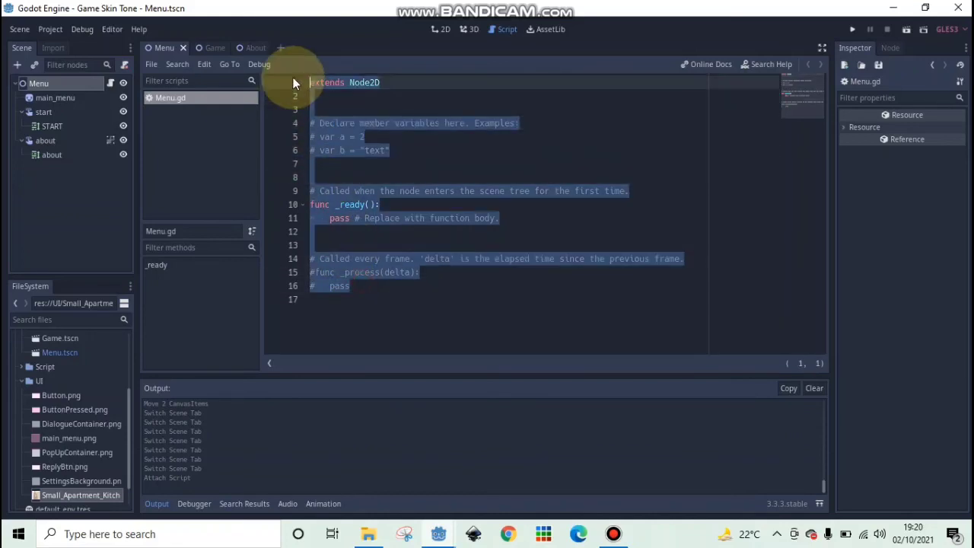
pyautogui.click(366, 188)
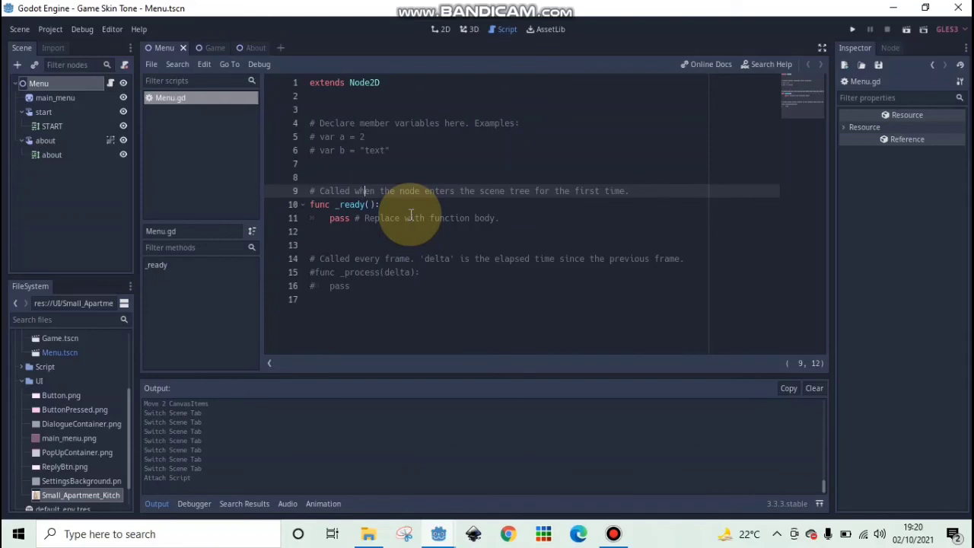
# - Create a new GDScript named GantiScene.gd, inheriting Node, in the Script folder
pyautogui.click(280, 48)
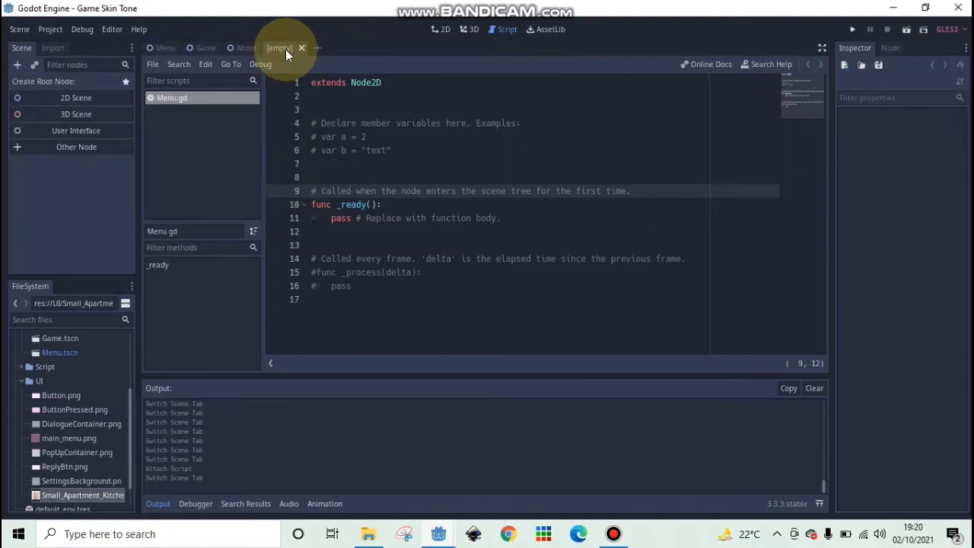
pyautogui.click(302, 47)
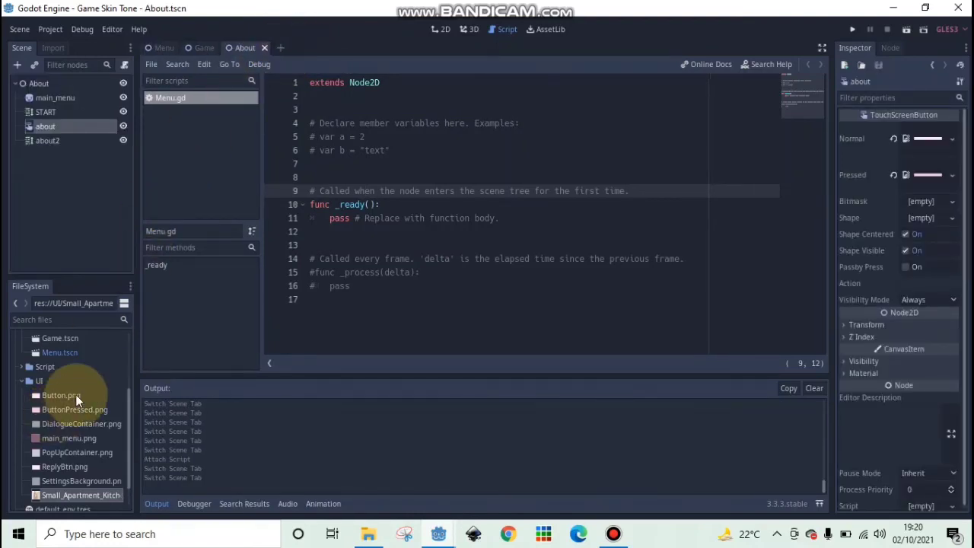
pyautogui.rightClick(42, 370)
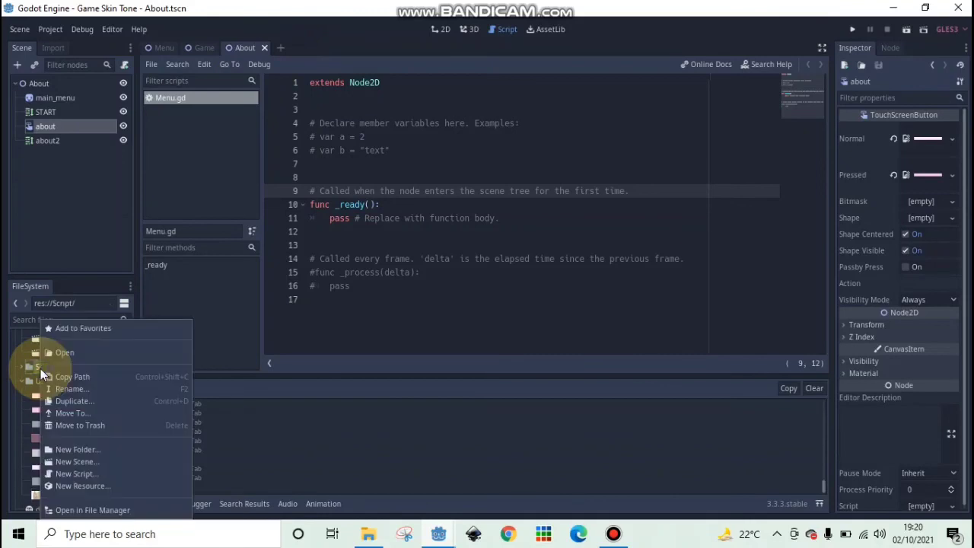
pyautogui.click(29, 370)
pyautogui.rightClick(50, 371)
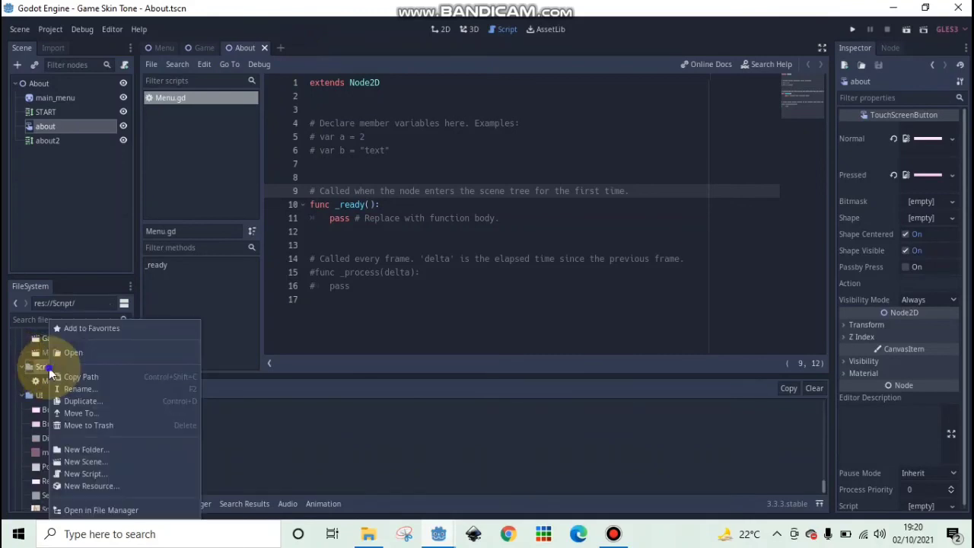
pyautogui.click(69, 472)
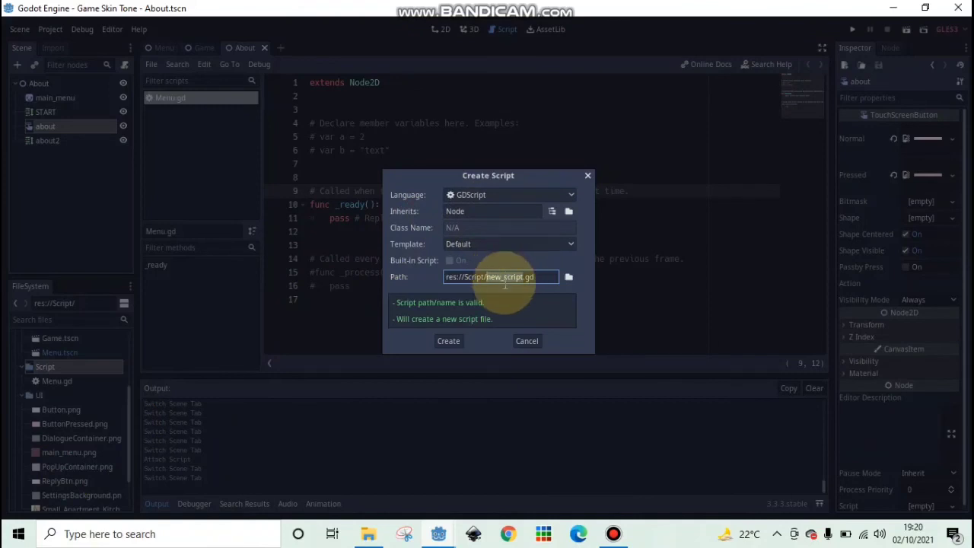
pyautogui.write('GantiScene')
pyautogui.click(449, 341)
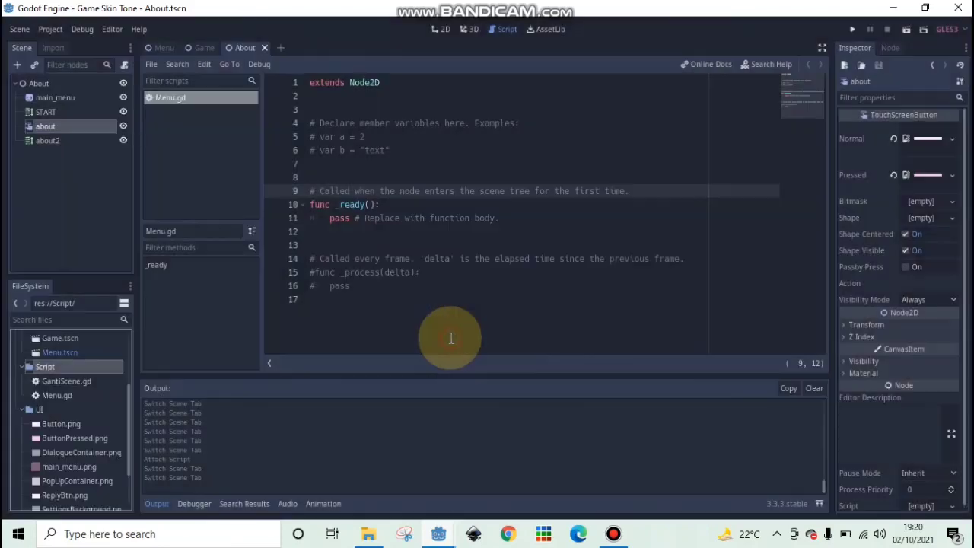
# - Open GantiScene.gd and delete all the template code below the extends Node line
pyautogui.doubleClick(75, 381)
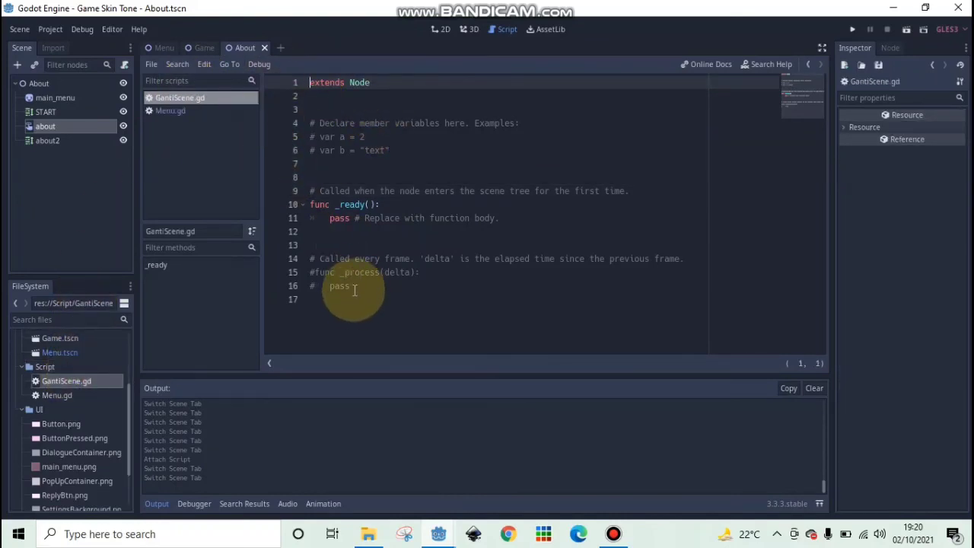
pyautogui.moveTo(346, 299); pyautogui.dragTo(282, 114)
pyautogui.press('BackSpace')
pyautogui.press('BackSpace')
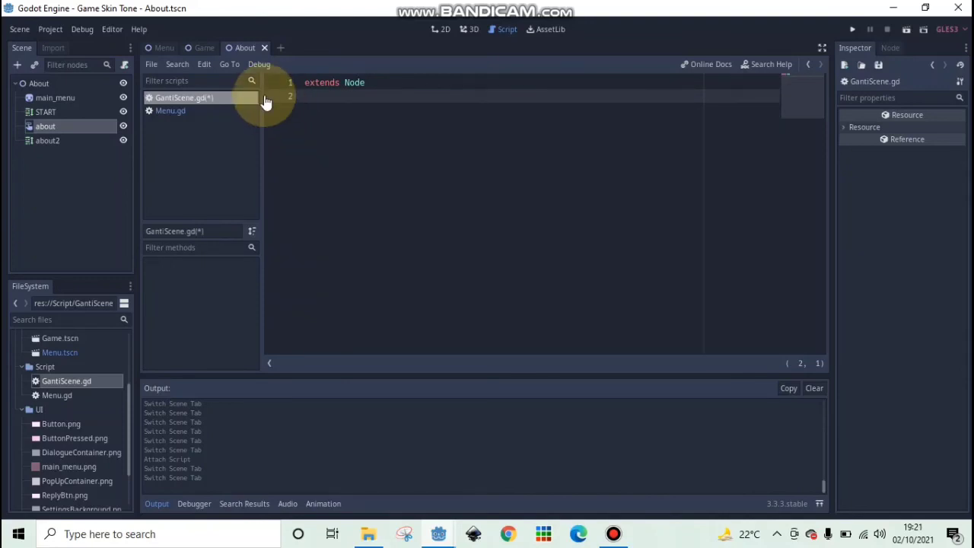
# - Declare the function gantiScene (scene:String)->void: below the extends line of GantiScene.gd
pyautogui.press('Return')
pyautogui.write('f')
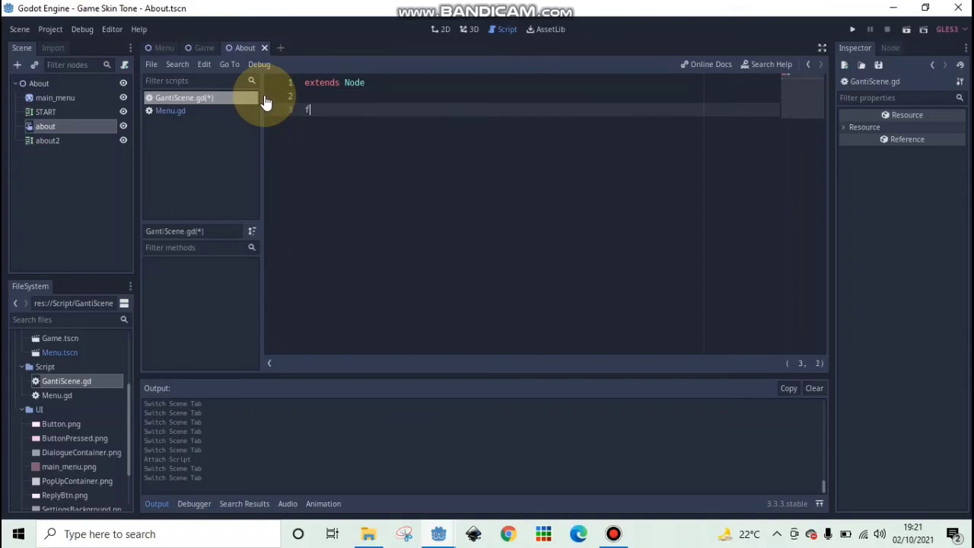
pyautogui.write('unc gantiScene (scene')
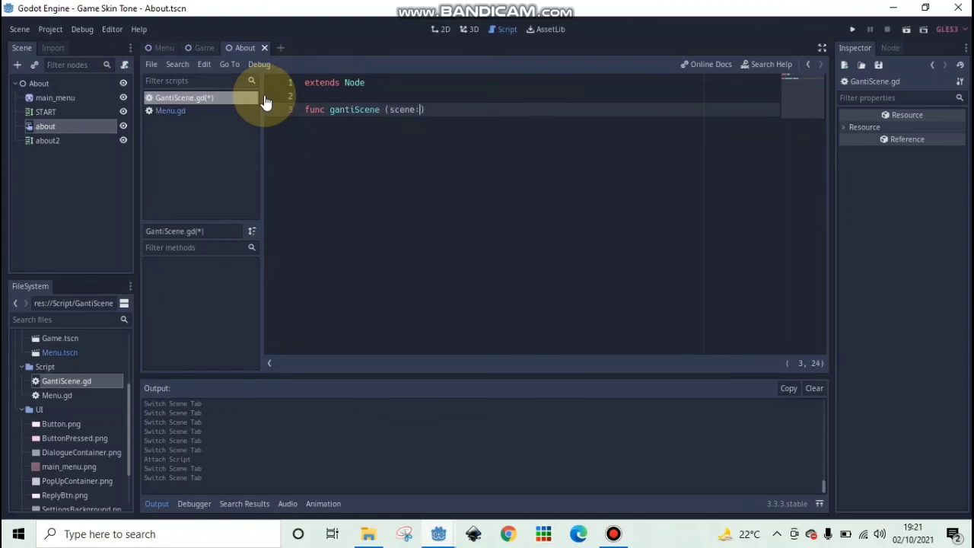
pyautogui.write(':String')
pyautogui.press('Return')
pyautogui.write(')-')
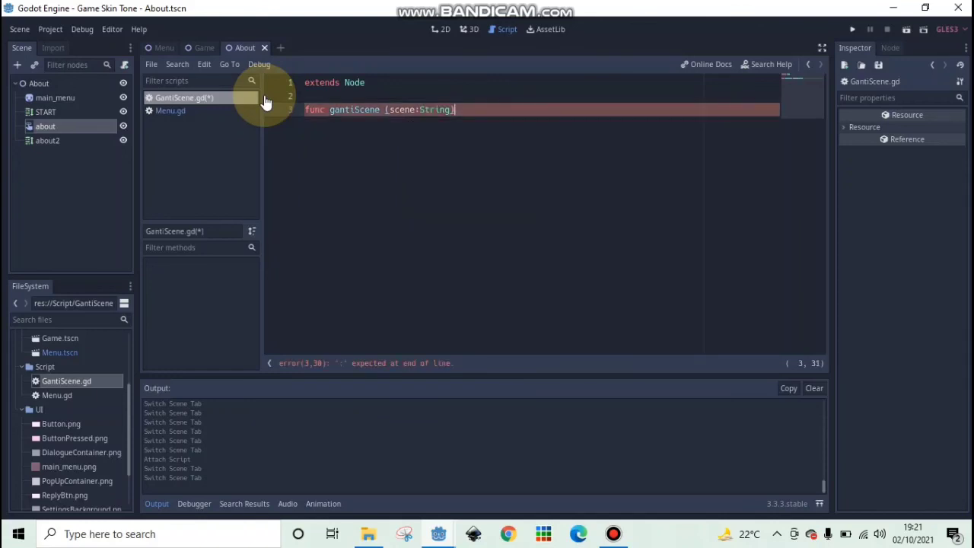
pyautogui.write('>voi')
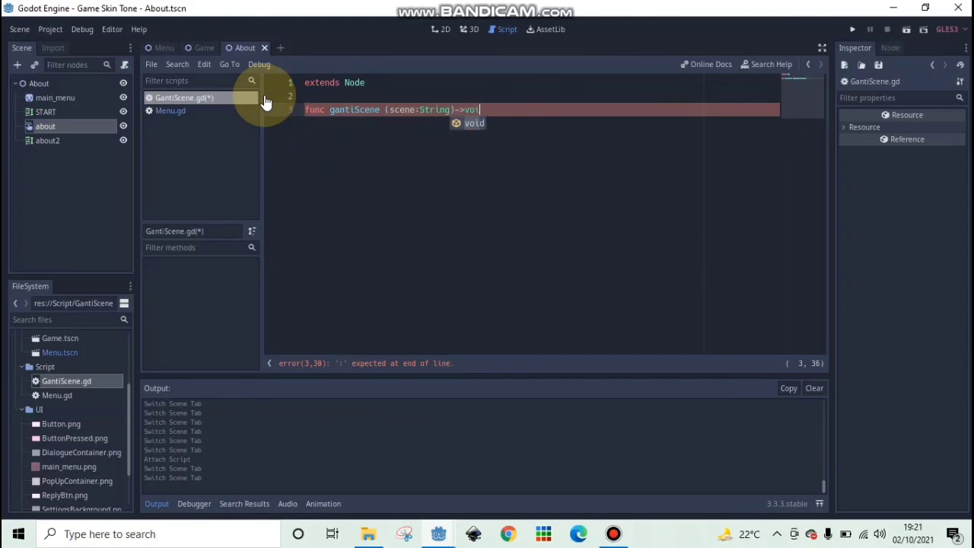
pyautogui.write('d:')
pyautogui.press('Return')
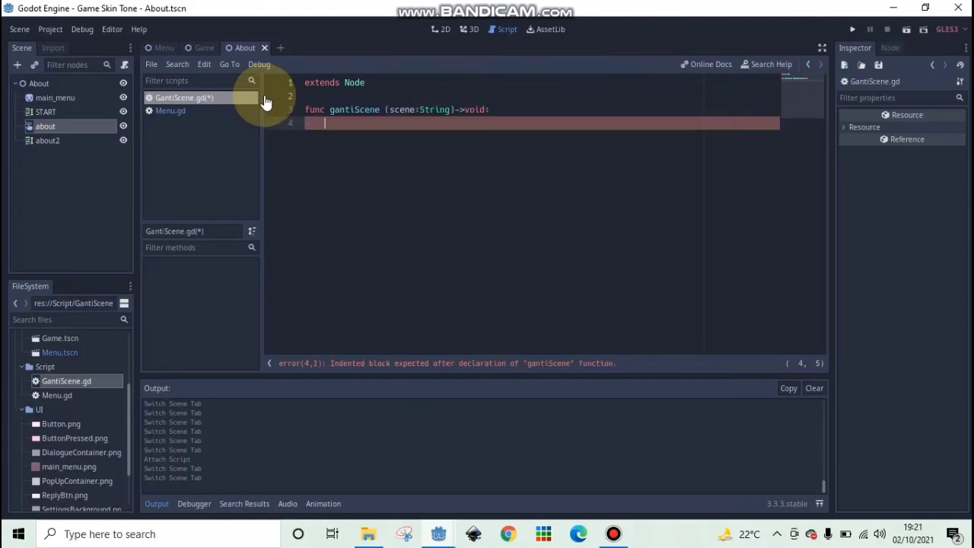
# - Write get_tree().change_scene(scene) as the body of the gantiScene function and save the script
pyautogui.write('get')
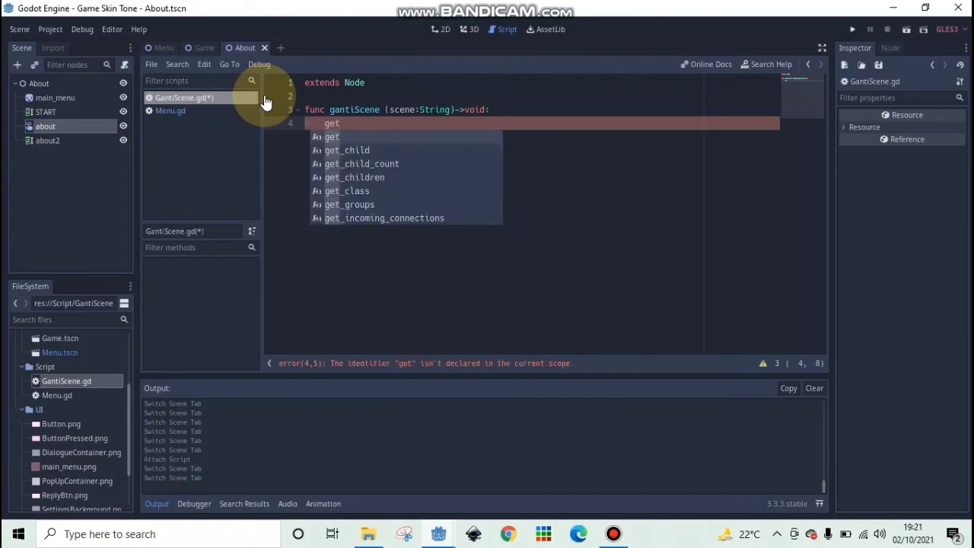
pyautogui.write('_tr')
pyautogui.press('Return')
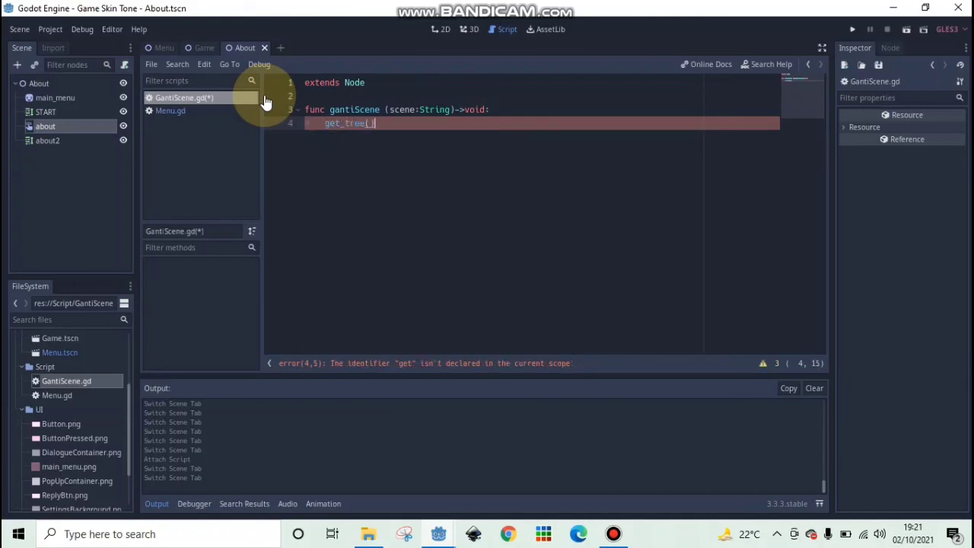
pyautogui.write('.cha')
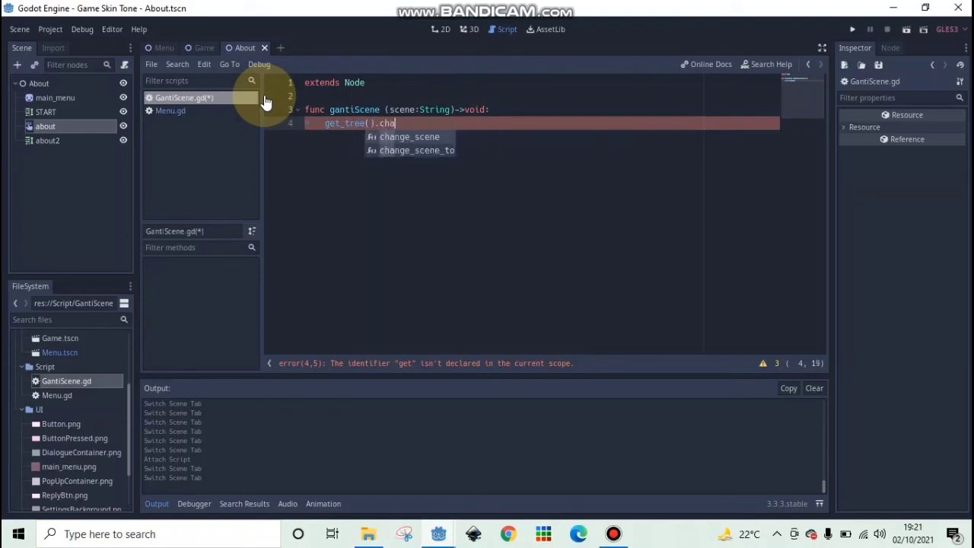
pyautogui.press('Return')
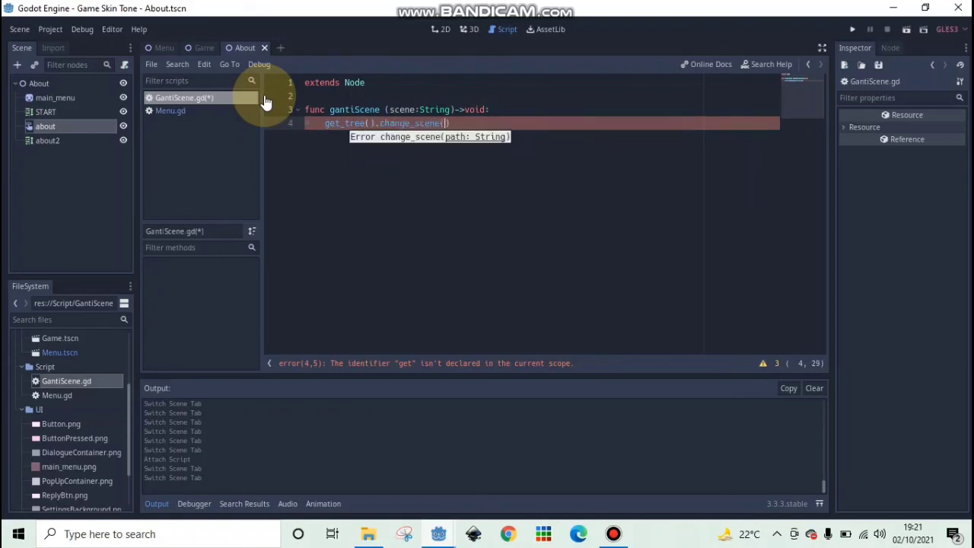
pyautogui.write('scene')
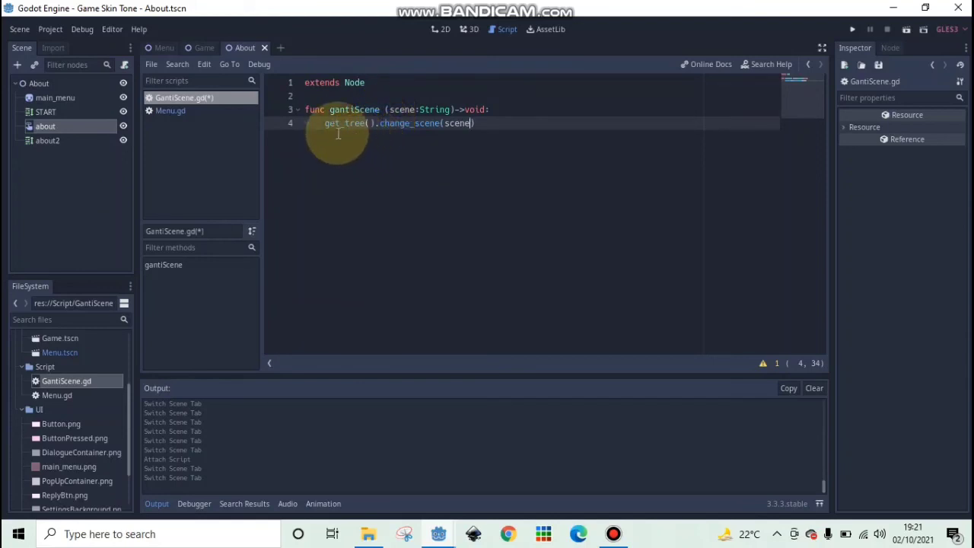
pyautogui.hotkey('ctrl', 's')
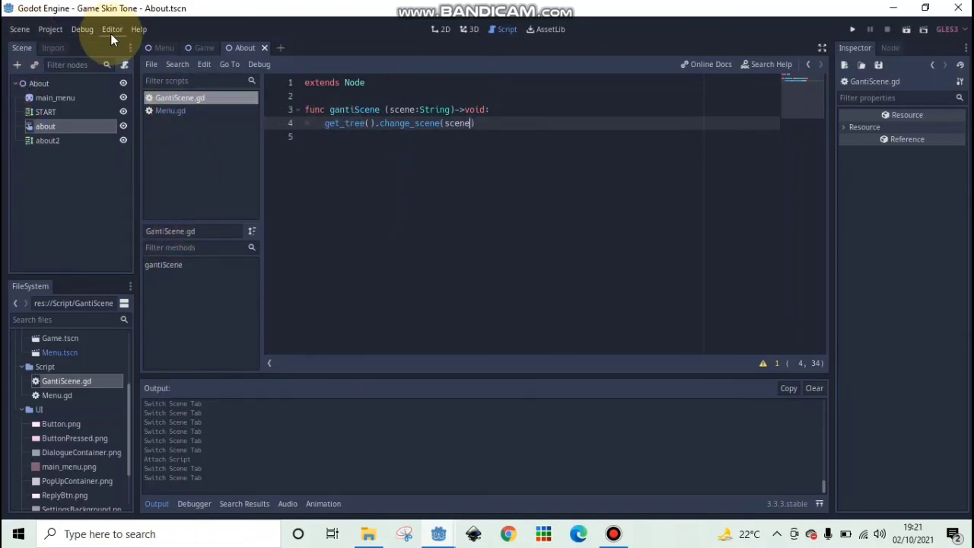
# - Register res://Script/GantiScene.gd as an AutoLoad singleton with the node name GantiScene in the project settings
pyautogui.click(76, 31)
pyautogui.moveTo(58, 29)
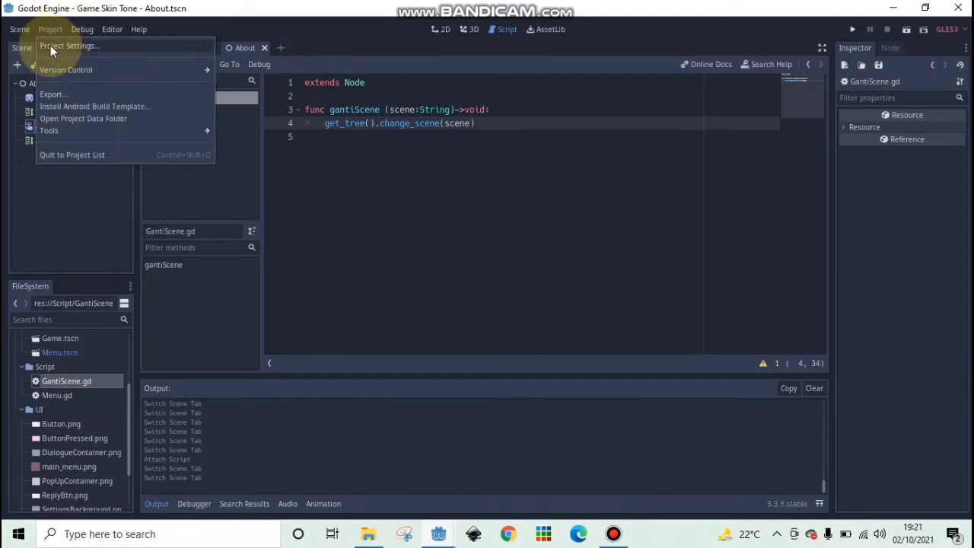
pyautogui.click(50, 45)
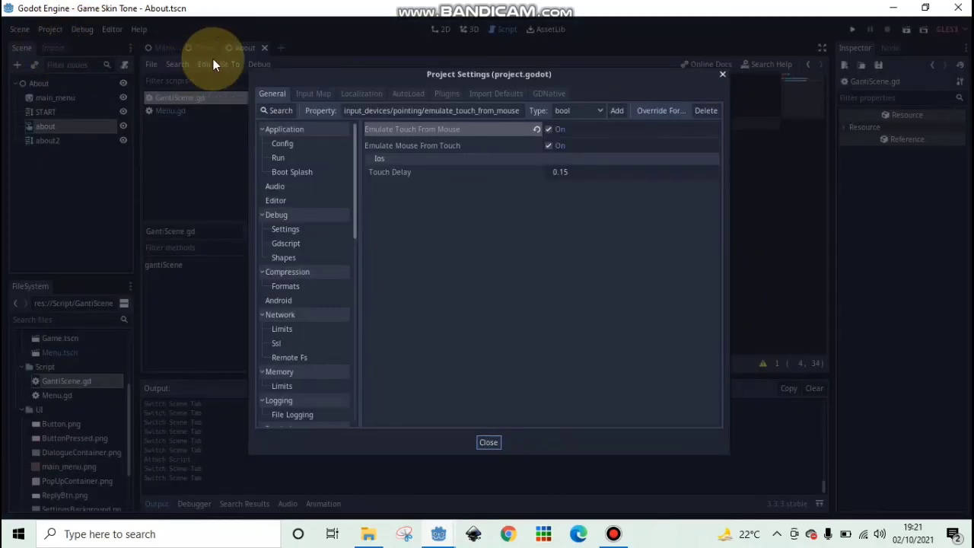
pyautogui.click(411, 94)
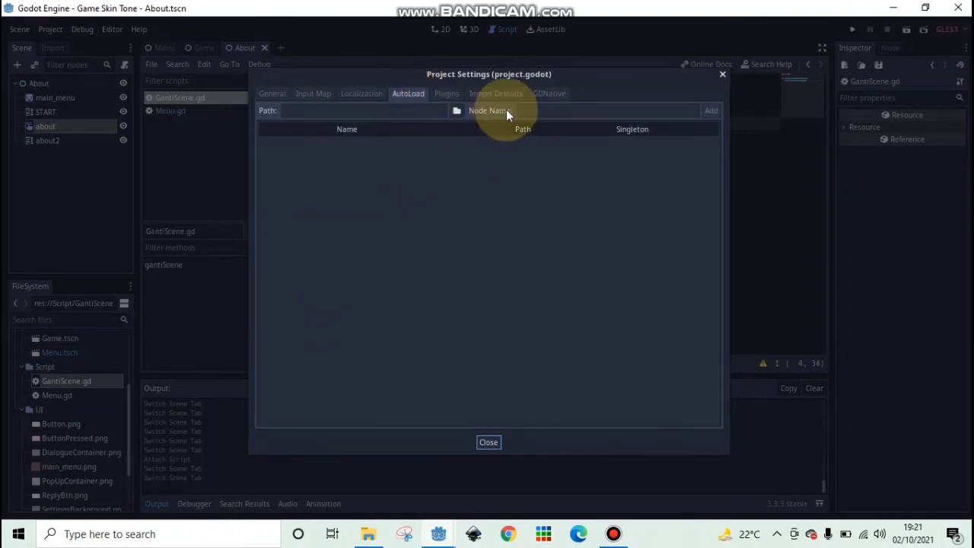
pyautogui.click(459, 111)
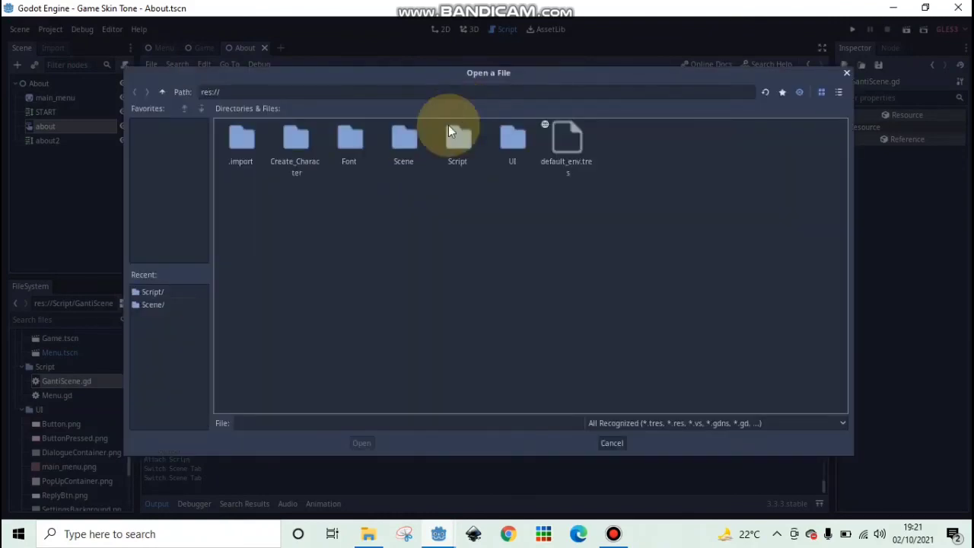
pyautogui.click(457, 138)
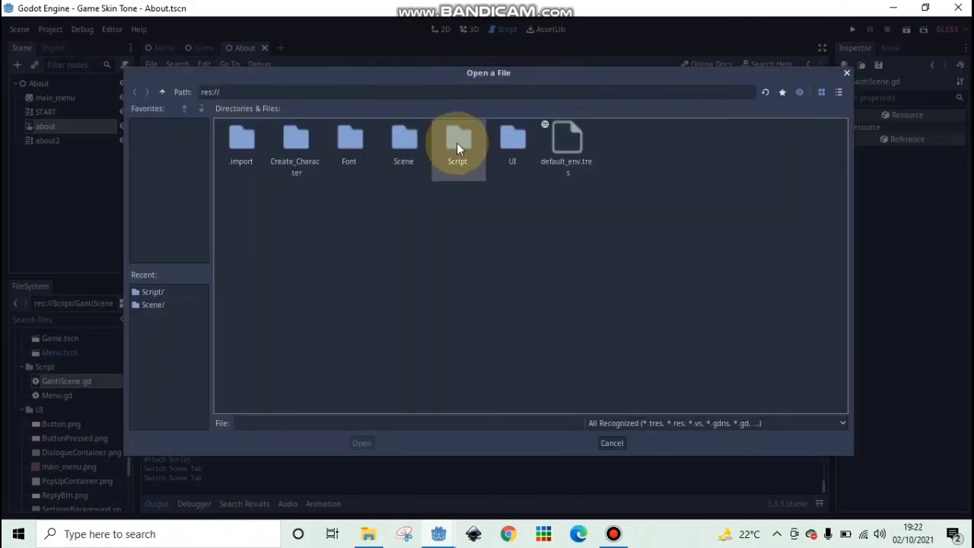
pyautogui.doubleClick(456, 142)
pyautogui.doubleClick(251, 137)
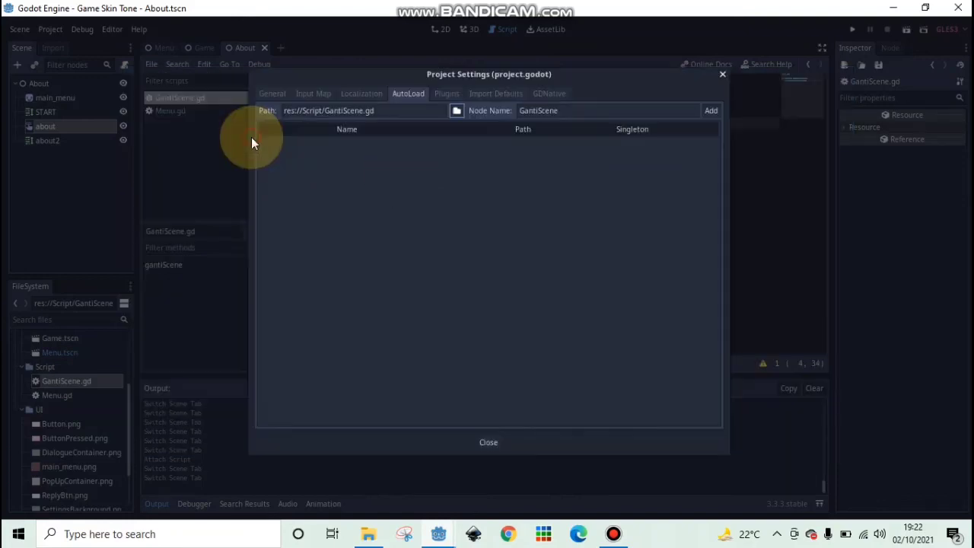
pyautogui.click(711, 112)
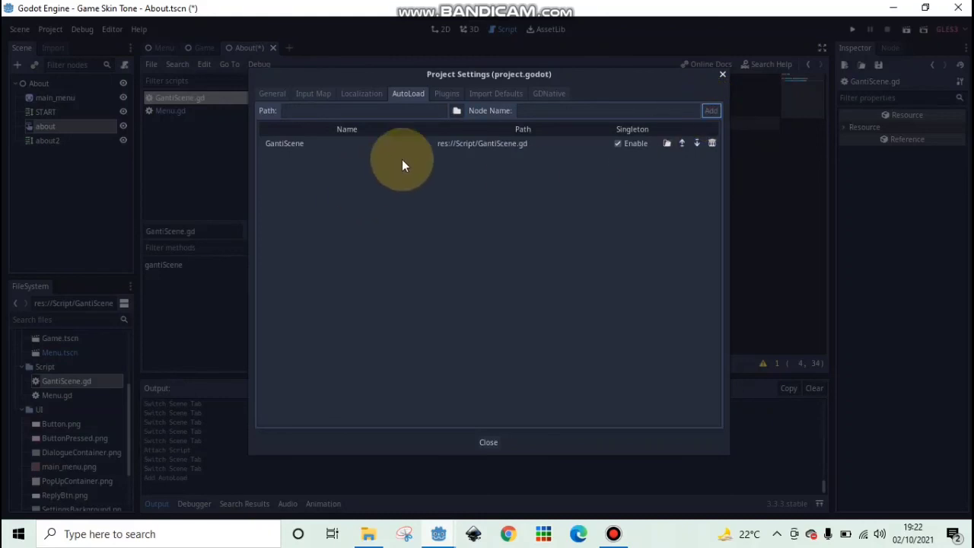
pyautogui.click(488, 442)
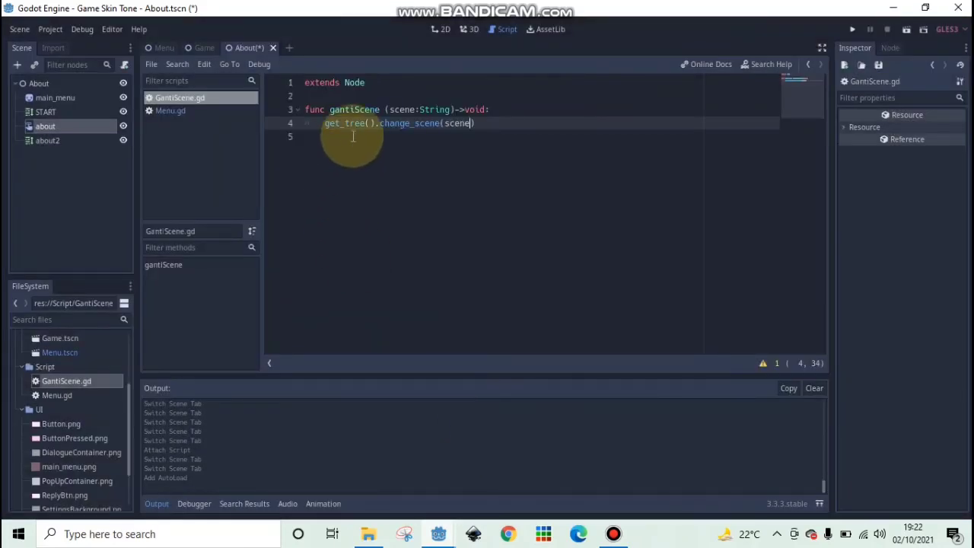
# - Delete the example variable comments and the commented _process block from Menu.gd, keeping the _ready function
pyautogui.click(158, 47)
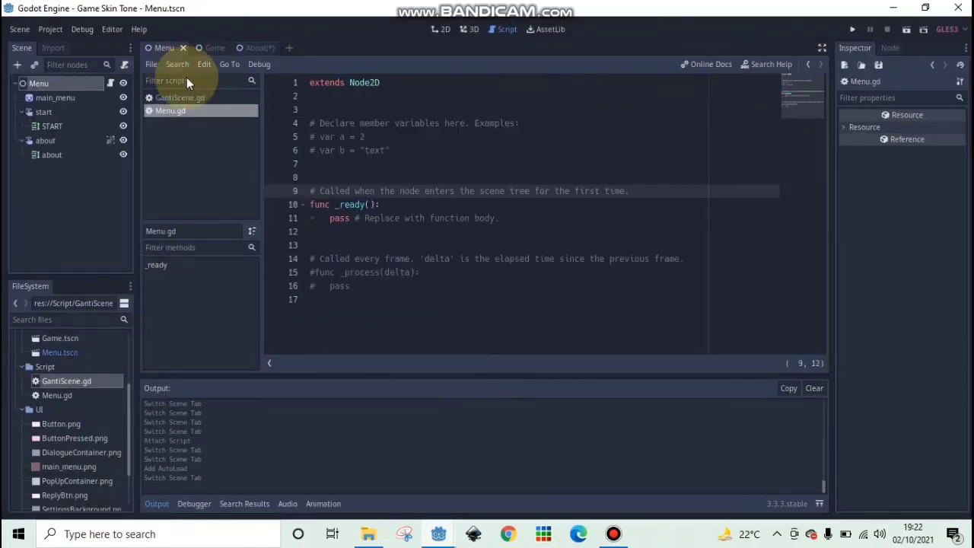
pyautogui.click(386, 181)
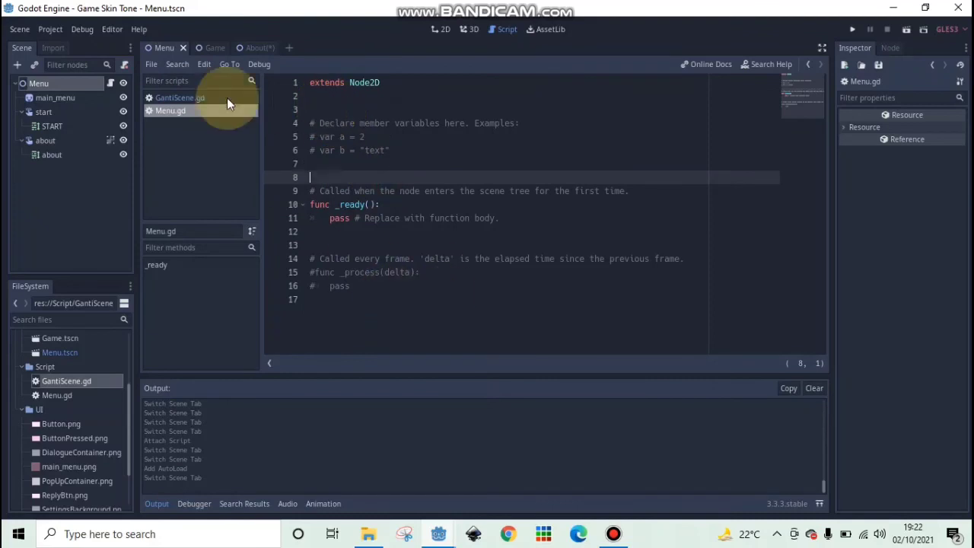
pyautogui.click(362, 174)
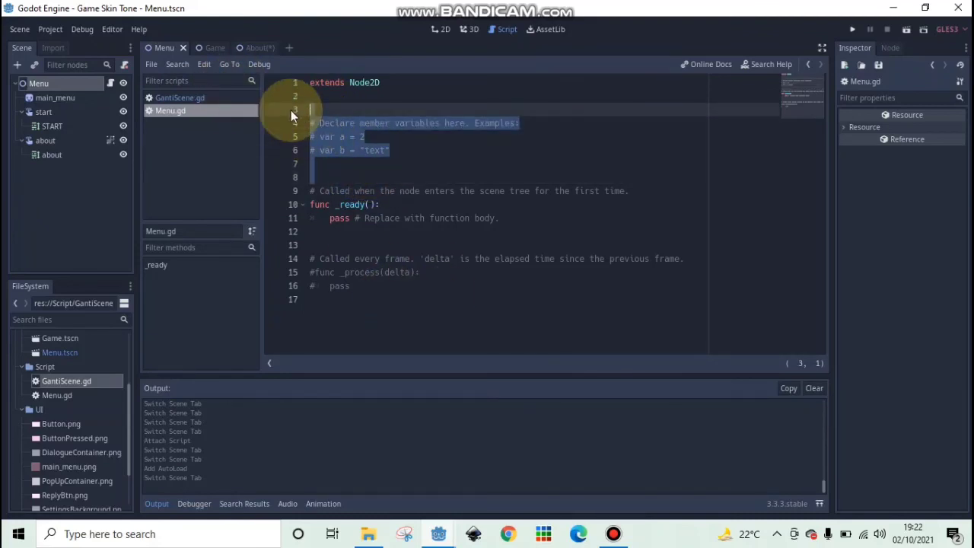
pyautogui.press('BackSpace')
pyautogui.click(383, 219)
pyautogui.moveTo(322, 199); pyautogui.dragTo(304, 163)
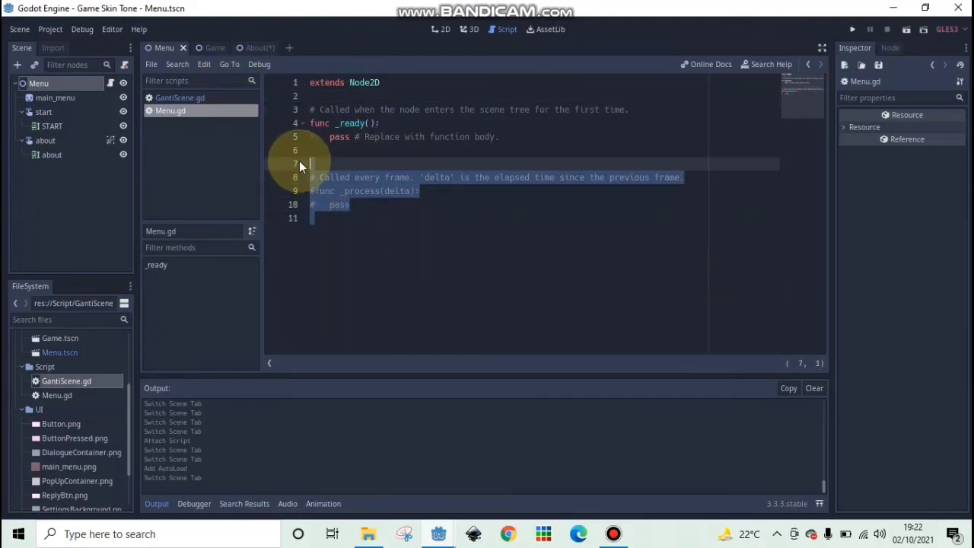
pyautogui.press('BackSpace')
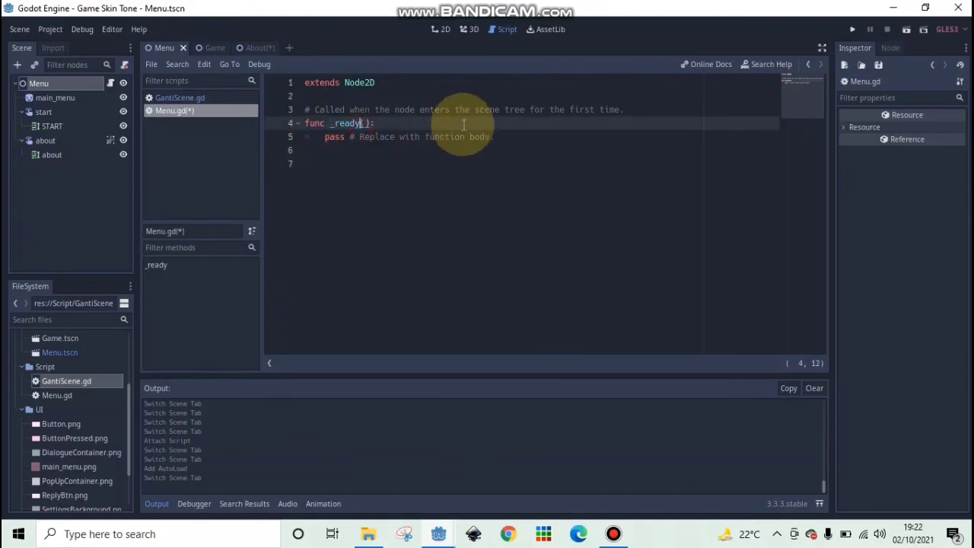
pyautogui.click(502, 139)
pyautogui.moveTo(502, 139); pyautogui.dragTo(320, 148)
pyautogui.click(326, 163)
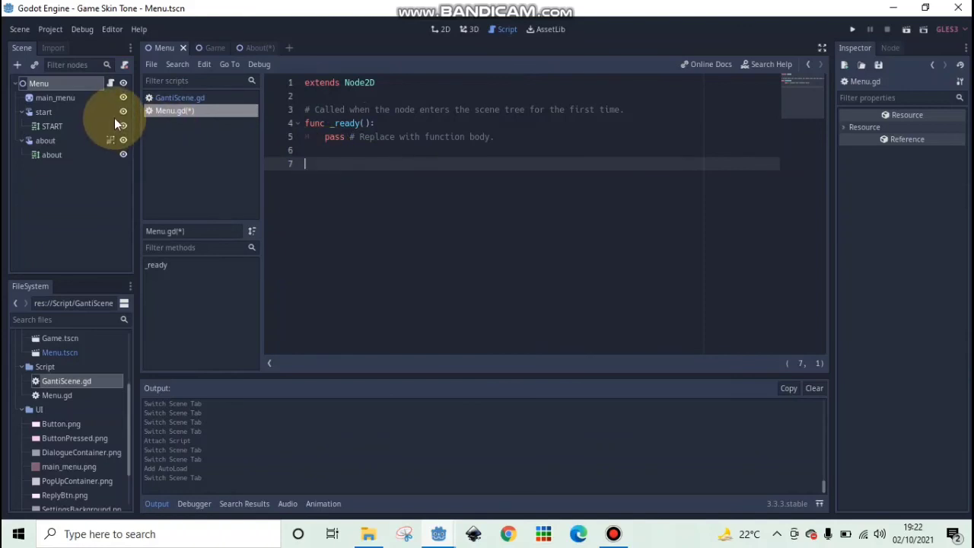
# - Connect the start touch button's pressed() signal to the Menu node with the receiver method _on_start_pressed
pyautogui.click(61, 111)
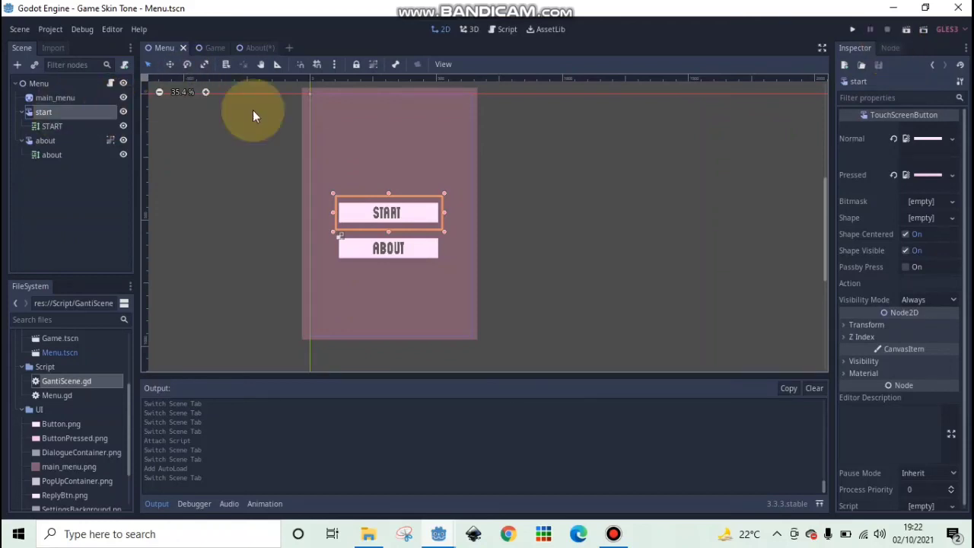
pyautogui.click(891, 47)
pyautogui.click(881, 115)
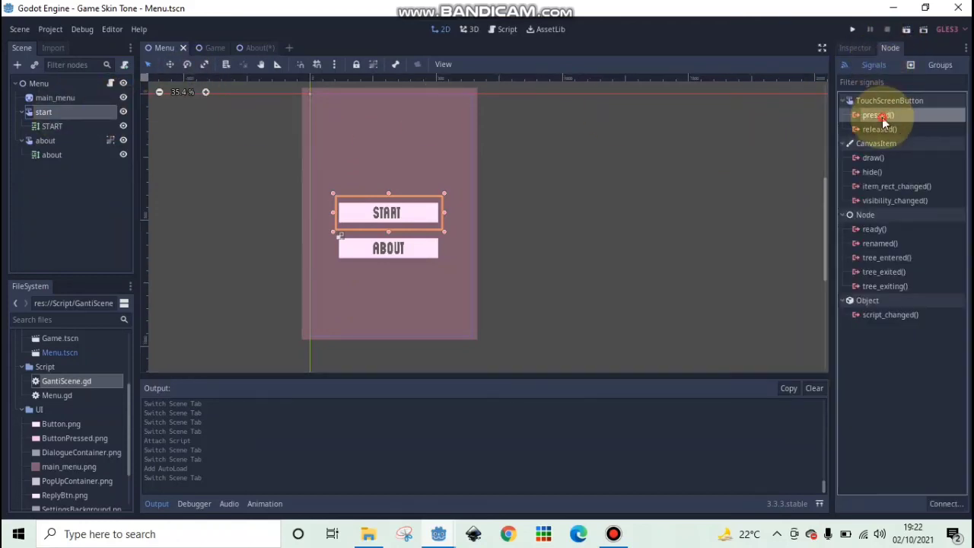
pyautogui.doubleClick(881, 116)
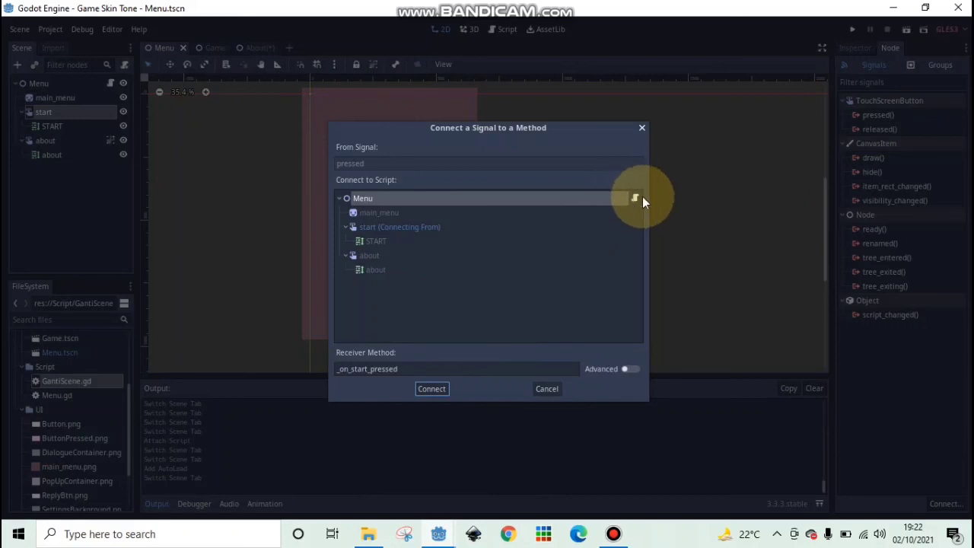
pyautogui.click(443, 389)
pyautogui.click(347, 178)
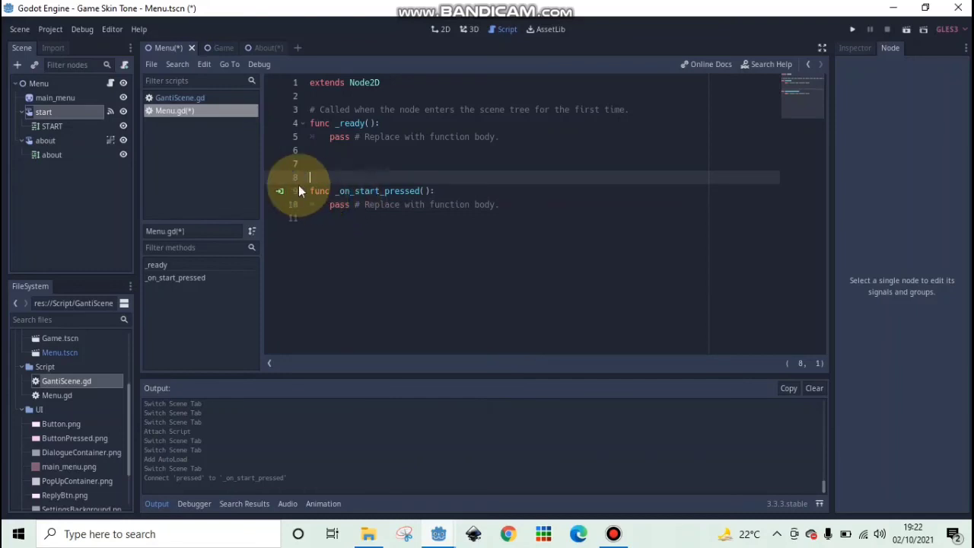
pyautogui.moveTo(312, 191); pyautogui.dragTo(458, 185)
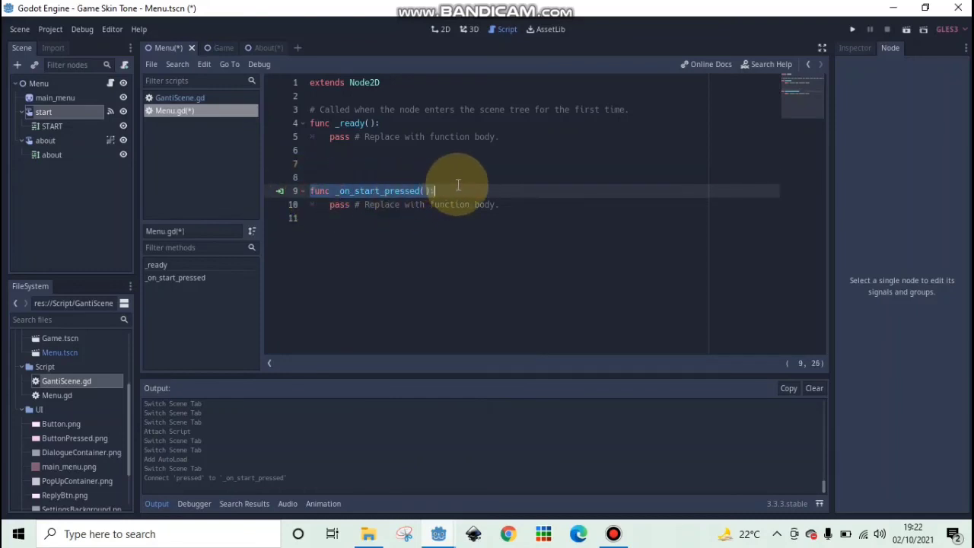
pyautogui.click(55, 113)
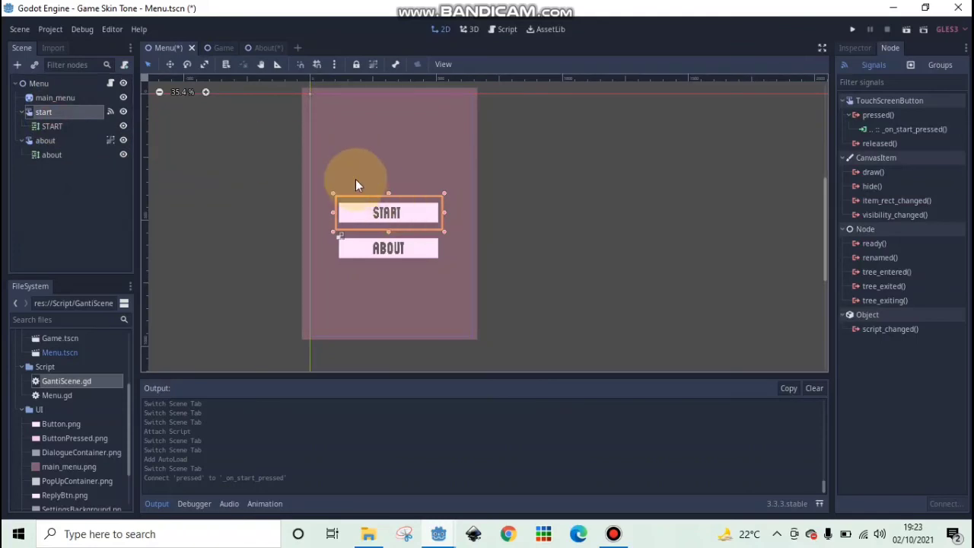
pyautogui.click(110, 83)
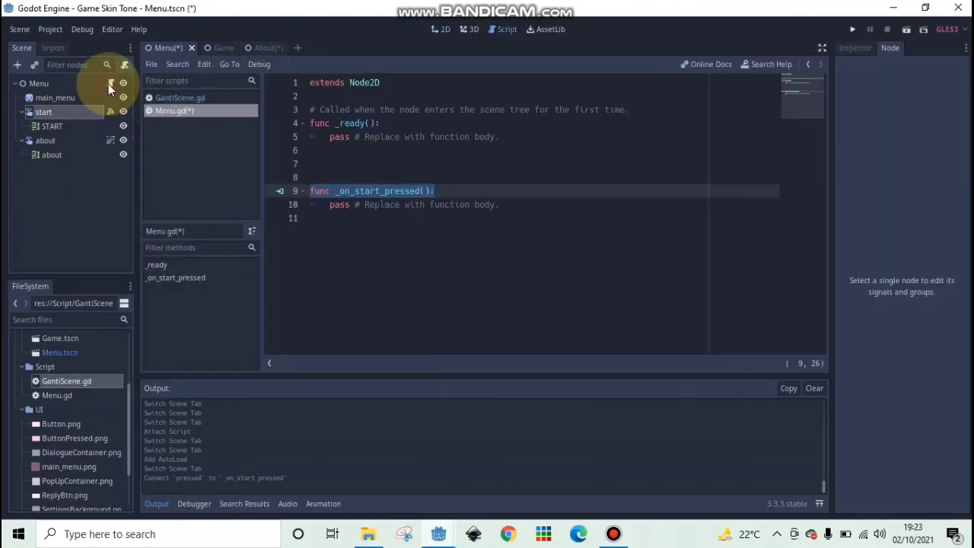
# - Replace the placeholder body of _on_start_pressed in Menu.gd with a call to GantiScene.gantiScene()
pyautogui.click(476, 204)
pyautogui.moveTo(517, 198); pyautogui.dragTo(325, 201)
pyautogui.press('BackSpace')
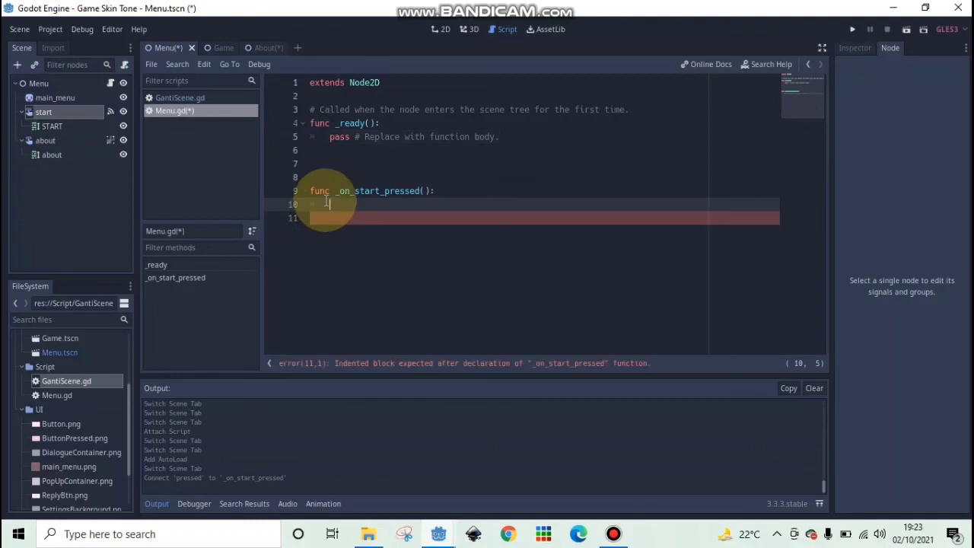
pyautogui.write('ga')
pyautogui.press('Return')
pyautogui.write('.')
pyautogui.write('ga')
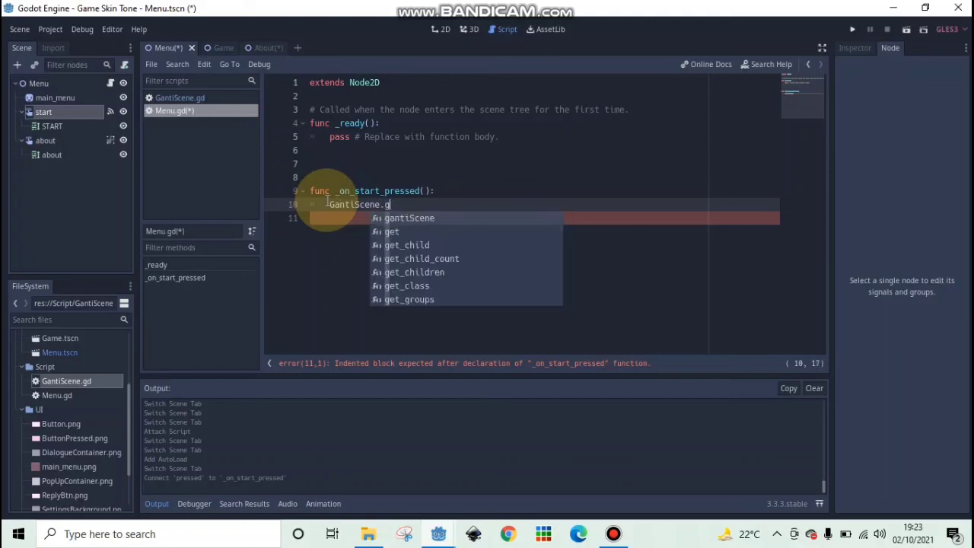
pyautogui.press('Return')
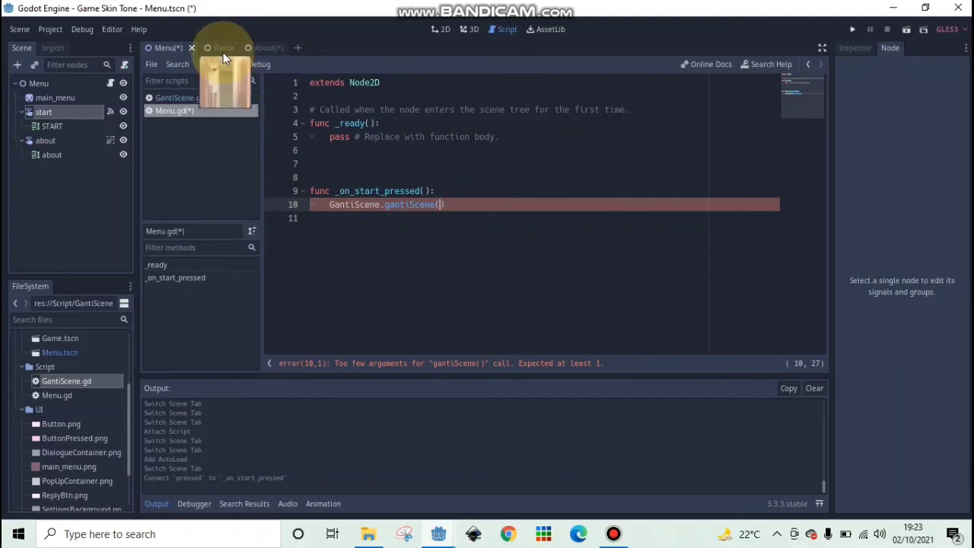
# - Pass the copied Game scene path "res://Scene/Game.tscn" as a quoted string to the gantiScene call and save
pyautogui.scroll(1, 46, 452)
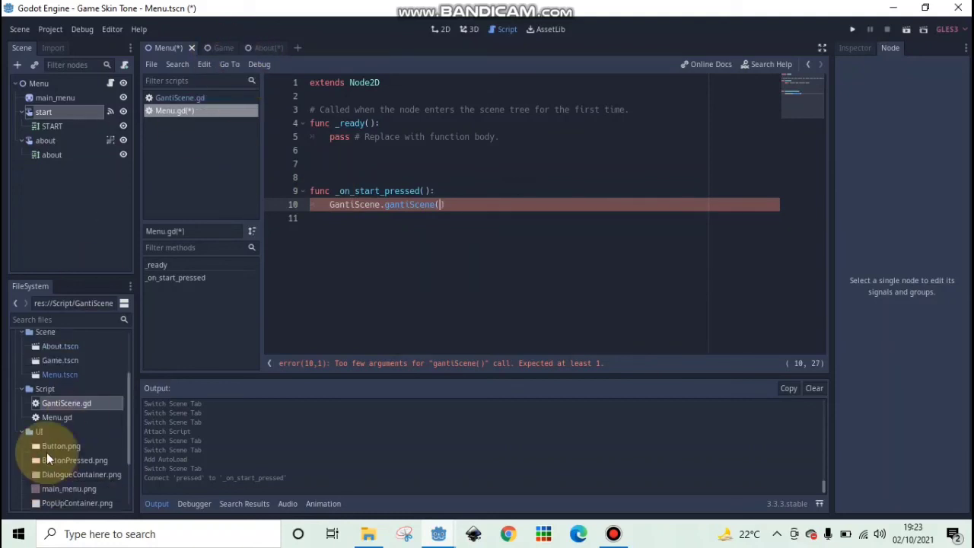
pyautogui.rightClick(65, 361)
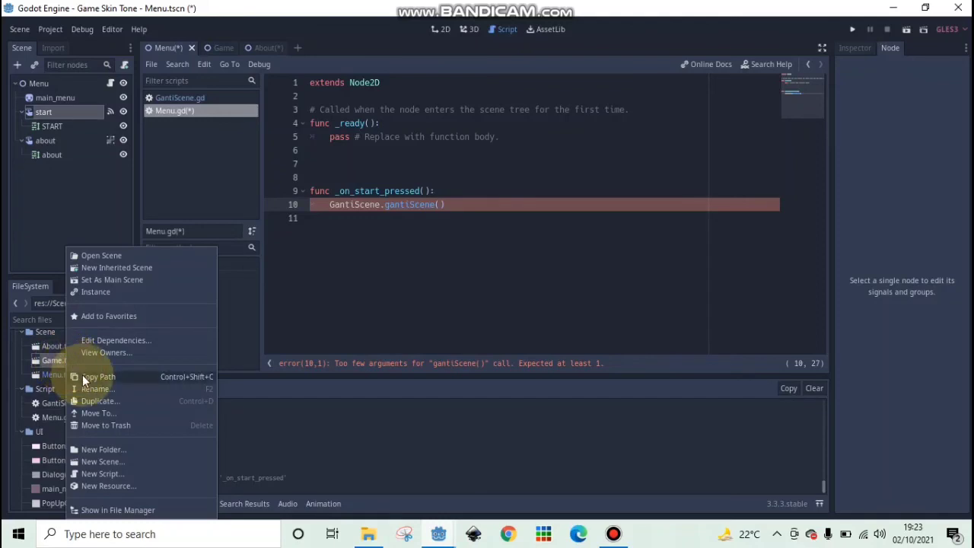
pyautogui.click(84, 376)
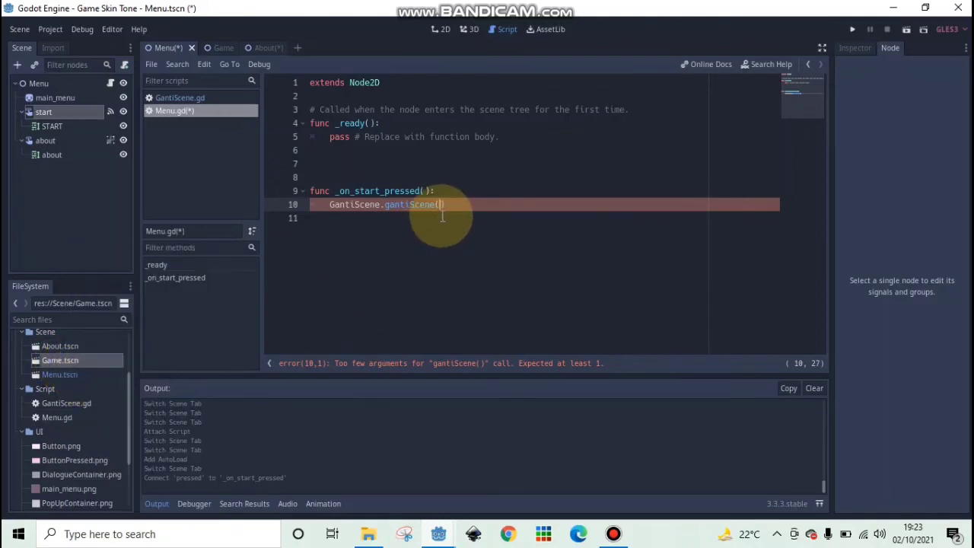
pyautogui.hotkey('ctrl', 'v')
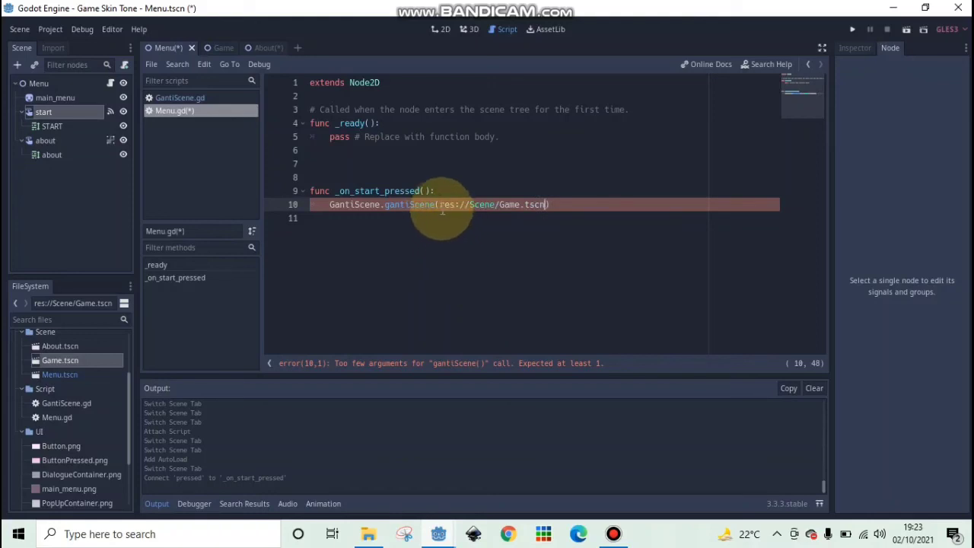
pyautogui.click(440, 205)
pyautogui.write('"')
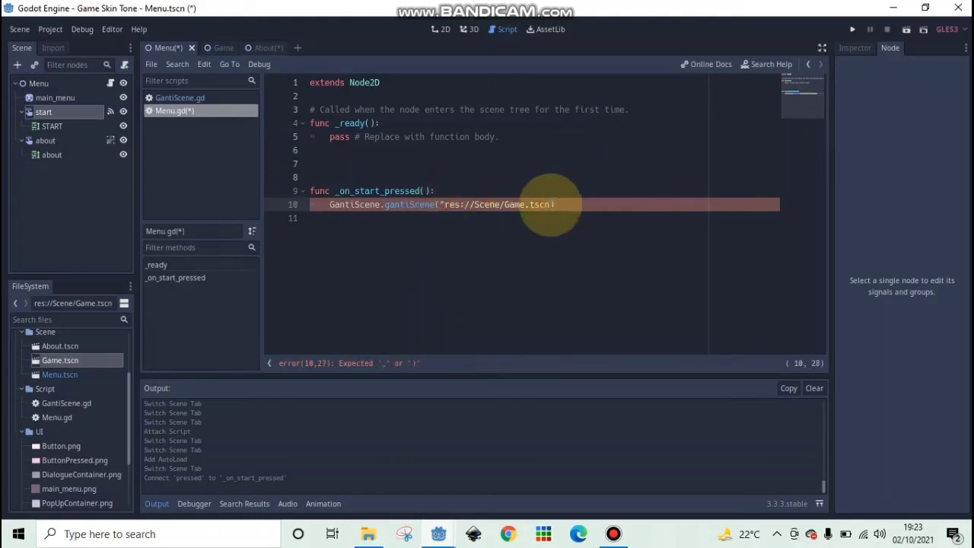
pyautogui.click(552, 204)
pyautogui.write('"')
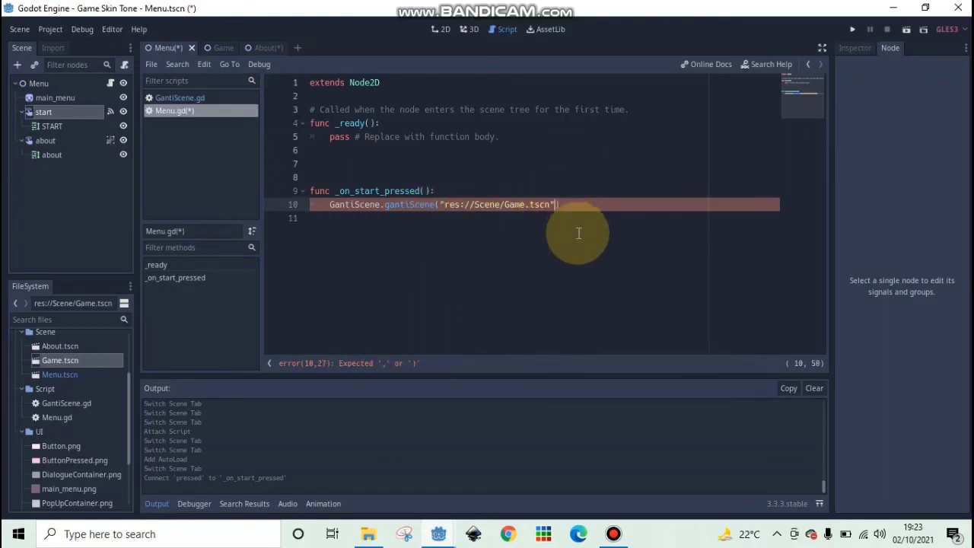
pyautogui.click(579, 233)
pyautogui.hotkey('ctrl', 's')
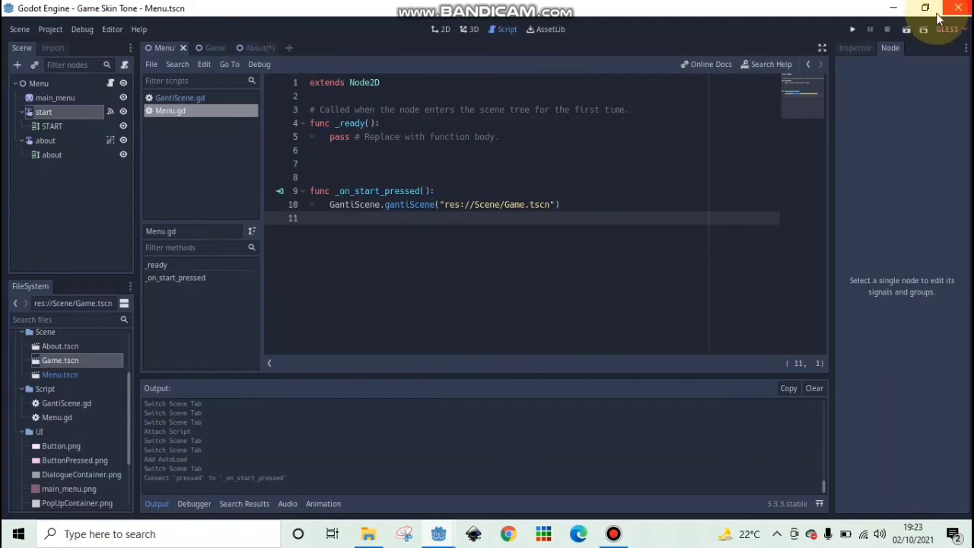
# - Run the project, test the START button in the game's menu, and close the game window
pyautogui.click(856, 29)
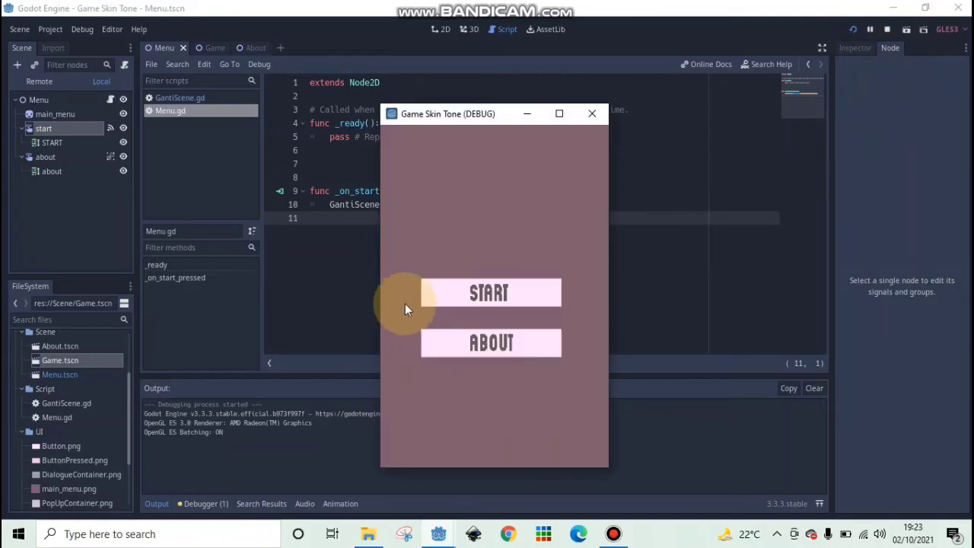
pyautogui.click(476, 291)
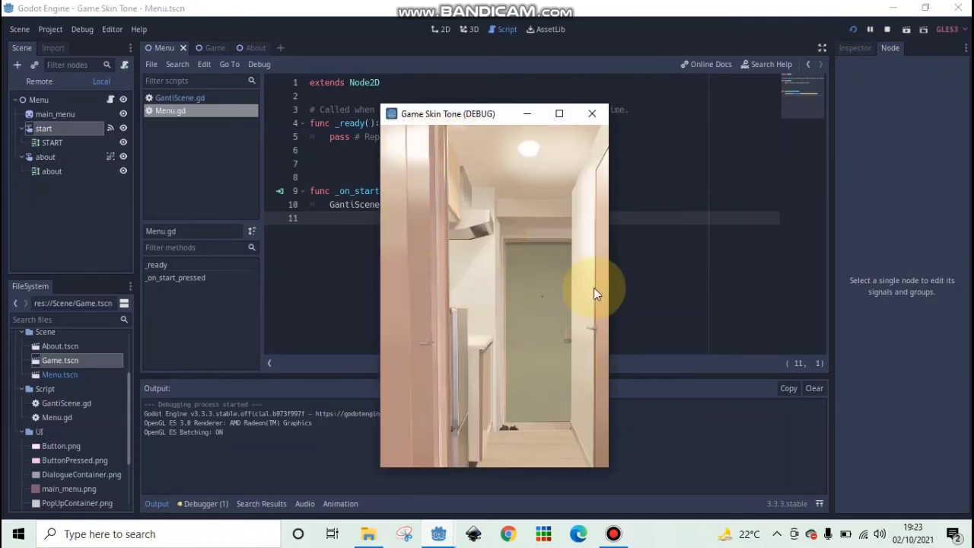
pyautogui.click(592, 114)
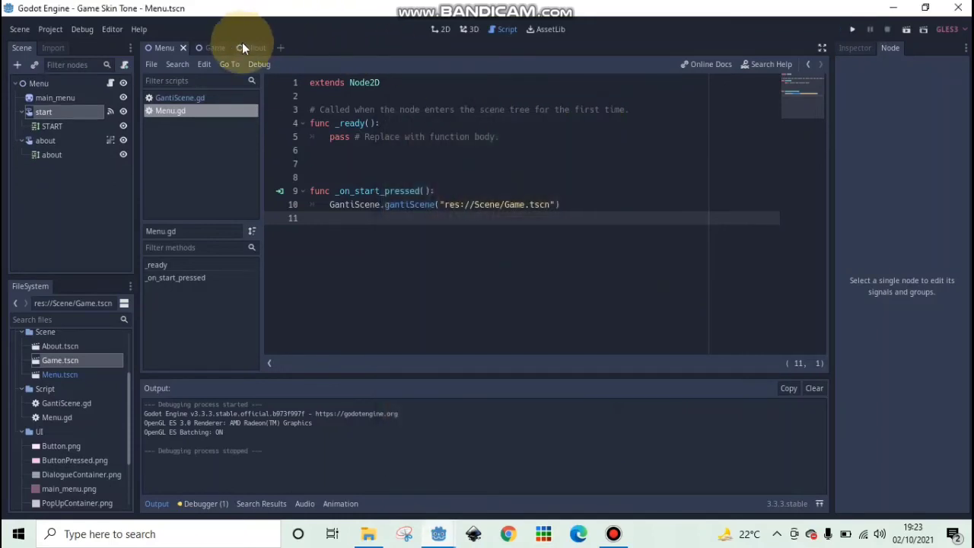
# - Connect the about touch button's pressed() signal to the Menu node with the receiver method _on_about_pressed
pyautogui.click(58, 141)
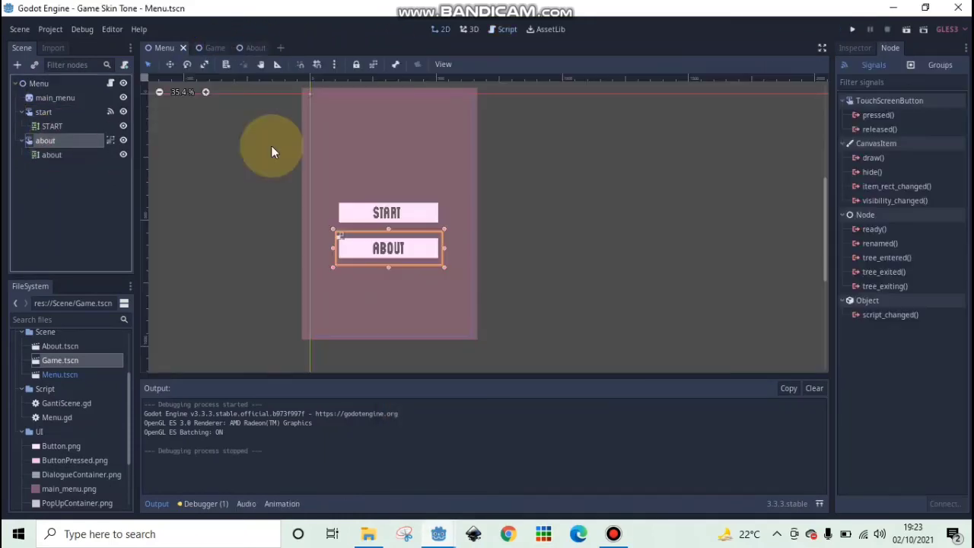
pyautogui.doubleClick(879, 116)
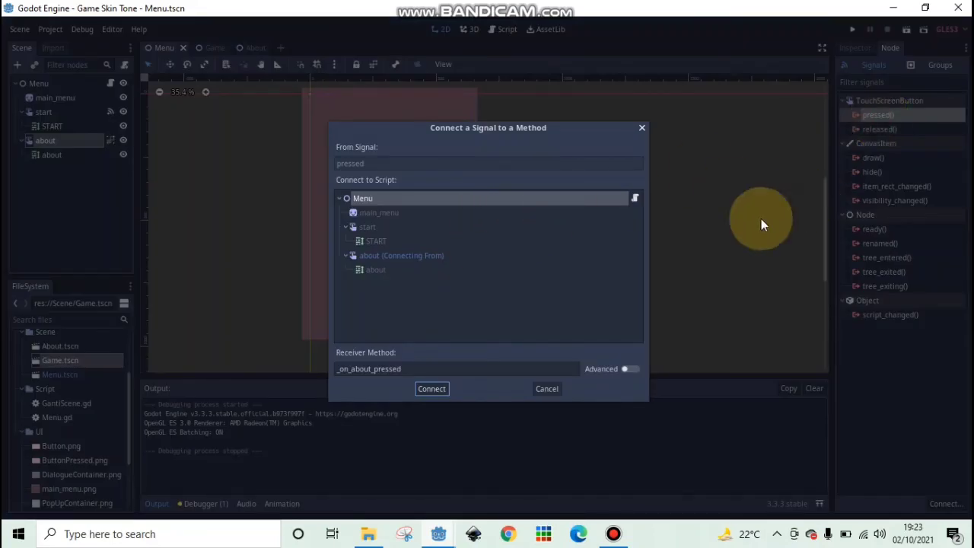
pyautogui.click(432, 389)
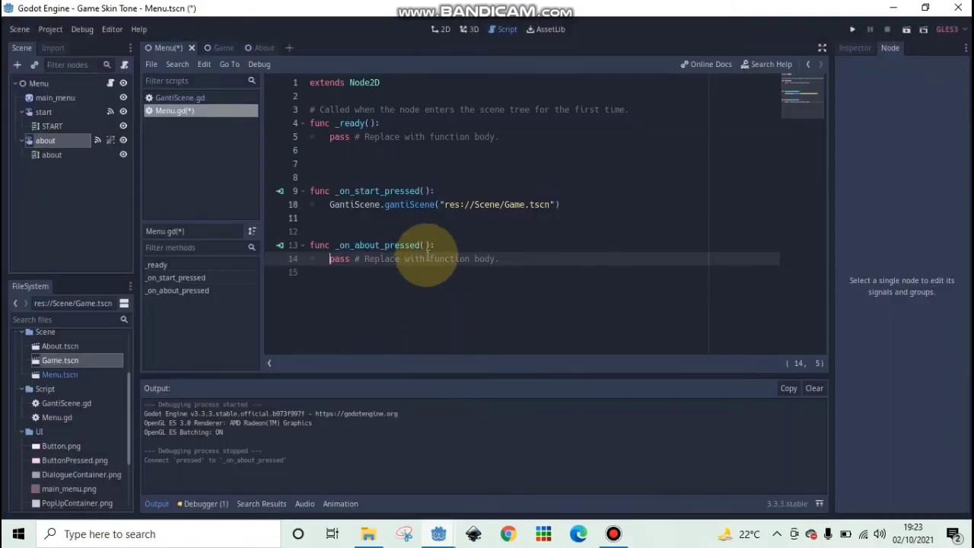
# - Replace the placeholder body of _on_about_pressed with a copy of the gantiScene call from _on_start_pressed
pyautogui.click(525, 204)
pyautogui.moveTo(397, 206); pyautogui.dragTo(331, 204)
pyautogui.hotkey('ctrl', 'c')
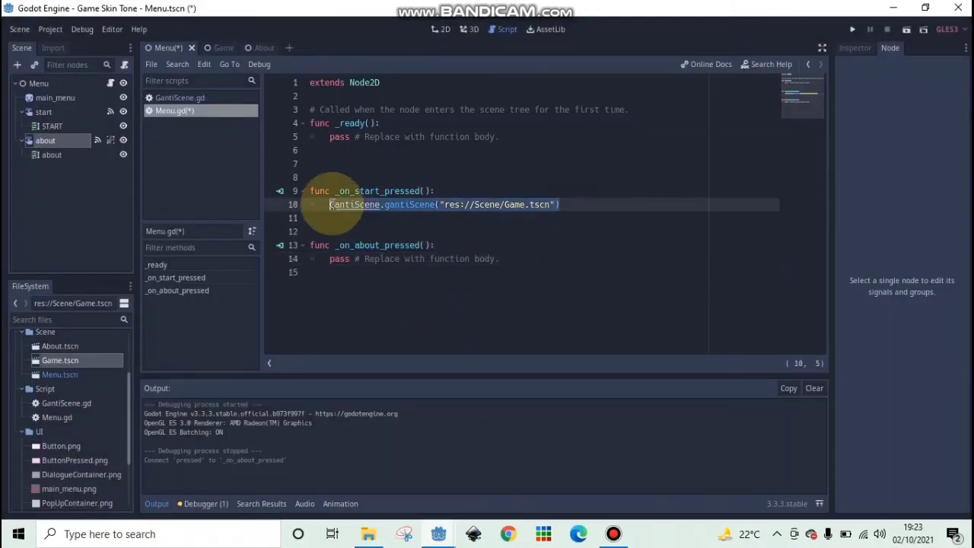
pyautogui.click(506, 260)
pyautogui.moveTo(506, 260); pyautogui.dragTo(326, 258)
pyautogui.hotkey('ctrl', 'v')
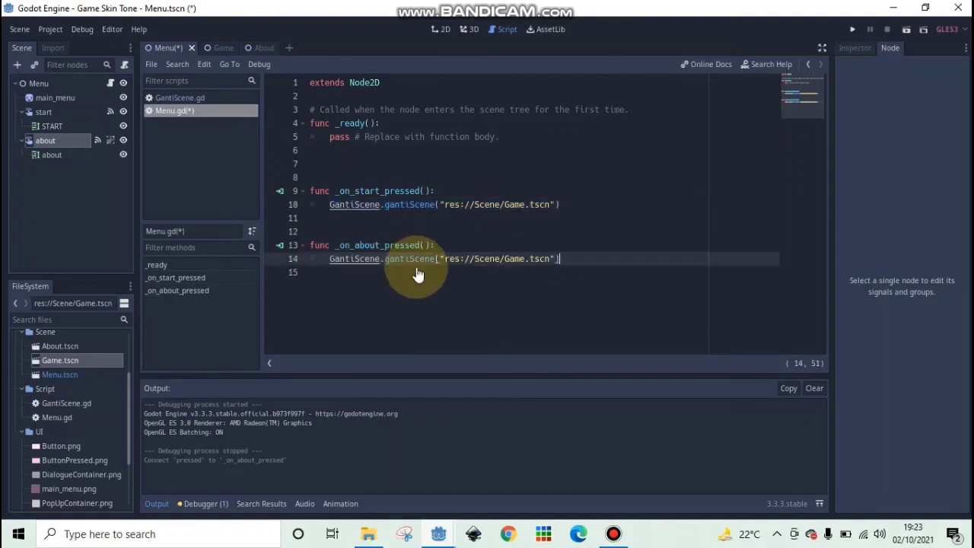
# - Change the scene path in _on_about_pressed to "res://Scene/About.tscn" and save the script
pyautogui.doubleClick(514, 260)
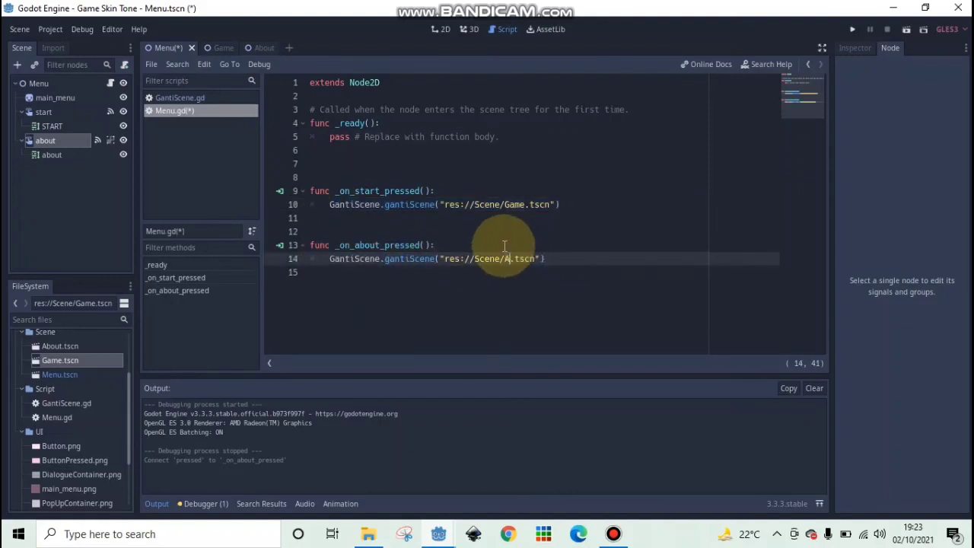
pyautogui.write('About')
pyautogui.hotkey('ctrl', 's')
# - Run the project, test the ABOUT button in the game's menu, and close the game window
pyautogui.click(852, 30)
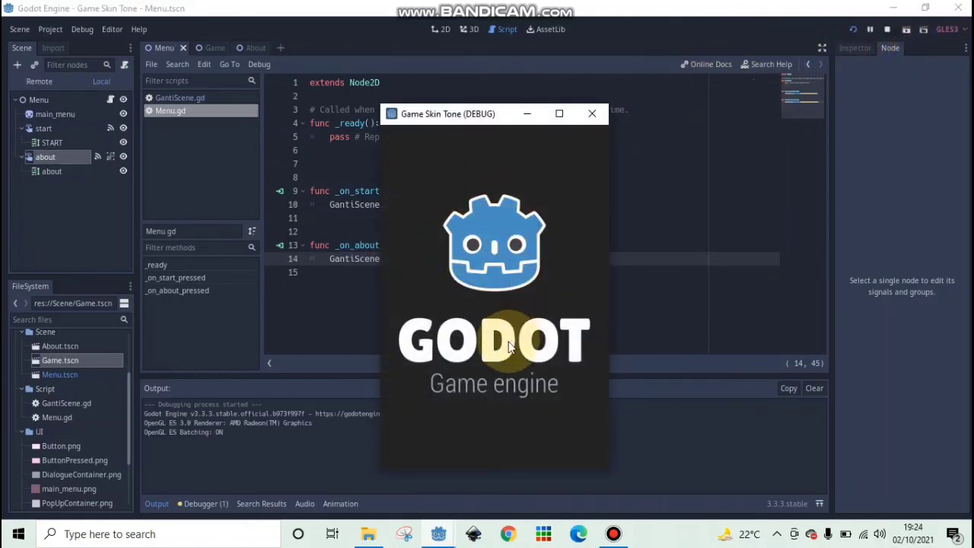
pyautogui.click(495, 348)
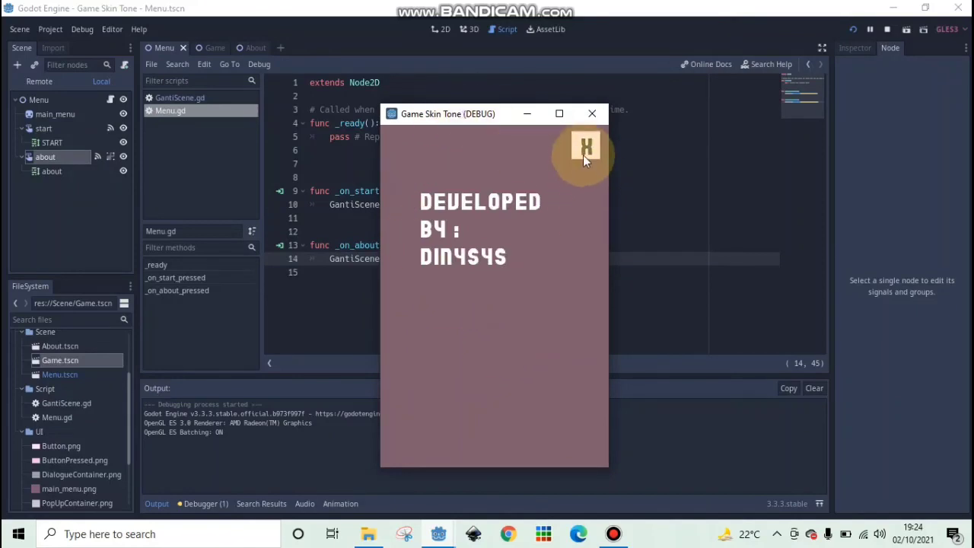
pyautogui.click(592, 114)
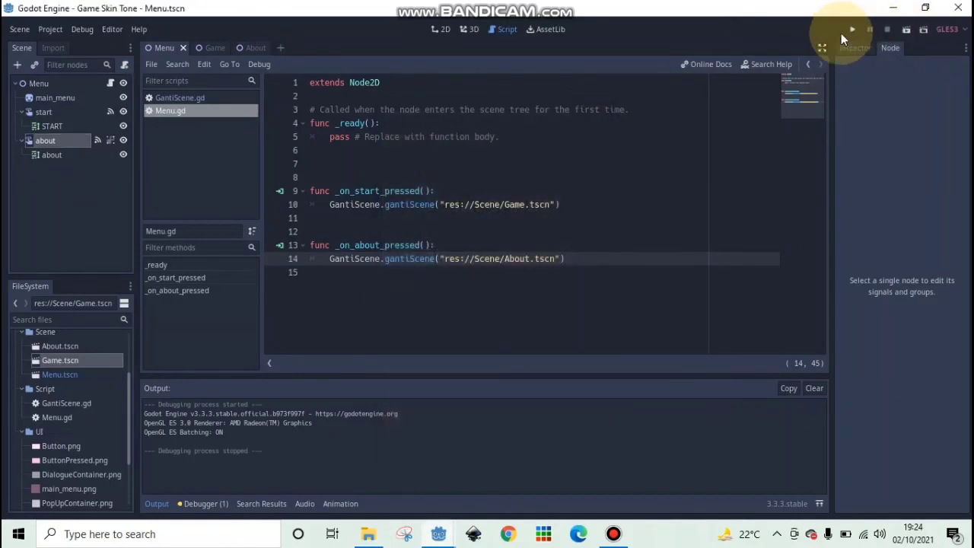
pyautogui.click(248, 47)
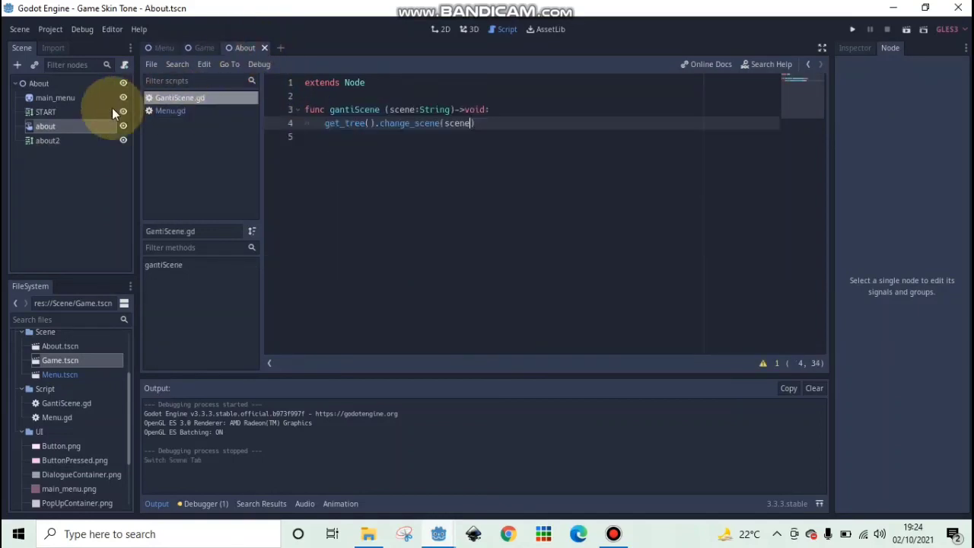
pyautogui.click(85, 82)
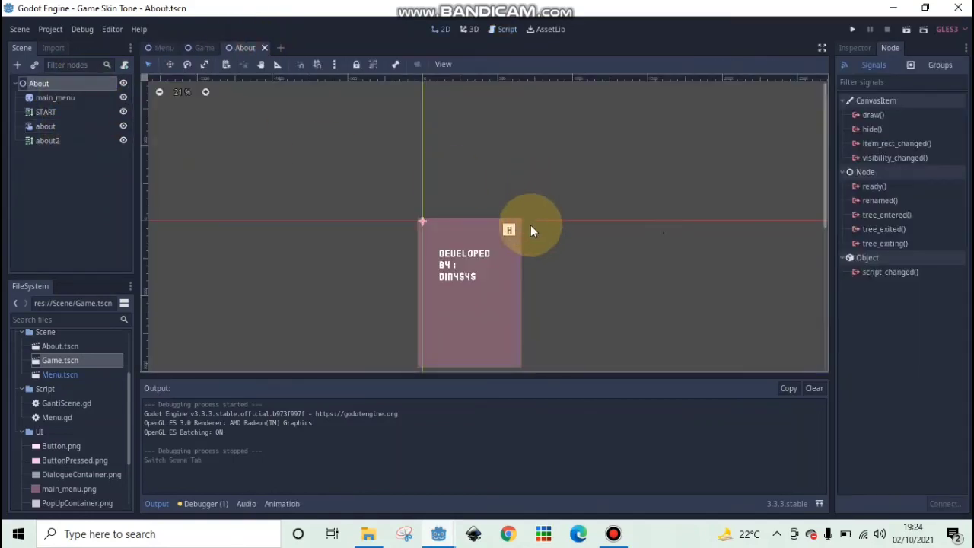
pyautogui.click(507, 228)
pyautogui.click(504, 229)
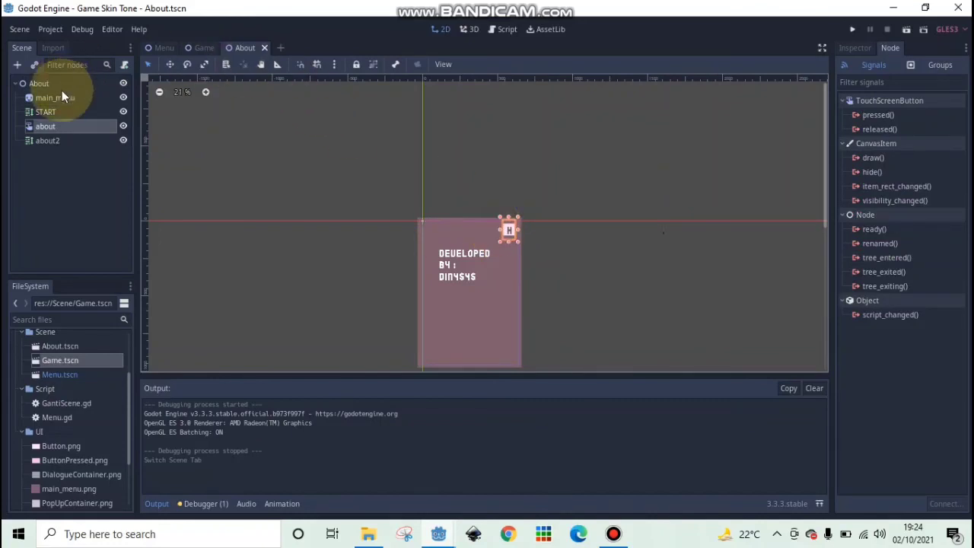
pyautogui.click(170, 48)
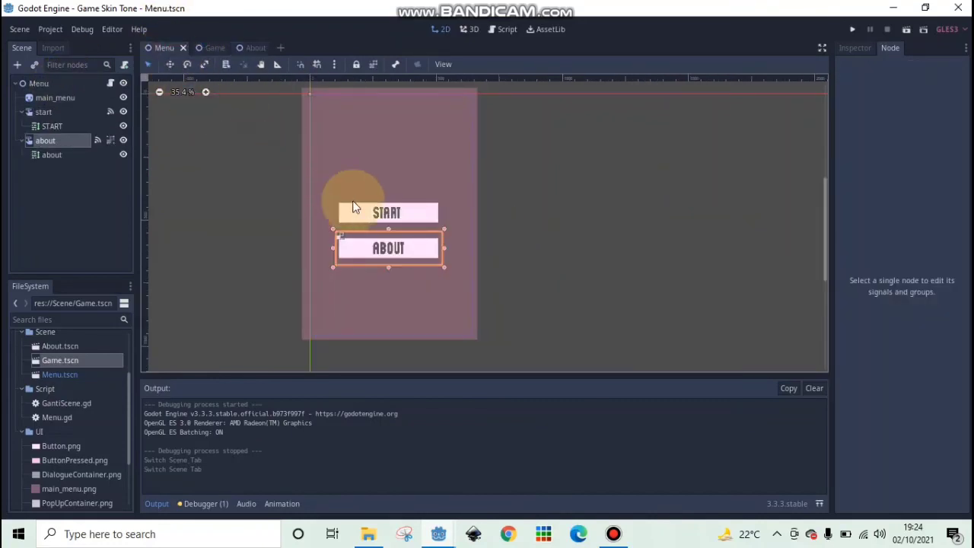
pyautogui.click(510, 228)
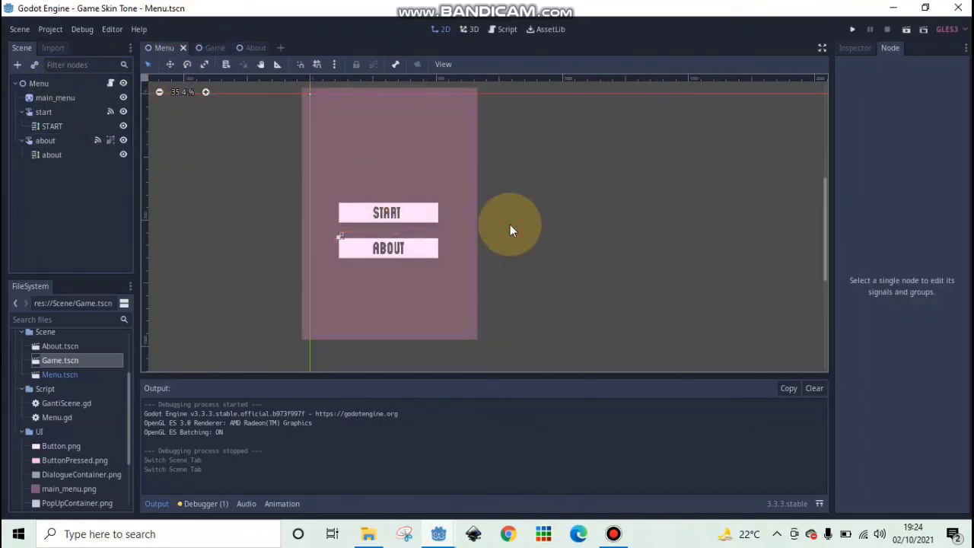